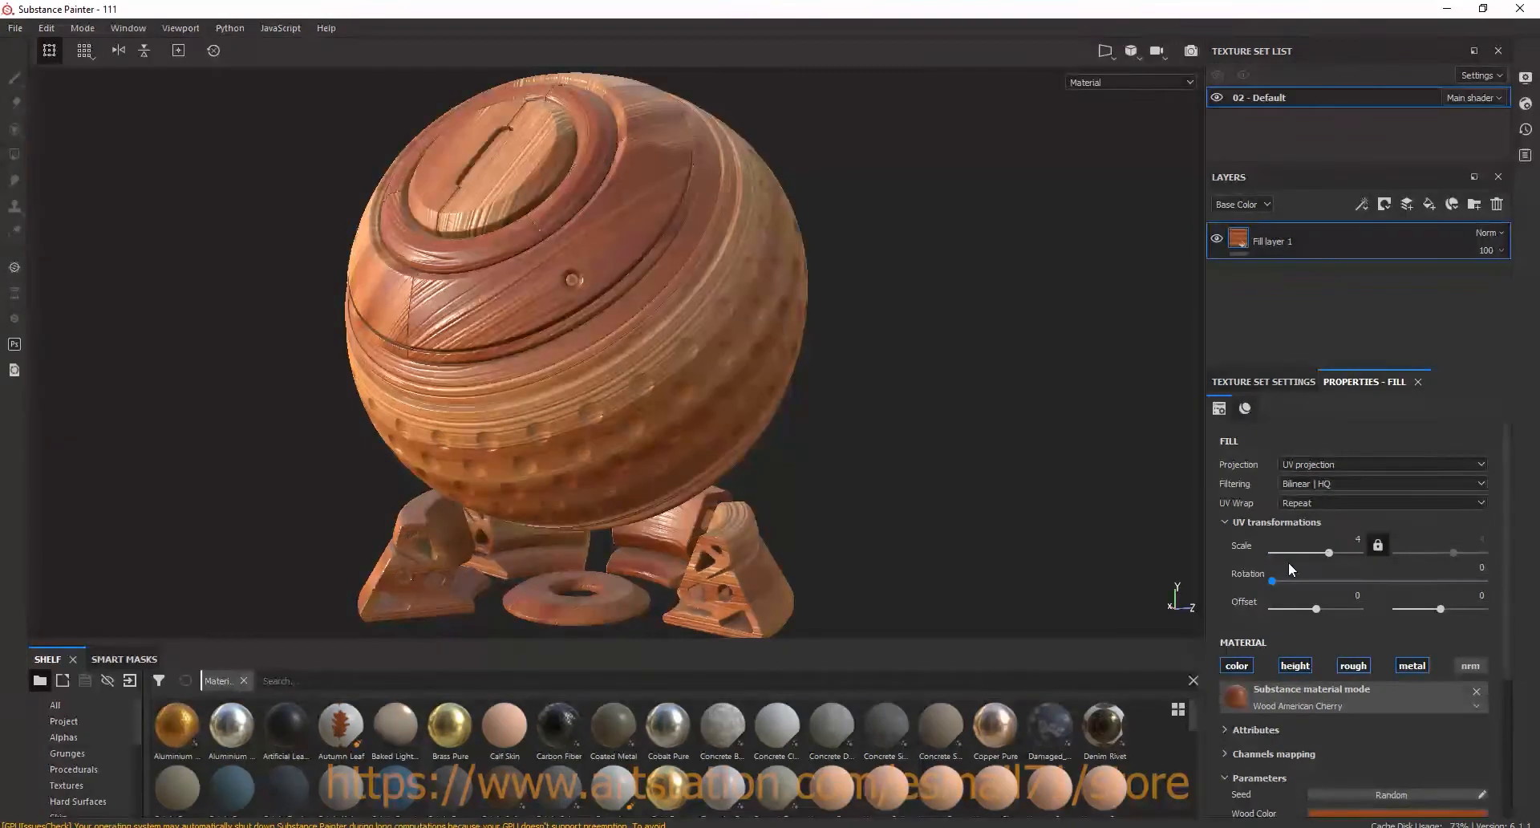
- Shift the wood fill's UV offset to -0.34 and 0.5
{"action": "mouse_move", "coordinate": [1315, 609]}
{"action": "left_mouse_down"}
{"action": "mouse_move", "coordinate": [1342, 612]}
{"action": "mouse_move", "coordinate": [1304, 615]}
{"action": "left_mouse_up"}
{"action": "left_click_drag", "start_coordinate": [1441, 609], "coordinate": [1458, 610]}
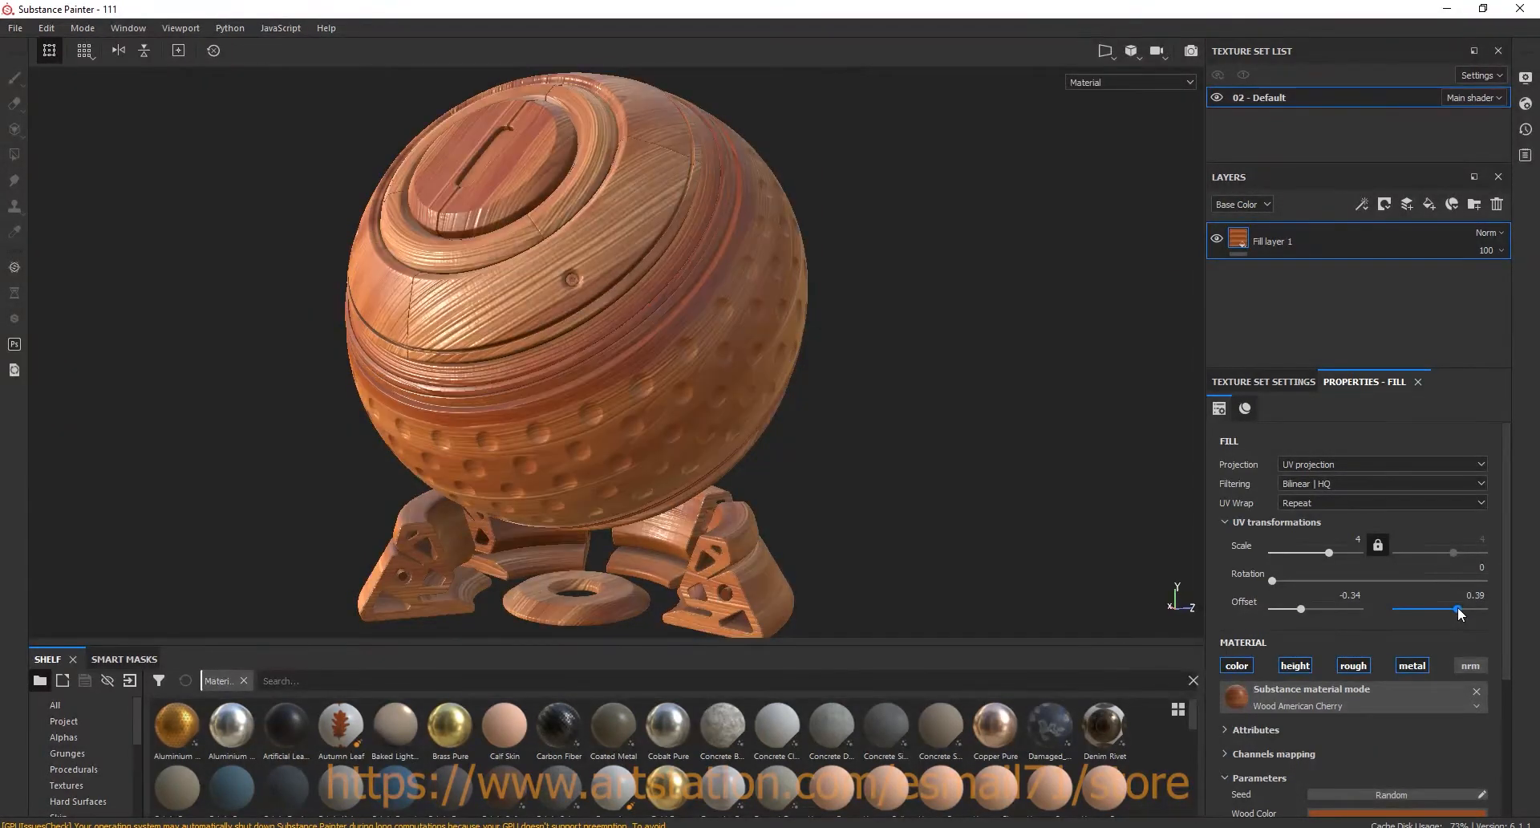
{"action": "left_click_drag", "start_coordinate": [1462, 607], "coordinate": [1462, 607]}
{"action": "mouse_move", "coordinate": [780, 437]}
{"action": "left_mouse_down", "text": "alt"}
{"action": "mouse_move", "coordinate": [776, 406]}
{"action": "mouse_move", "coordinate": [683, 381]}
{"action": "mouse_move", "coordinate": [797, 430]}
{"action": "left_mouse_up", "text": "alt"}
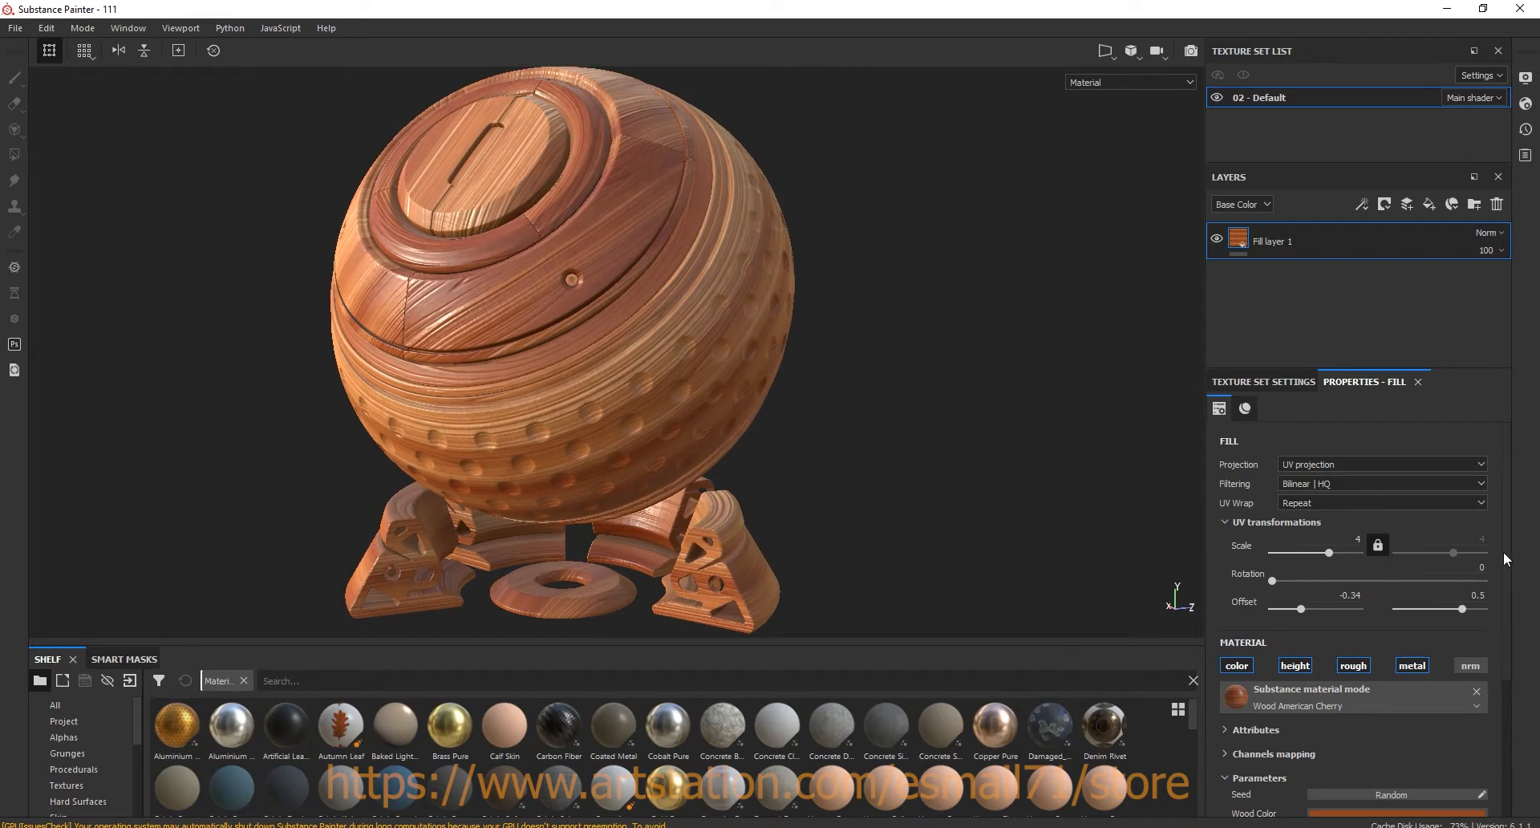
- In the wood material's technical parameters, set Normal Intensity to 1.19 and Height Range to 0.07
{"action": "scroll", "coordinate": [1505, 559], "scroll_direction": "down", "scroll_amount": 3}
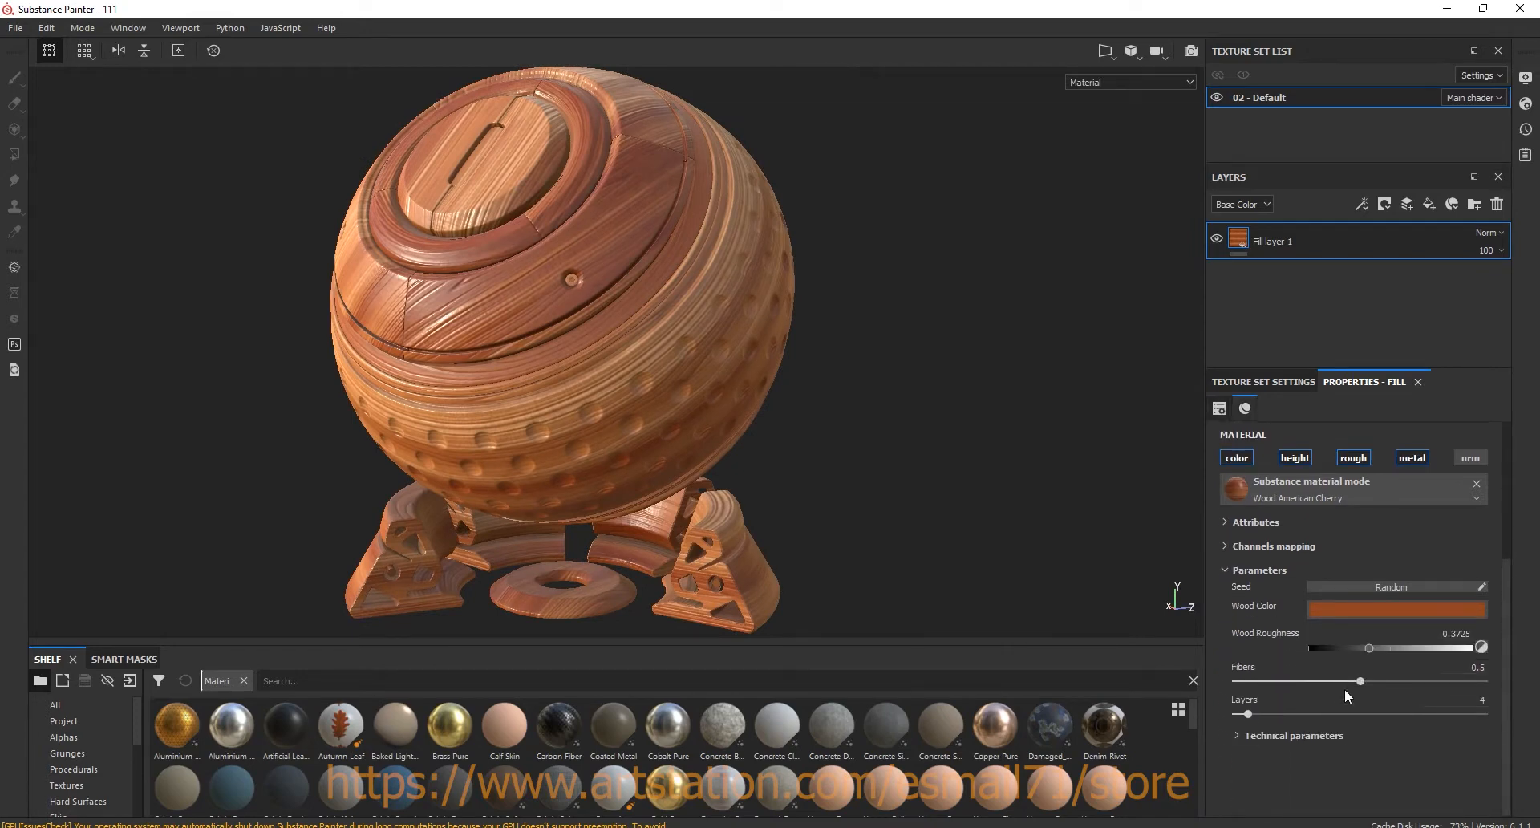
{"action": "left_click", "coordinate": [1288, 735]}
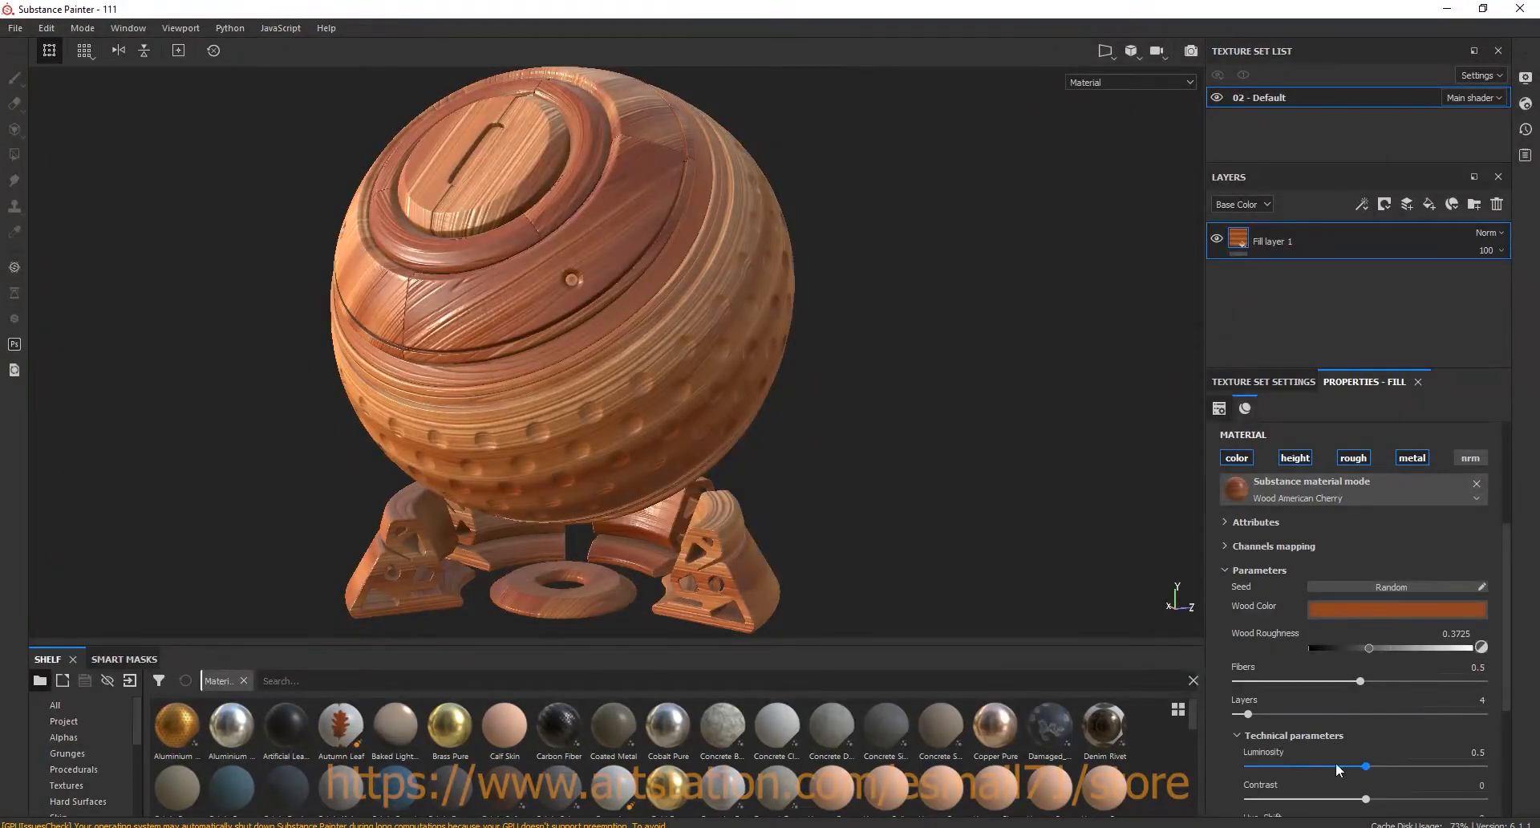
{"action": "scroll", "coordinate": [1507, 664], "scroll_direction": "down", "scroll_amount": 3}
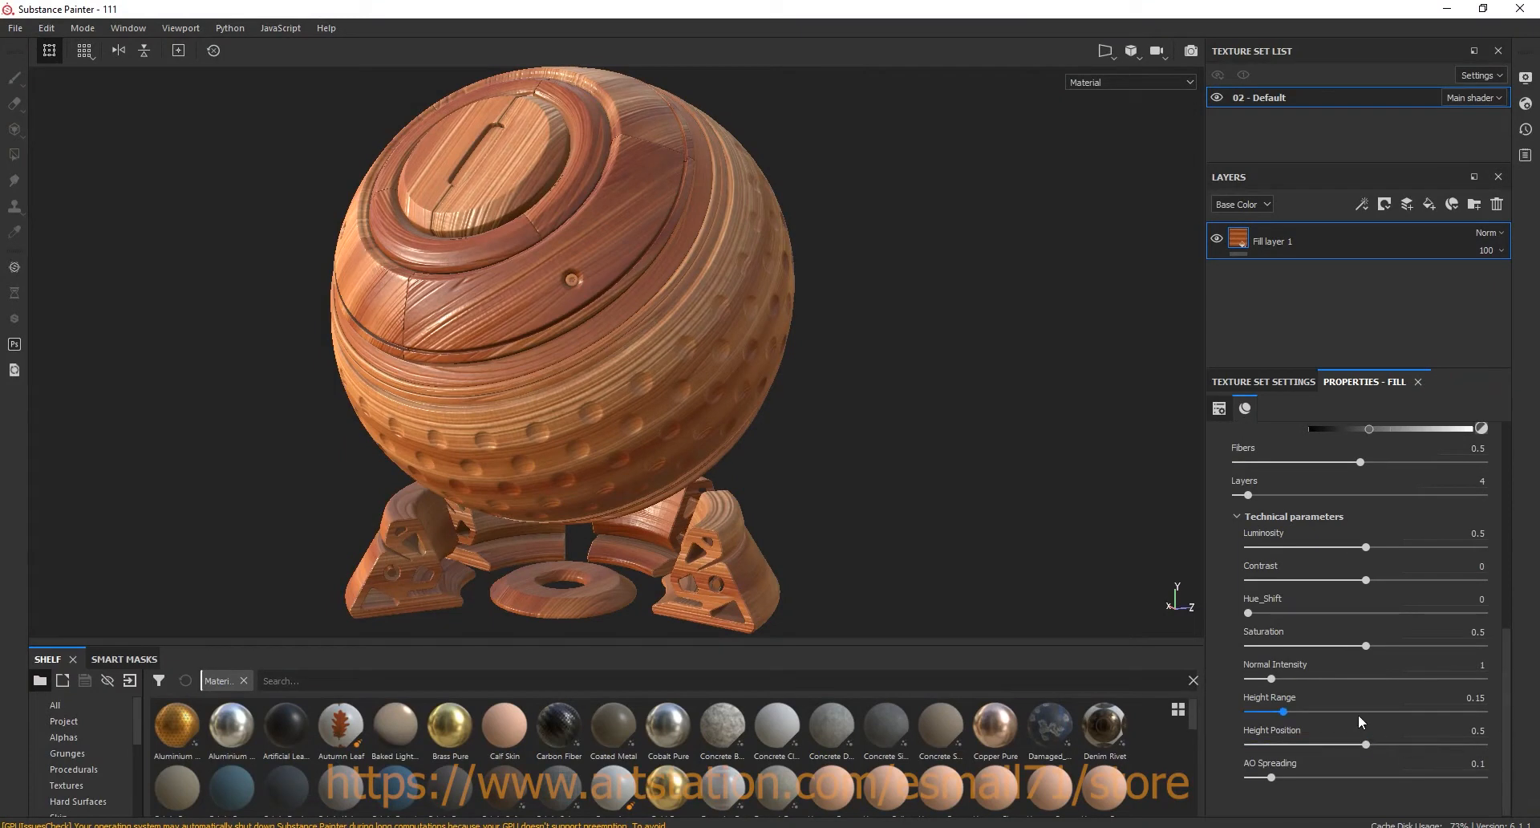
{"action": "scroll", "coordinate": [619, 309], "scroll_direction": "up", "scroll_amount": 4}
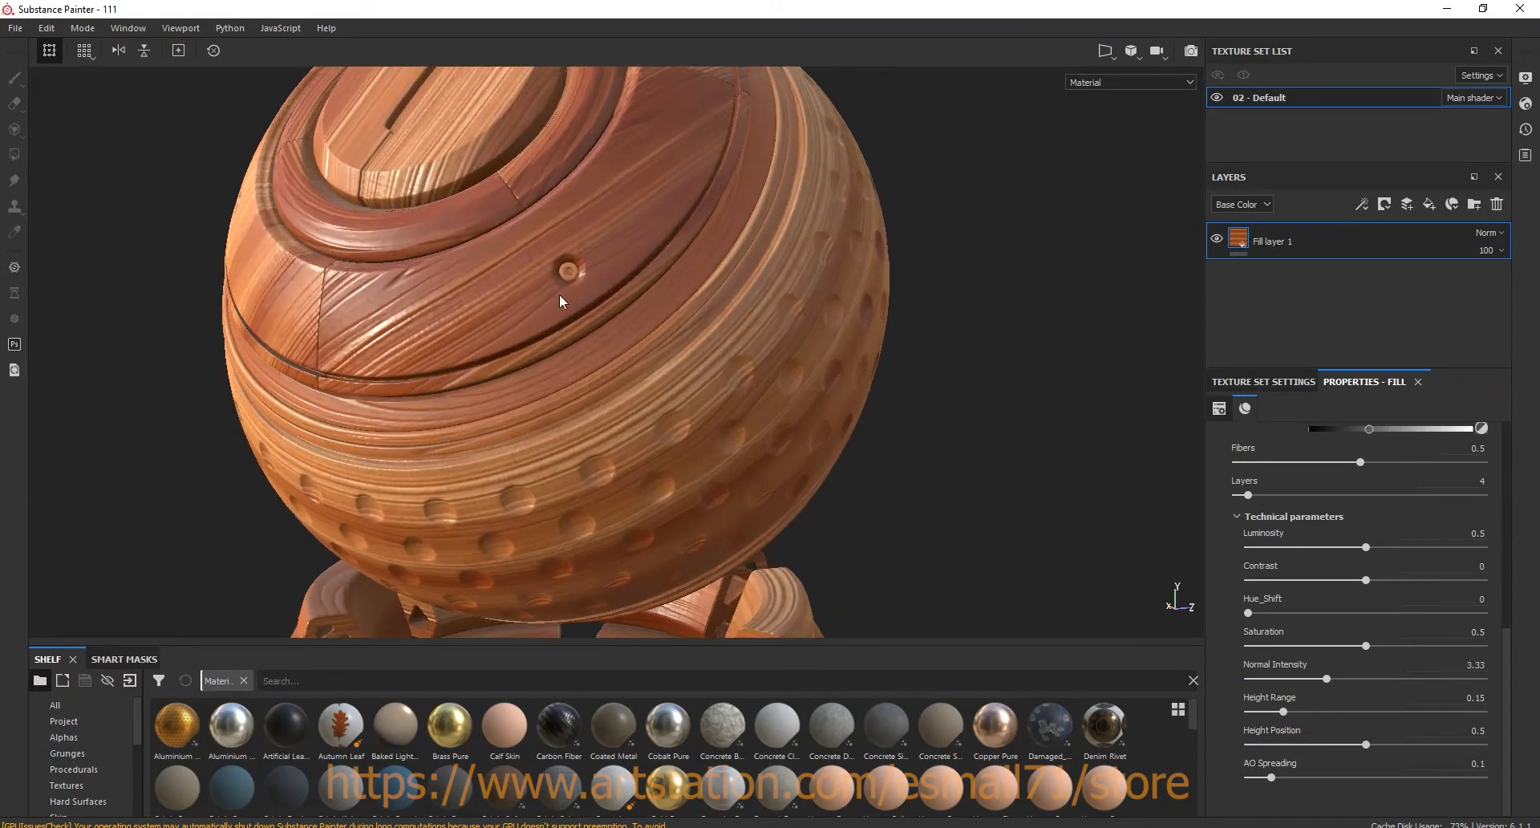
{"action": "left_click_drag", "start_coordinate": [660, 327], "coordinate": [630, 299], "text": "alt"}
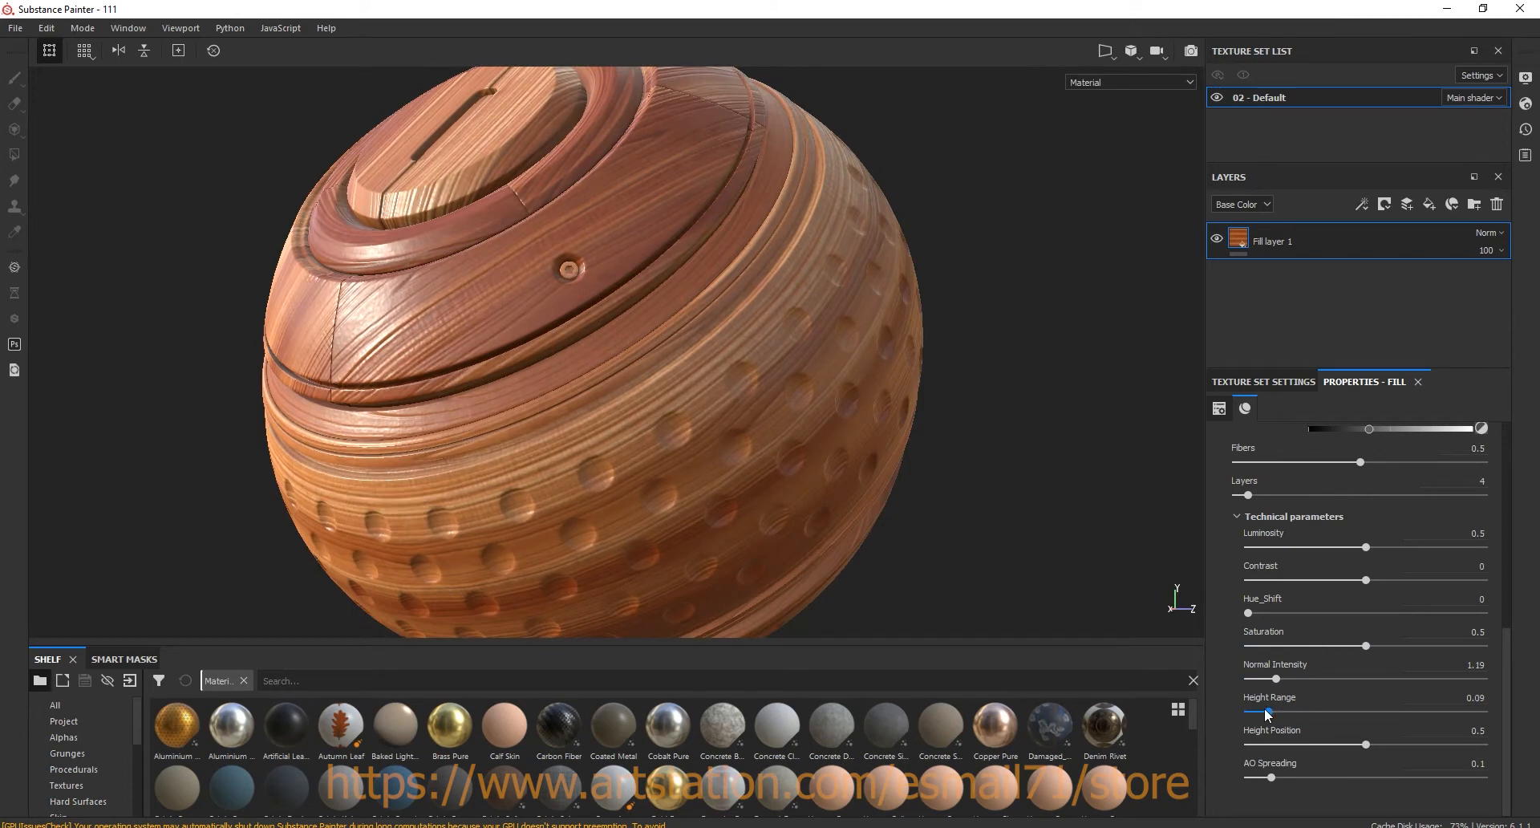
{"action": "scroll", "coordinate": [784, 438], "scroll_direction": "down", "scroll_amount": 2}
{"action": "mouse_move", "coordinate": [736, 315]}
{"action": "left_mouse_down", "text": "alt"}
{"action": "mouse_move", "coordinate": [808, 388]}
{"action": "mouse_move", "coordinate": [791, 382]}
{"action": "mouse_move", "coordinate": [786, 338]}
{"action": "mouse_move", "coordinate": [725, 313]}
{"action": "mouse_move", "coordinate": [762, 366]}
{"action": "mouse_move", "coordinate": [781, 343]}
{"action": "mouse_move", "coordinate": [815, 354]}
{"action": "mouse_move", "coordinate": [801, 353]}
{"action": "mouse_move", "coordinate": [841, 319]}
{"action": "mouse_move", "coordinate": [802, 333]}
{"action": "mouse_move", "coordinate": [746, 321]}
{"action": "left_mouse_up", "text": "alt"}
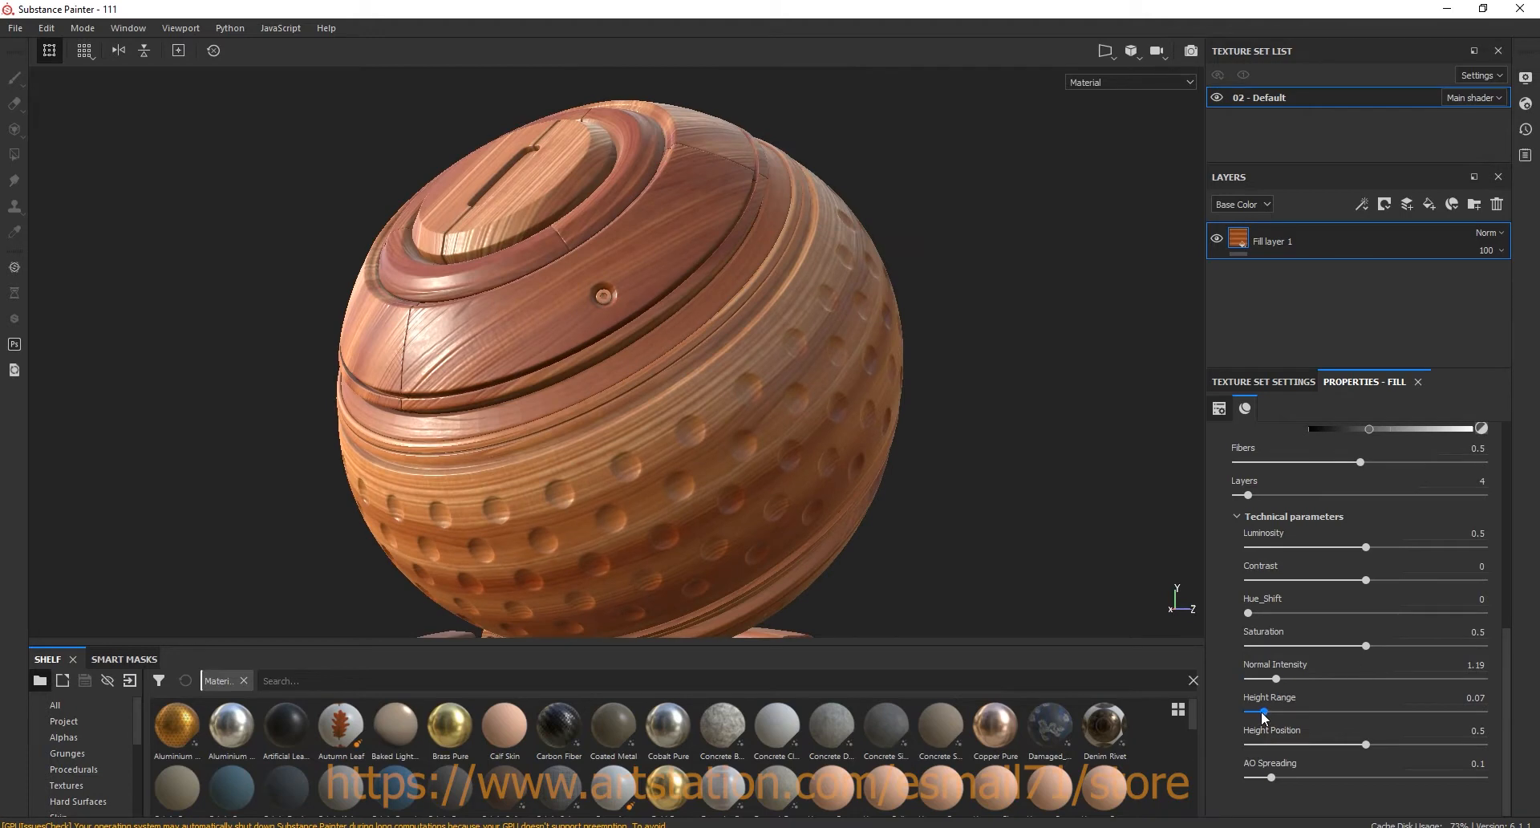
- Set the wood material's Height Position to 0.46 and reduce its Height Range to 0.05
{"action": "mouse_move", "coordinate": [1366, 744]}
{"action": "left_mouse_down"}
{"action": "mouse_move", "coordinate": [1331, 744]}
{"action": "mouse_move", "coordinate": [1355, 745]}
{"action": "left_mouse_up"}
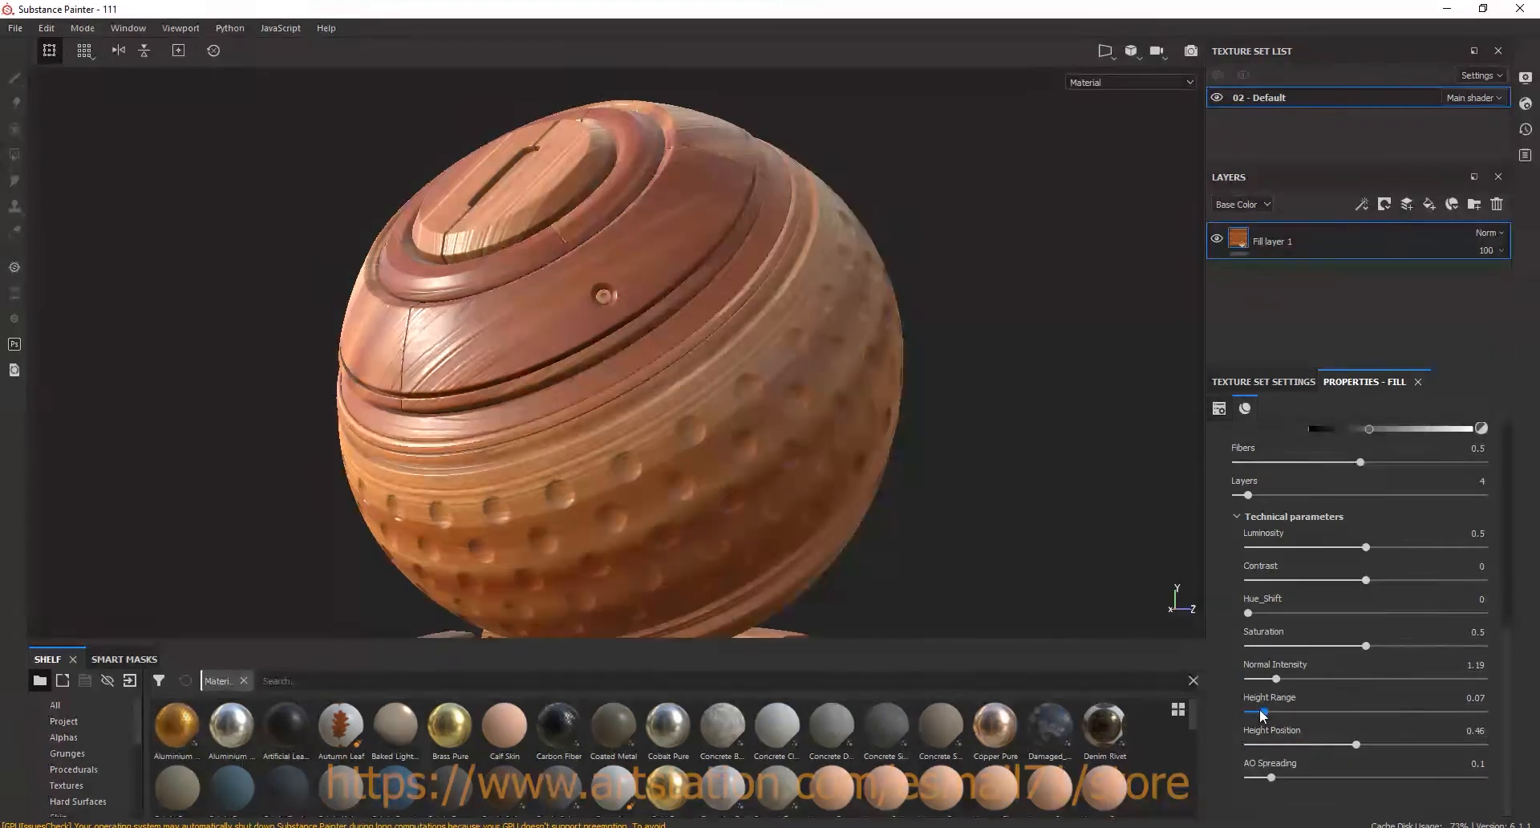
{"action": "scroll", "coordinate": [809, 406], "scroll_direction": "down", "scroll_amount": 1}
{"action": "left_click_drag", "start_coordinate": [786, 360], "coordinate": [797, 372], "text": "alt"}
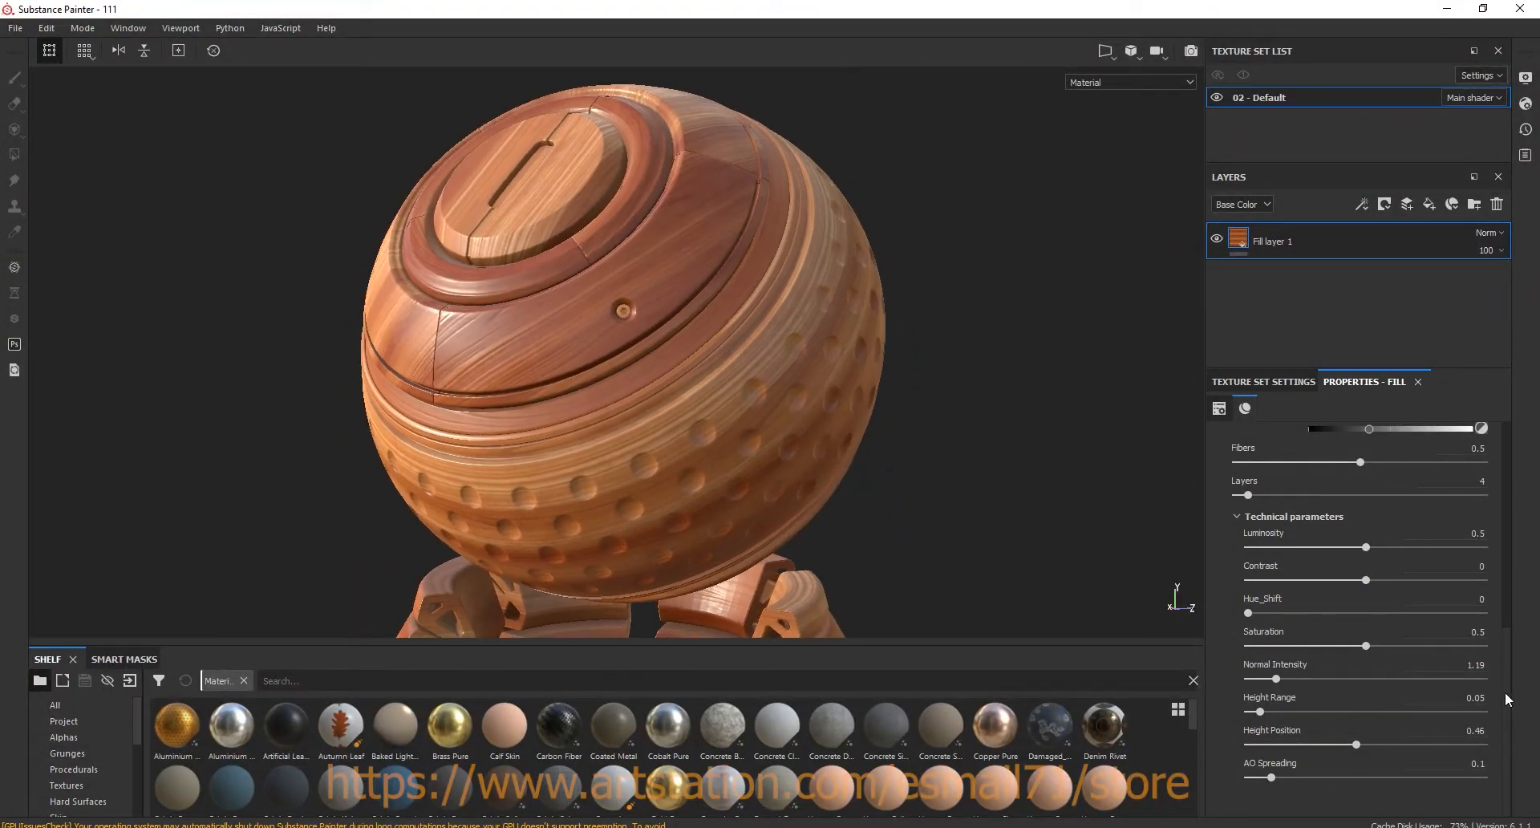
- Try different roughness levels for the wood material and set Wood Roughness to 0.3971
{"action": "scroll", "coordinate": [1510, 629], "scroll_direction": "up", "scroll_amount": 4}
{"action": "scroll", "coordinate": [1510, 627], "scroll_direction": "down", "scroll_amount": 1}
{"action": "left_click", "coordinate": [1331, 556]}
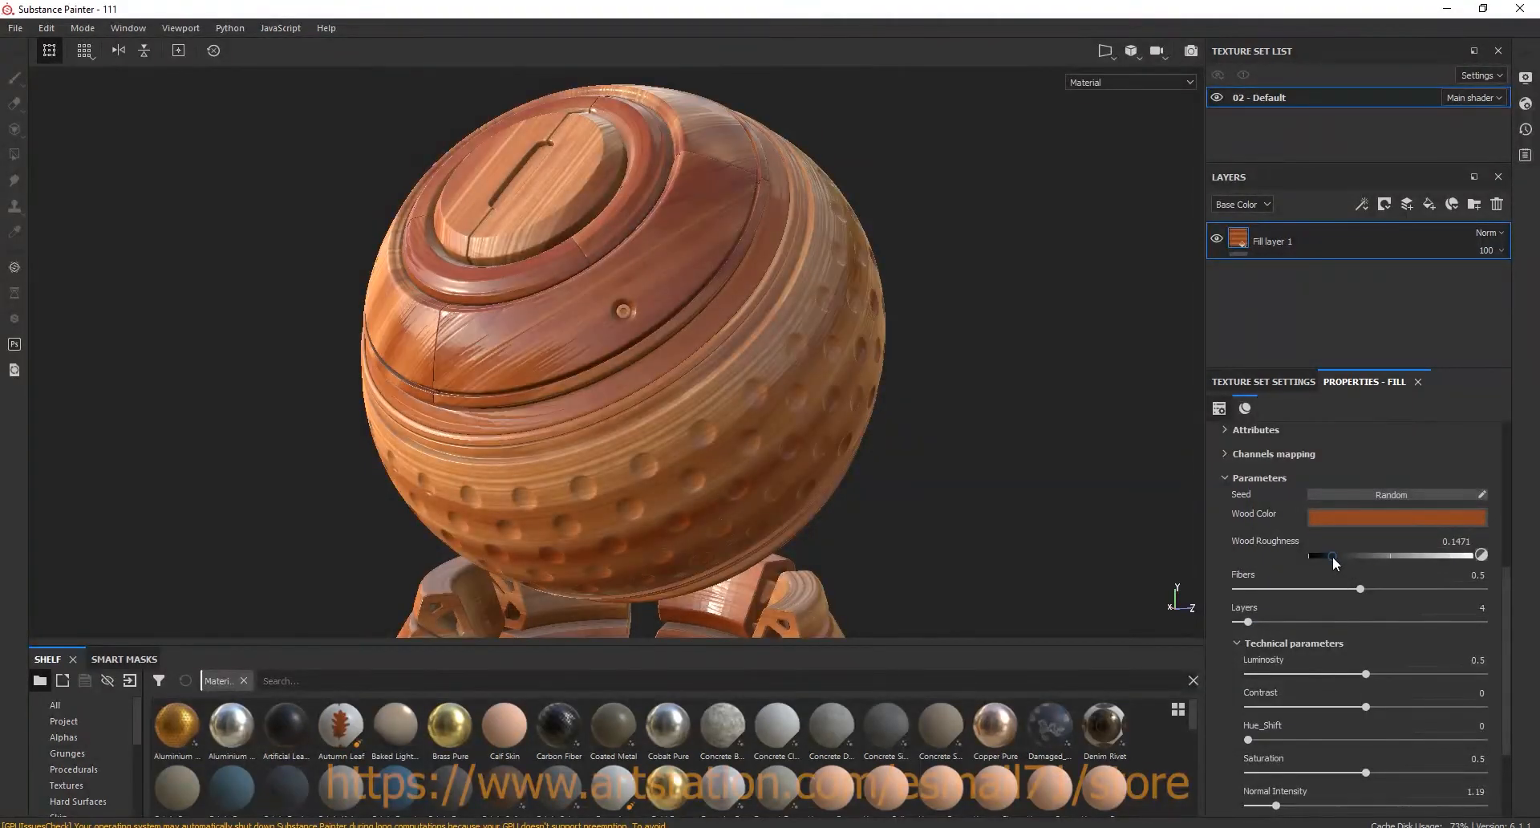
{"action": "left_click_drag", "start_coordinate": [930, 417], "coordinate": [925, 386], "text": "alt"}
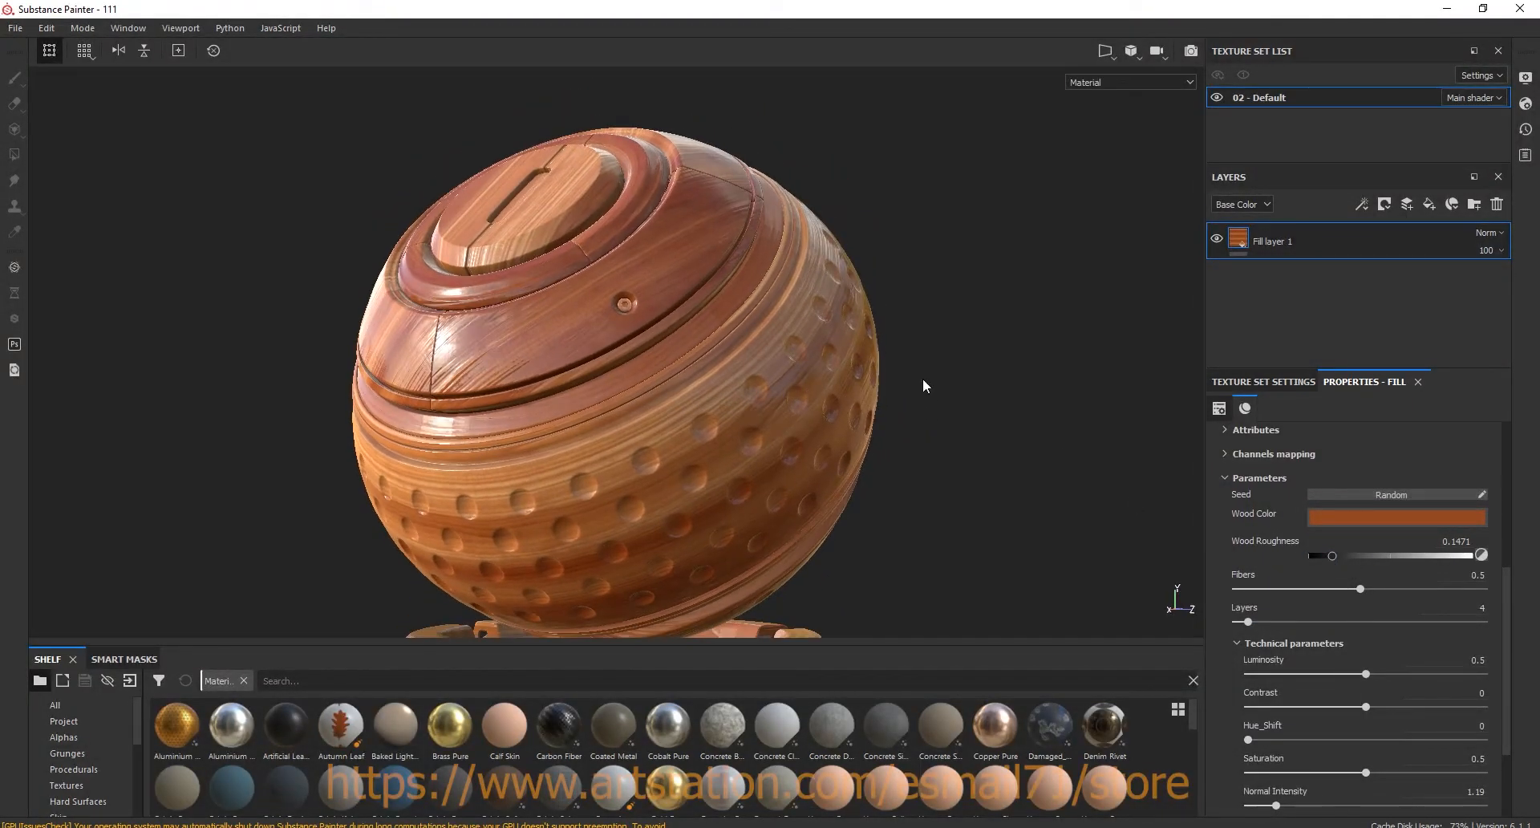
{"action": "left_click", "coordinate": [1354, 555]}
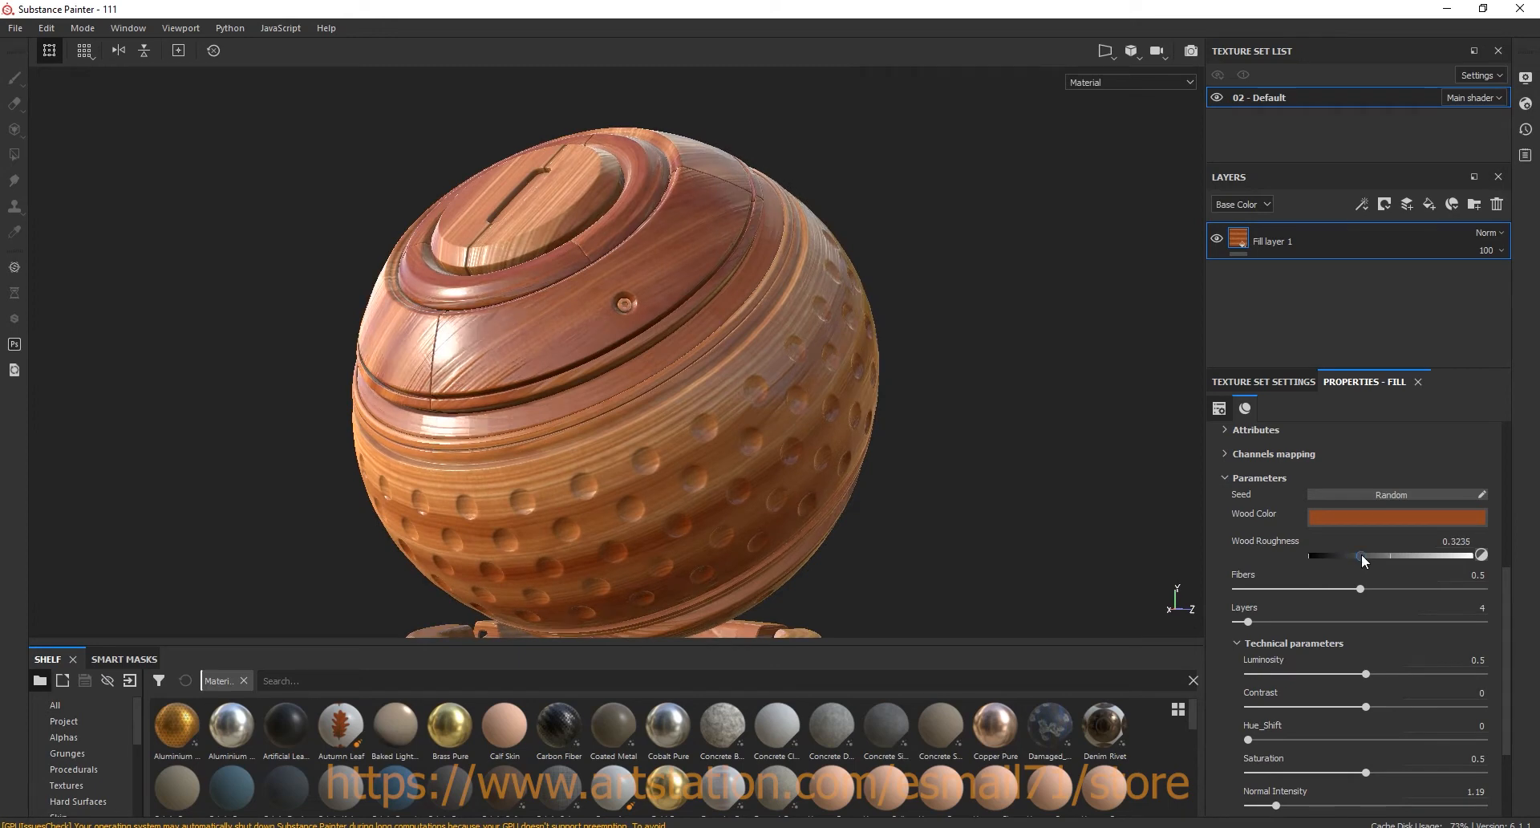
{"action": "left_click", "coordinate": [1373, 555]}
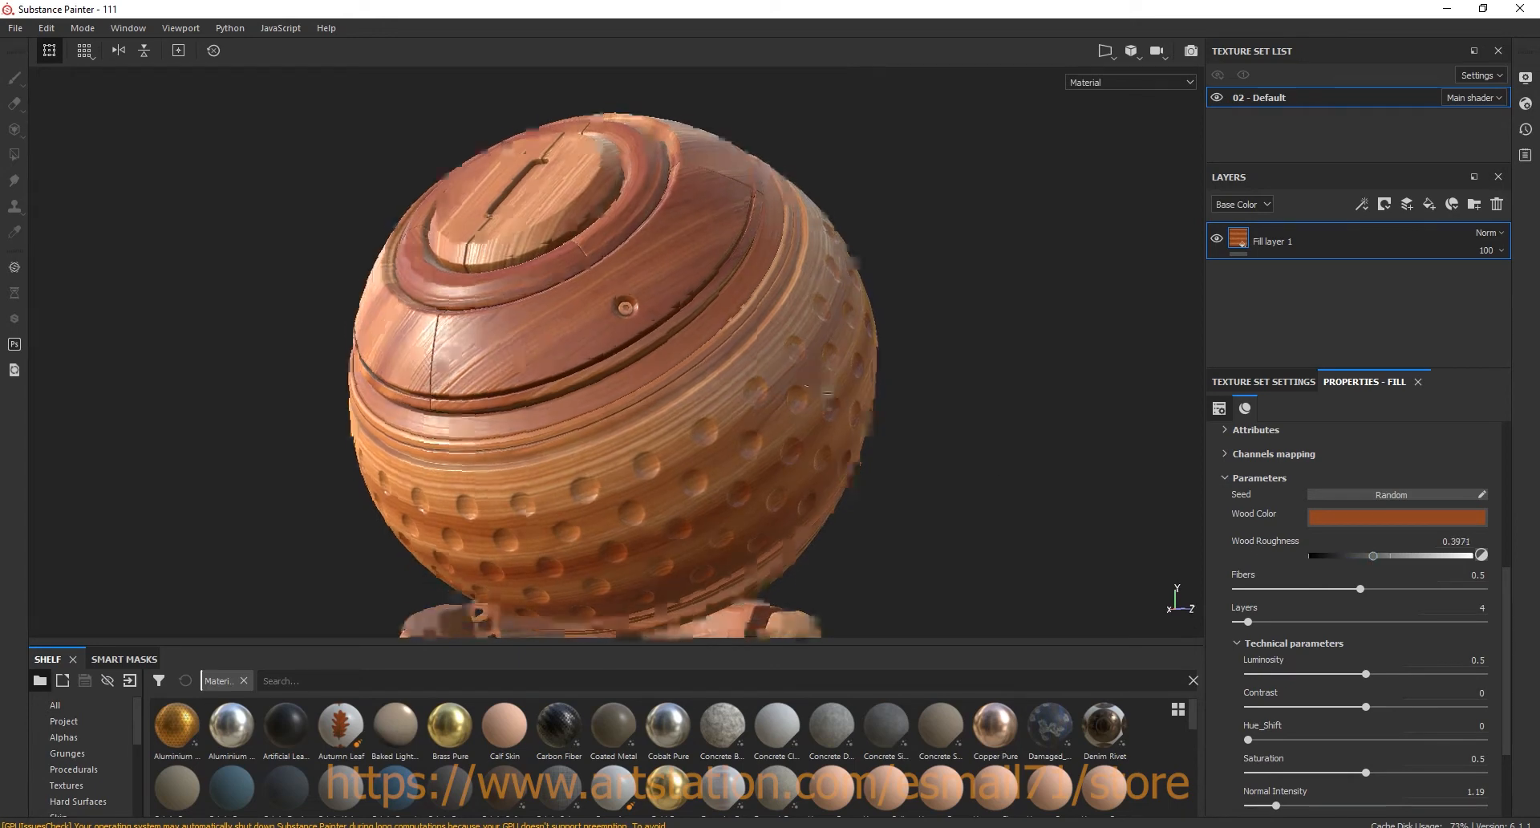
- Randomize the wood material's seed several times to get a different grain pattern
{"action": "left_click", "coordinate": [1411, 518]}
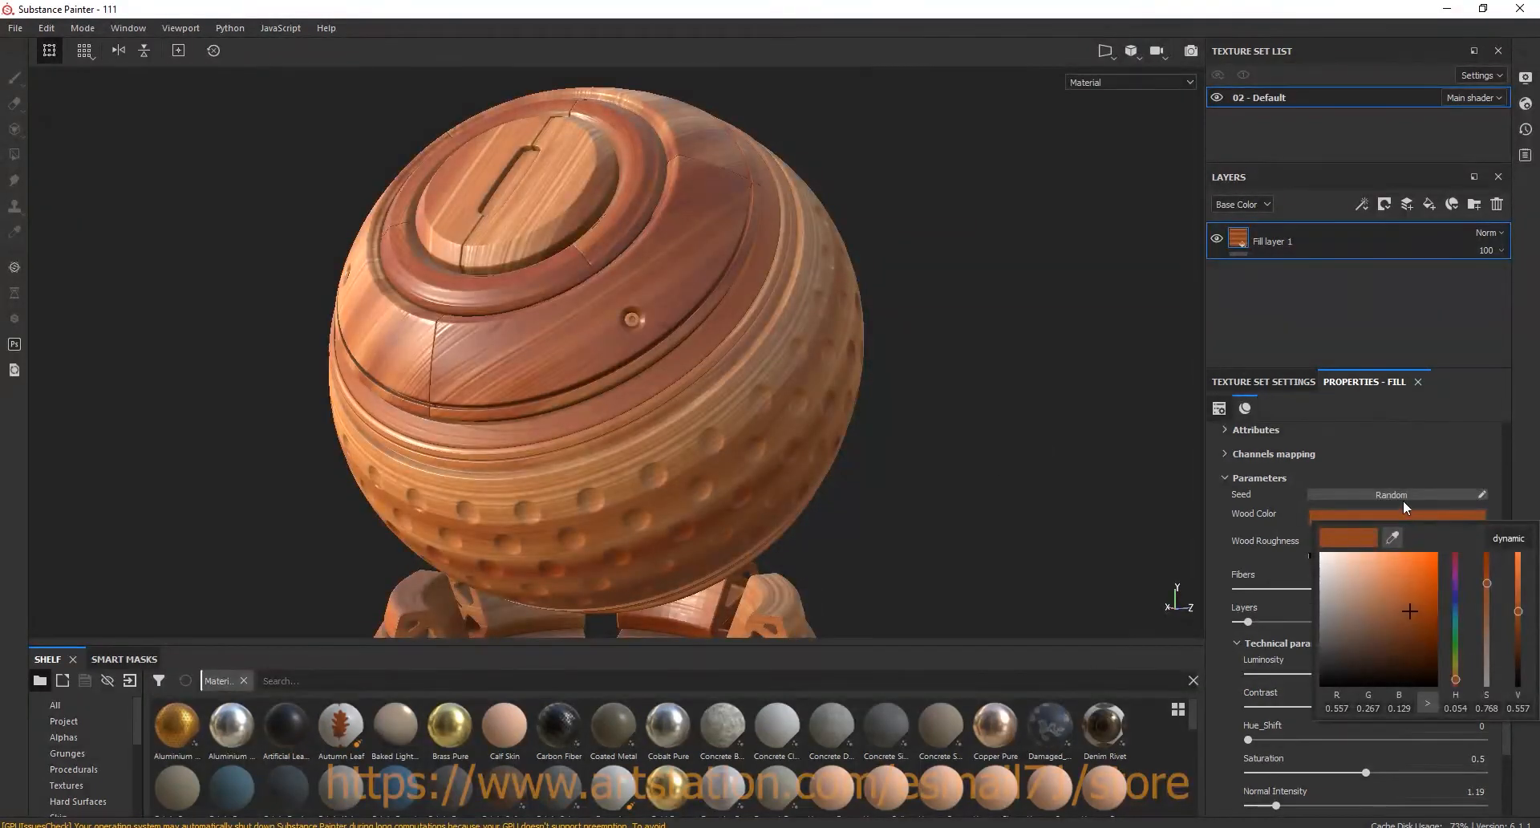
{"action": "left_click", "coordinate": [1402, 496]}
{"action": "left_click", "coordinate": [1402, 494]}
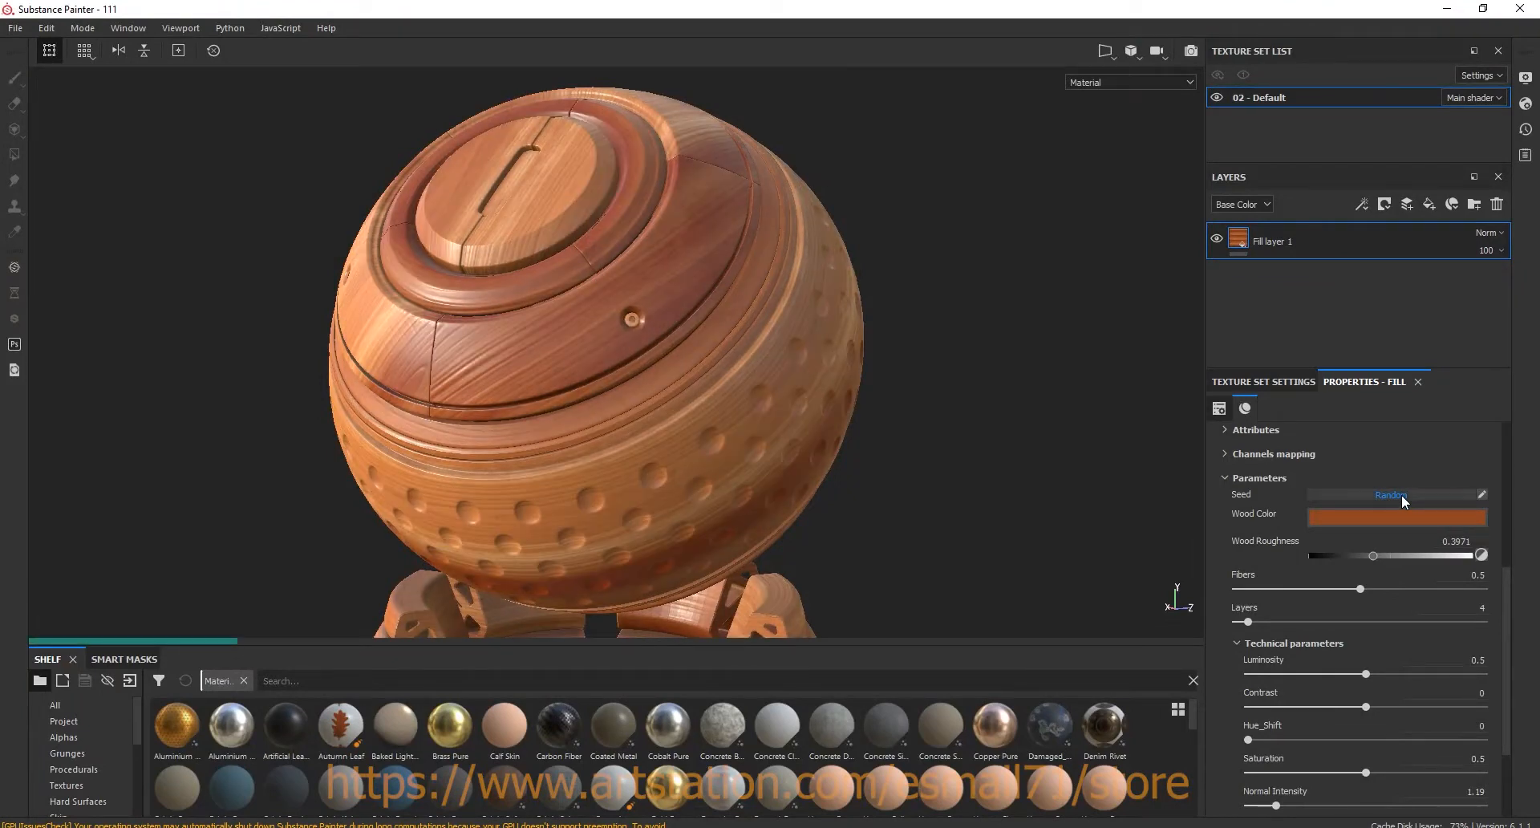
{"action": "left_click", "coordinate": [1402, 494]}
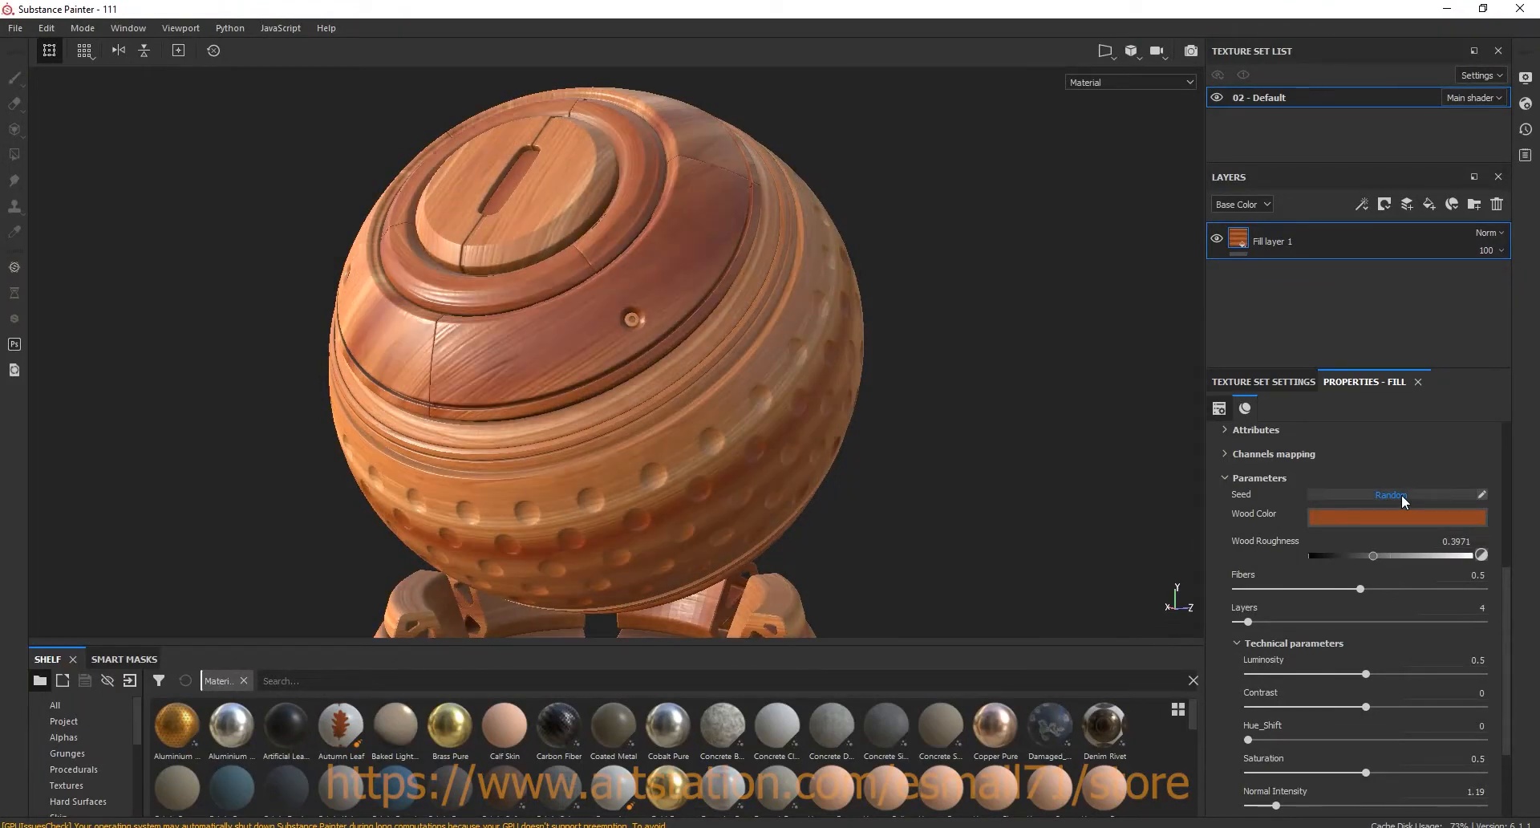
{"action": "left_click", "coordinate": [1403, 494]}
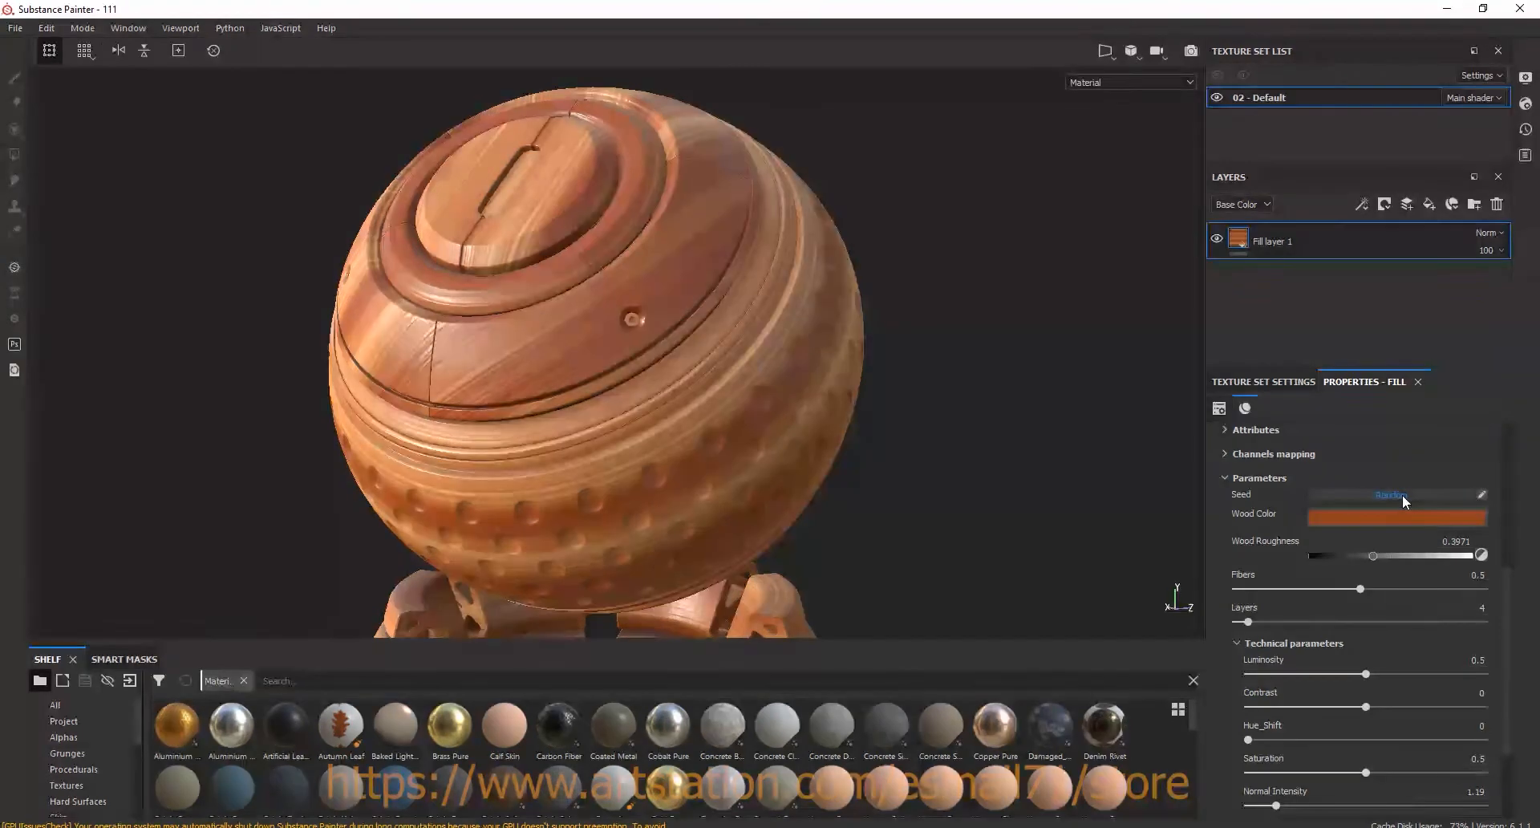
{"action": "left_click_drag", "start_coordinate": [1080, 482], "coordinate": [1059, 481], "text": "alt"}
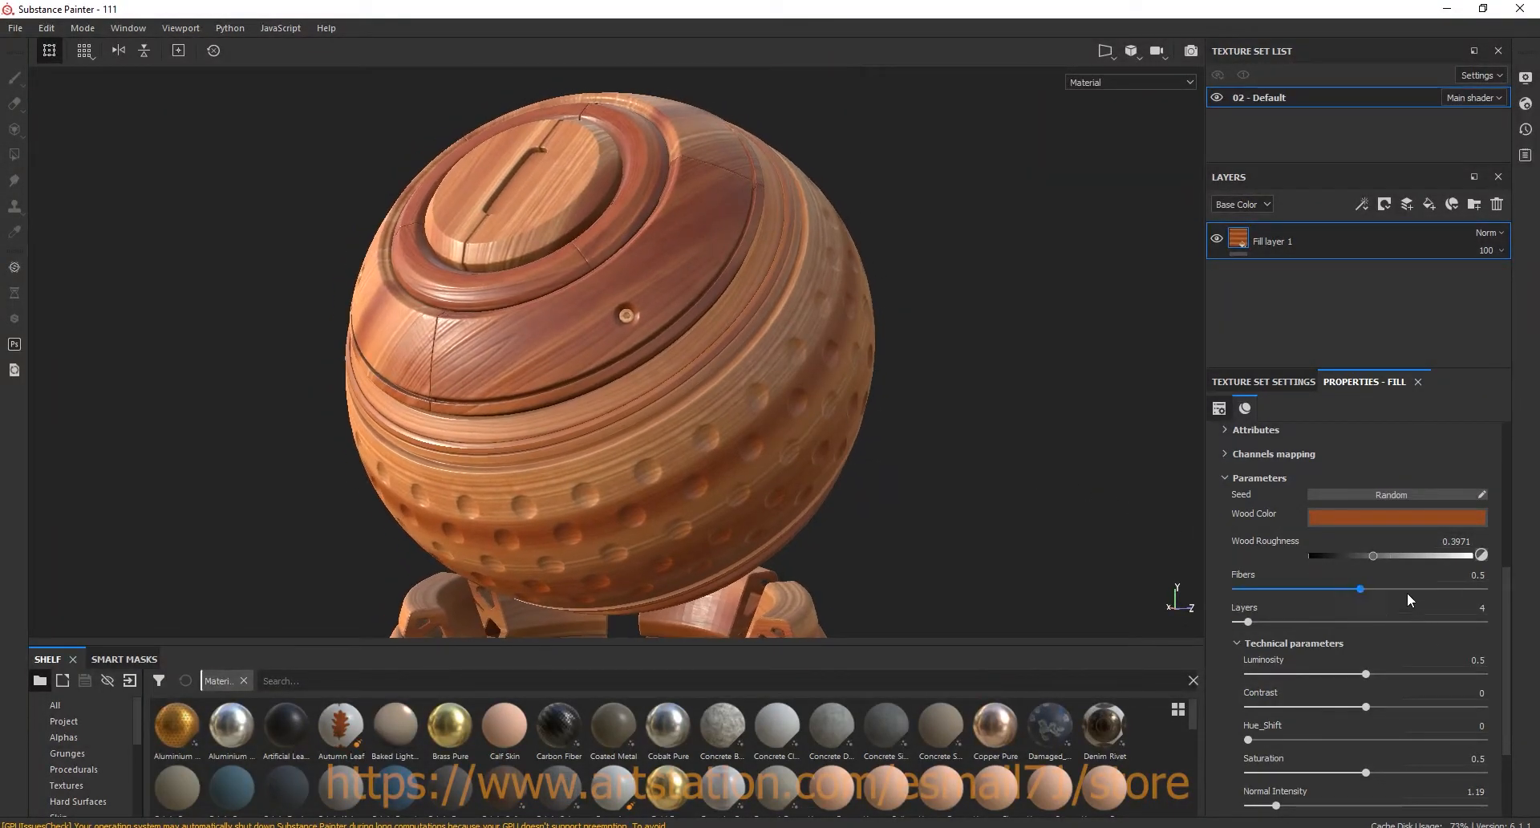
- Darken the wood color to a deep brown of about R 0.419, G 0.181, B 0.068
{"action": "left_click", "coordinate": [1368, 518]}
{"action": "left_click_drag", "start_coordinate": [1518, 617], "coordinate": [1522, 629]}
{"action": "left_click_drag", "start_coordinate": [1485, 580], "coordinate": [1518, 634]}
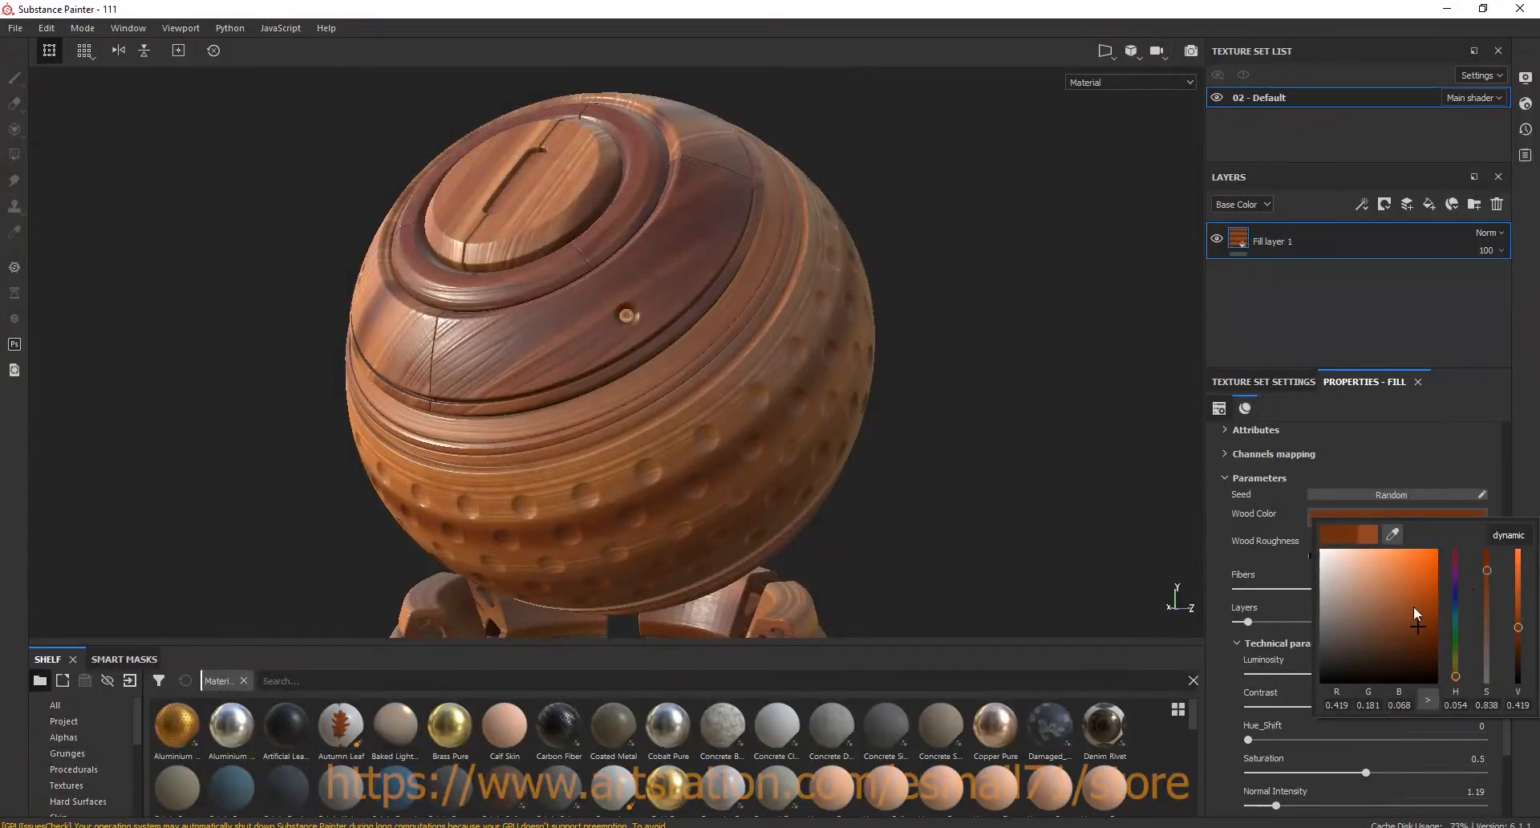
{"action": "left_click", "coordinate": [856, 434]}
{"action": "left_click_drag", "start_coordinate": [857, 434], "coordinate": [807, 442], "text": "alt"}
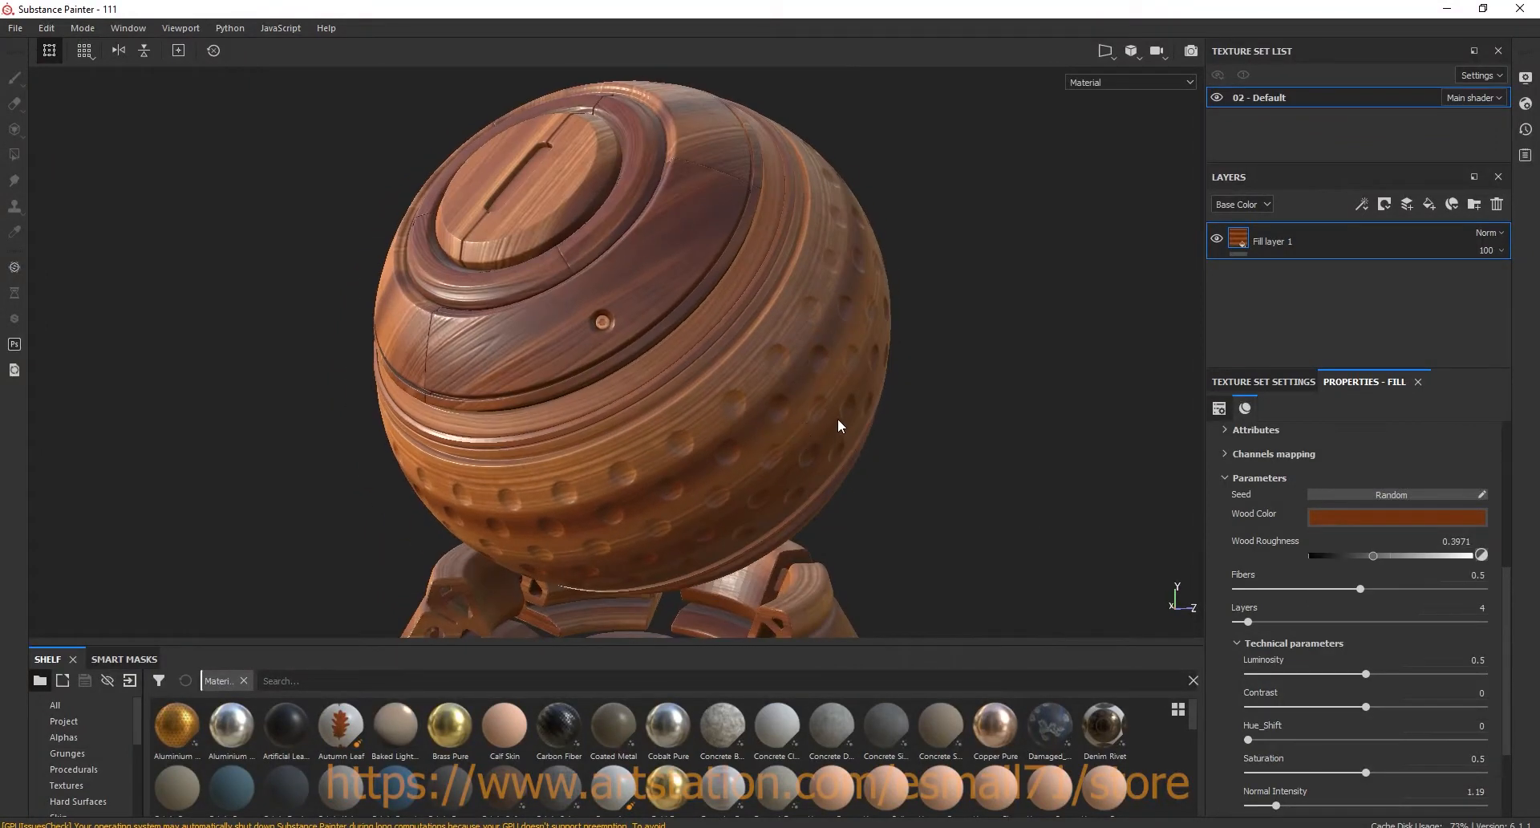
{"action": "right_click_drag", "start_coordinate": [840, 426], "coordinate": [847, 417], "text": "shift"}
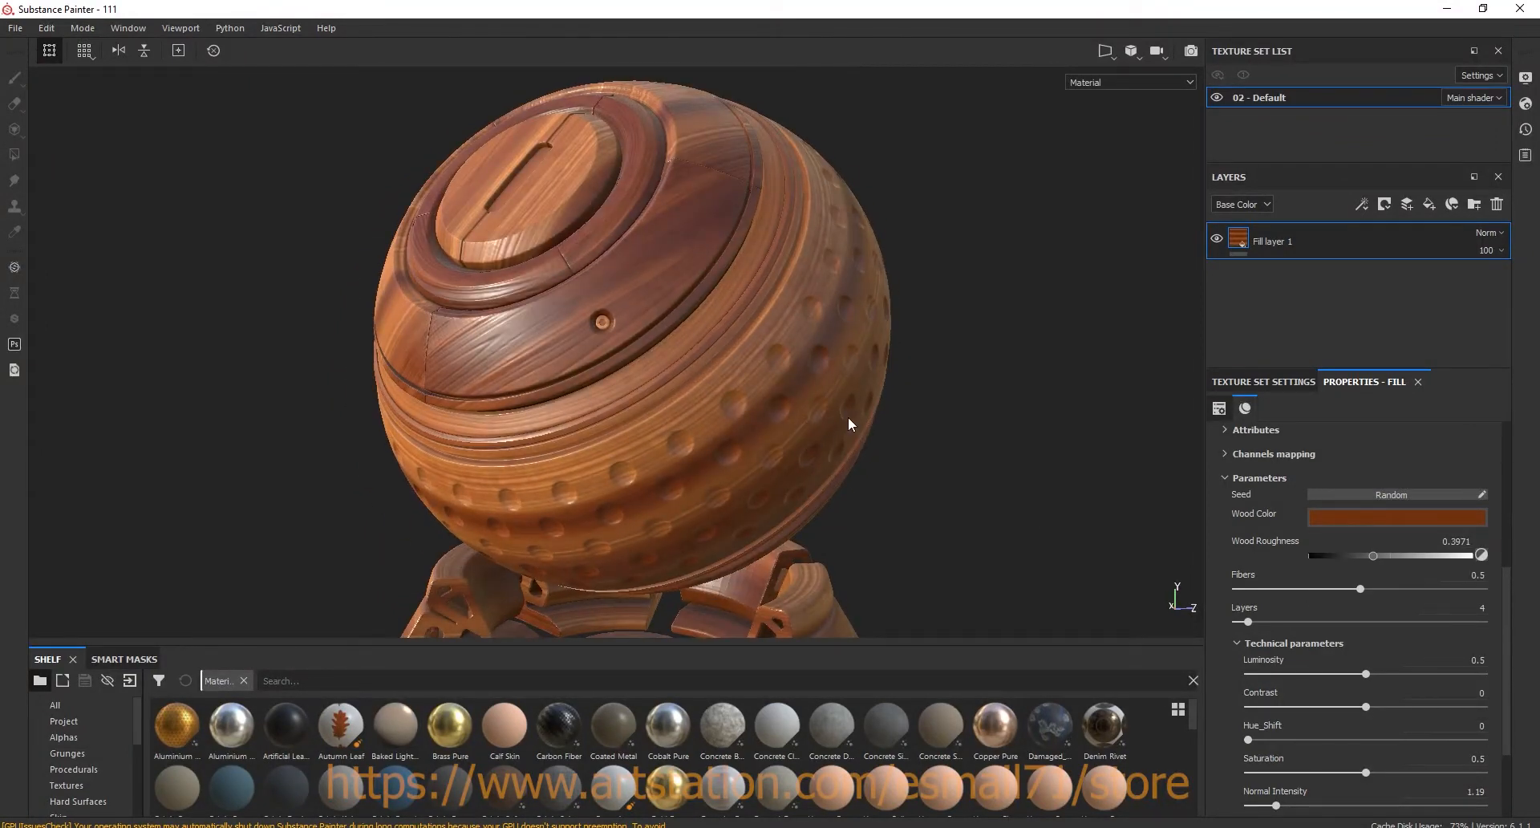
{"action": "left_click_drag", "start_coordinate": [845, 416], "coordinate": [768, 429], "text": "alt"}
{"action": "middle_click_drag", "start_coordinate": [929, 447], "coordinate": [898, 405], "text": "alt"}
{"action": "mouse_move", "coordinate": [732, 403]}
{"action": "right_mouse_down", "text": "shift"}
{"action": "mouse_move", "coordinate": [719, 399]}
{"action": "mouse_move", "coordinate": [731, 406]}
{"action": "right_mouse_up", "text": "shift"}
- Disable the metal channel of the wood fill layer, keeping color, height and rough enabled
{"action": "scroll", "coordinate": [1505, 545], "scroll_direction": "up", "scroll_amount": 3}
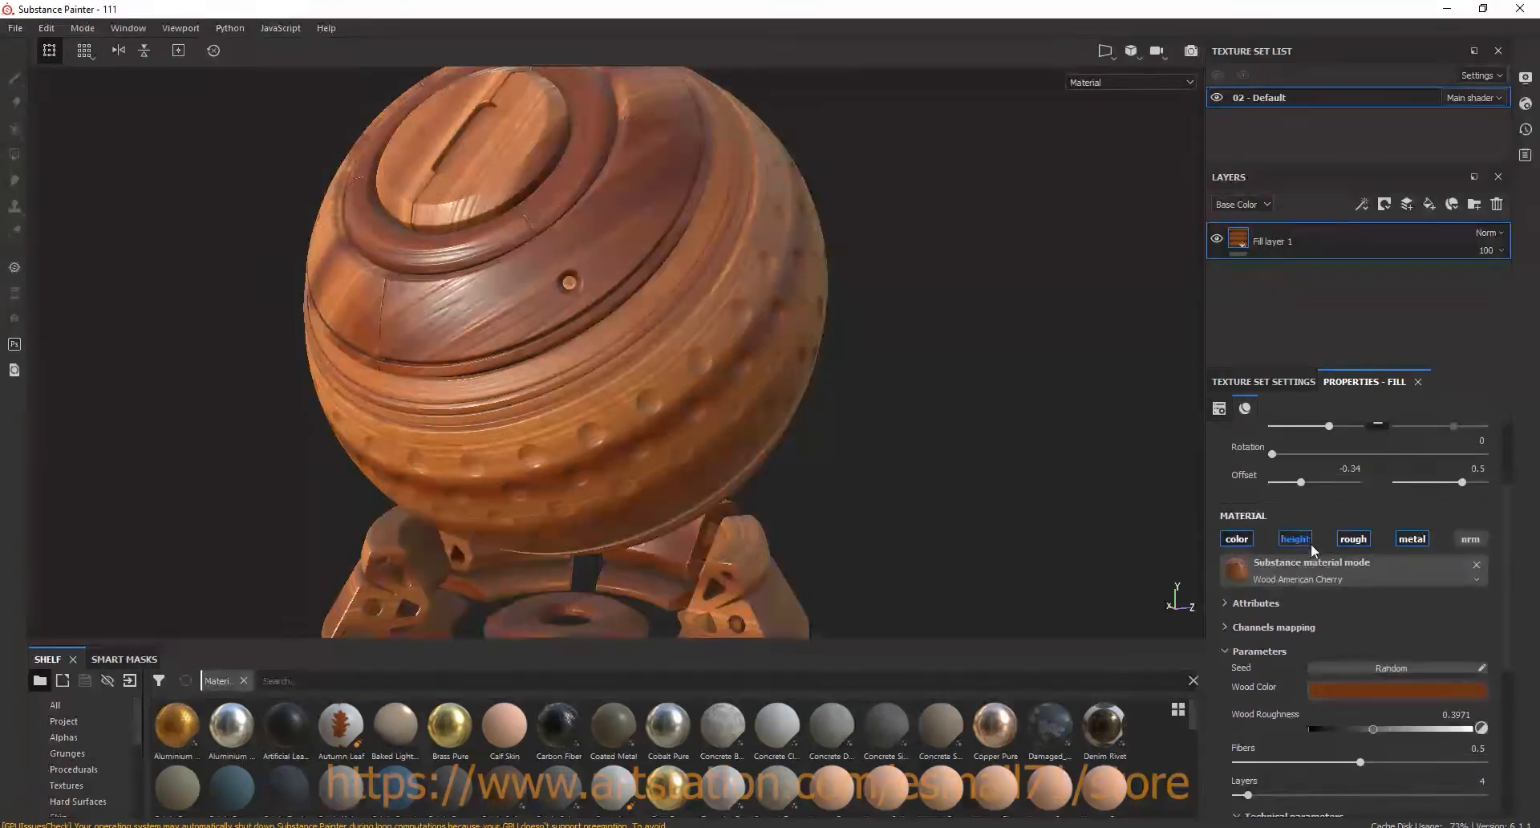
{"action": "left_click", "coordinate": [1411, 539]}
{"action": "left_click", "coordinate": [1411, 539]}
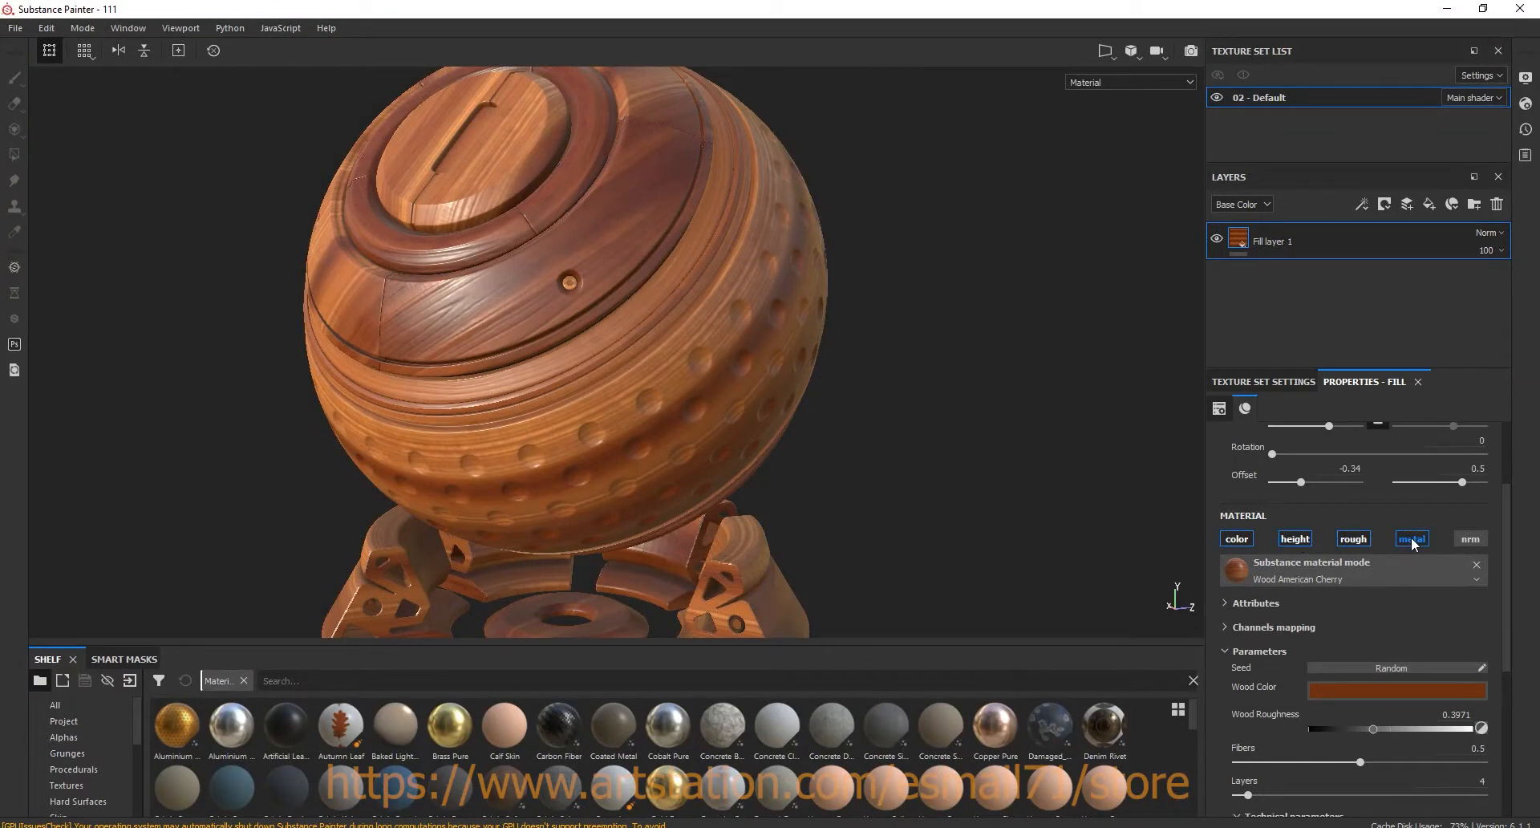
{"action": "left_click", "coordinate": [1412, 539]}
{"action": "left_click", "coordinate": [1239, 539]}
{"action": "left_click", "coordinate": [1242, 540]}
{"action": "scroll", "coordinate": [698, 320], "scroll_direction": "up", "scroll_amount": 2}
{"action": "mouse_move", "coordinate": [545, 292]}
{"action": "left_mouse_down", "text": "alt"}
{"action": "mouse_move", "coordinate": [674, 263]}
{"action": "mouse_move", "coordinate": [560, 265]}
{"action": "mouse_move", "coordinate": [555, 279]}
{"action": "left_mouse_up", "text": "alt"}
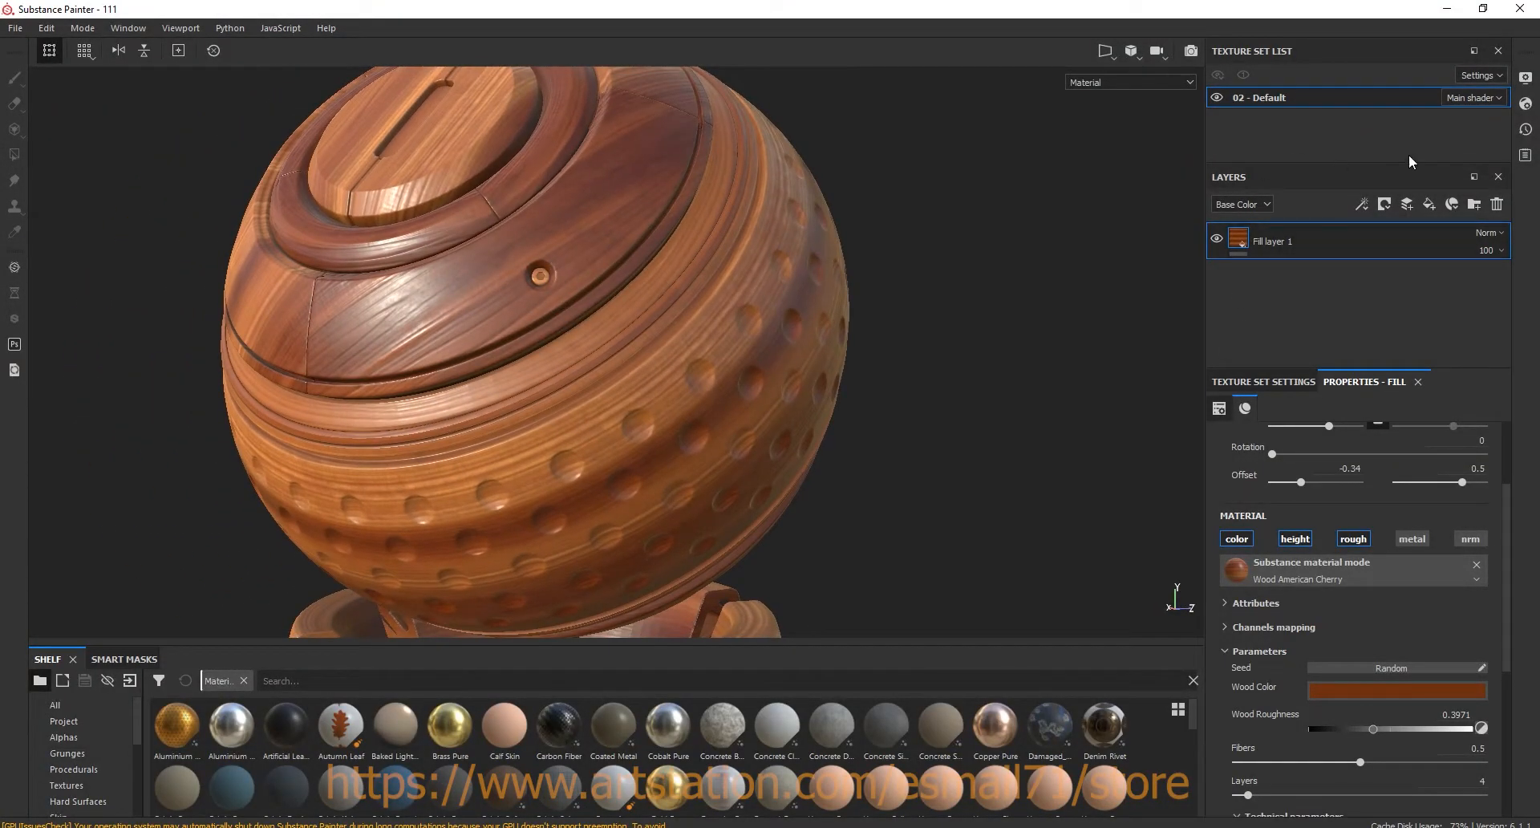
{"action": "left_click", "coordinate": [1361, 211]}
{"action": "left_click", "coordinate": [1358, 212]}
{"action": "left_click", "coordinate": [1448, 207]}
{"action": "left_click", "coordinate": [1348, 281]}
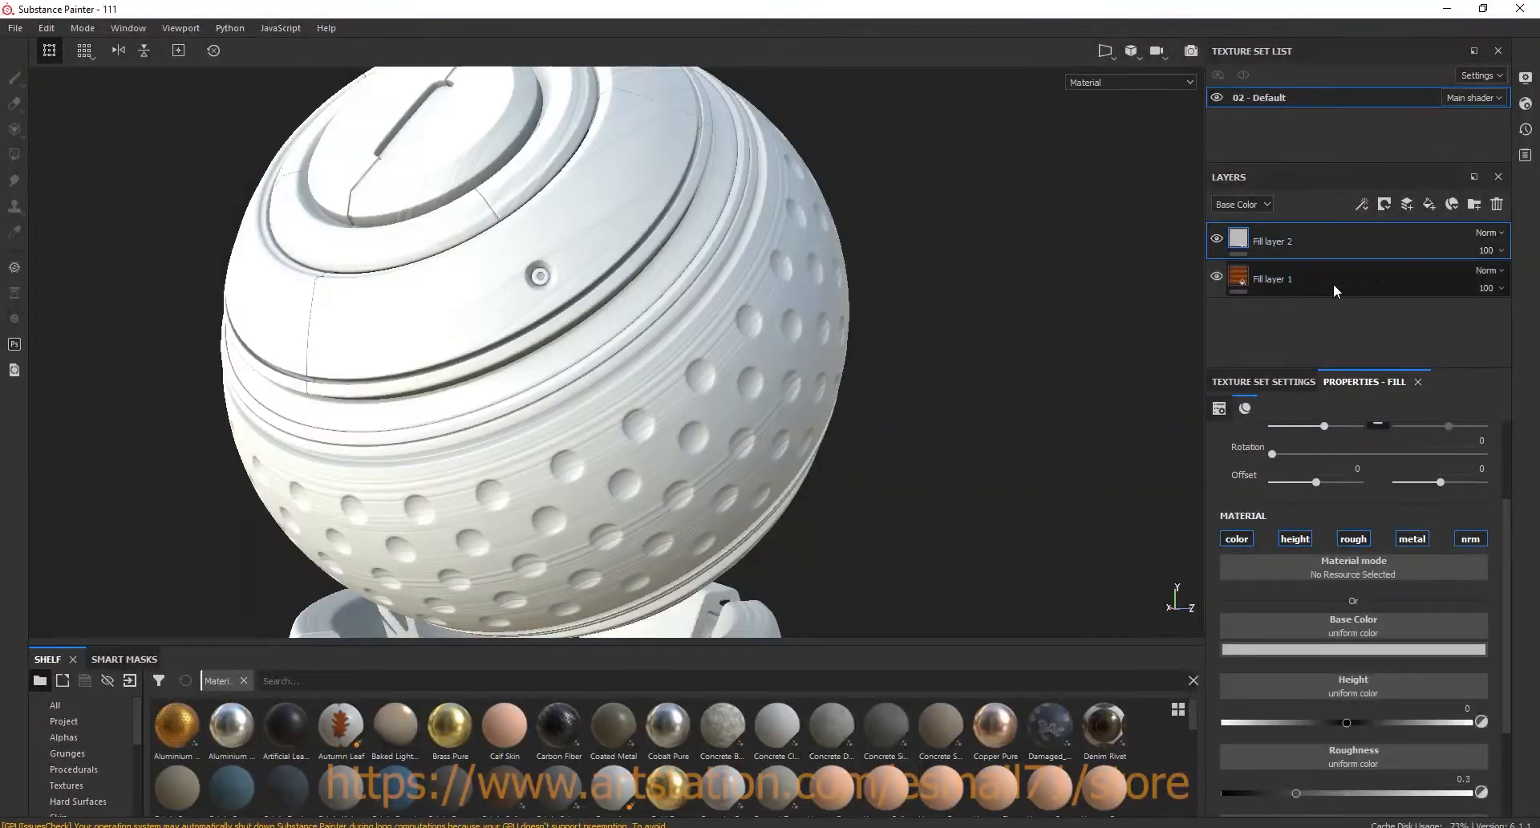
{"action": "left_click", "coordinate": [1426, 240]}
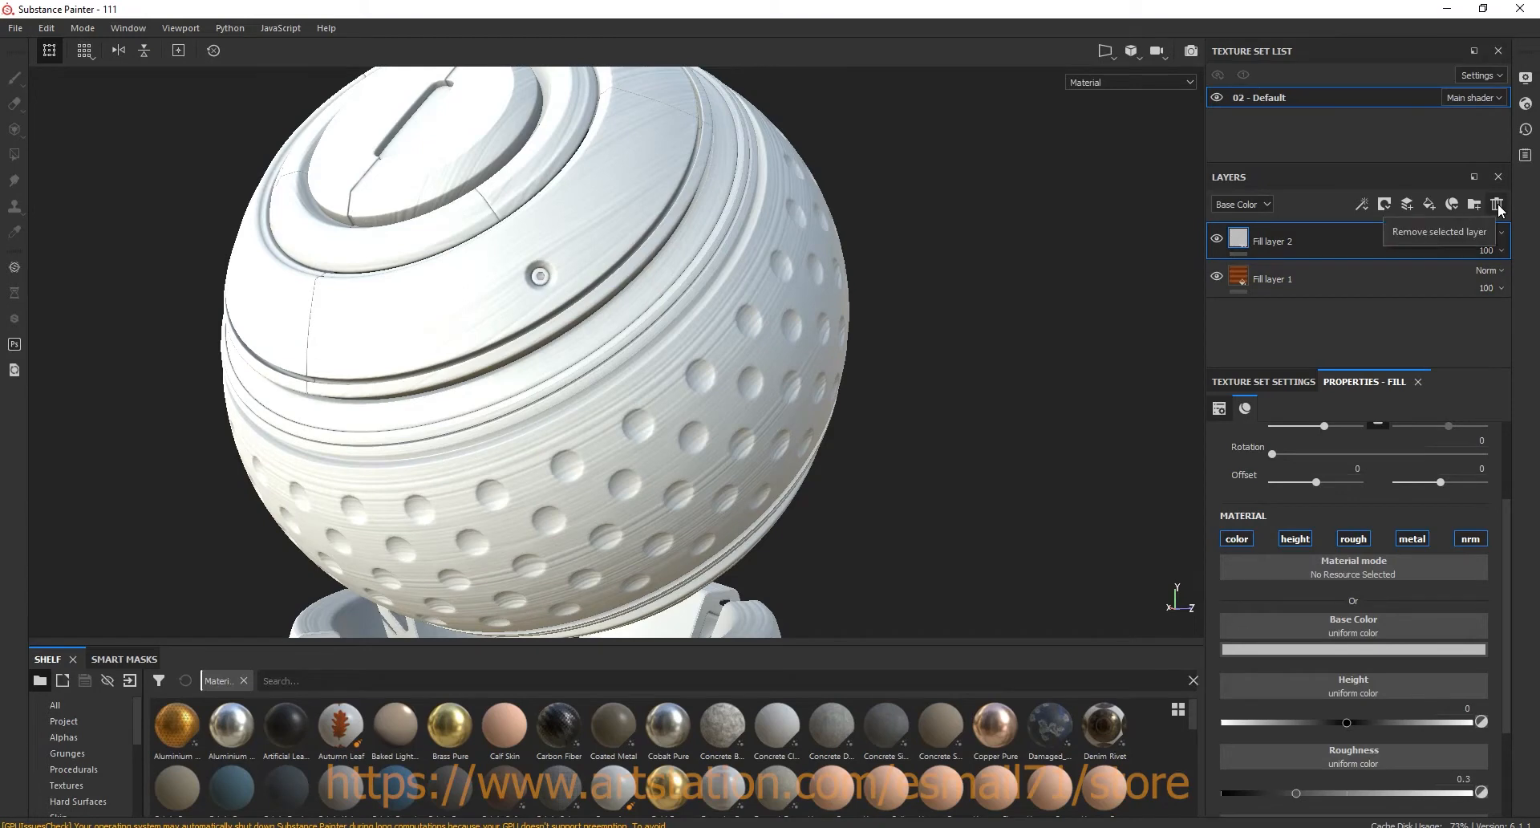
{"action": "left_click", "coordinate": [1496, 204]}
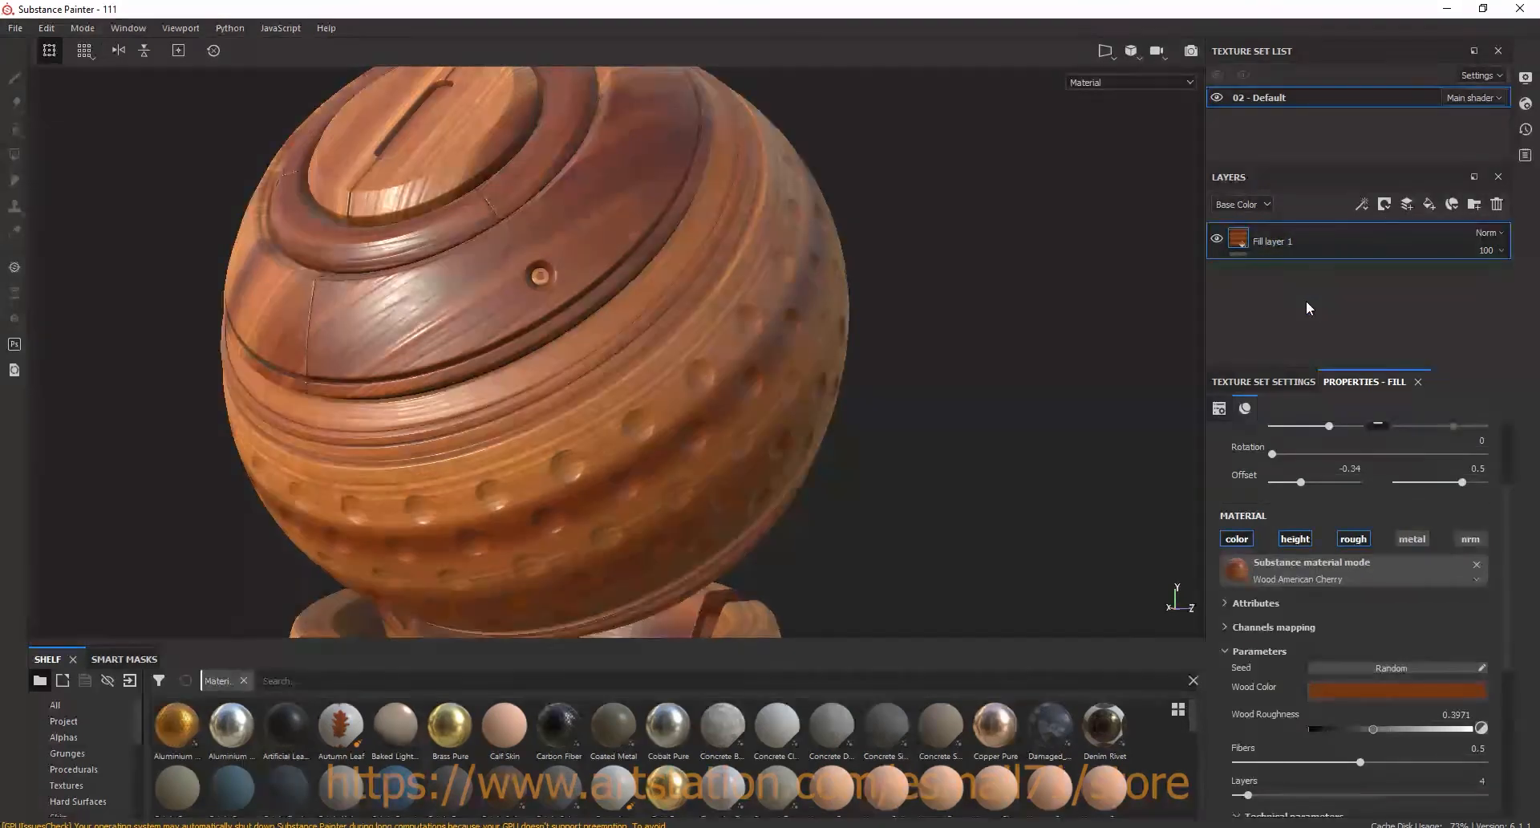
- Duplicate the wood fill layer and lighten the copy's wood color to about R 0.575, G 0.334, B 0.220
{"action": "key", "text": "ctrl+d"}
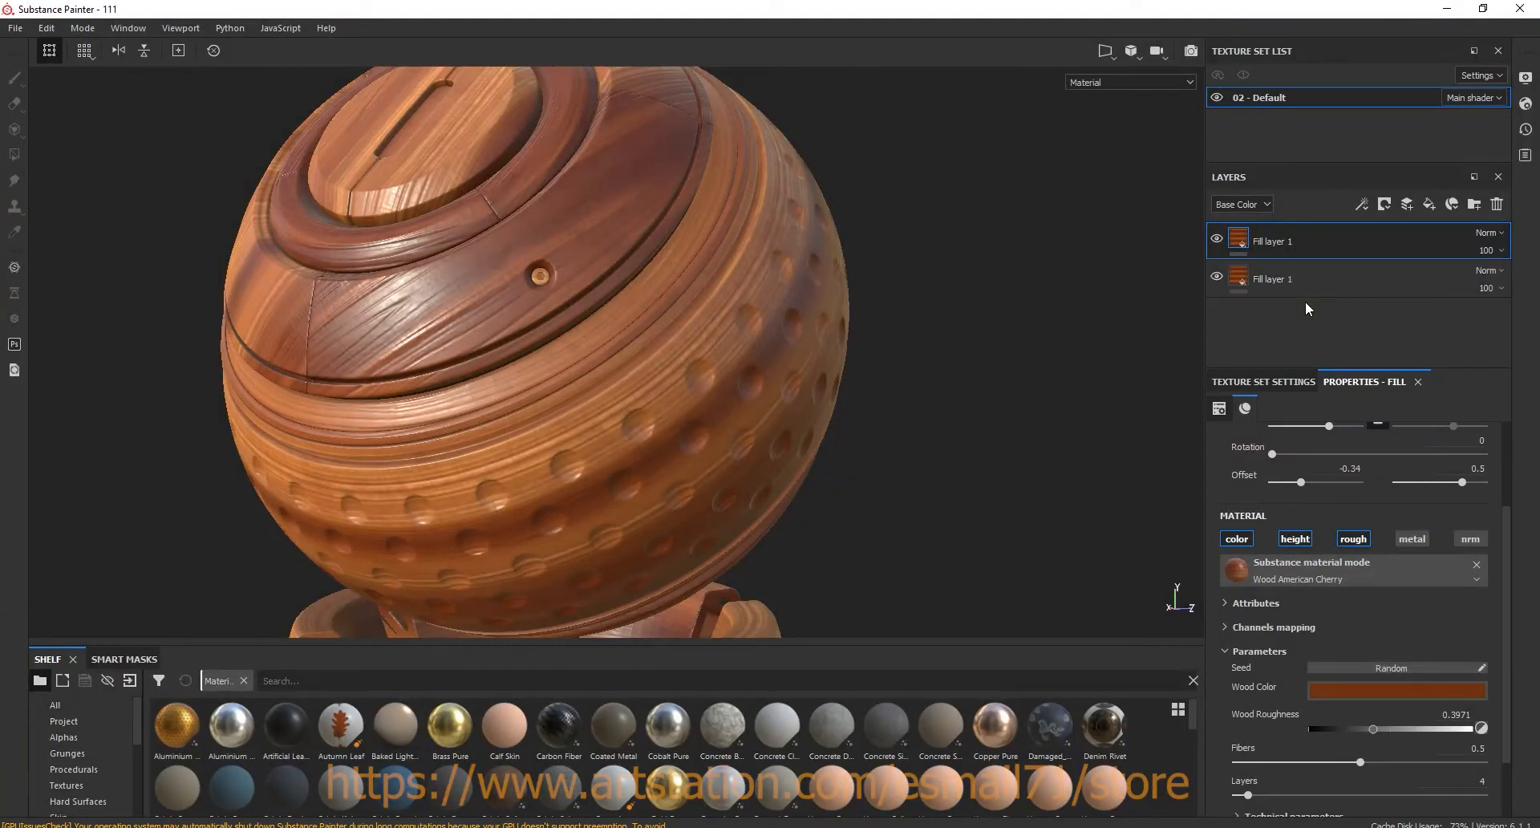
{"action": "left_click", "coordinate": [1385, 206]}
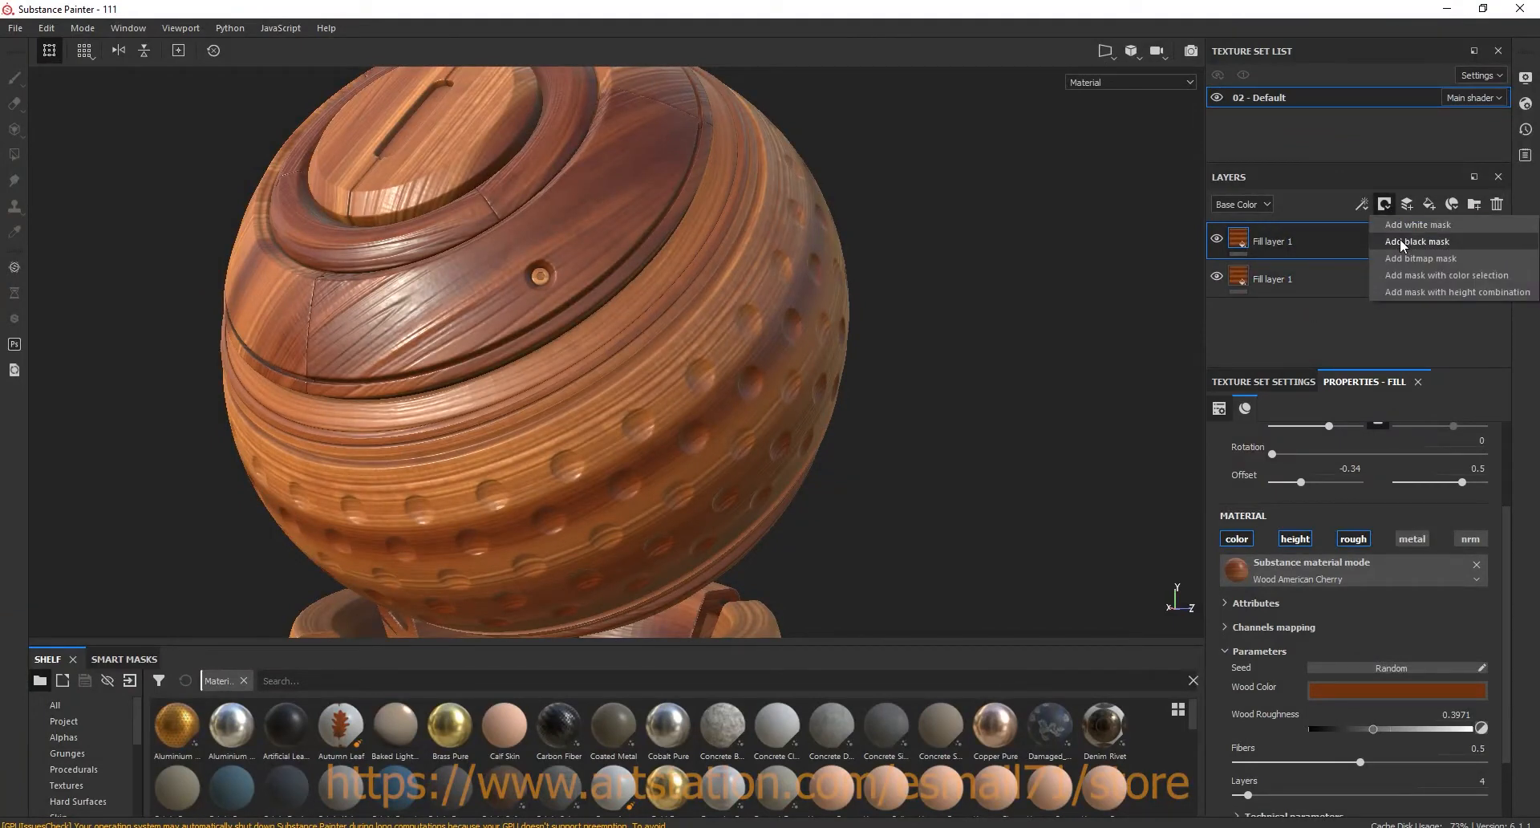
{"action": "left_click", "coordinate": [1463, 696]}
{"action": "left_click", "coordinate": [1463, 696]}
{"action": "left_click_drag", "start_coordinate": [1519, 602], "coordinate": [1488, 576]}
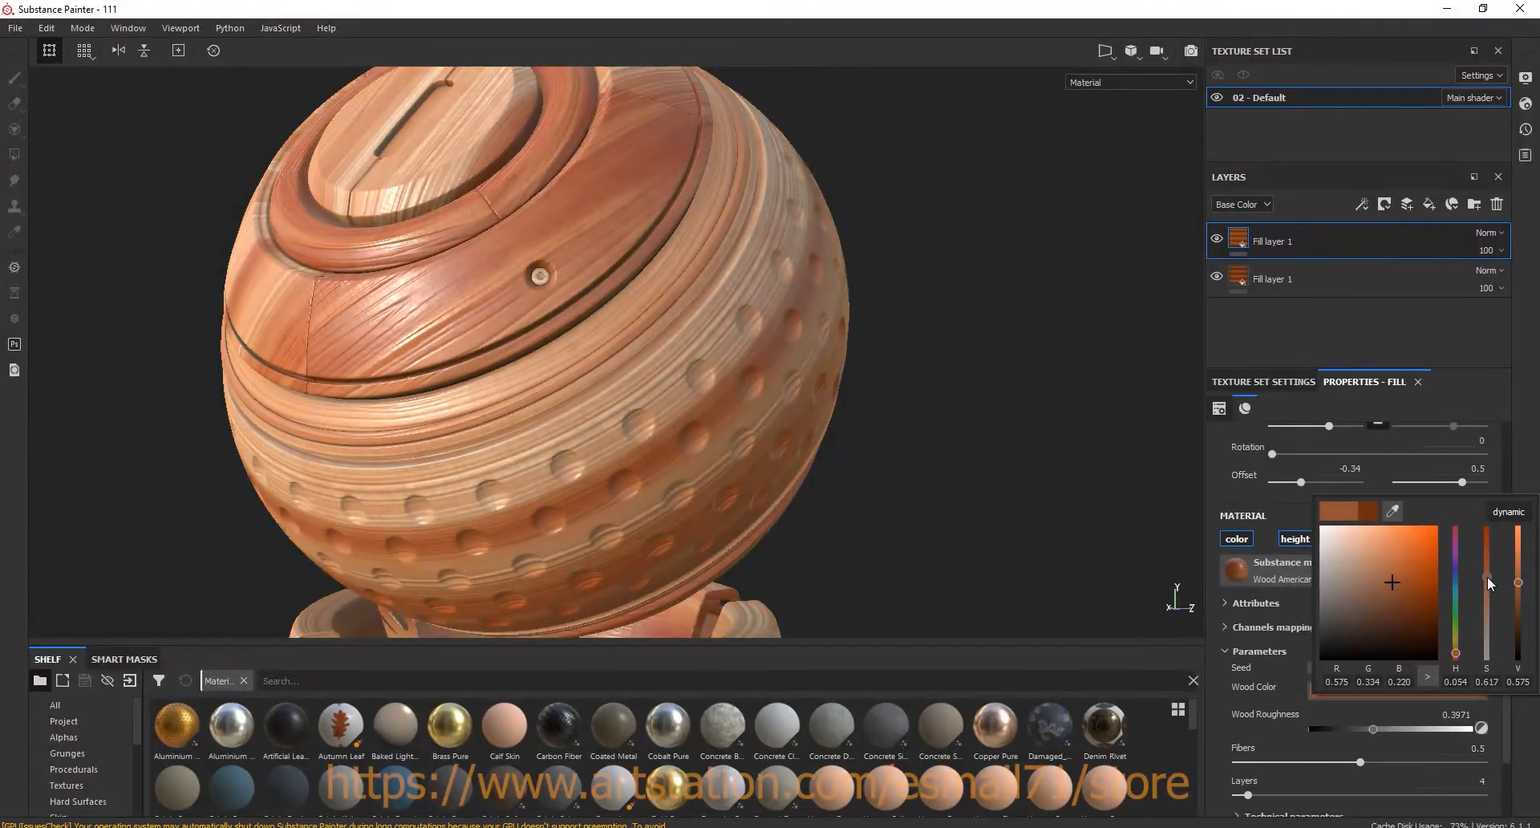
- Add a black mask to the lighter wood layer and apply a Metal Edge Wear generator to it
{"action": "left_click", "coordinate": [1387, 205]}
{"action": "left_click", "coordinate": [1405, 239]}
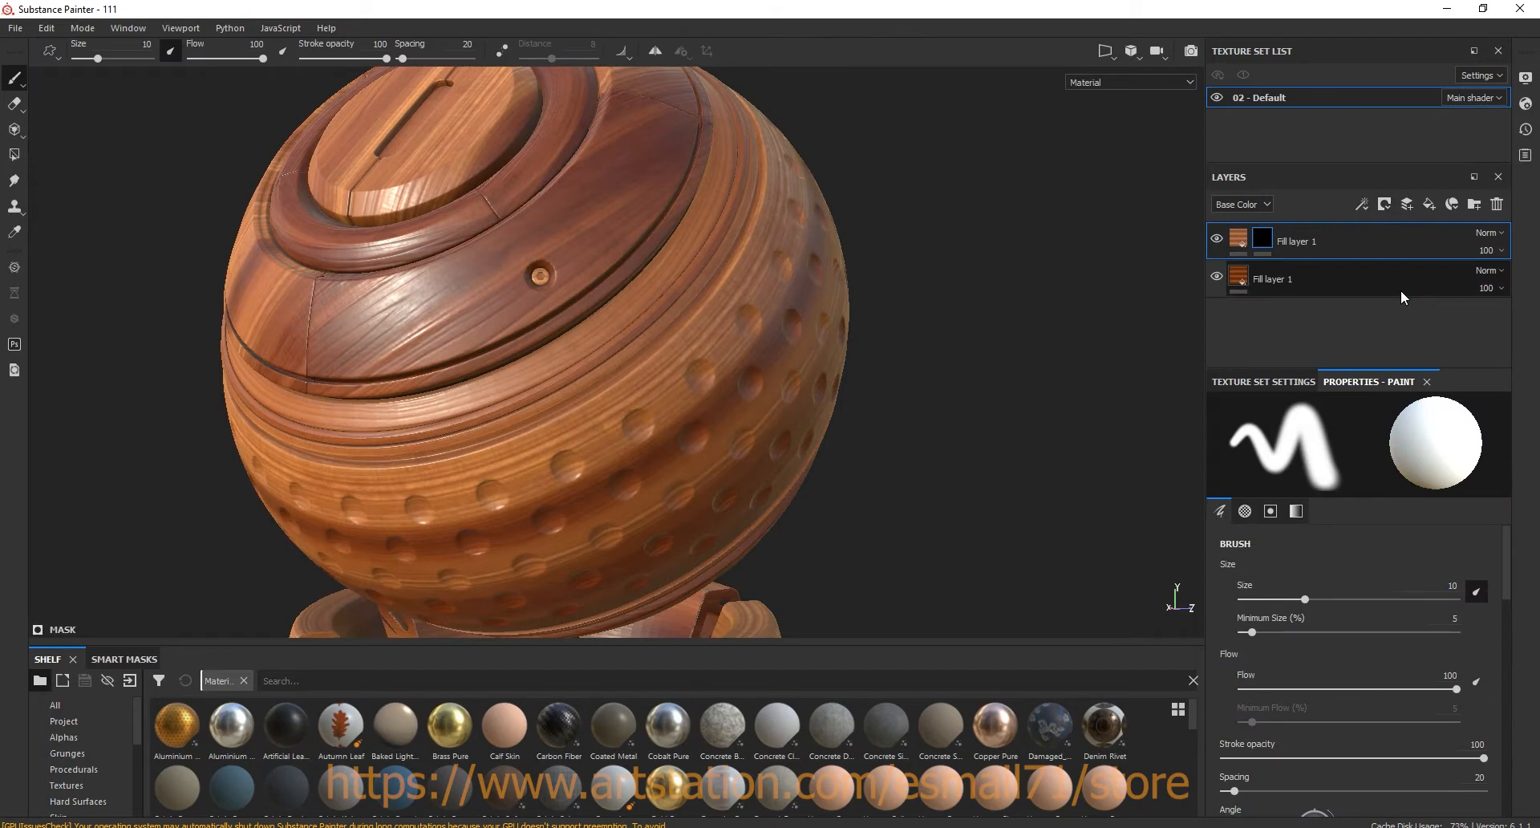
{"action": "left_click", "coordinate": [1364, 204]}
{"action": "left_click", "coordinate": [1389, 252]}
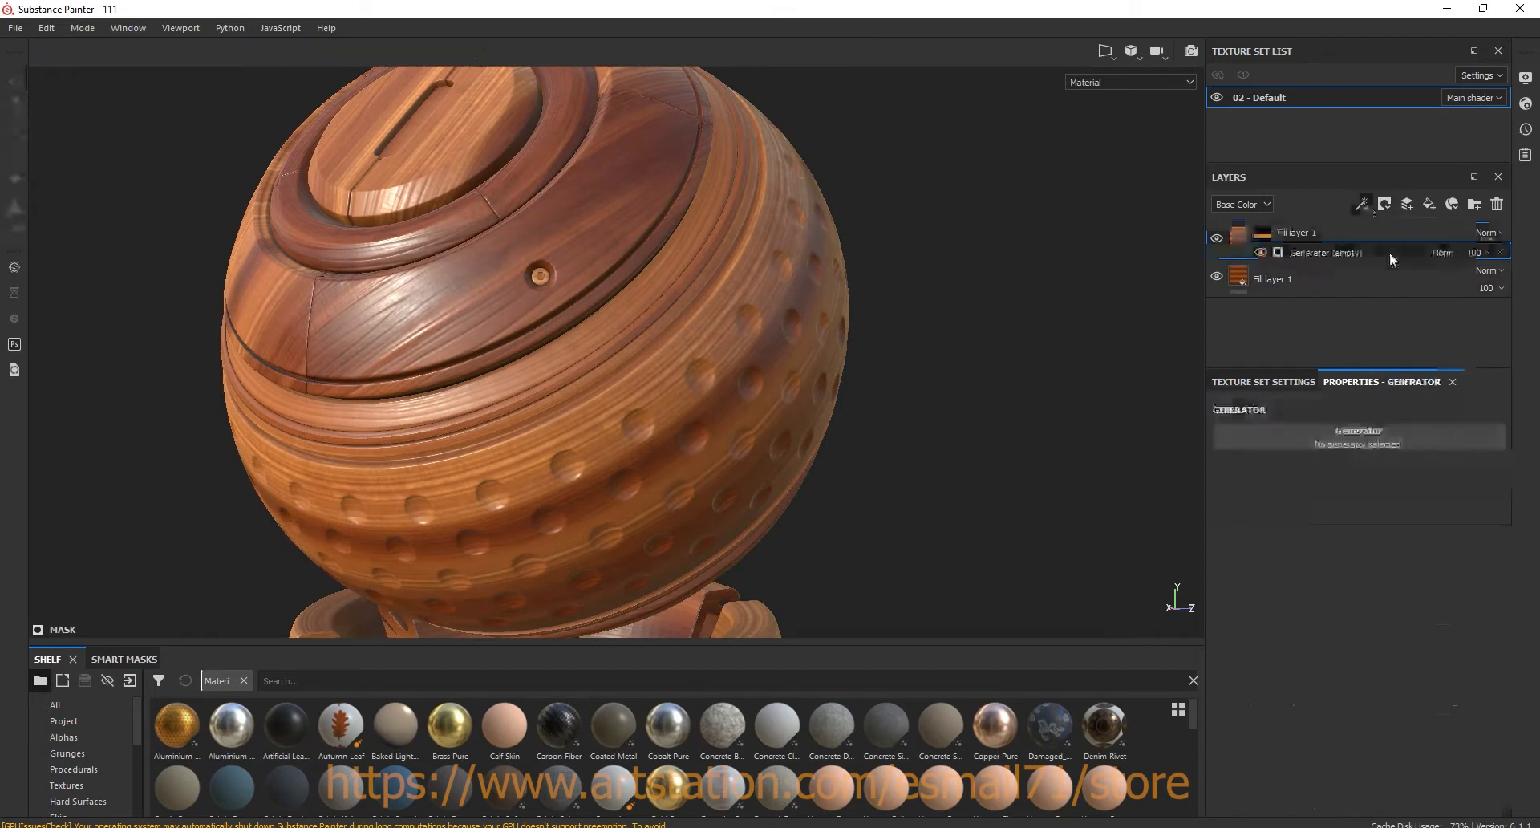
{"action": "left_click", "coordinate": [1363, 440]}
{"action": "left_click", "coordinate": [1415, 586]}
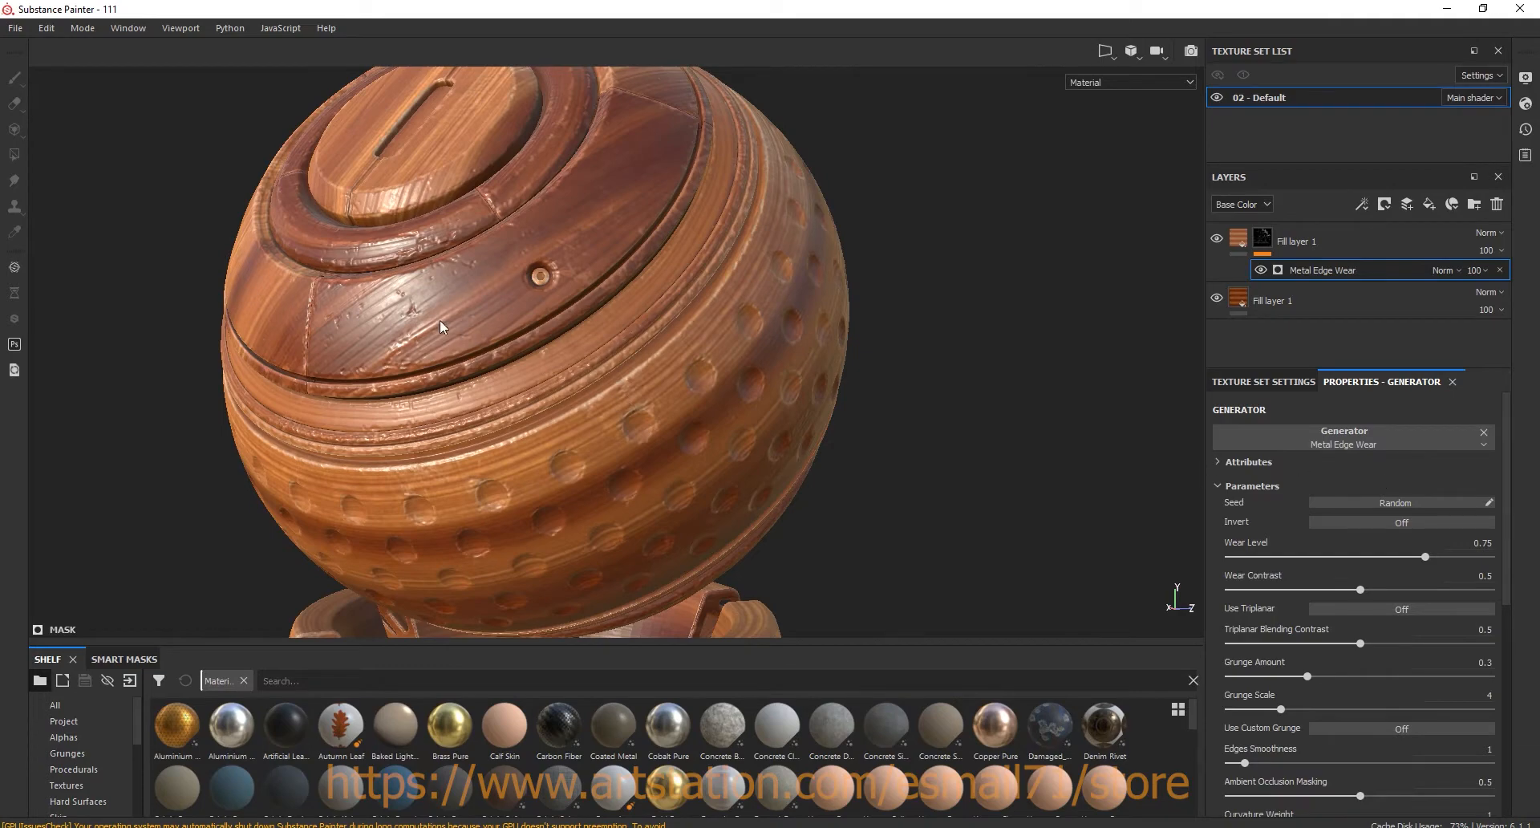
{"action": "scroll", "coordinate": [339, 262], "scroll_direction": "up", "scroll_amount": 1}
{"action": "mouse_move", "coordinate": [419, 302]}
{"action": "left_mouse_down", "text": "alt"}
{"action": "mouse_move", "coordinate": [471, 271]}
{"action": "mouse_move", "coordinate": [484, 240]}
{"action": "mouse_move", "coordinate": [382, 289]}
{"action": "mouse_move", "coordinate": [420, 310]}
{"action": "left_mouse_up", "text": "alt"}
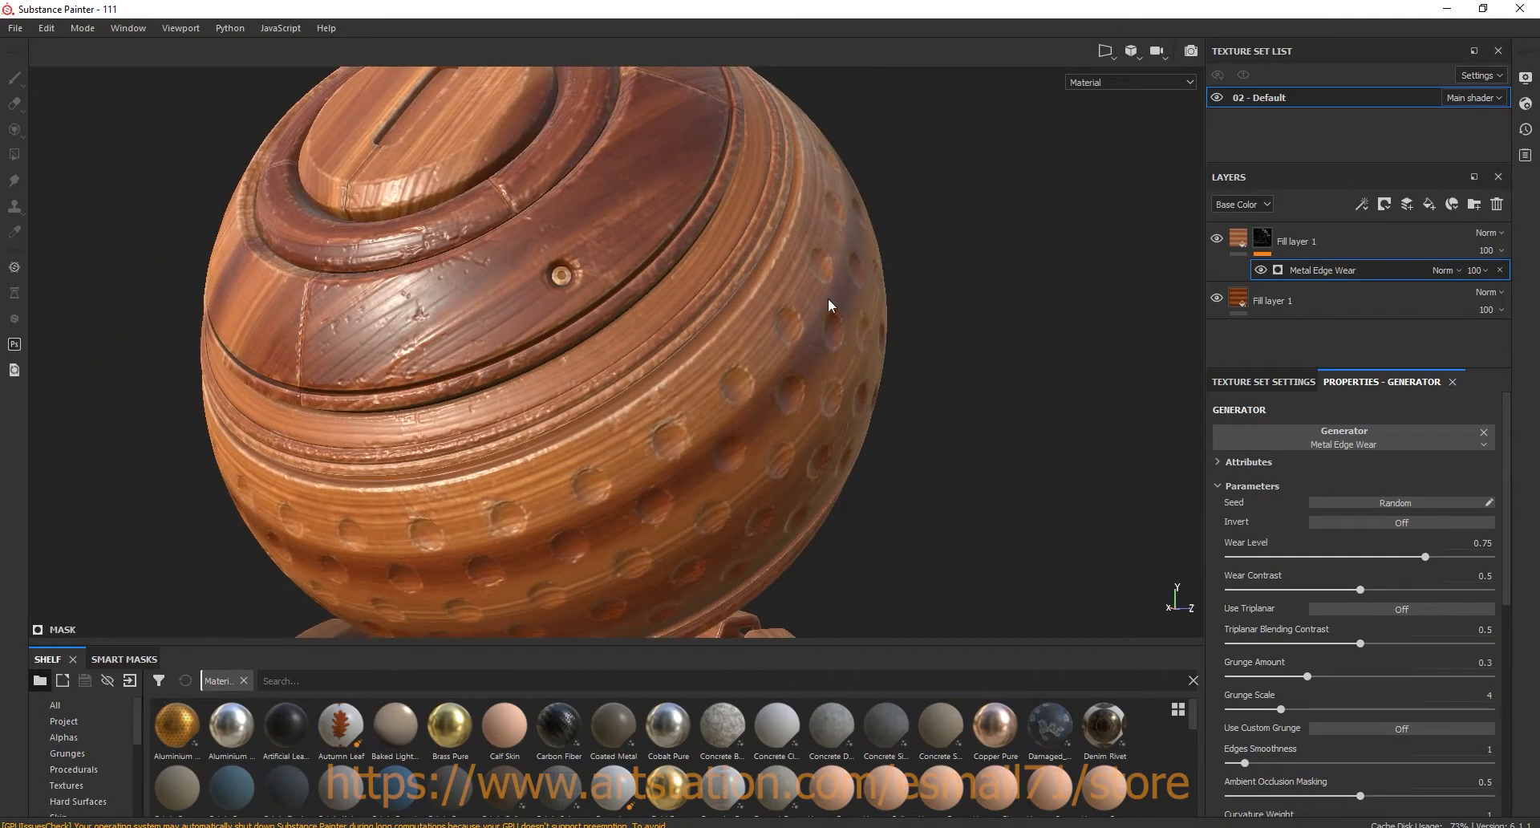
- Shift the hue of the lighter wood layer's wood color to 0.072, giving R 0.575, G 0.408, B 0.282
{"action": "left_click", "coordinate": [1260, 283]}
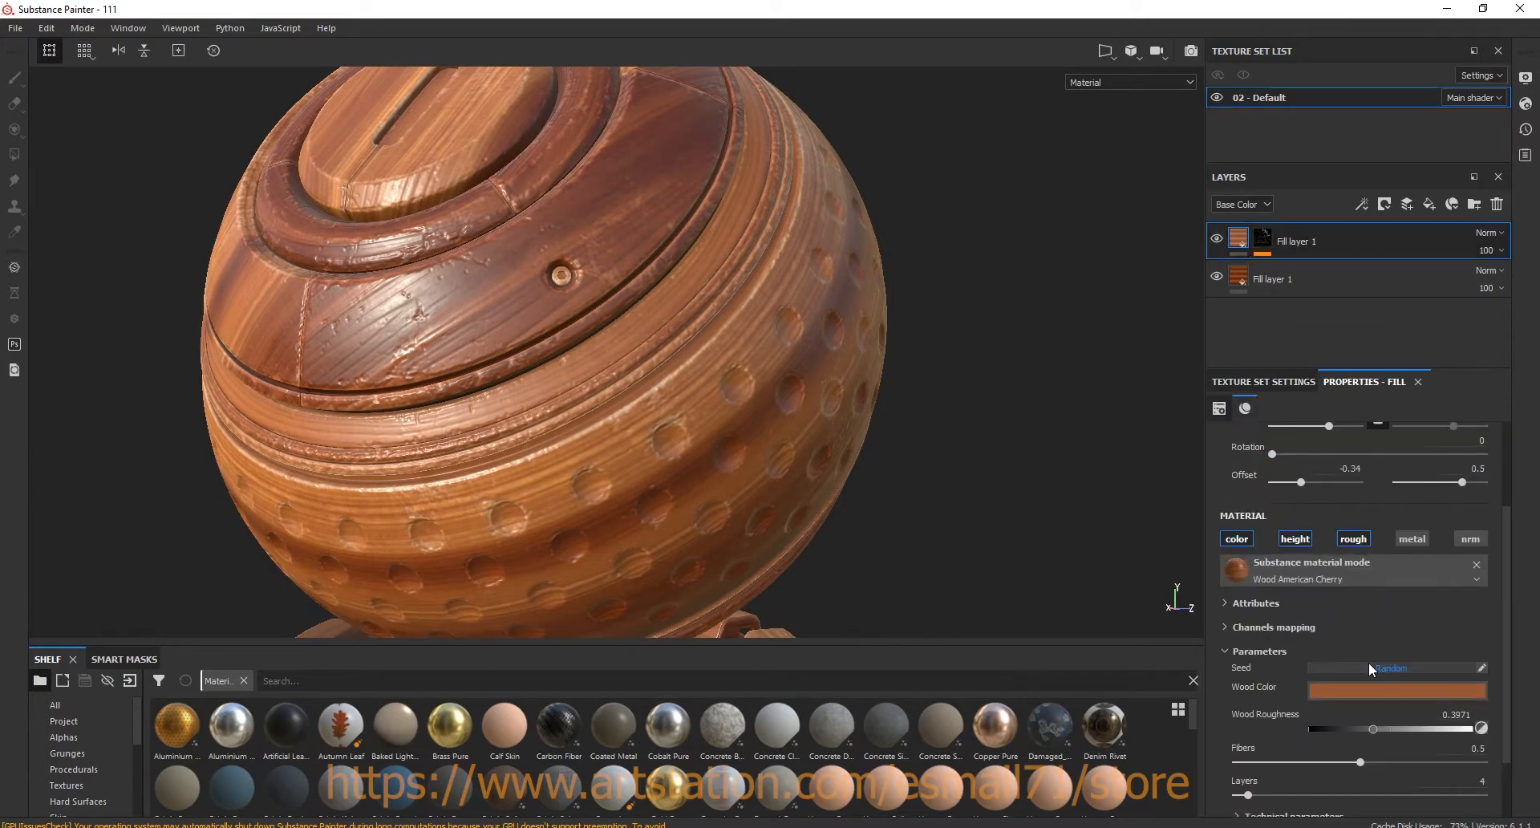
{"action": "left_click", "coordinate": [1398, 689]}
{"action": "left_click", "coordinate": [1488, 585]}
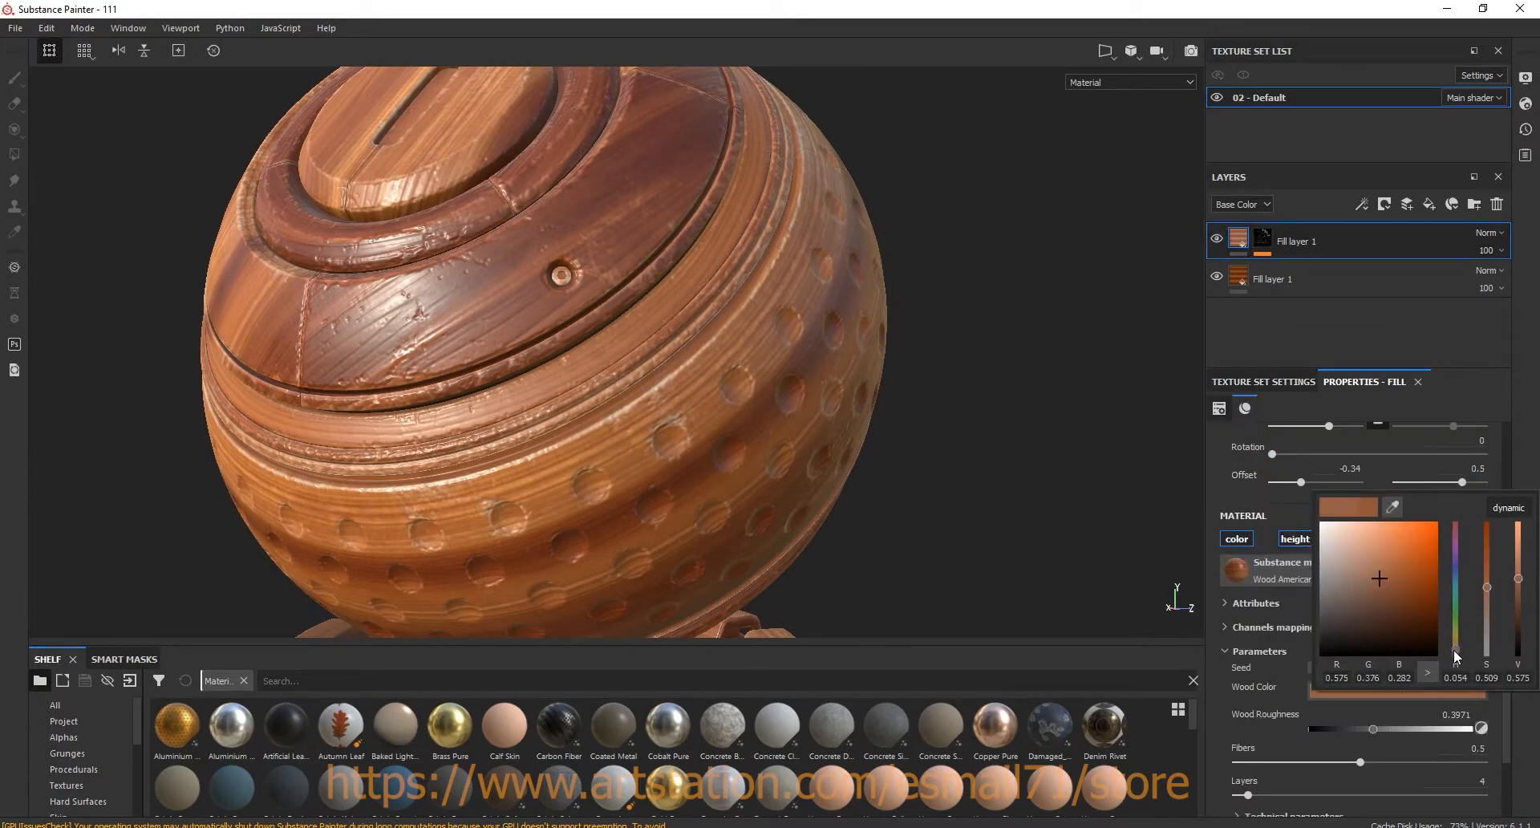
{"action": "left_click", "coordinate": [1456, 643]}
{"action": "left_click", "coordinate": [1456, 646]}
{"action": "left_click", "coordinate": [1456, 645]}
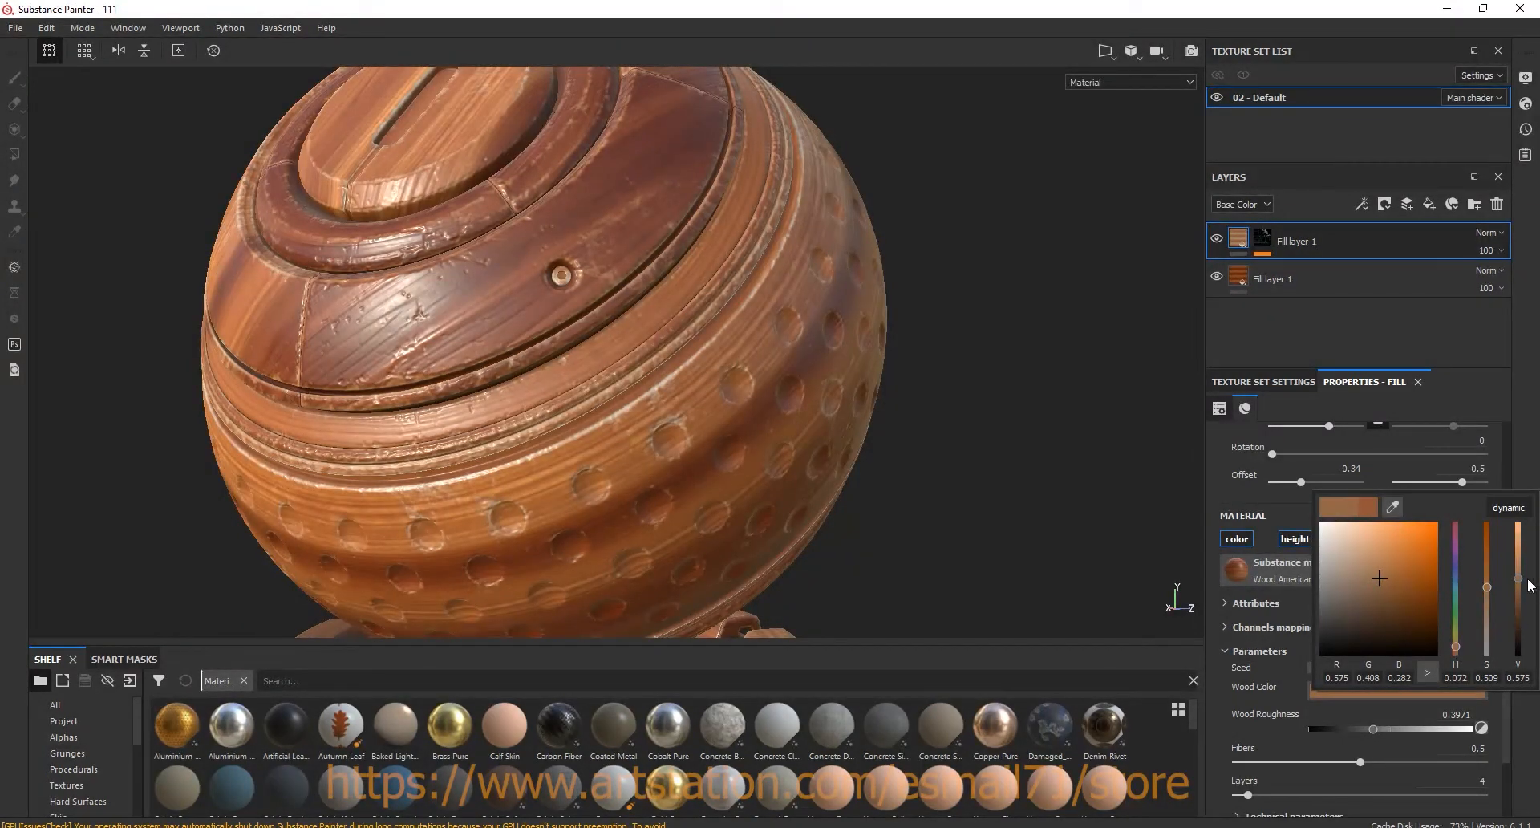
{"action": "left_click", "coordinate": [1506, 462]}
- Tune the Metal Edge Wear generator to wear level 0.66, wear contrast 0.38 and grunge amount 0.23, comparing with the layer hidden
{"action": "left_click", "coordinate": [1263, 239]}
{"action": "left_click", "coordinate": [1298, 270]}
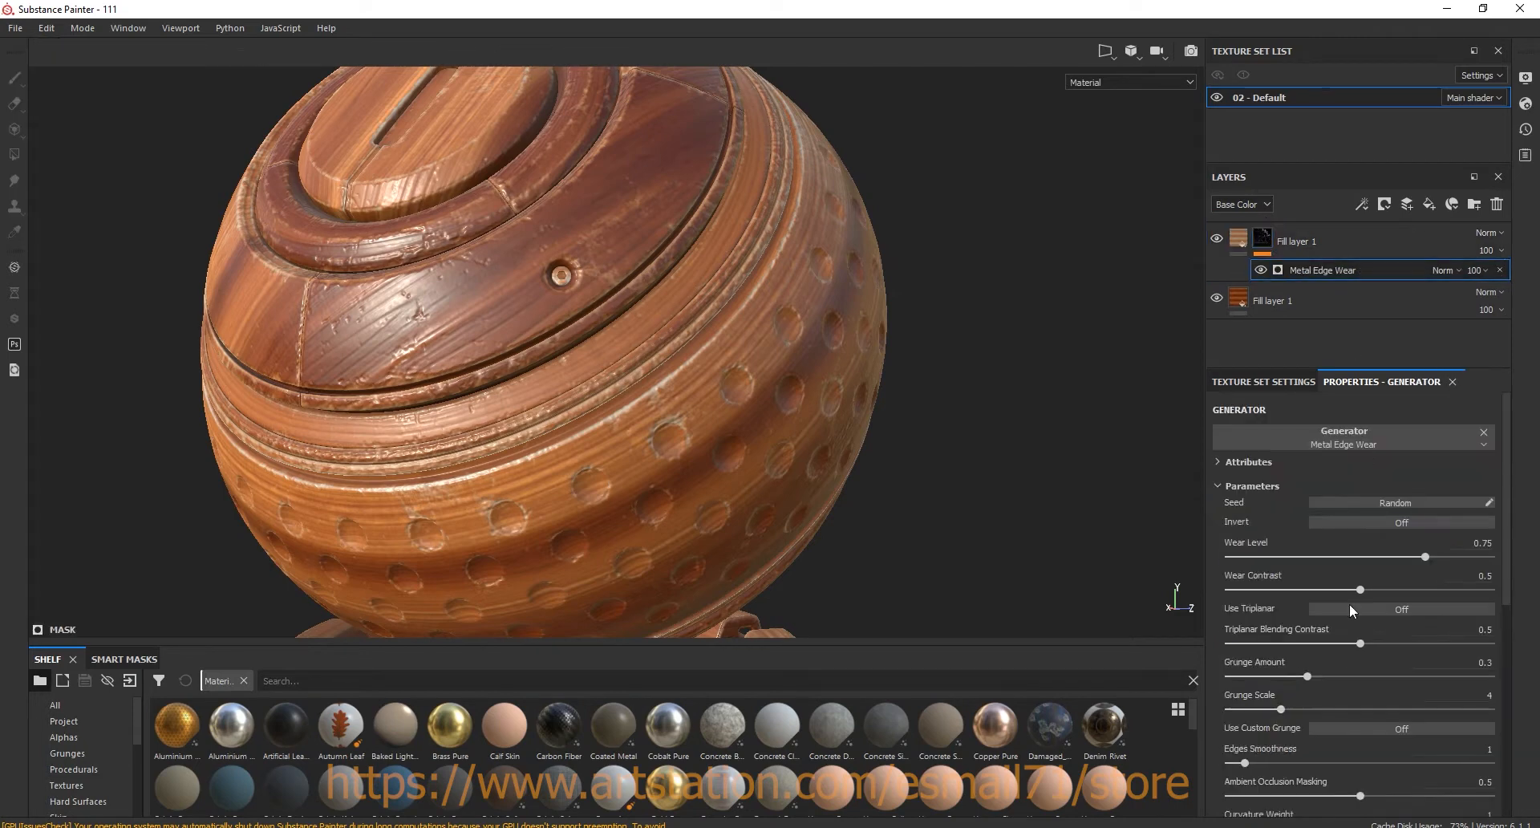
{"action": "left_click", "coordinate": [1330, 590]}
{"action": "left_click", "coordinate": [1289, 676]}
{"action": "left_click", "coordinate": [1414, 556]}
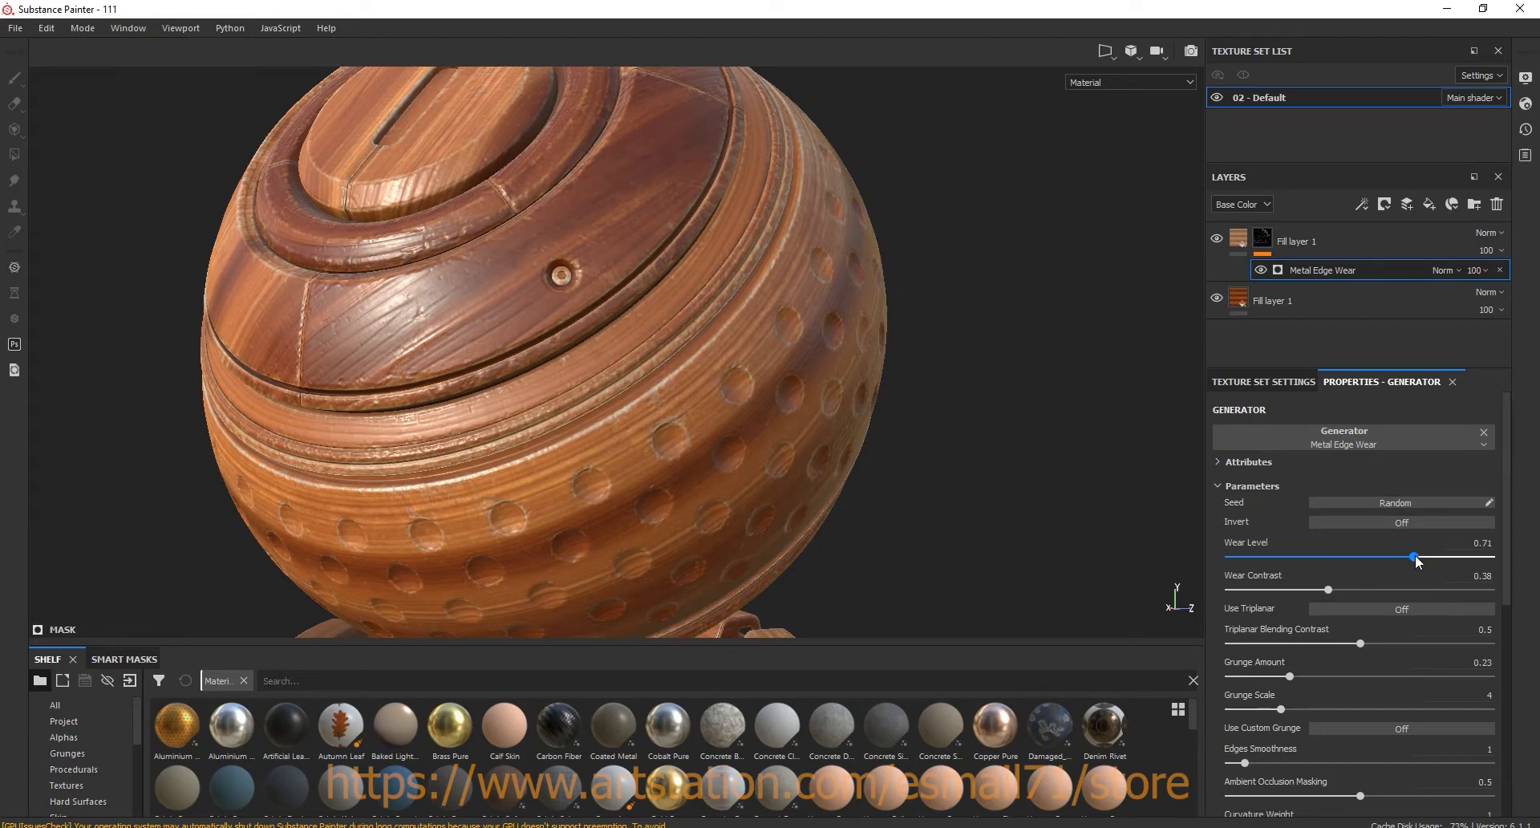
{"action": "left_click_drag", "start_coordinate": [1422, 557], "coordinate": [1427, 557]}
{"action": "left_click", "coordinate": [1217, 239]}
{"action": "left_click", "coordinate": [1218, 239]}
{"action": "left_click", "coordinate": [1218, 239]}
{"action": "left_click", "coordinate": [1218, 239]}
{"action": "left_click_drag", "start_coordinate": [1427, 557], "coordinate": [1403, 557]}
{"action": "left_click", "coordinate": [1217, 239]}
{"action": "left_click", "coordinate": [1217, 239]}
- Lower the height range of the lighter wood fill layer to 0.02 in its technical parameters
{"action": "left_click_drag", "start_coordinate": [742, 384], "coordinate": [768, 352], "text": "alt"}
{"action": "left_click", "coordinate": [1239, 238]}
{"action": "scroll", "coordinate": [1503, 588], "scroll_direction": "down", "scroll_amount": 3}
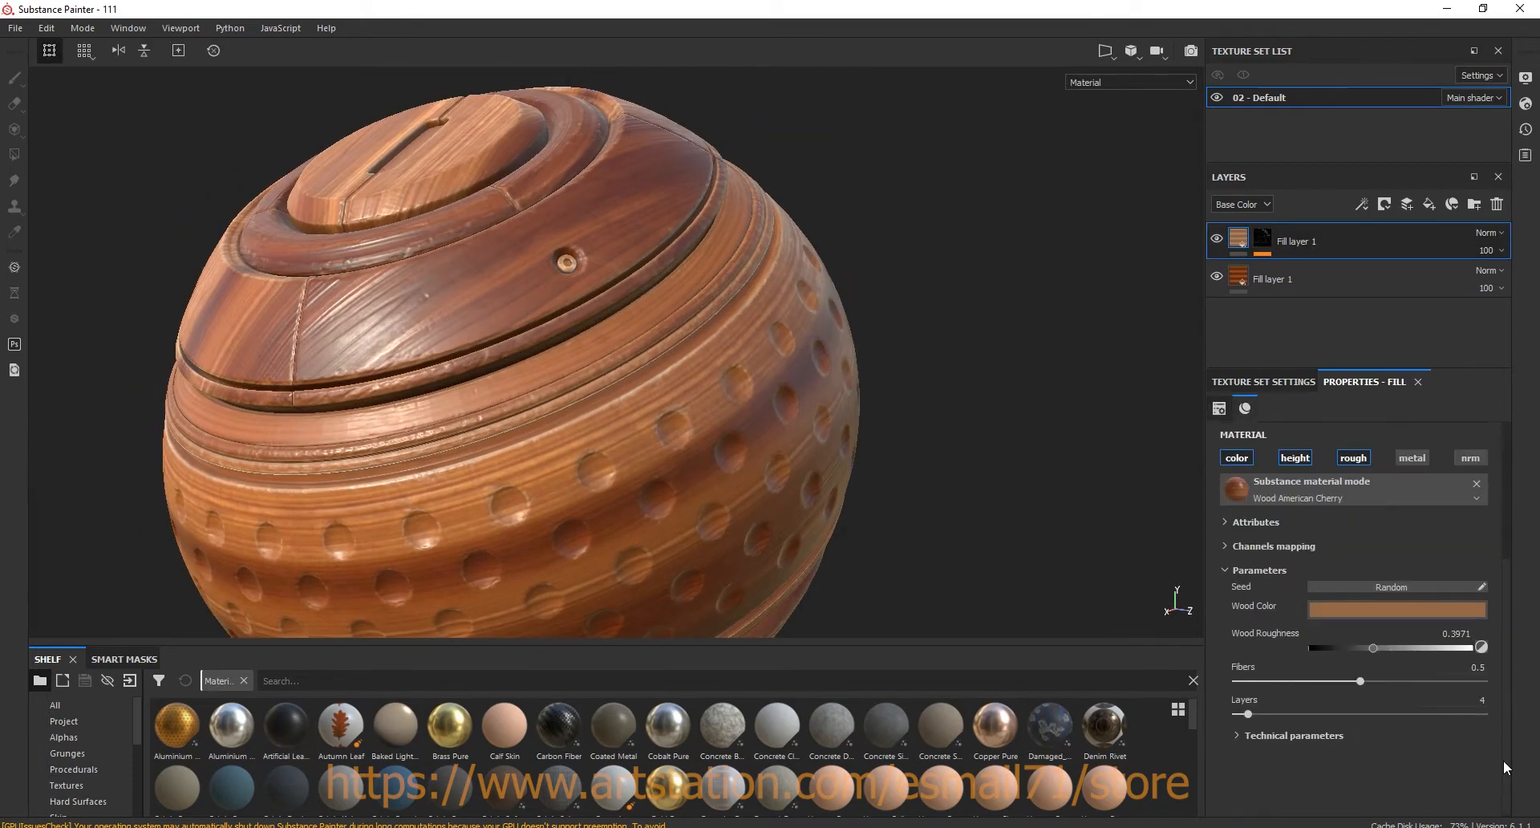
{"action": "scroll", "coordinate": [1505, 651], "scroll_direction": "down", "scroll_amount": 3}
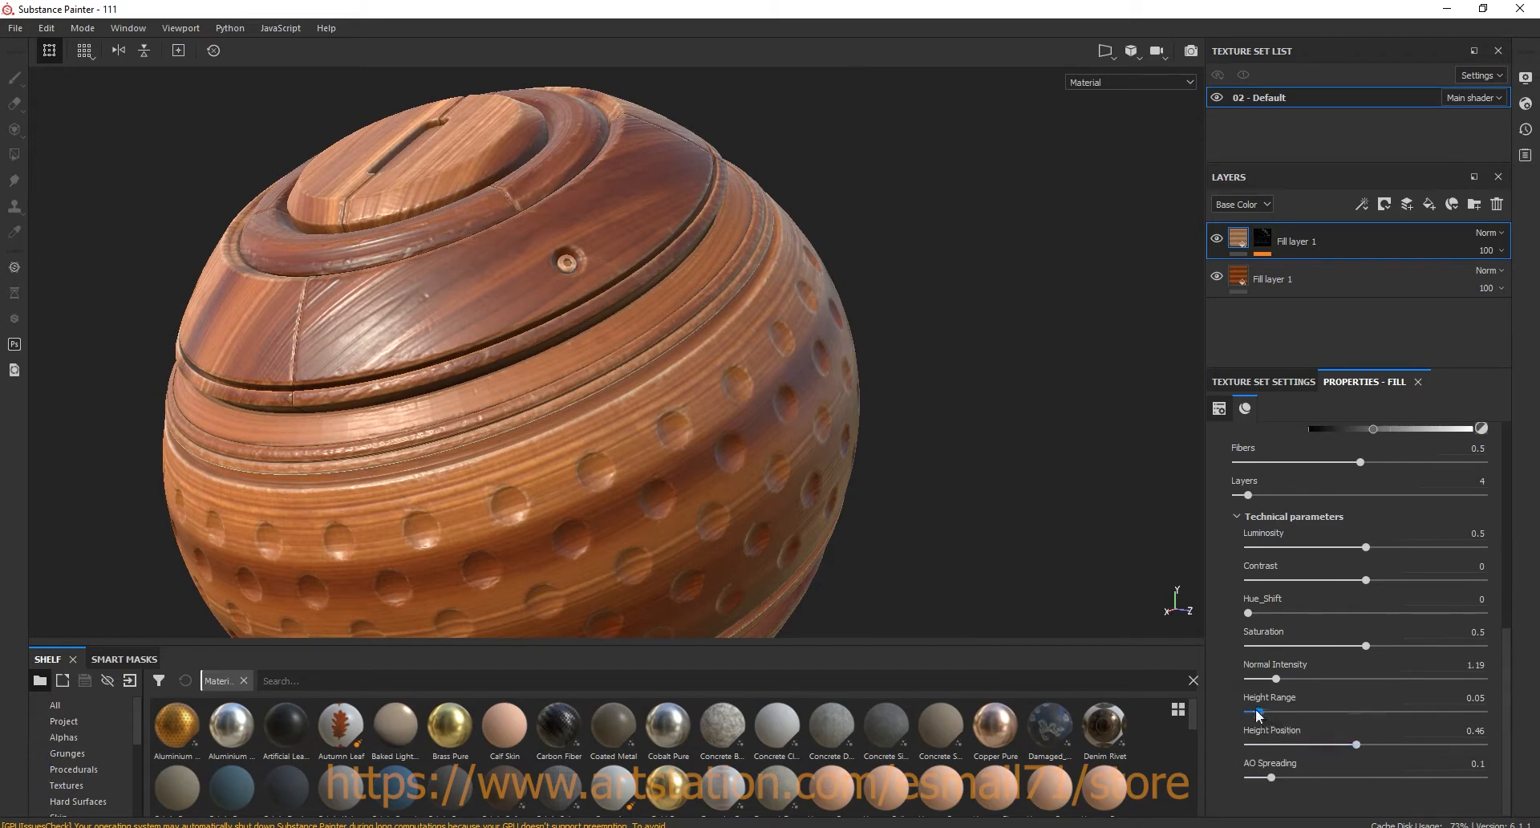
{"action": "left_click_drag", "start_coordinate": [1256, 716], "coordinate": [1250, 713]}
{"action": "scroll", "coordinate": [385, 368], "scroll_direction": "up", "scroll_amount": 2}
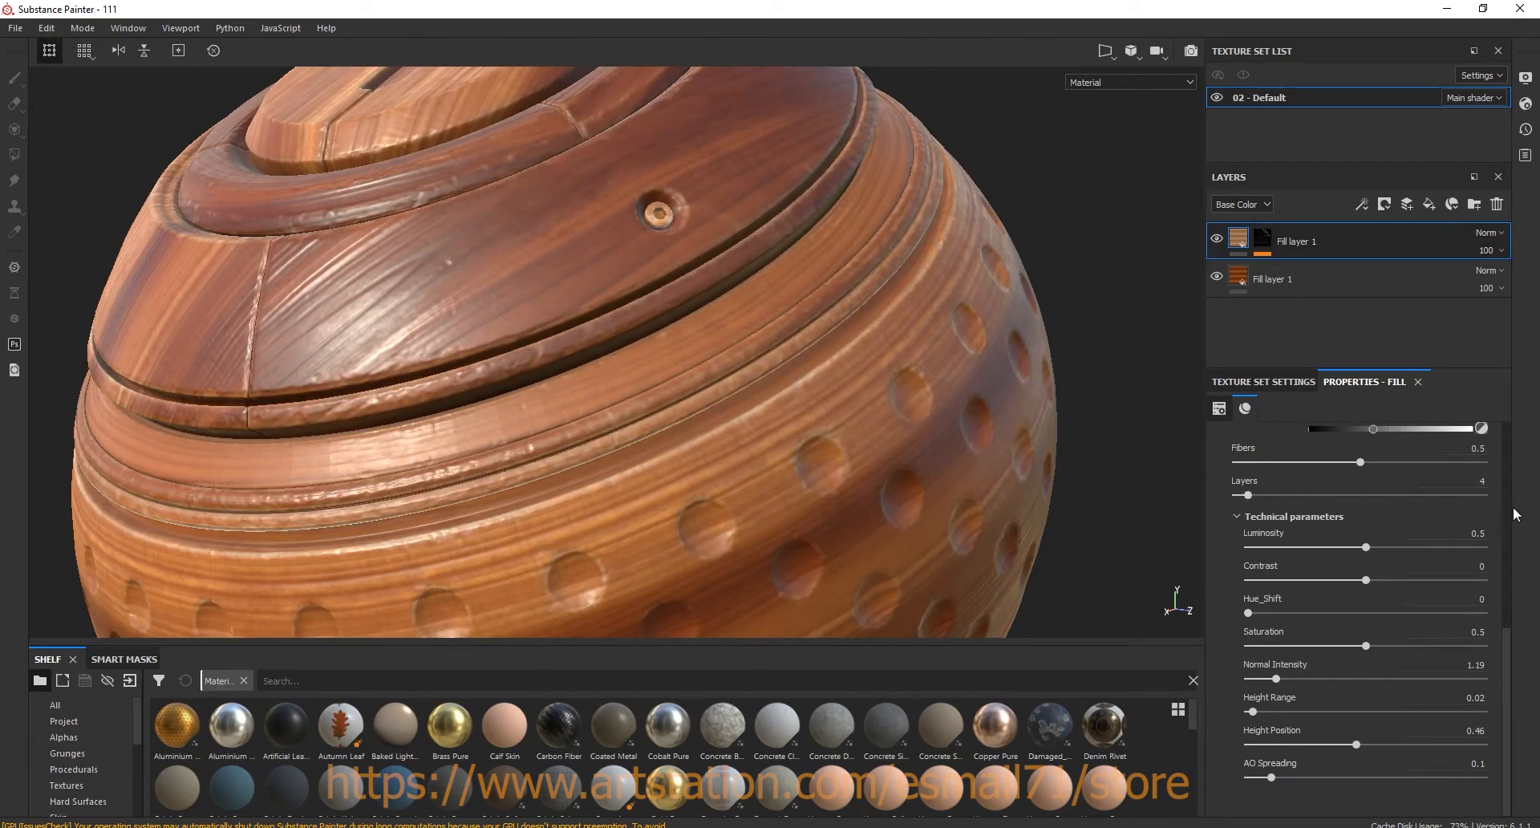
- Switch the lighter wood layer's height channel off and on again to compare its effect on the edges
{"action": "scroll", "coordinate": [1509, 504], "scroll_direction": "up", "scroll_amount": 5}
{"action": "left_click", "coordinate": [1297, 635]}
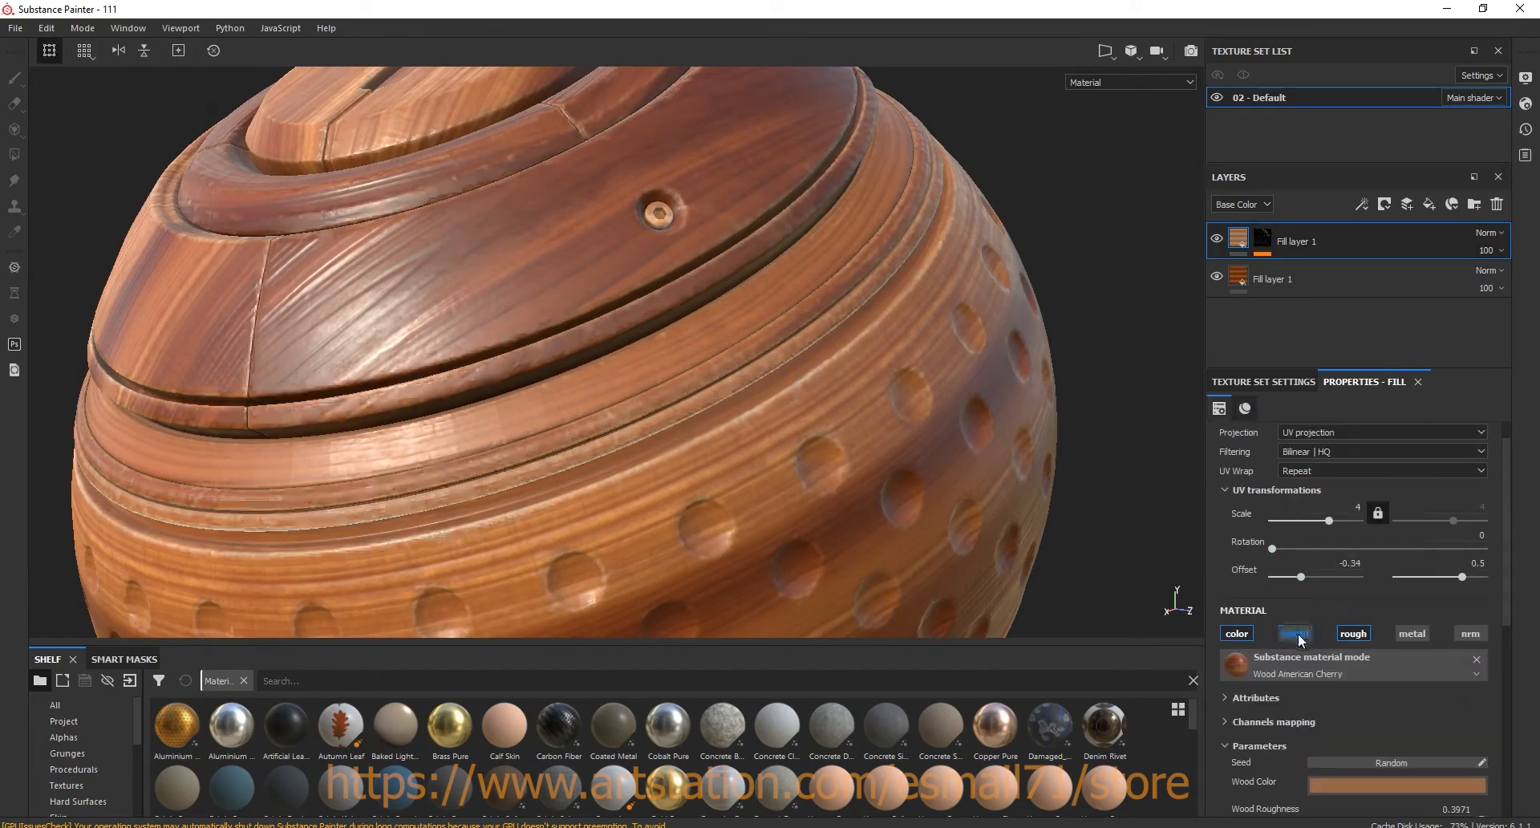
{"action": "left_click", "coordinate": [1299, 634]}
- Set the contrast of the lighter wood layer to 0.06 after trying a negative contrast
{"action": "scroll", "coordinate": [1508, 595], "scroll_direction": "down", "scroll_amount": 8}
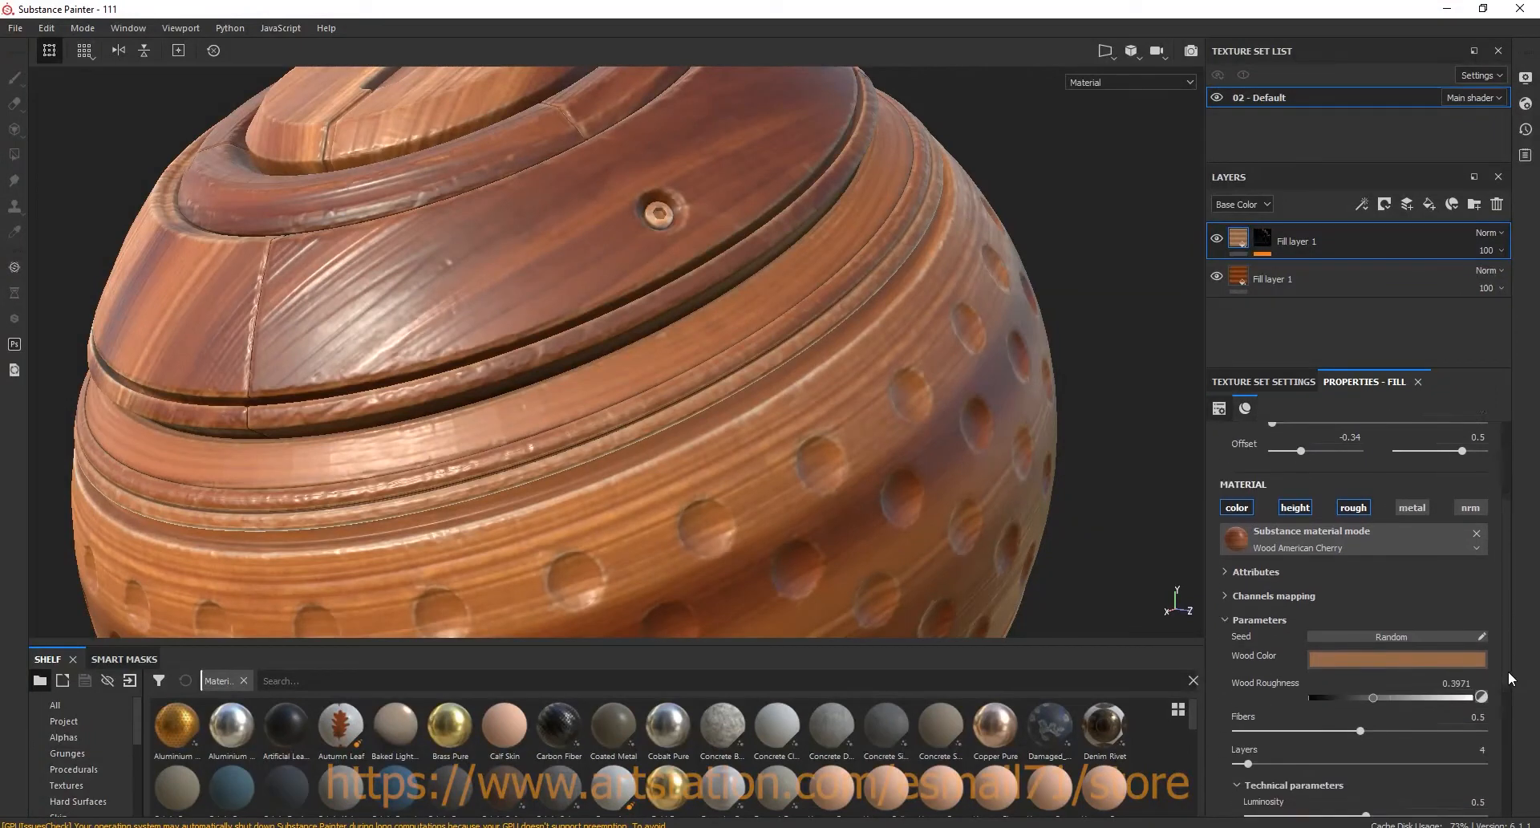
{"action": "left_click", "coordinate": [1336, 580]}
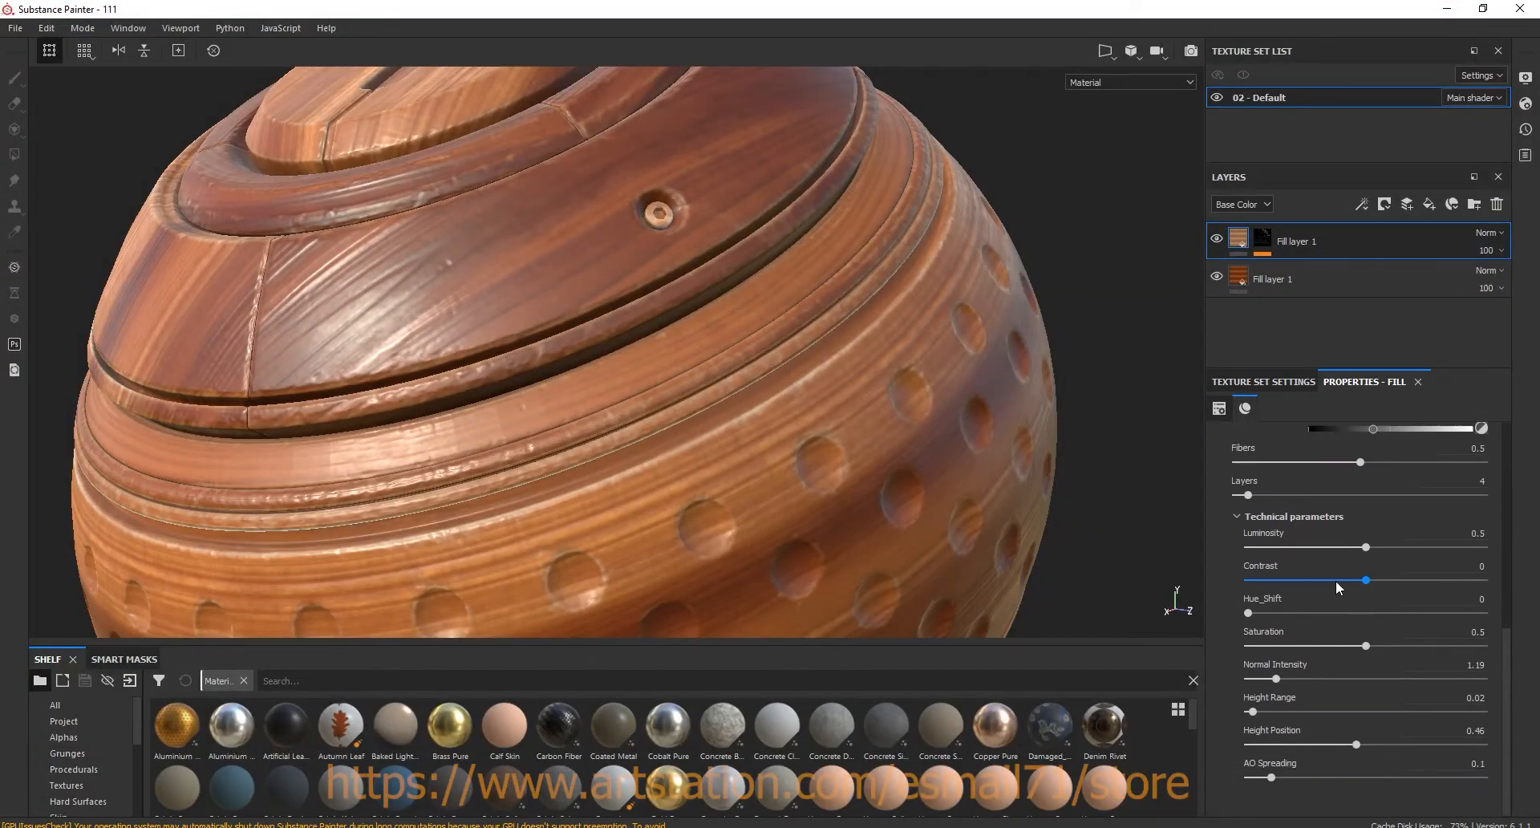
{"action": "left_click", "coordinate": [1302, 578]}
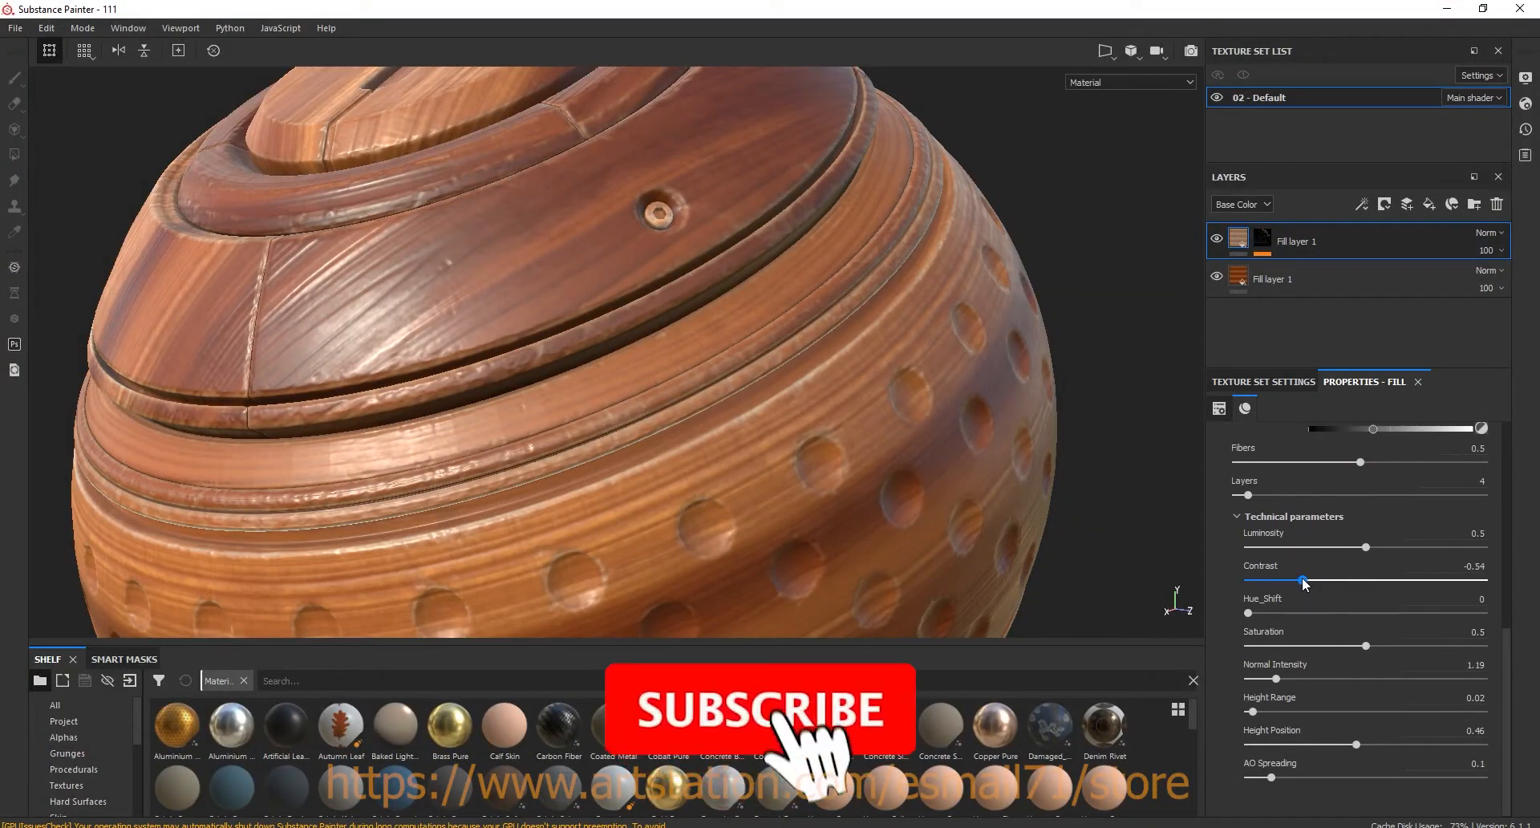
{"action": "left_click_drag", "start_coordinate": [1302, 578], "coordinate": [1372, 578]}
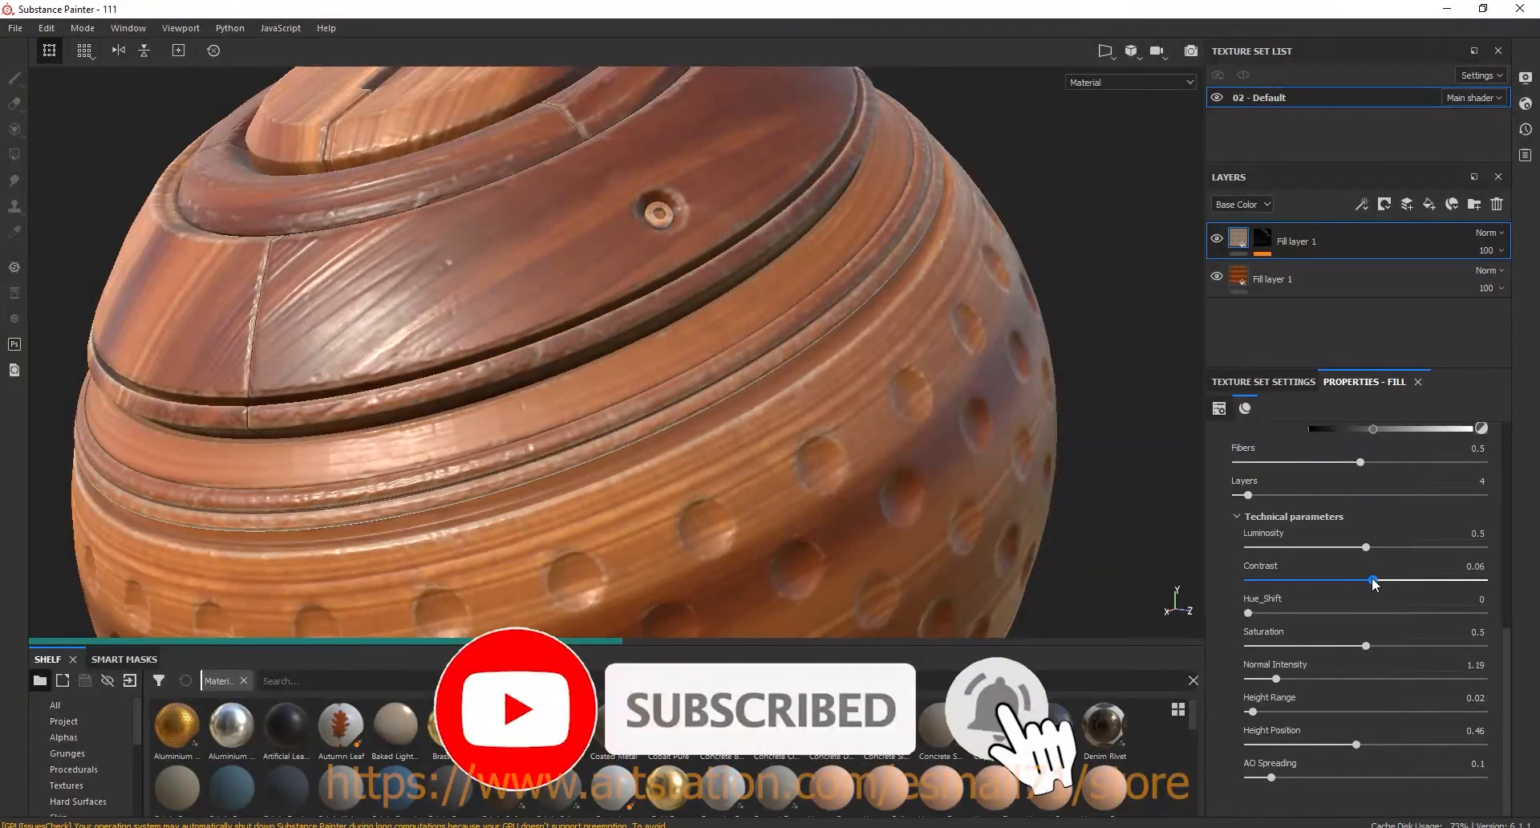
{"action": "left_click_drag", "start_coordinate": [801, 402], "coordinate": [800, 449], "text": "alt"}
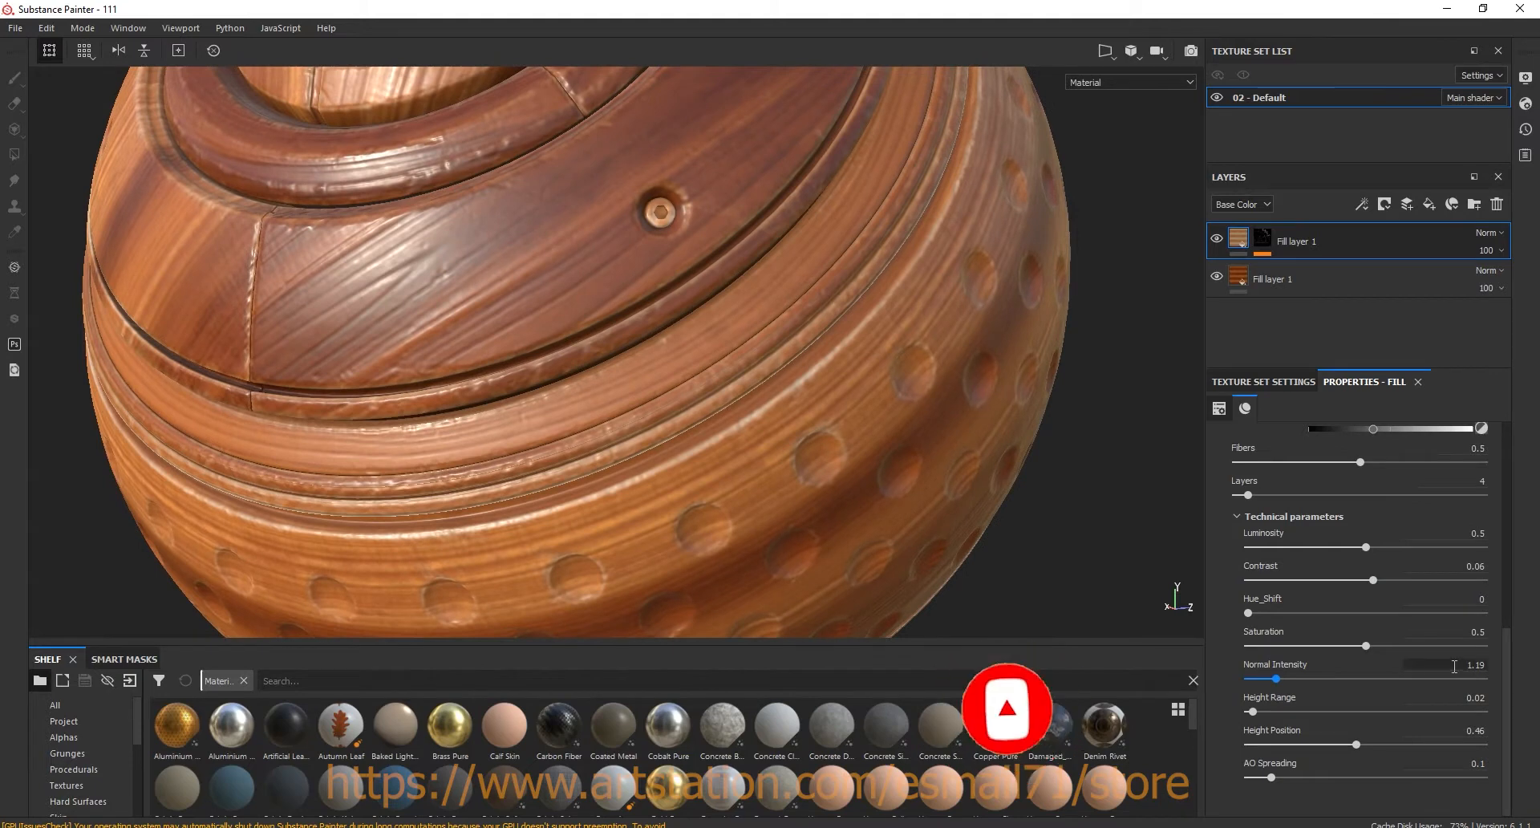
- Try several height positions on the lighter wood layer and settle on 0.48
{"action": "left_click_drag", "start_coordinate": [1508, 667], "coordinate": [1538, 706]}
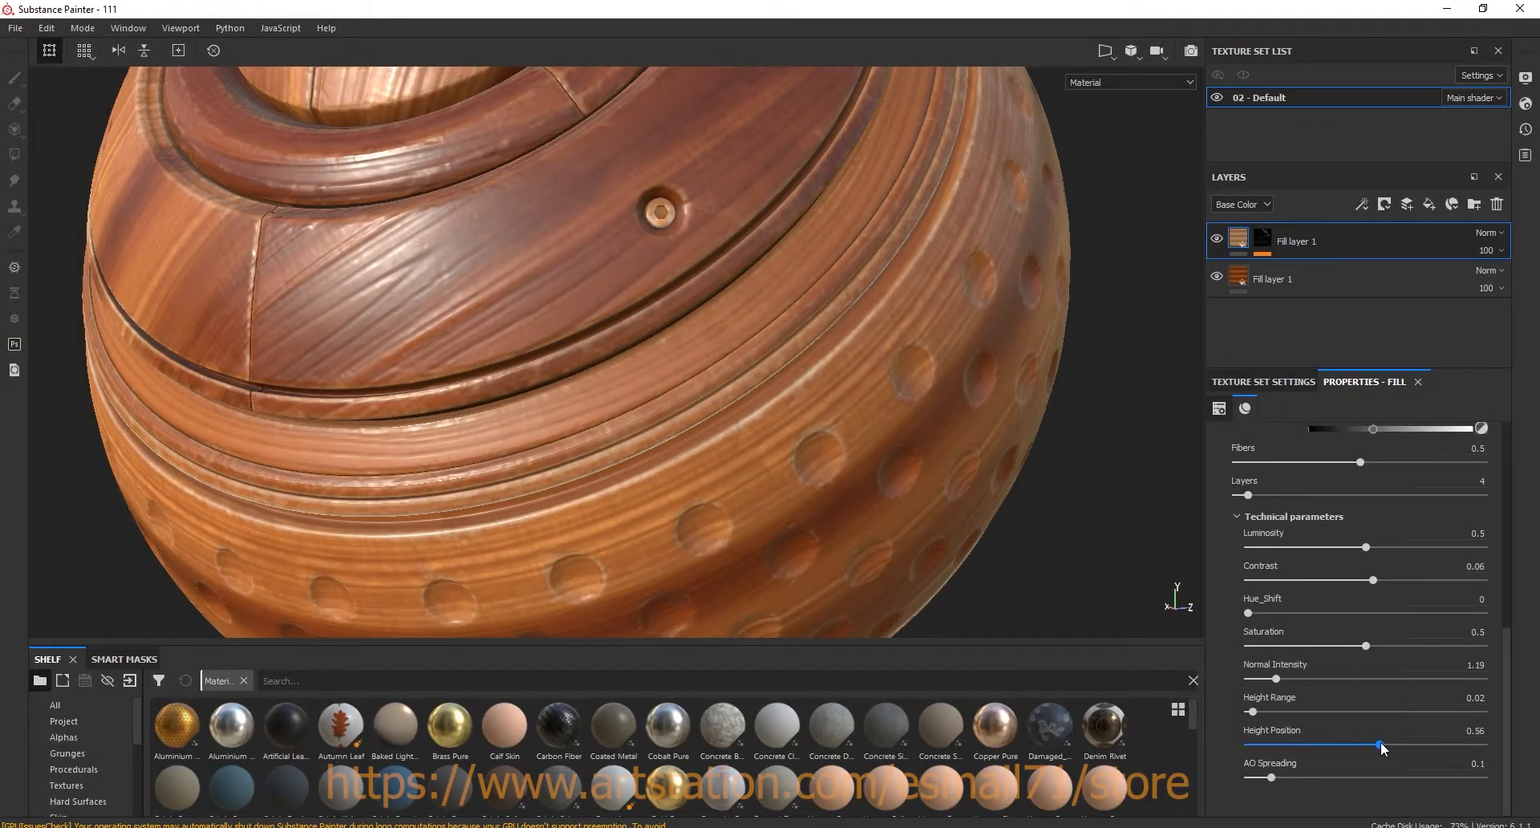
{"action": "left_click_drag", "start_coordinate": [1370, 743], "coordinate": [1364, 748]}
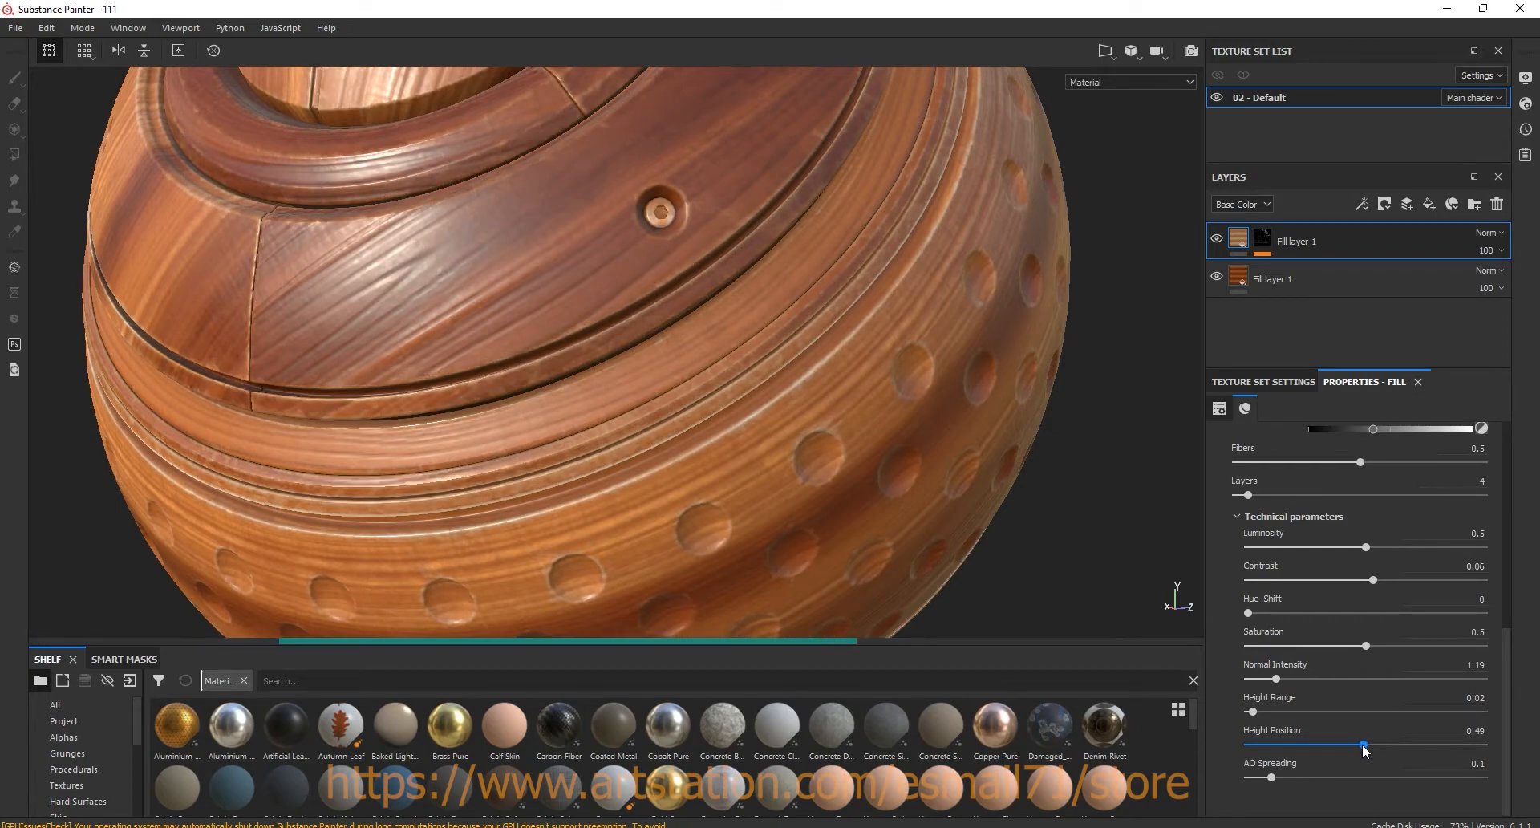
{"action": "left_click_drag", "start_coordinate": [836, 551], "coordinate": [808, 484], "text": "alt"}
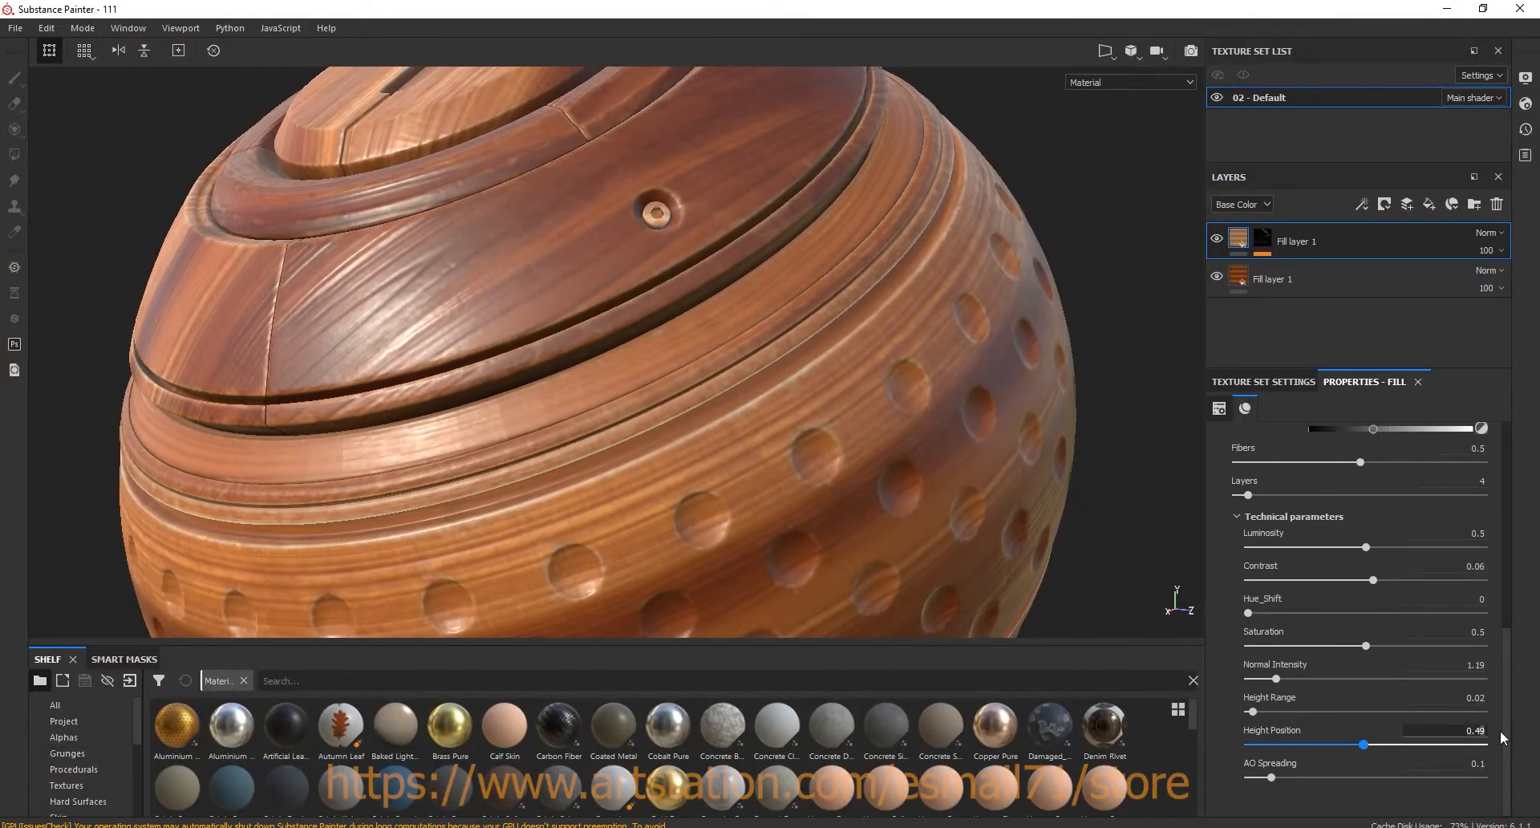
{"action": "key", "text": "BackSpace"}
{"action": "type", "text": "6"}
{"action": "key", "text": "Return"}
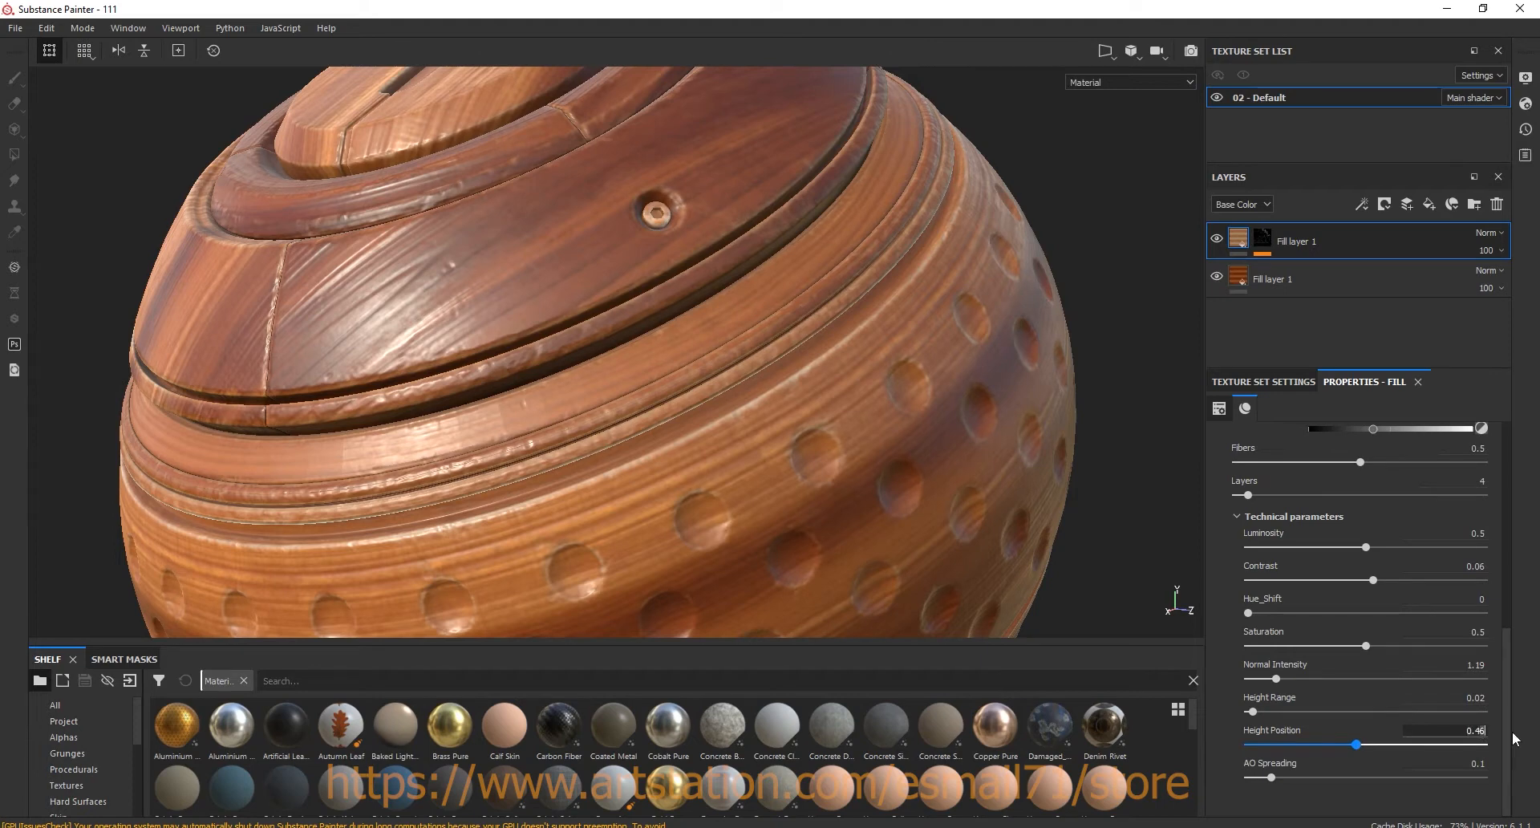
{"action": "key", "text": "Return"}
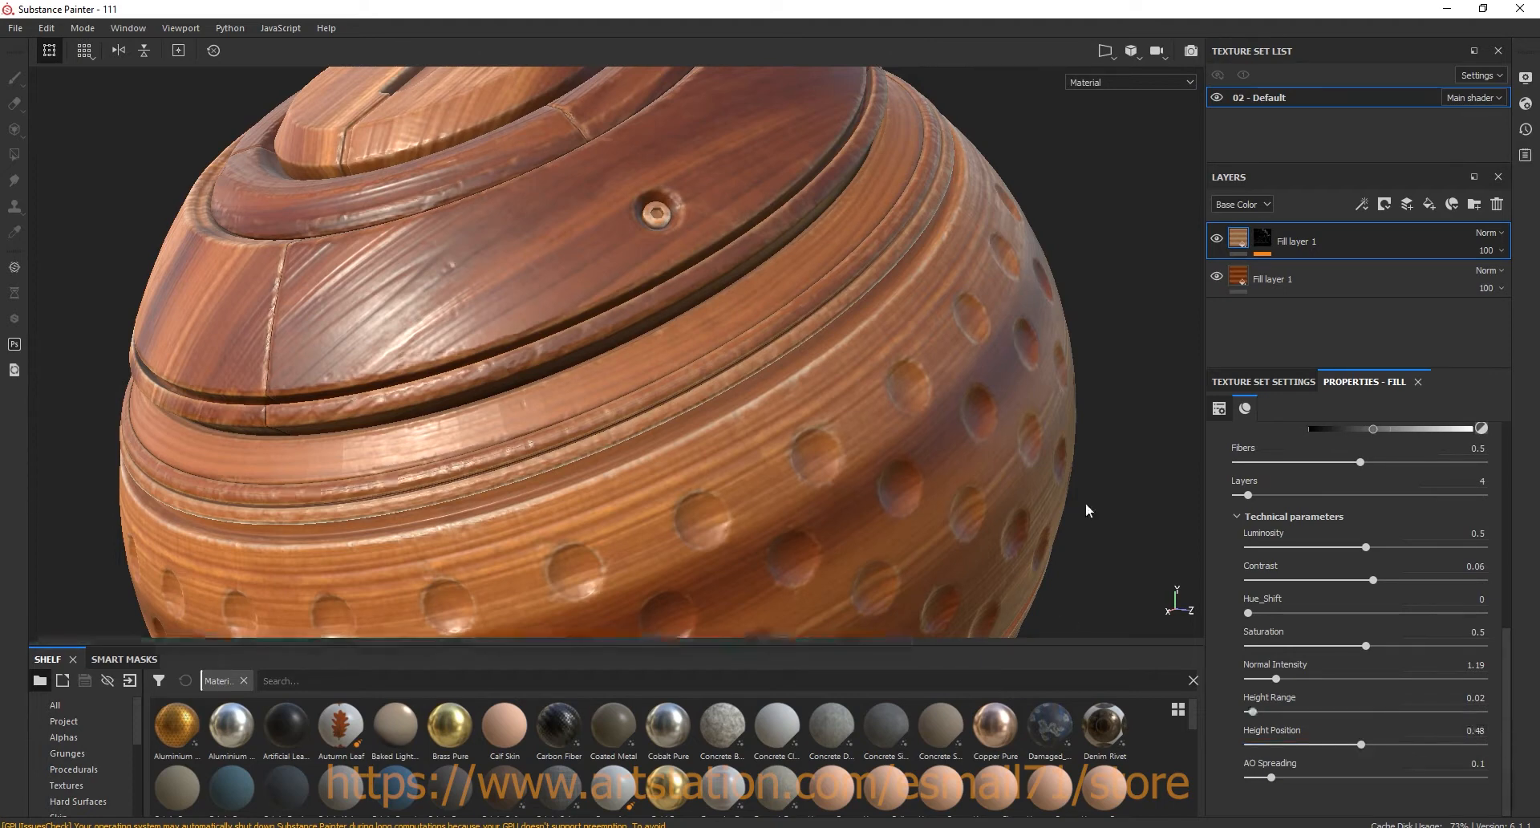
- Compare the wood surface with the lighter edge layer hidden and shown
{"action": "left_click", "coordinate": [1217, 239]}
{"action": "left_click", "coordinate": [1217, 239]}
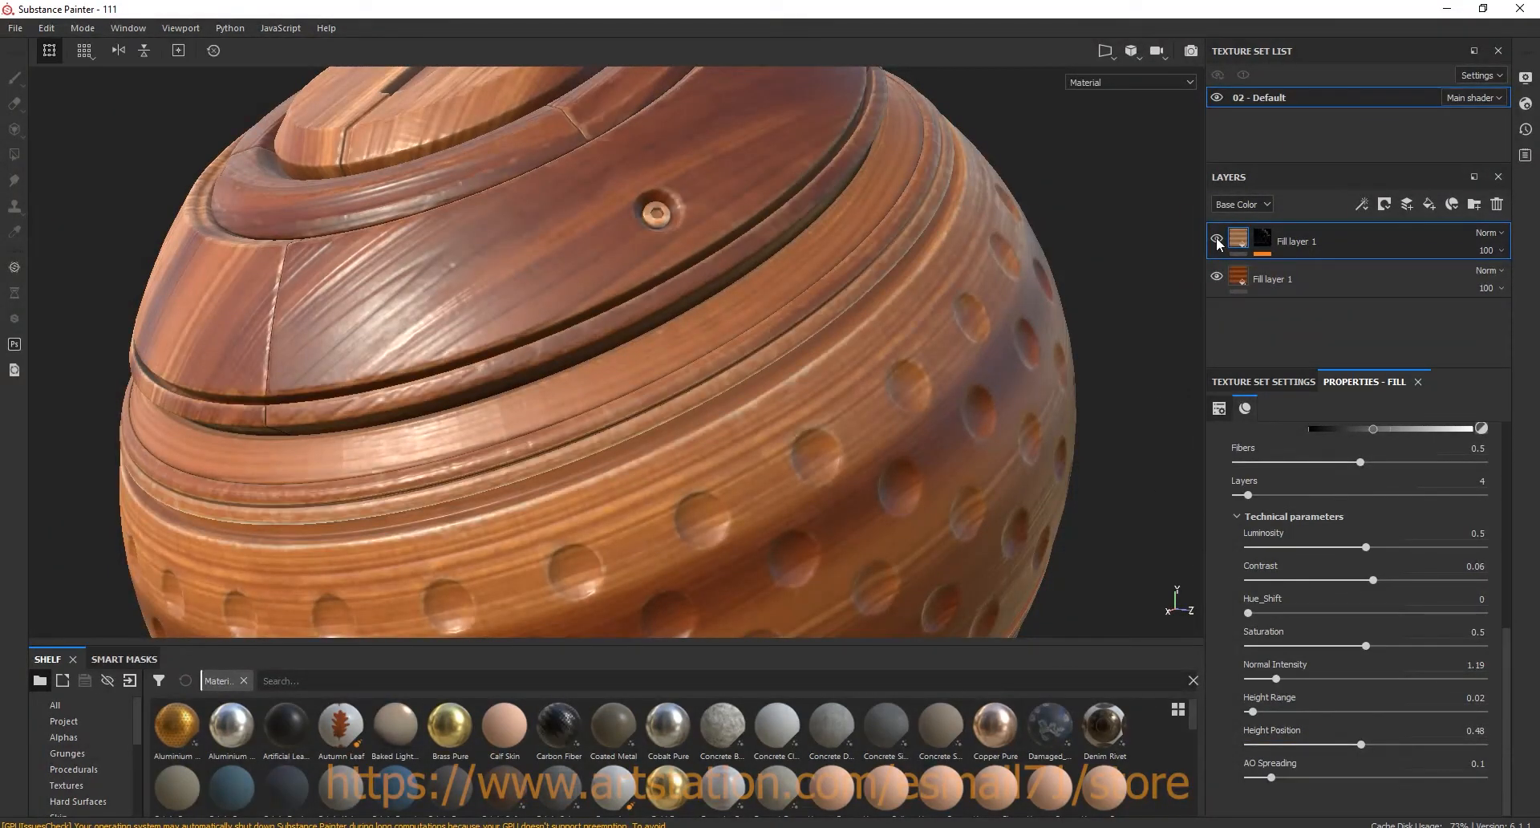
{"action": "left_click", "coordinate": [1217, 239]}
{"action": "left_click", "coordinate": [1217, 239]}
{"action": "left_click_drag", "start_coordinate": [670, 458], "coordinate": [781, 417], "text": "alt"}
- Add a Sharpen filter above the Metal Edge Wear generator in the lighter wood layer's mask
{"action": "left_click", "coordinate": [1263, 239]}
{"action": "left_click", "coordinate": [1240, 239]}
{"action": "left_click", "coordinate": [1263, 239]}
{"action": "left_click", "coordinate": [1299, 270]}
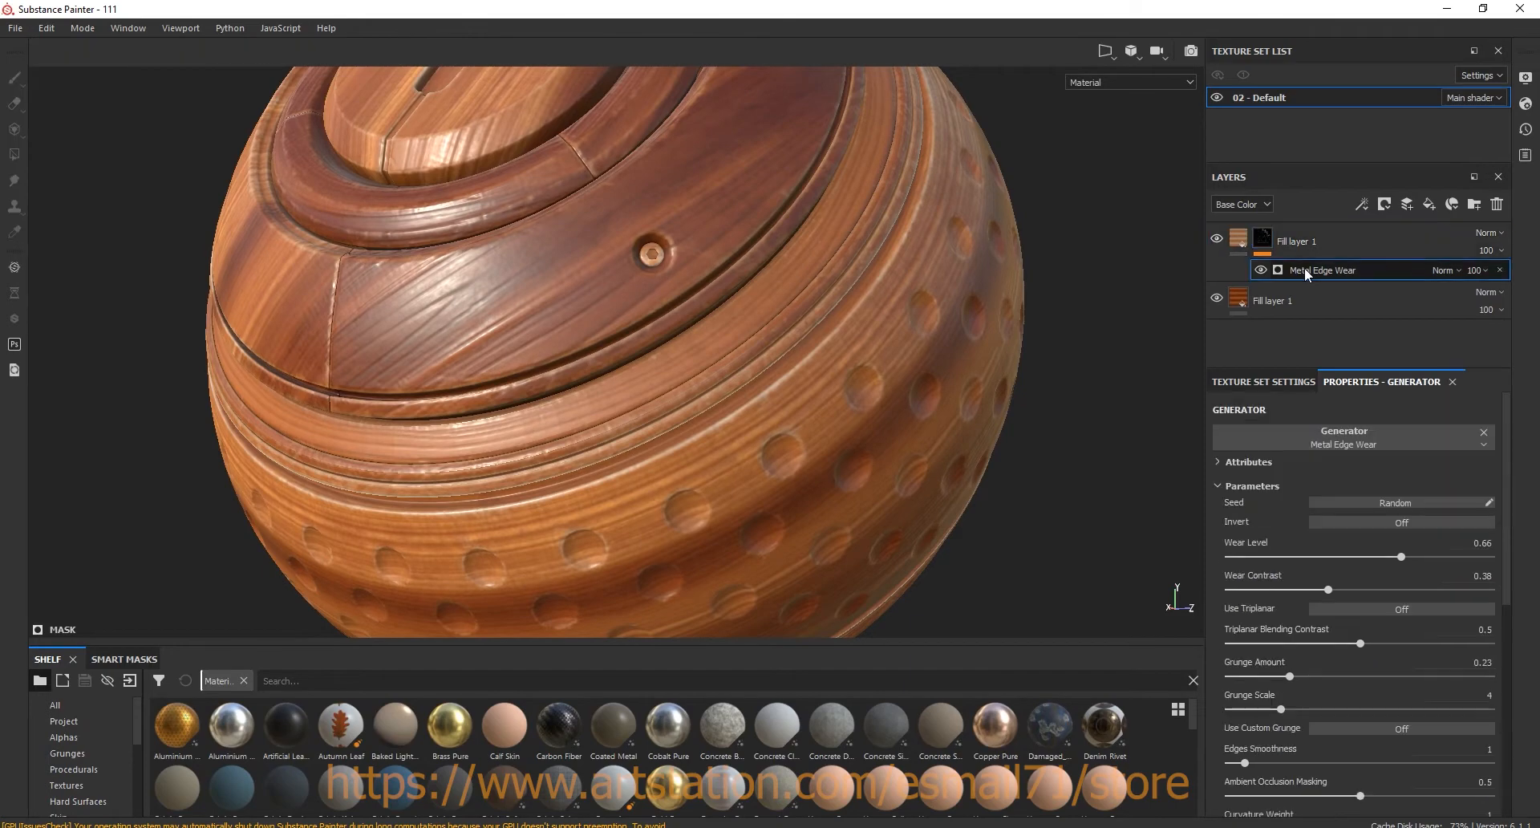
{"action": "left_click", "coordinate": [1361, 203]}
{"action": "left_click", "coordinate": [1393, 323]}
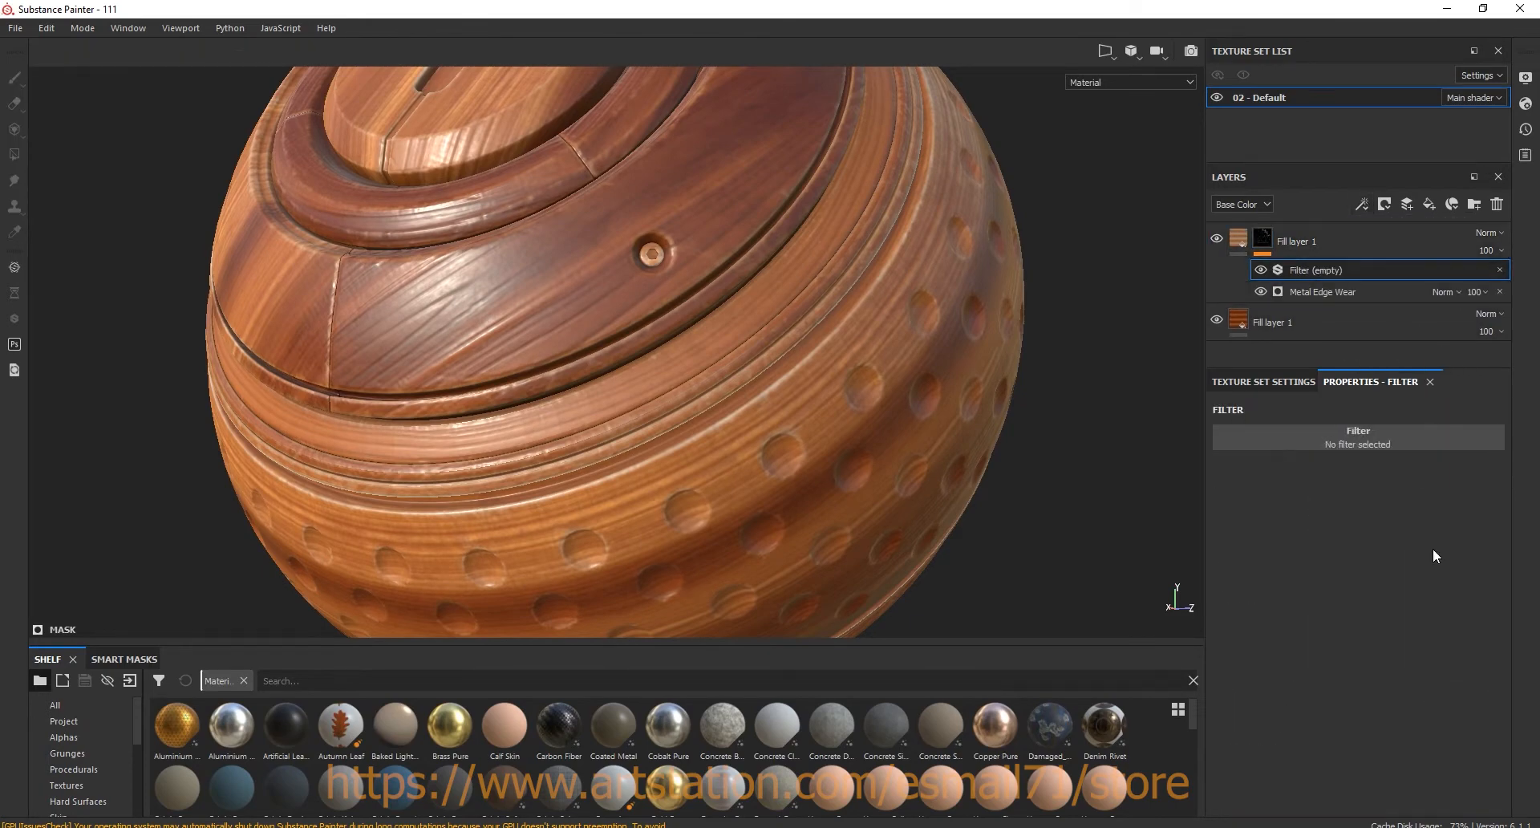
{"action": "left_click", "coordinate": [1420, 433]}
{"action": "left_click_drag", "start_coordinate": [1530, 520], "coordinate": [1533, 562]}
{"action": "left_click", "coordinate": [1479, 432]}
{"action": "left_click_drag", "start_coordinate": [1532, 496], "coordinate": [1532, 645]}
{"action": "left_click", "coordinate": [1367, 626]}
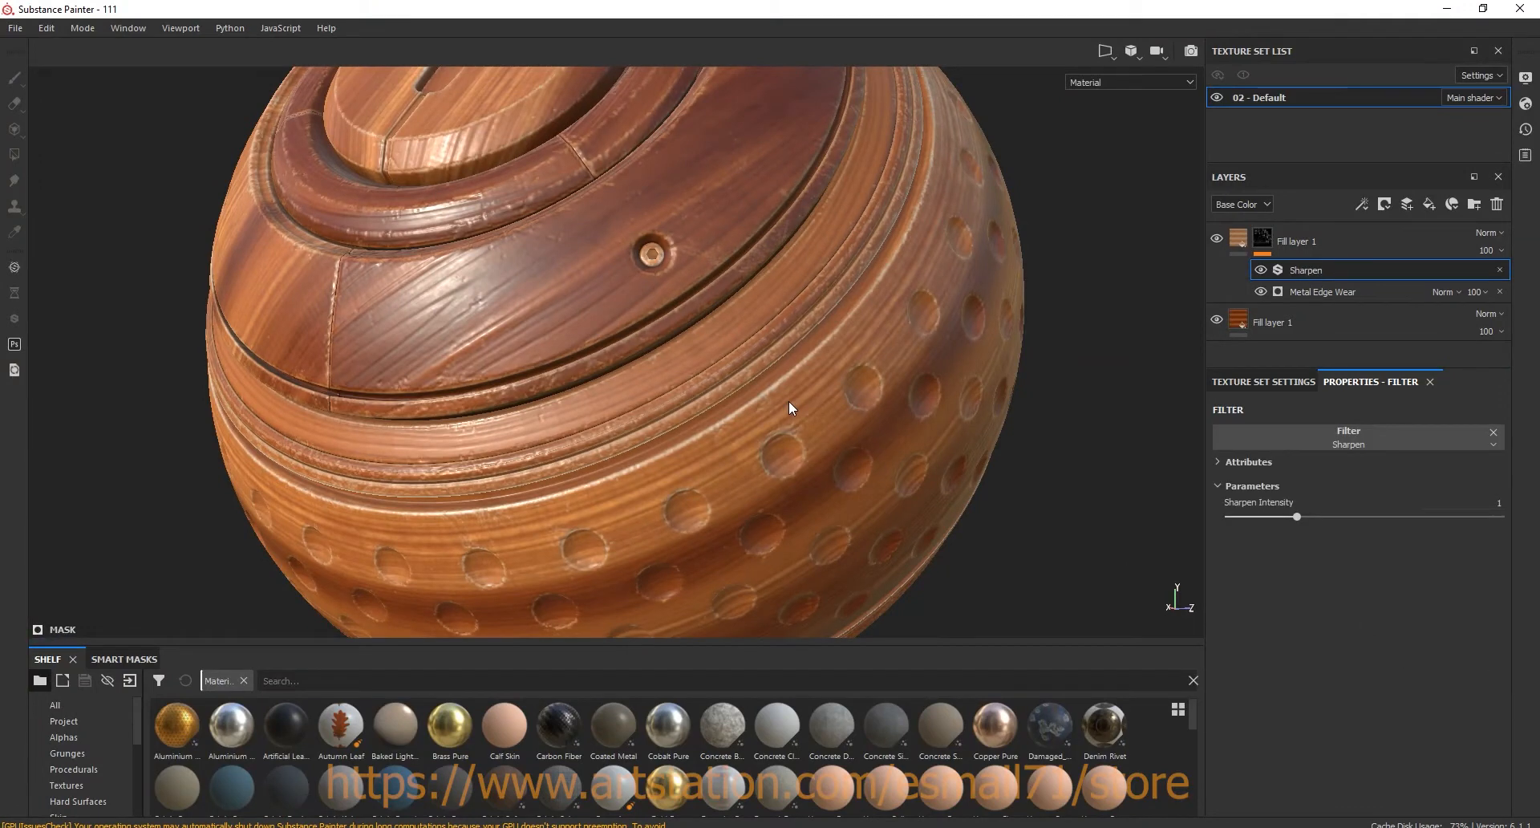
- Reduce the Sharpen filter's intensity to 0.44, inspecting the worn edges up close
{"action": "left_click", "coordinate": [1260, 270]}
{"action": "scroll", "coordinate": [799, 445], "scroll_direction": "up", "scroll_amount": 3}
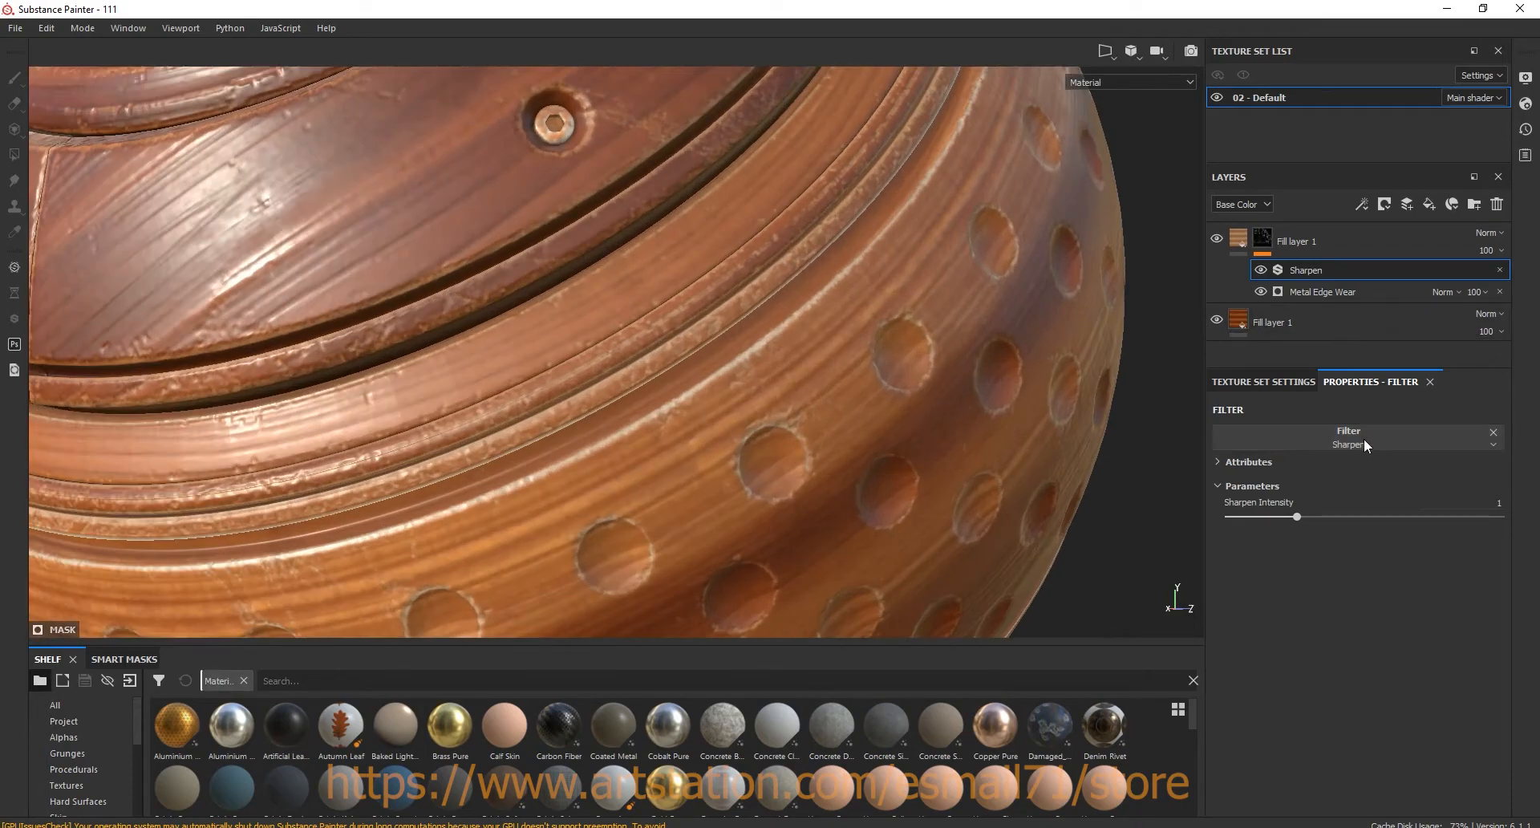
{"action": "left_click", "coordinate": [1258, 516]}
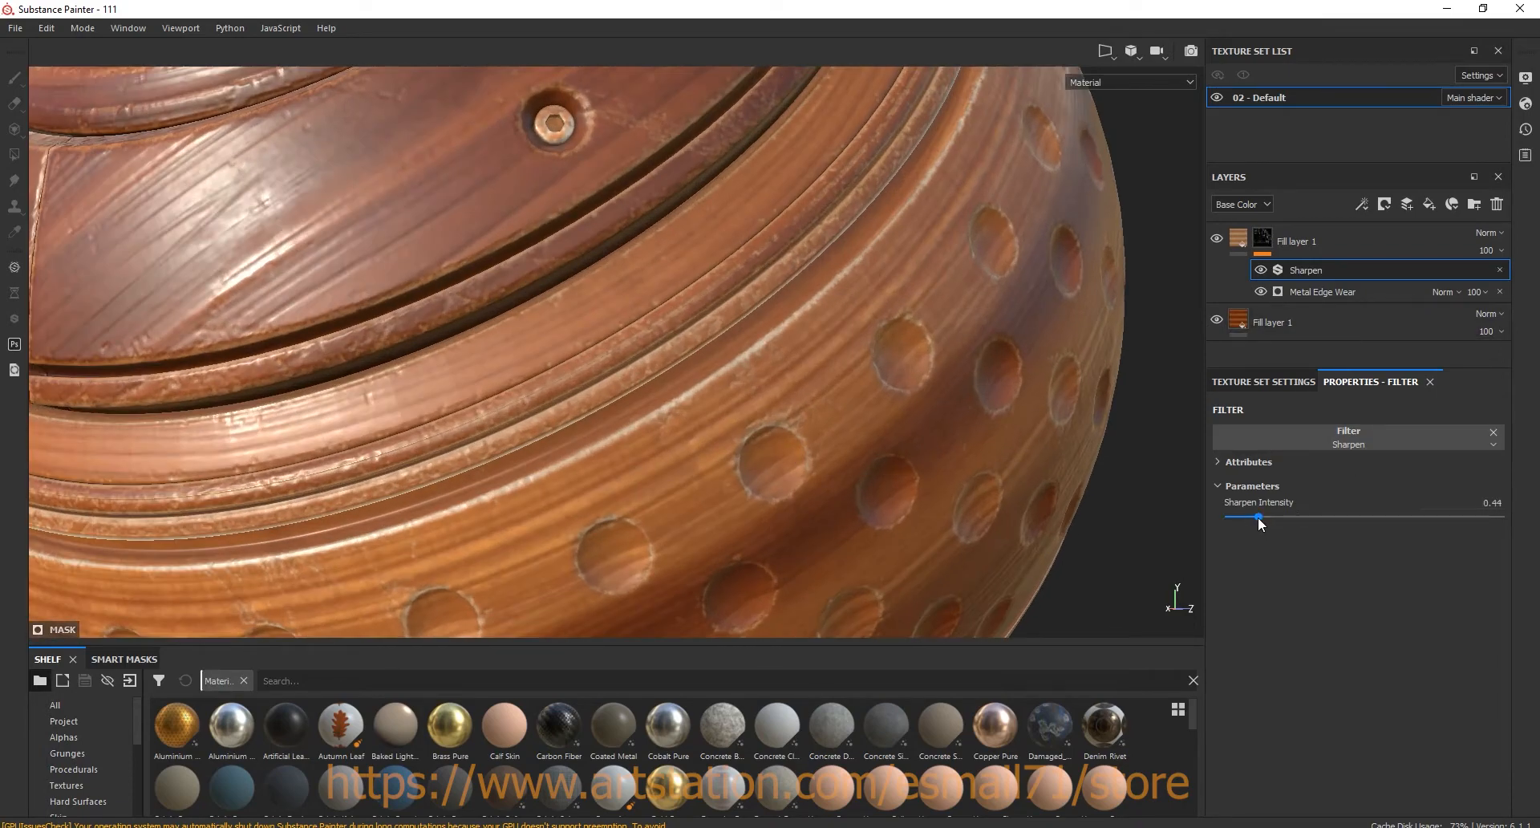
- Darken the lighter layer's wood color to about R 0.461, G 0.328, B 0.226 and compare with the layer hidden
{"action": "left_click", "coordinate": [1243, 277]}
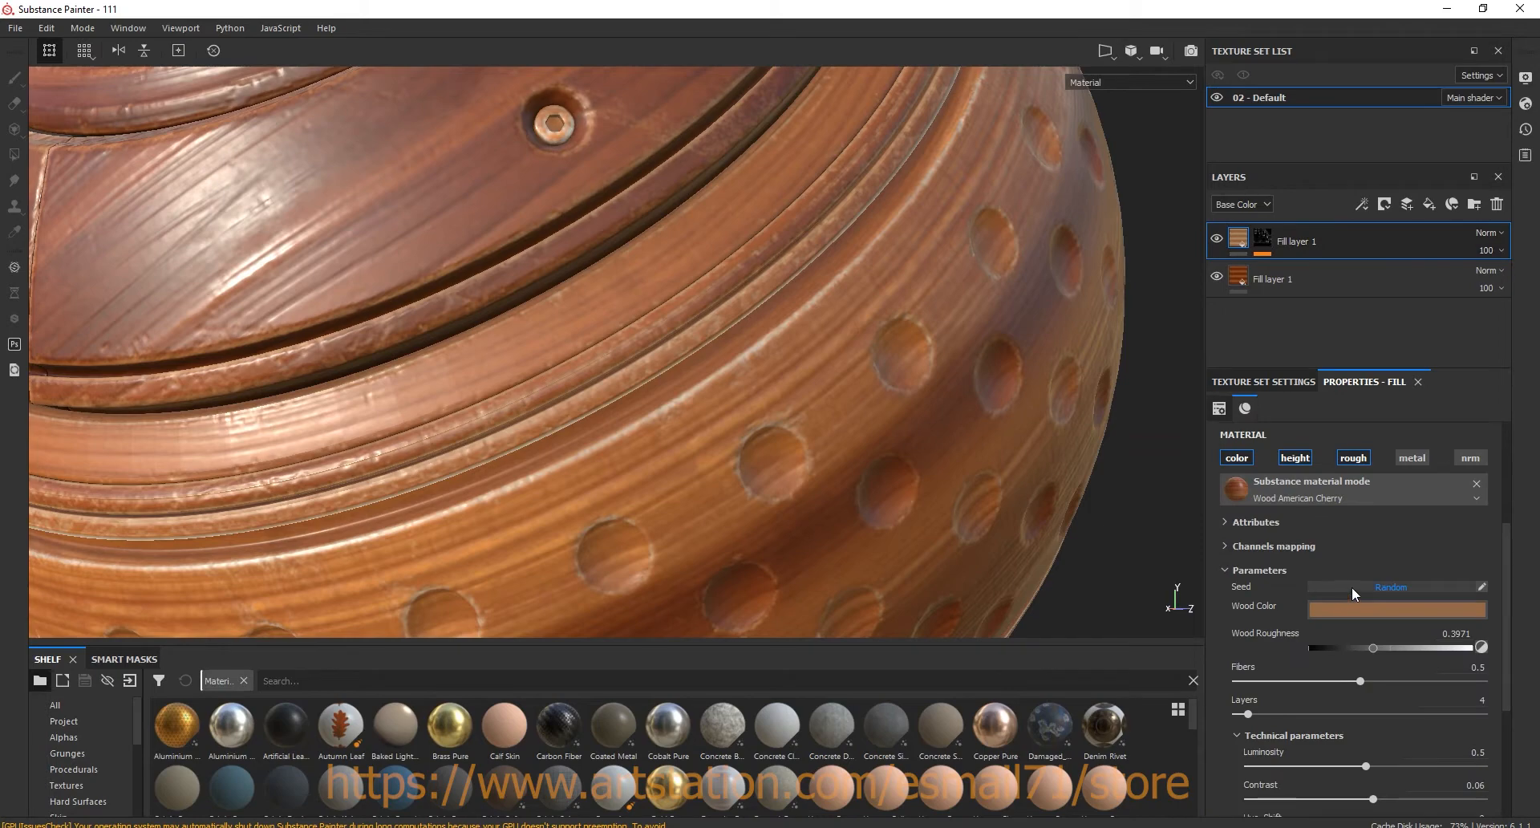
{"action": "left_click", "coordinate": [1394, 606]}
{"action": "left_click", "coordinate": [1518, 709]}
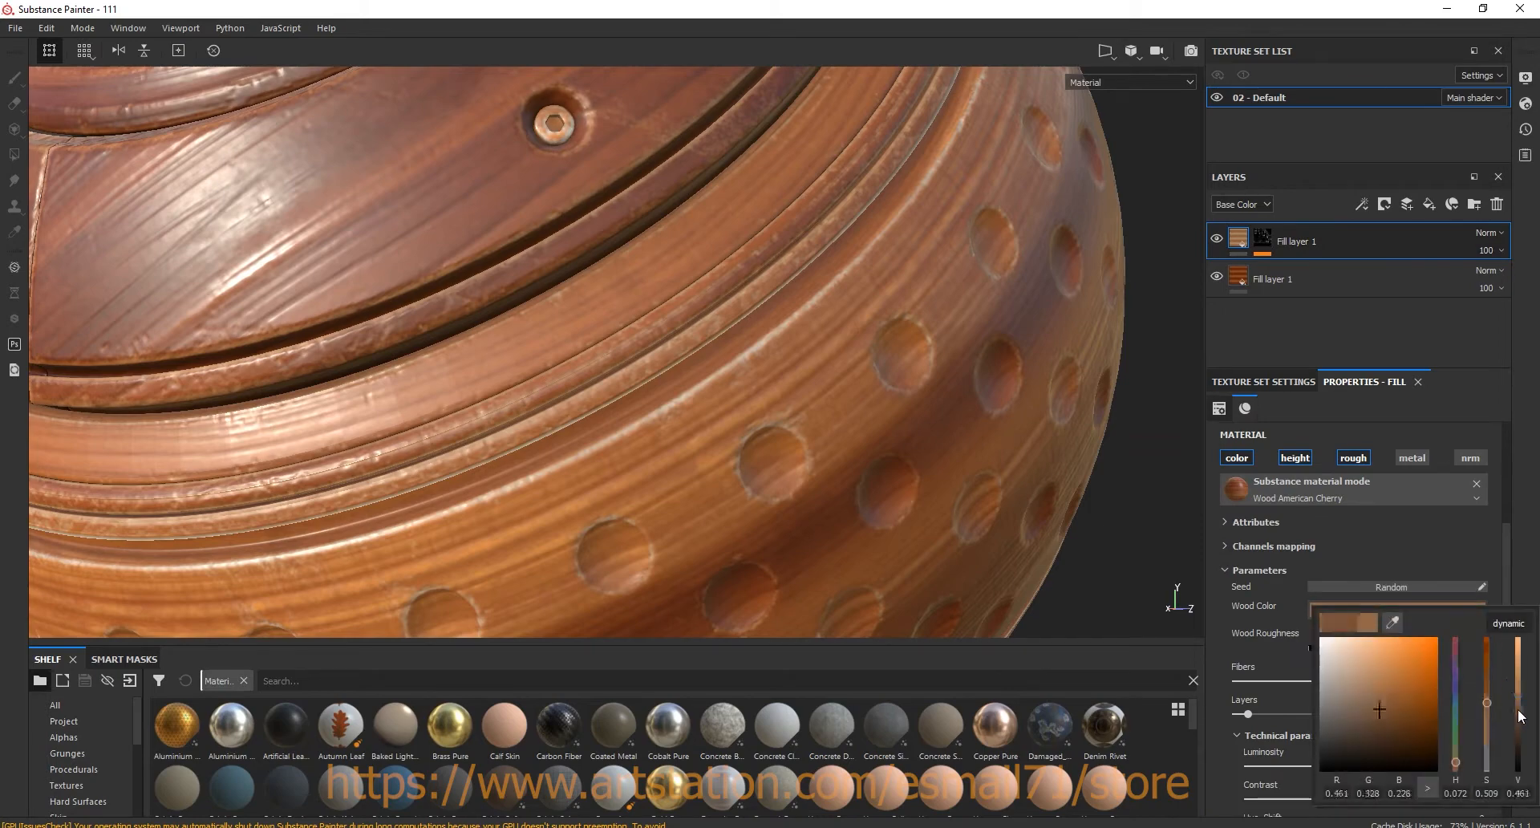
{"action": "left_click", "coordinate": [1219, 239]}
{"action": "left_click", "coordinate": [1219, 239]}
{"action": "scroll", "coordinate": [729, 358], "scroll_direction": "down", "scroll_amount": 2}
{"action": "left_click_drag", "start_coordinate": [729, 360], "coordinate": [818, 335], "text": "alt"}
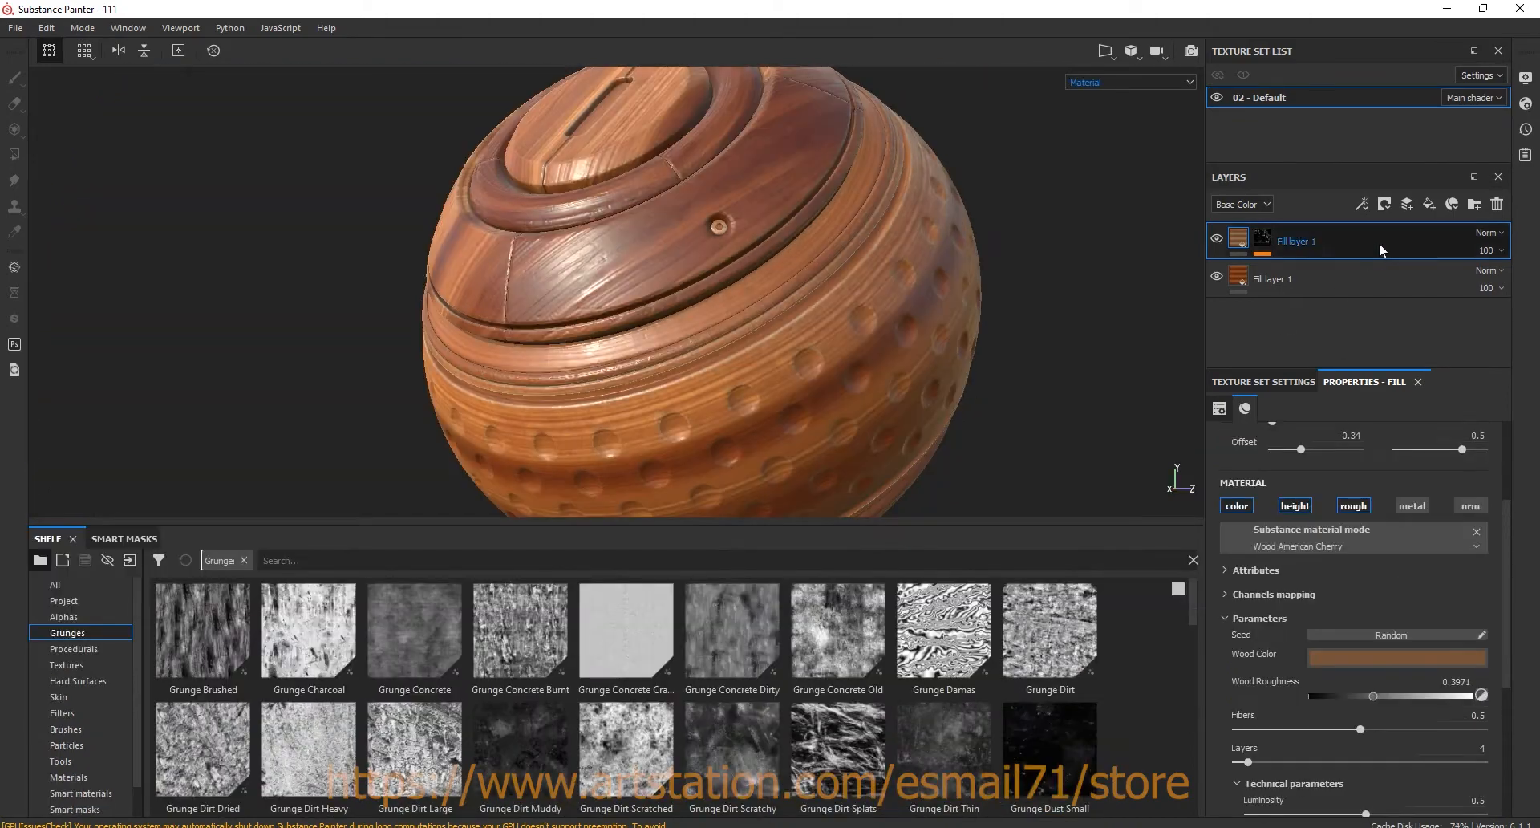
- Add a new fill layer on top with only the roughness channel enabled
{"action": "left_click", "coordinate": [1428, 204]}
{"action": "left_click", "coordinate": [1237, 506]}
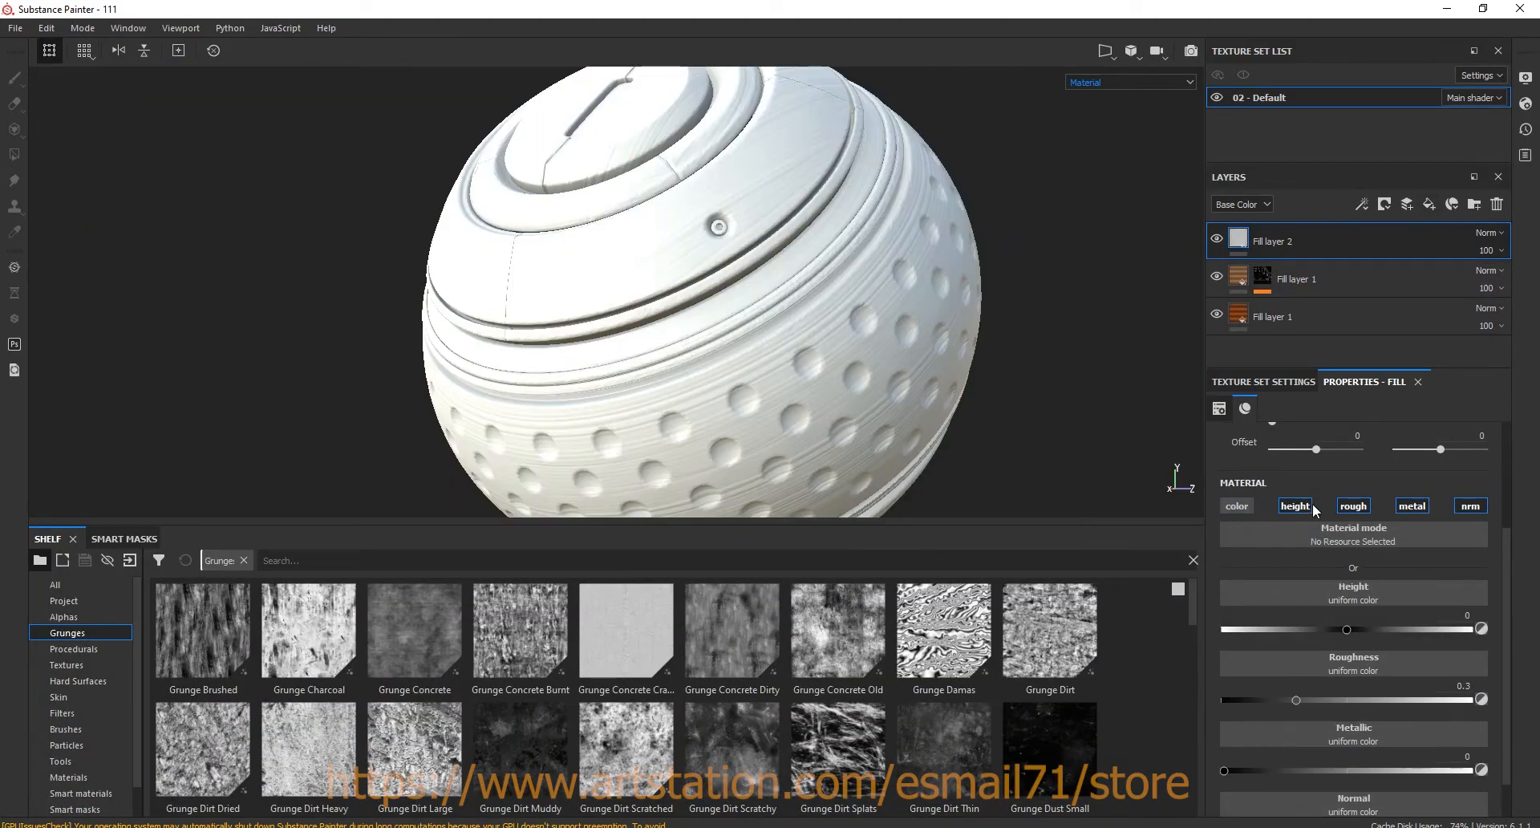
{"action": "left_click", "coordinate": [1412, 505]}
{"action": "left_click", "coordinate": [1465, 508]}
{"action": "left_click", "coordinate": [1297, 507]}
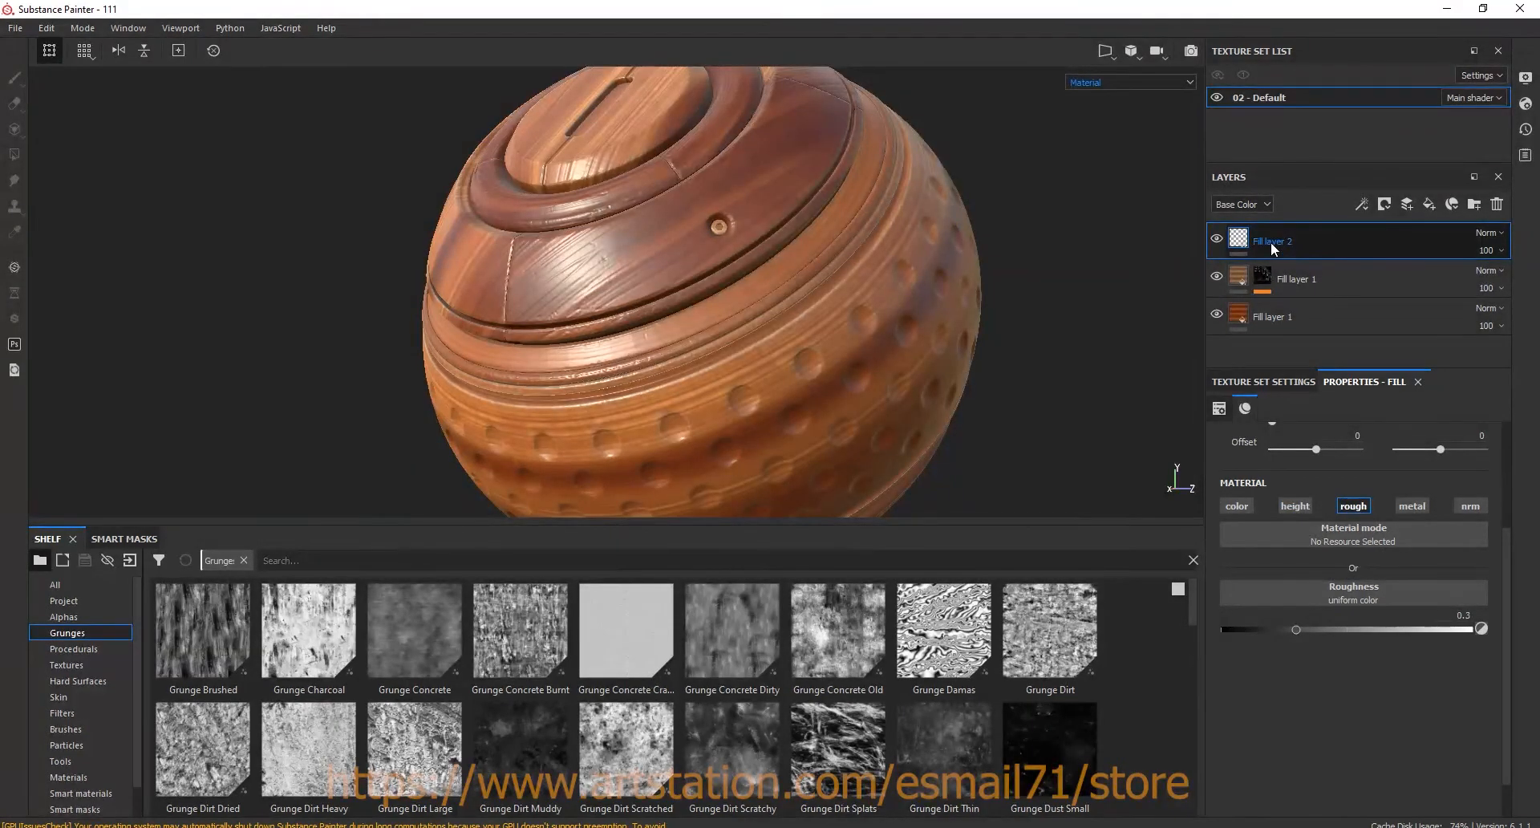
- Browse the grunge and procedural maps and try Directional Noise 1 as the top fill layer's roughness map
{"action": "left_click_drag", "start_coordinate": [658, 520], "coordinate": [659, 477]}
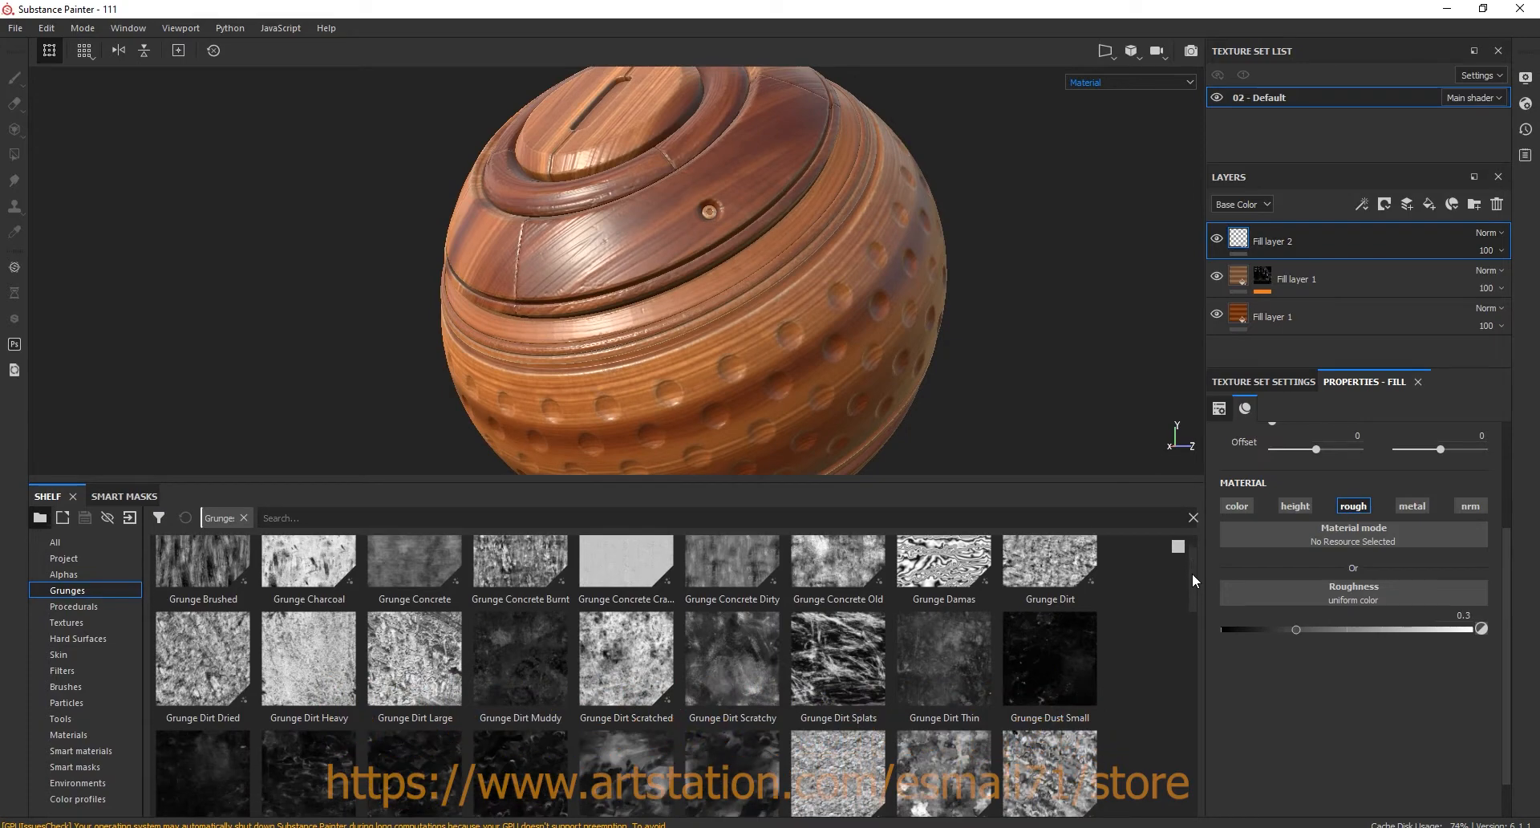
{"action": "scroll", "coordinate": [1193, 590], "scroll_direction": "down", "scroll_amount": 1}
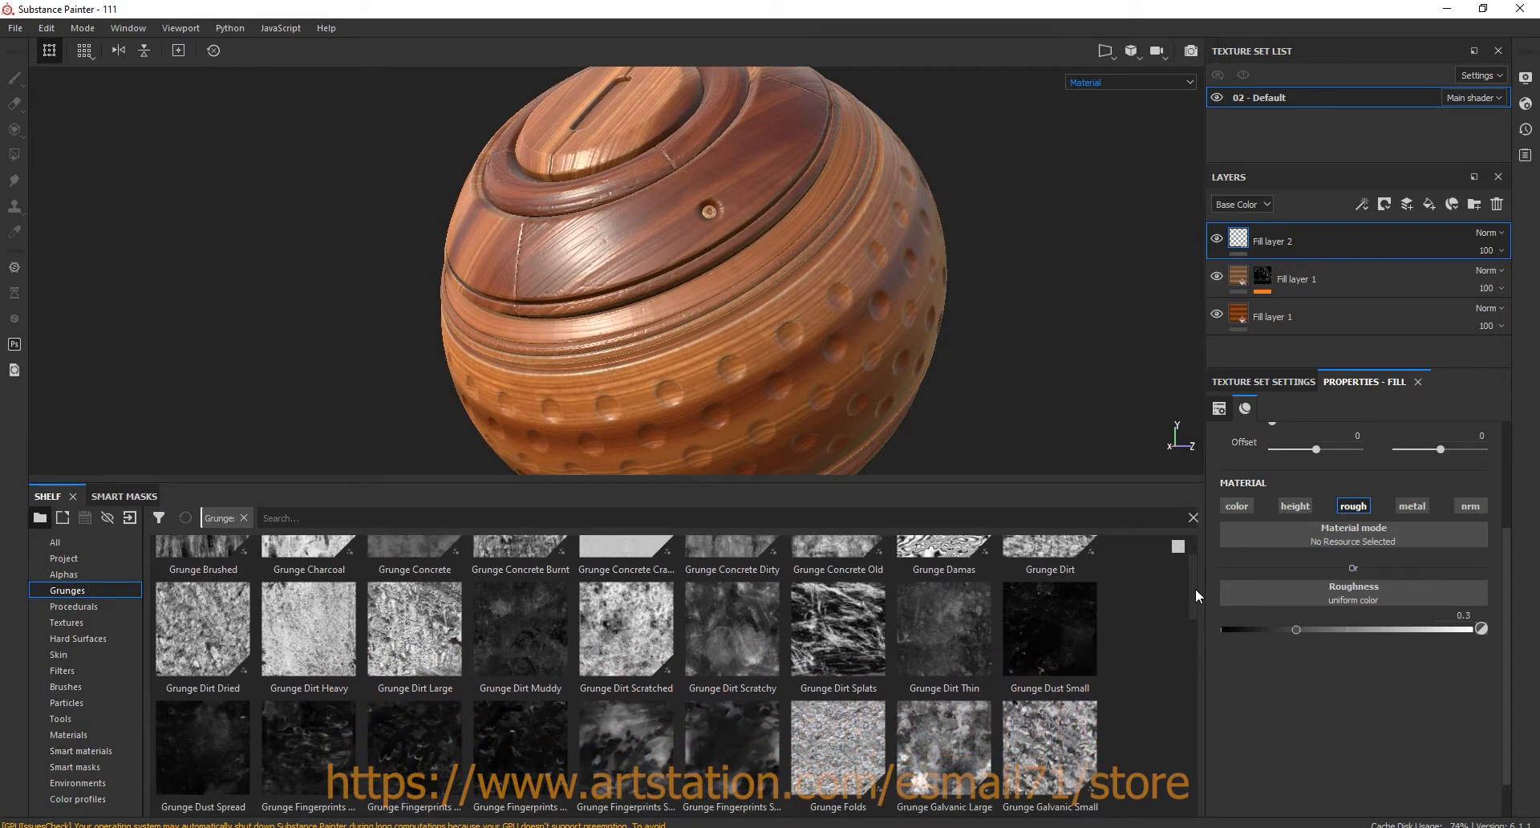
{"action": "left_click_drag", "start_coordinate": [1195, 589], "coordinate": [1163, 698]}
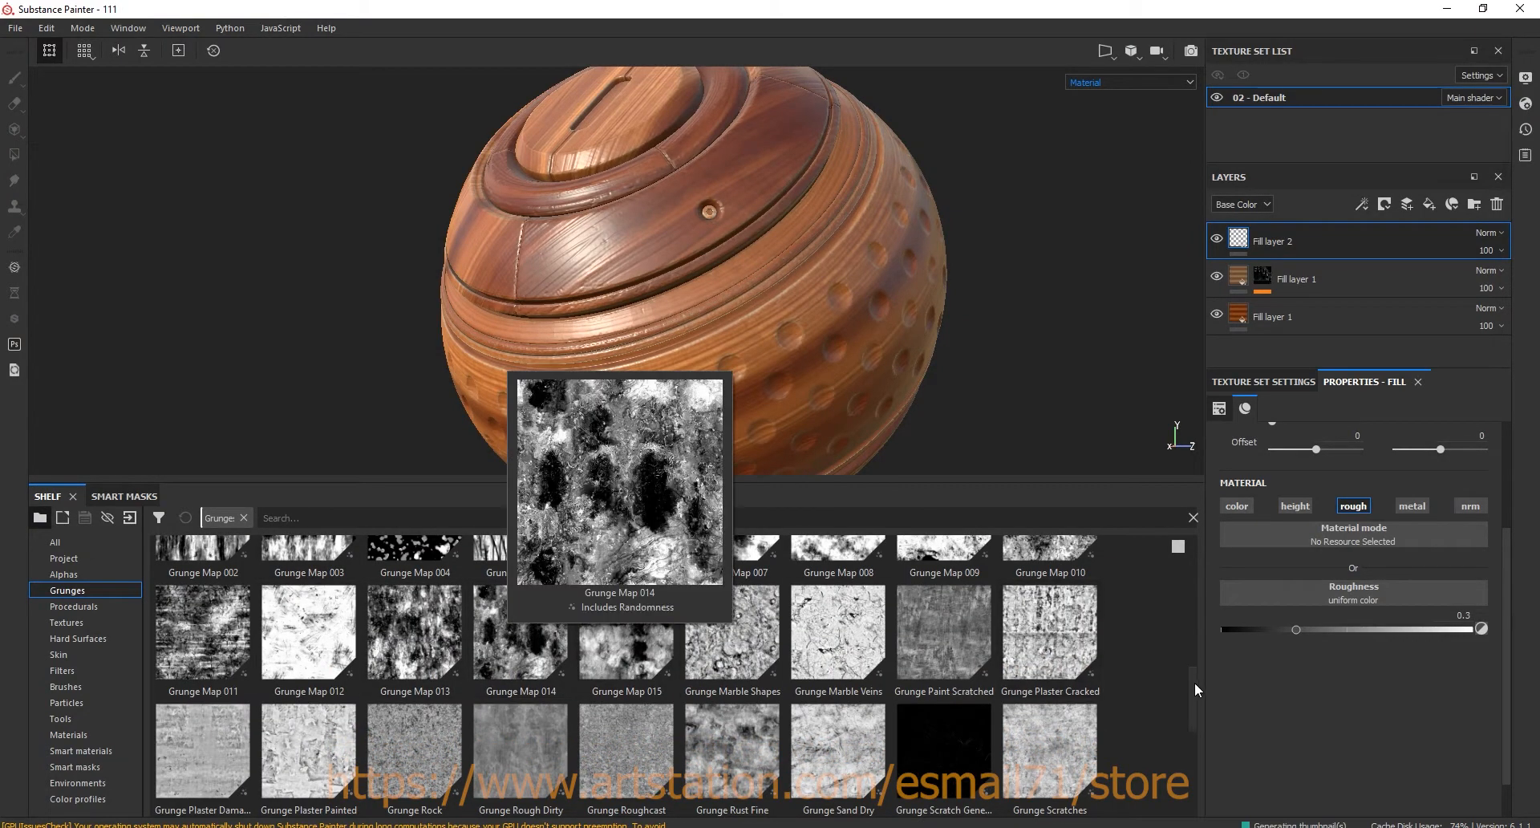
{"action": "left_click_drag", "start_coordinate": [1195, 686], "coordinate": [1204, 596]}
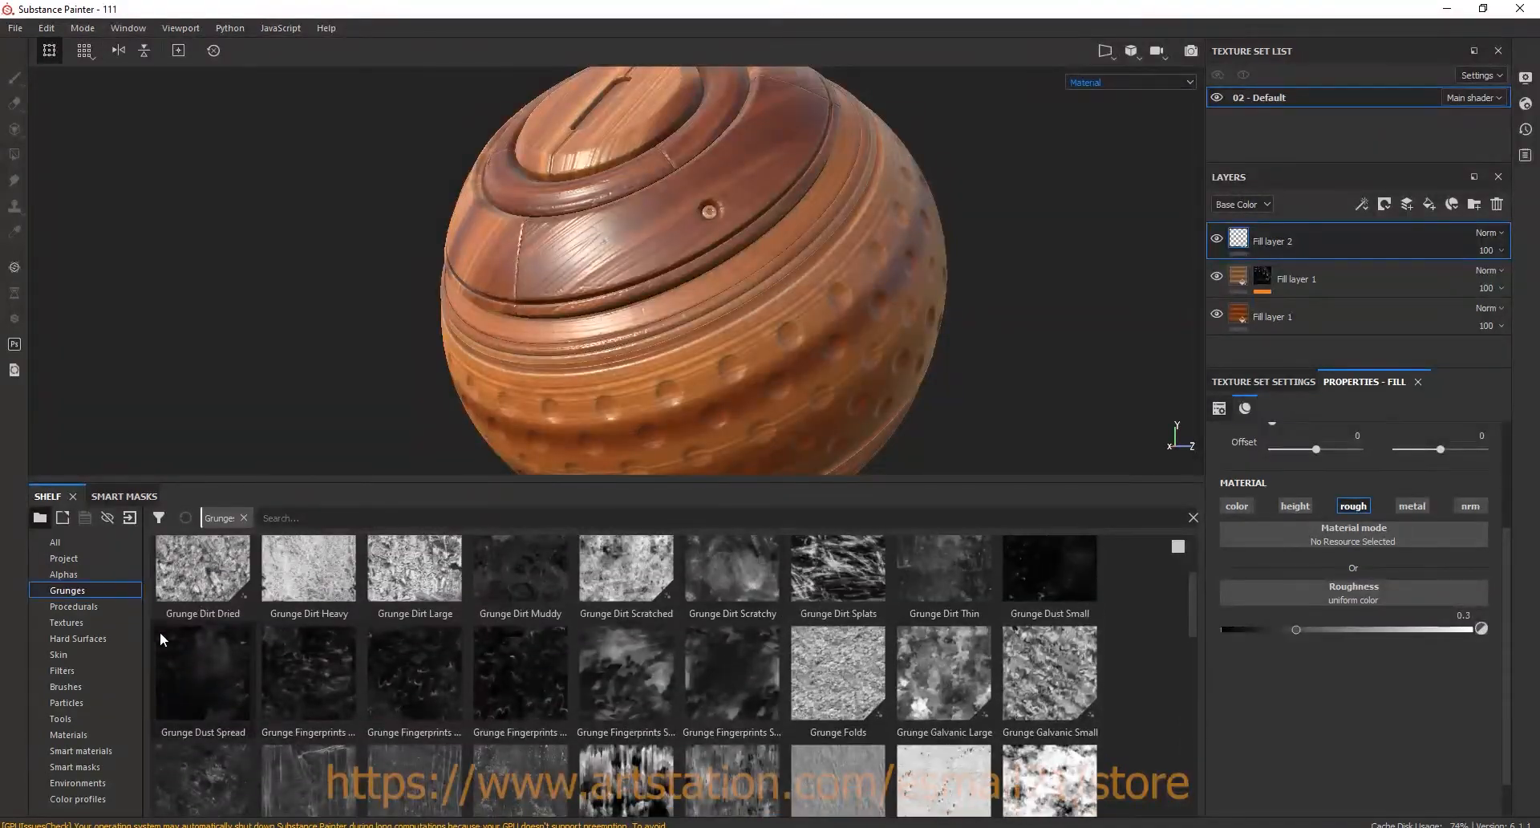
{"action": "left_click", "coordinate": [73, 607]}
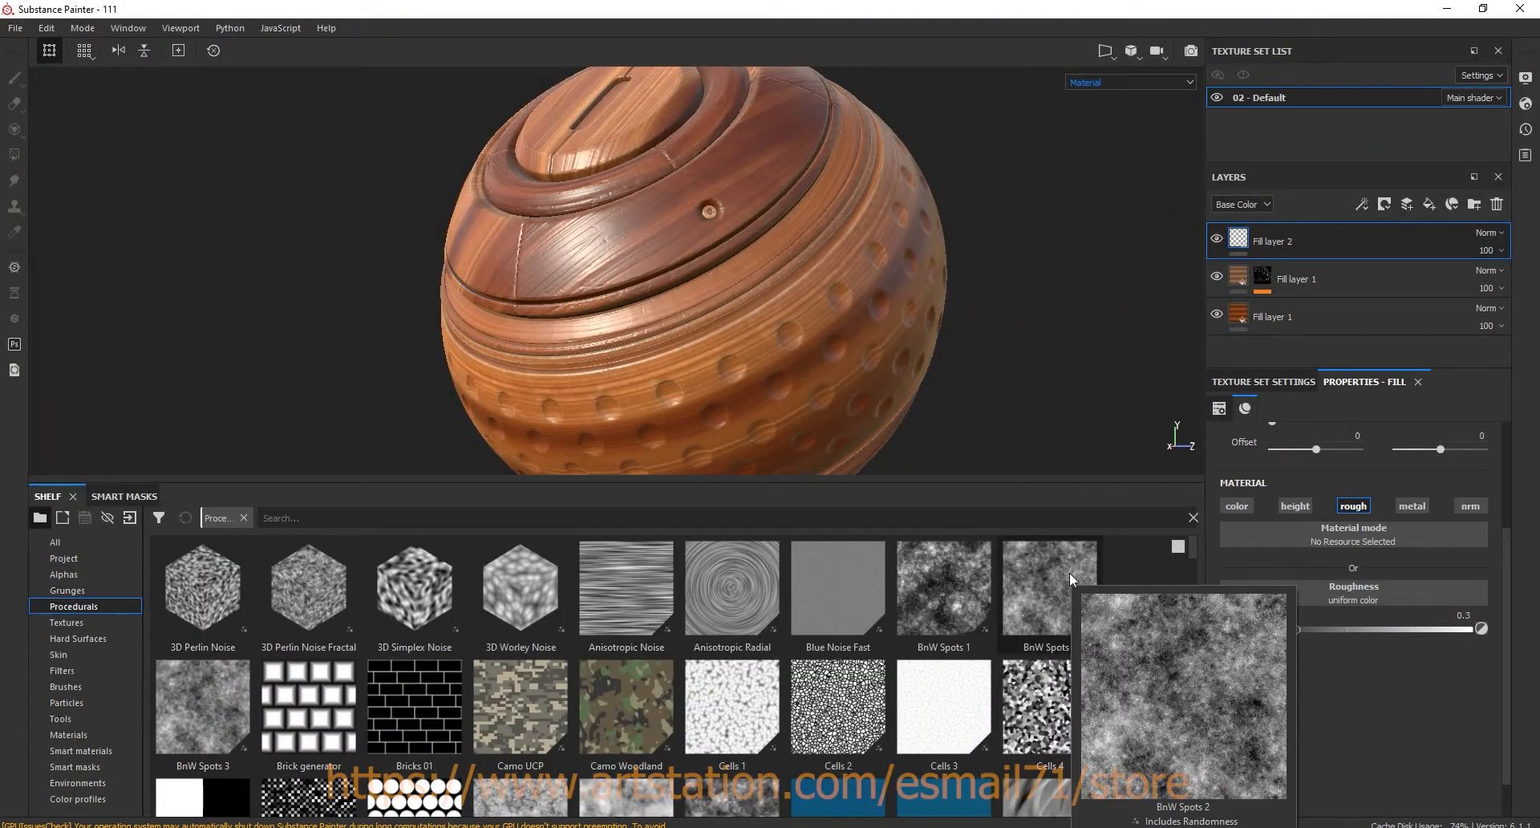
{"action": "left_click_drag", "start_coordinate": [1191, 548], "coordinate": [1193, 579]}
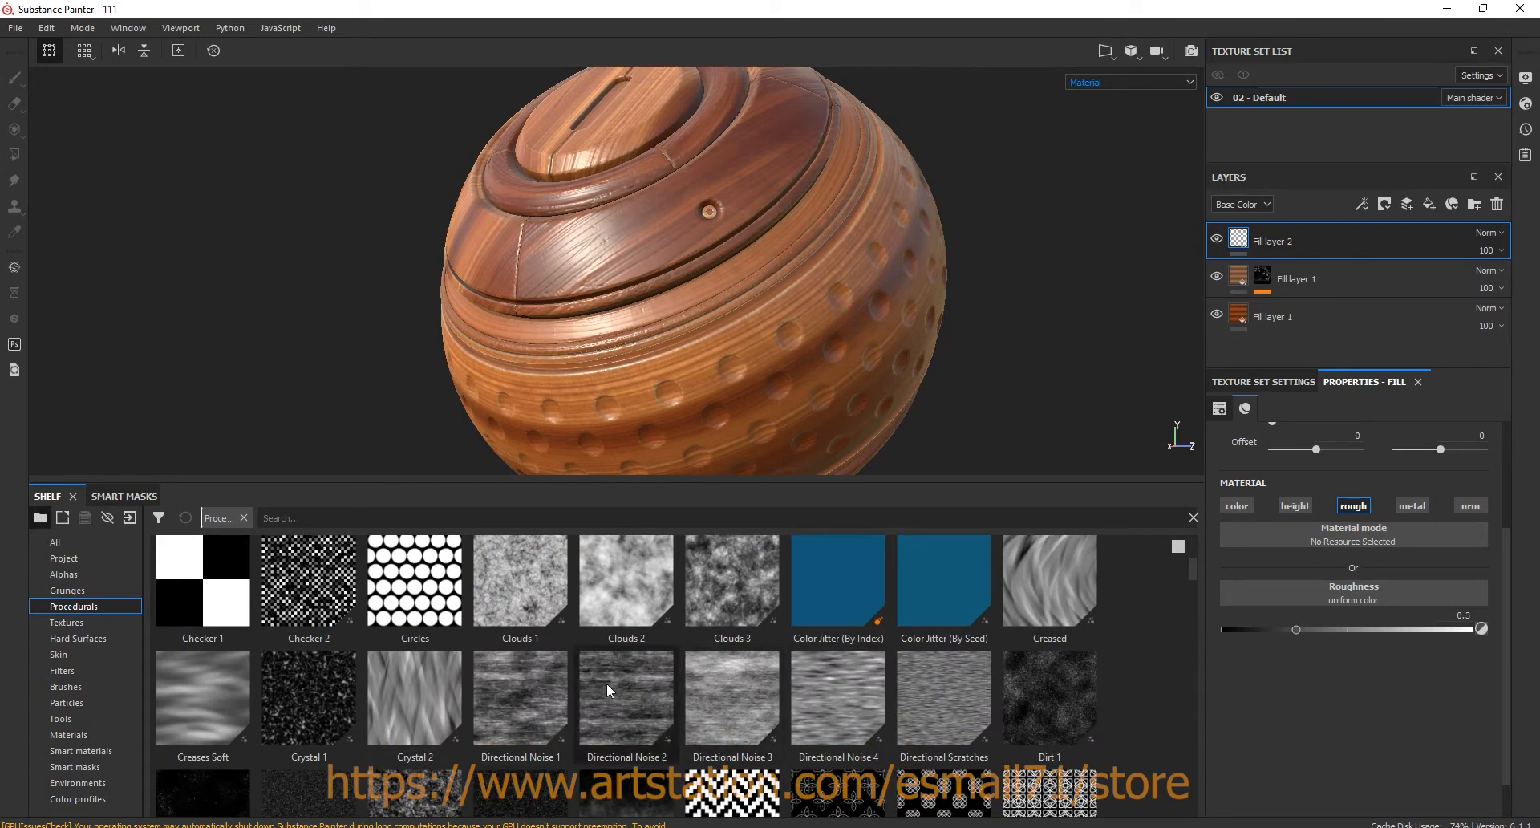
{"action": "left_click_drag", "start_coordinate": [503, 706], "coordinate": [1354, 603]}
- Inspect the roughness channel on its own and return to the full material view
{"action": "left_click_drag", "start_coordinate": [638, 238], "coordinate": [746, 255], "text": "alt"}
{"action": "left_click", "coordinate": [1091, 82]}
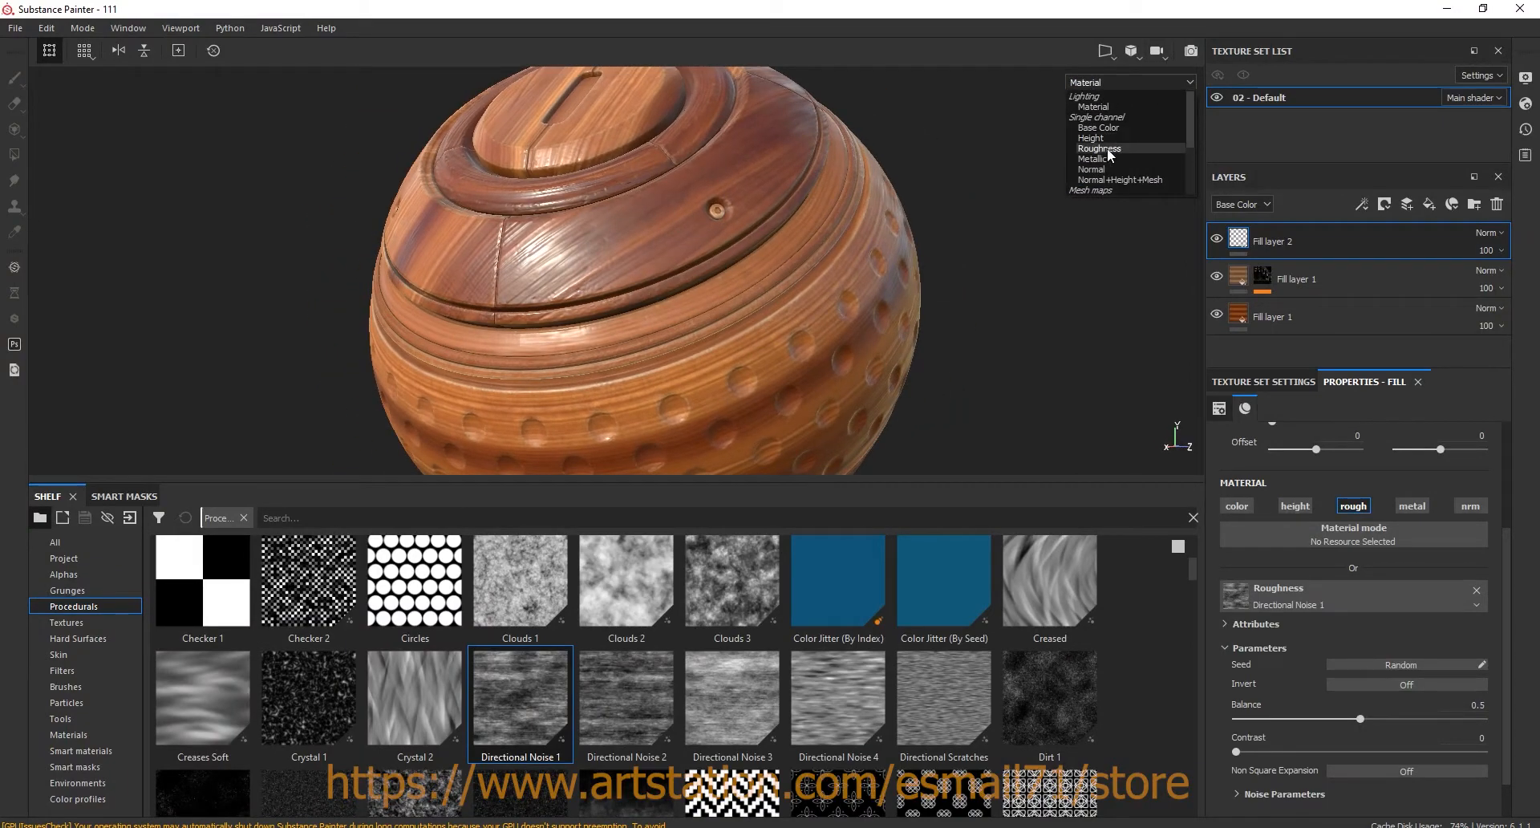
{"action": "left_click", "coordinate": [1095, 152]}
{"action": "left_click_drag", "start_coordinate": [927, 278], "coordinate": [942, 282], "text": "alt"}
{"action": "mouse_move", "coordinate": [1182, 564]}
{"action": "left_mouse_down"}
{"action": "mouse_move", "coordinate": [1197, 676]}
{"action": "mouse_move", "coordinate": [1200, 546]}
{"action": "mouse_move", "coordinate": [1196, 564]}
{"action": "left_mouse_up"}
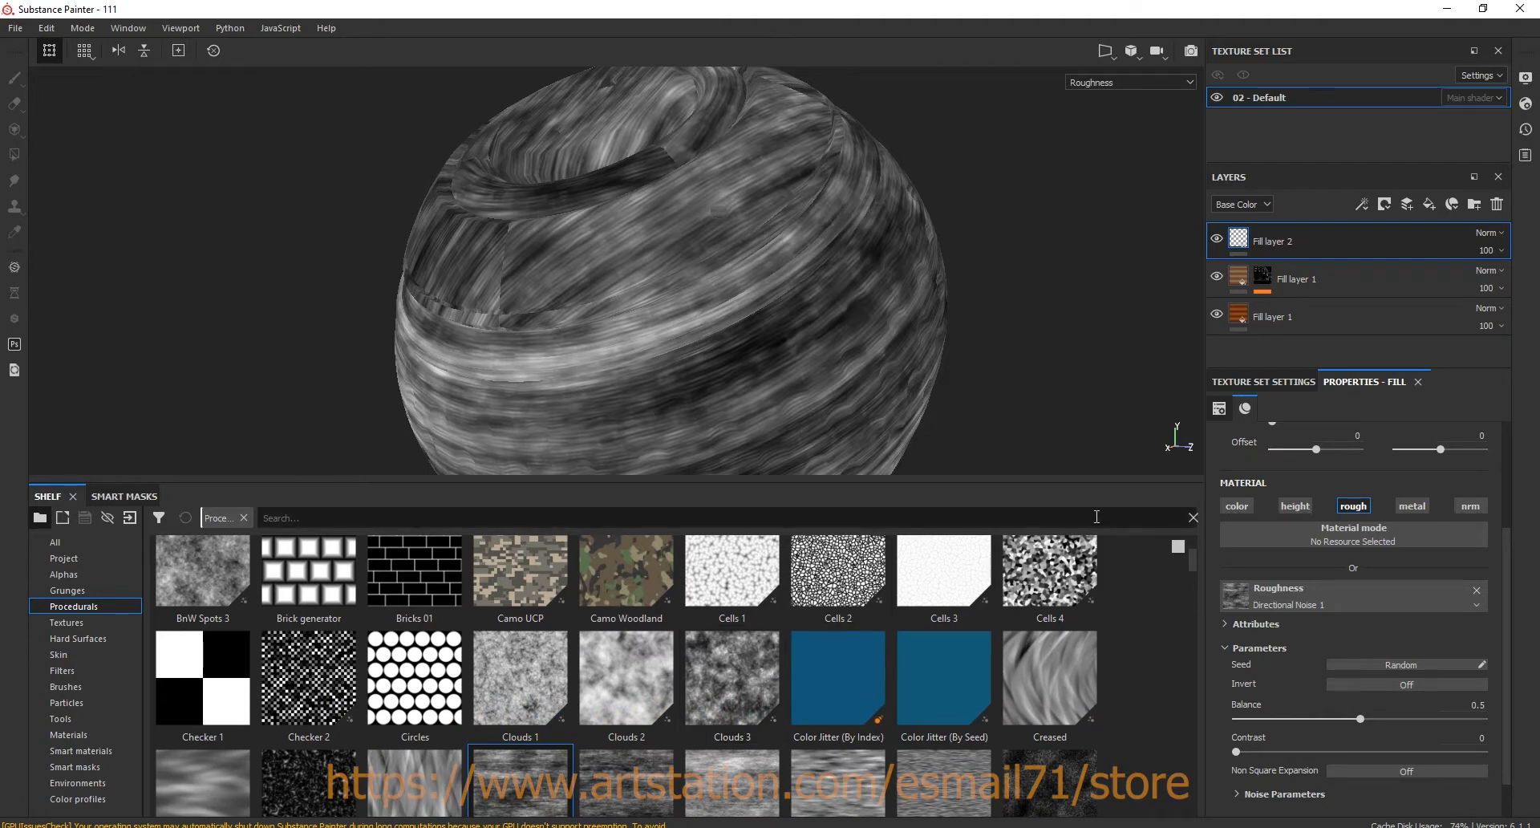
{"action": "left_click_drag", "start_coordinate": [1197, 561], "coordinate": [1176, 502]}
{"action": "left_click", "coordinate": [1121, 83]}
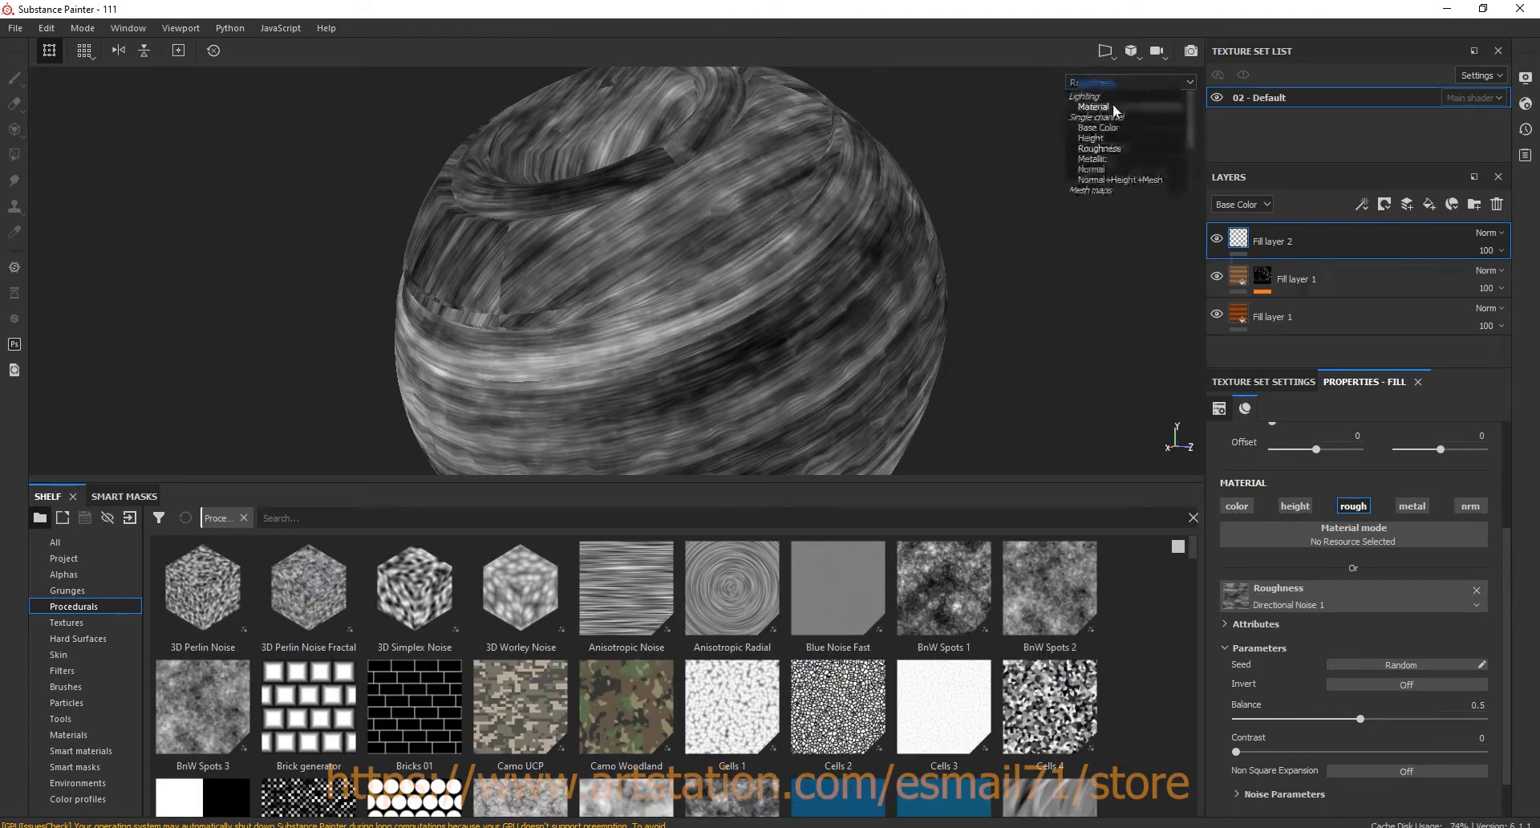
{"action": "left_click", "coordinate": [1093, 84]}
{"action": "left_click_drag", "start_coordinate": [973, 247], "coordinate": [1025, 392], "text": "alt"}
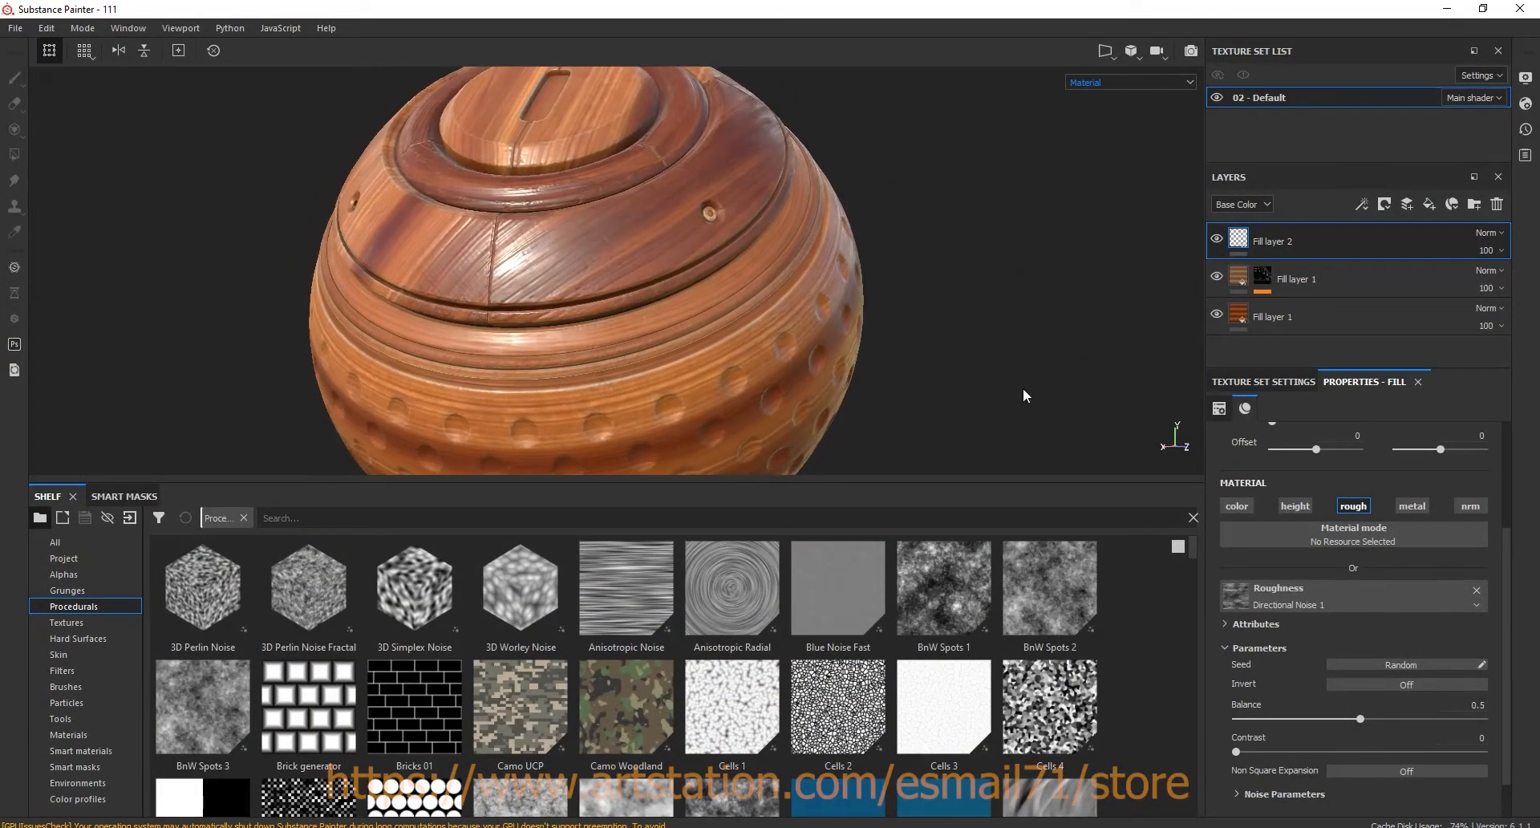
- Assign the BnW Spots 2 procedural to the top fill layer's roughness and turn its Invert option on
{"action": "left_click_drag", "start_coordinate": [1049, 589], "coordinate": [1302, 598]}
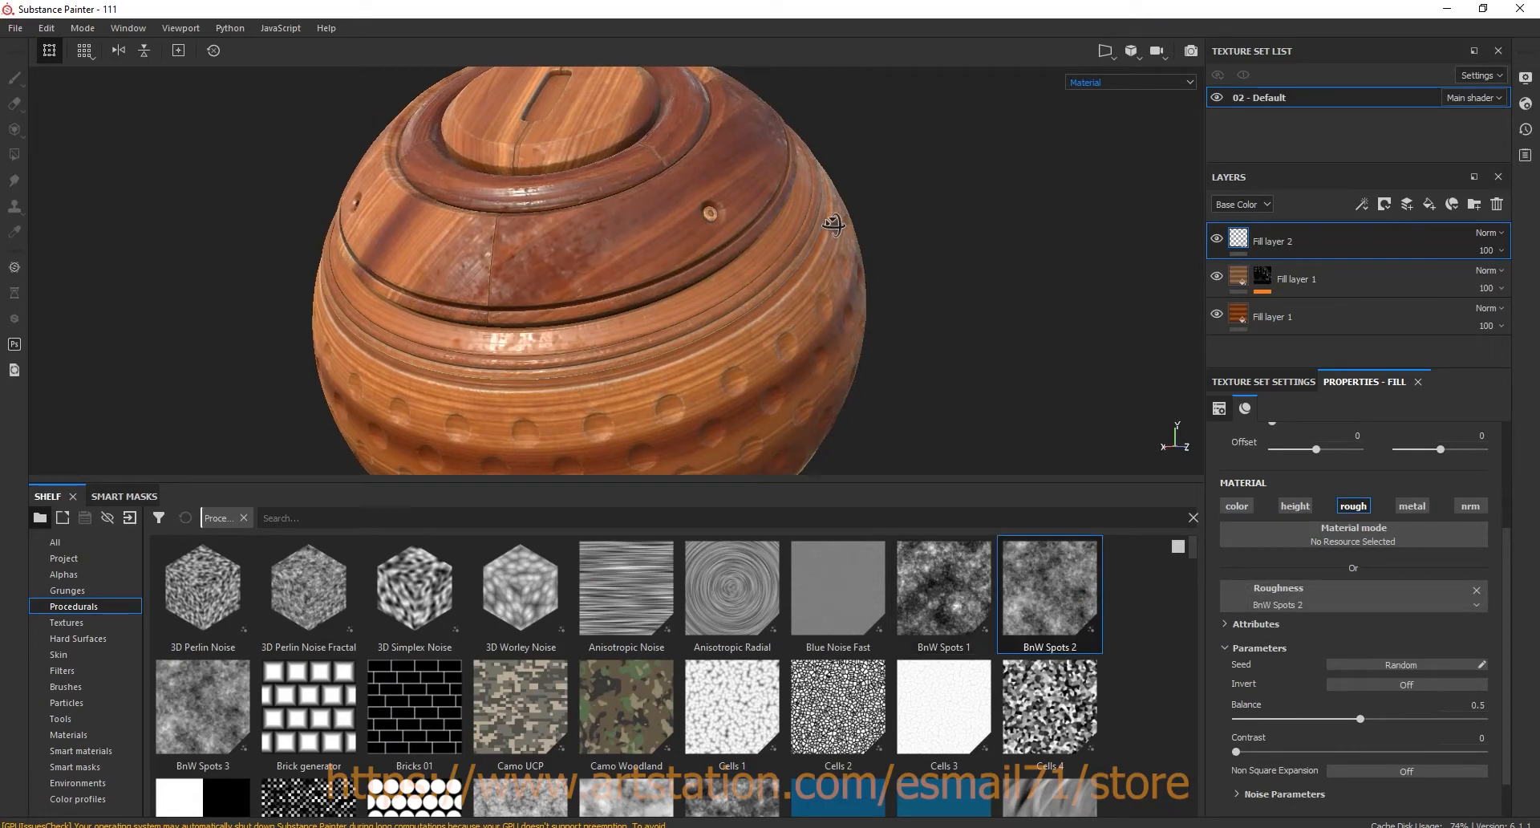
{"action": "left_click_drag", "start_coordinate": [867, 233], "coordinate": [807, 236], "text": "alt"}
{"action": "left_click", "coordinate": [1402, 684]}
{"action": "left_click_drag", "start_coordinate": [835, 293], "coordinate": [592, 257], "text": "alt"}
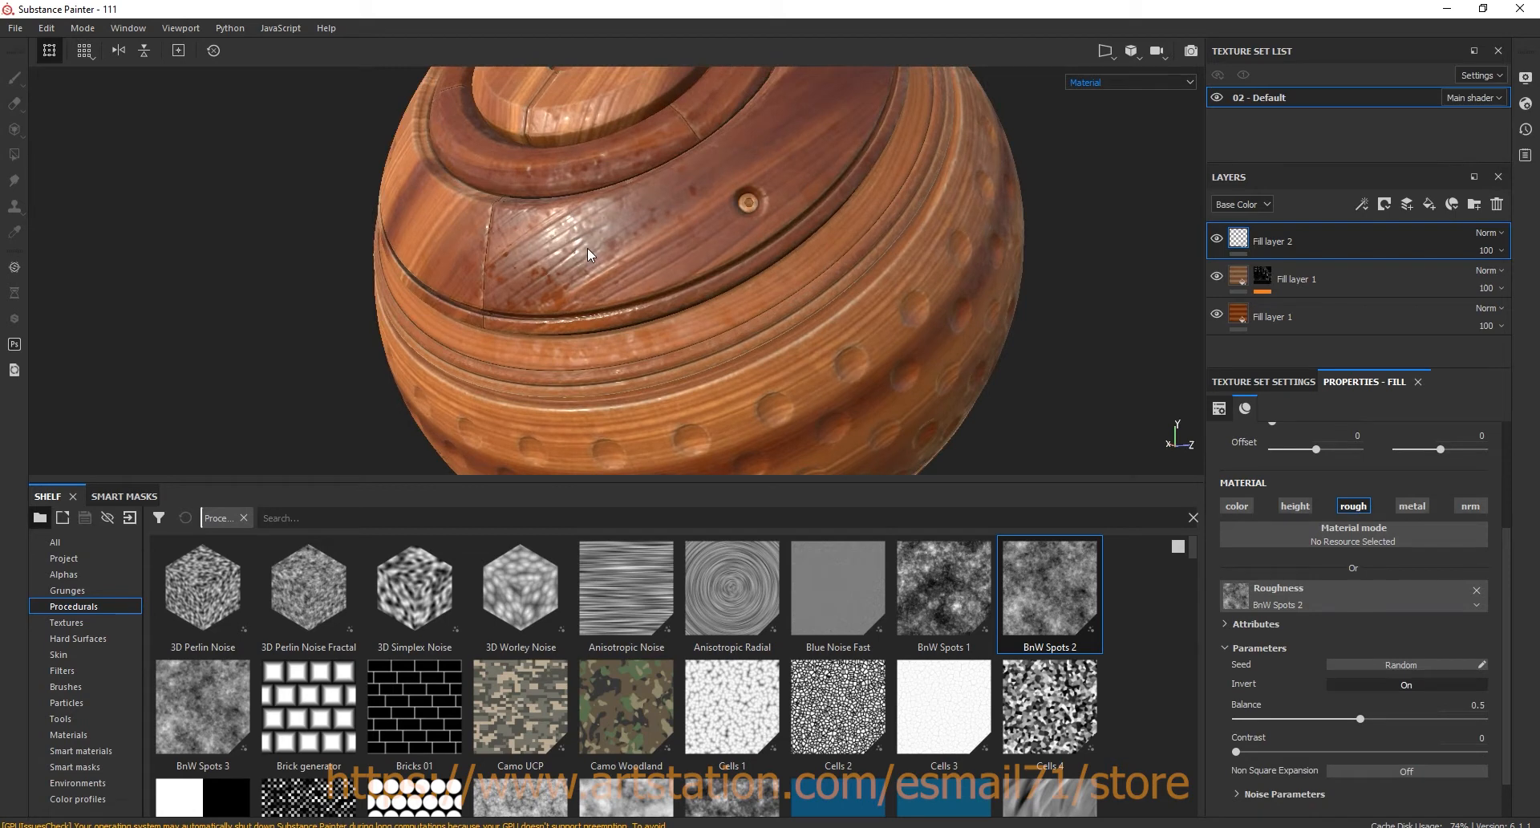
- Add a Levels adjustment to the roughness fill layer and make it affect the Roughness channel
{"action": "left_click", "coordinate": [1362, 204]}
{"action": "left_click", "coordinate": [1403, 284]}
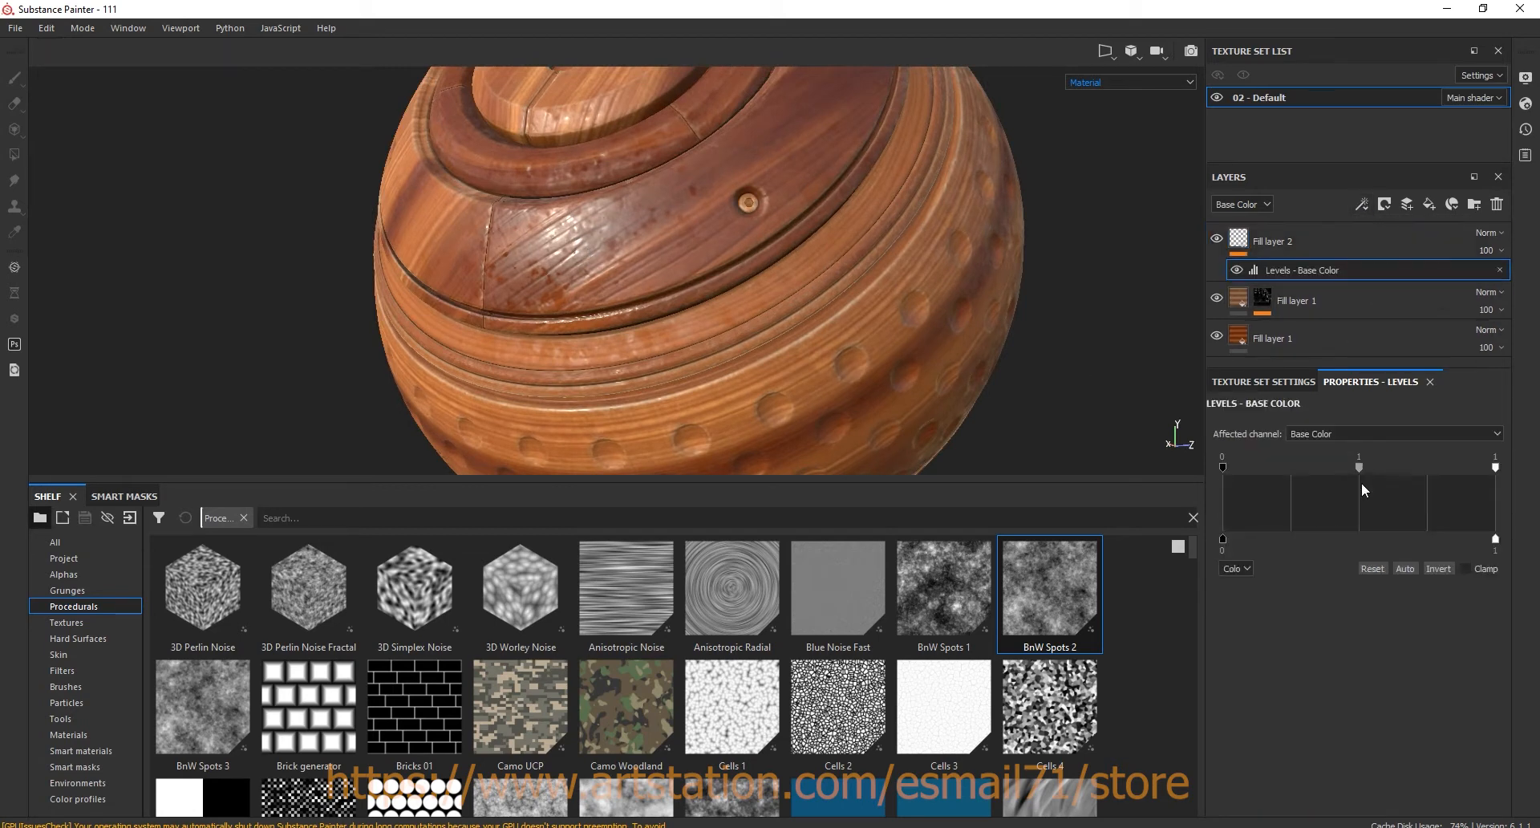
{"action": "left_click", "coordinate": [1344, 438]}
{"action": "left_click", "coordinate": [1324, 469]}
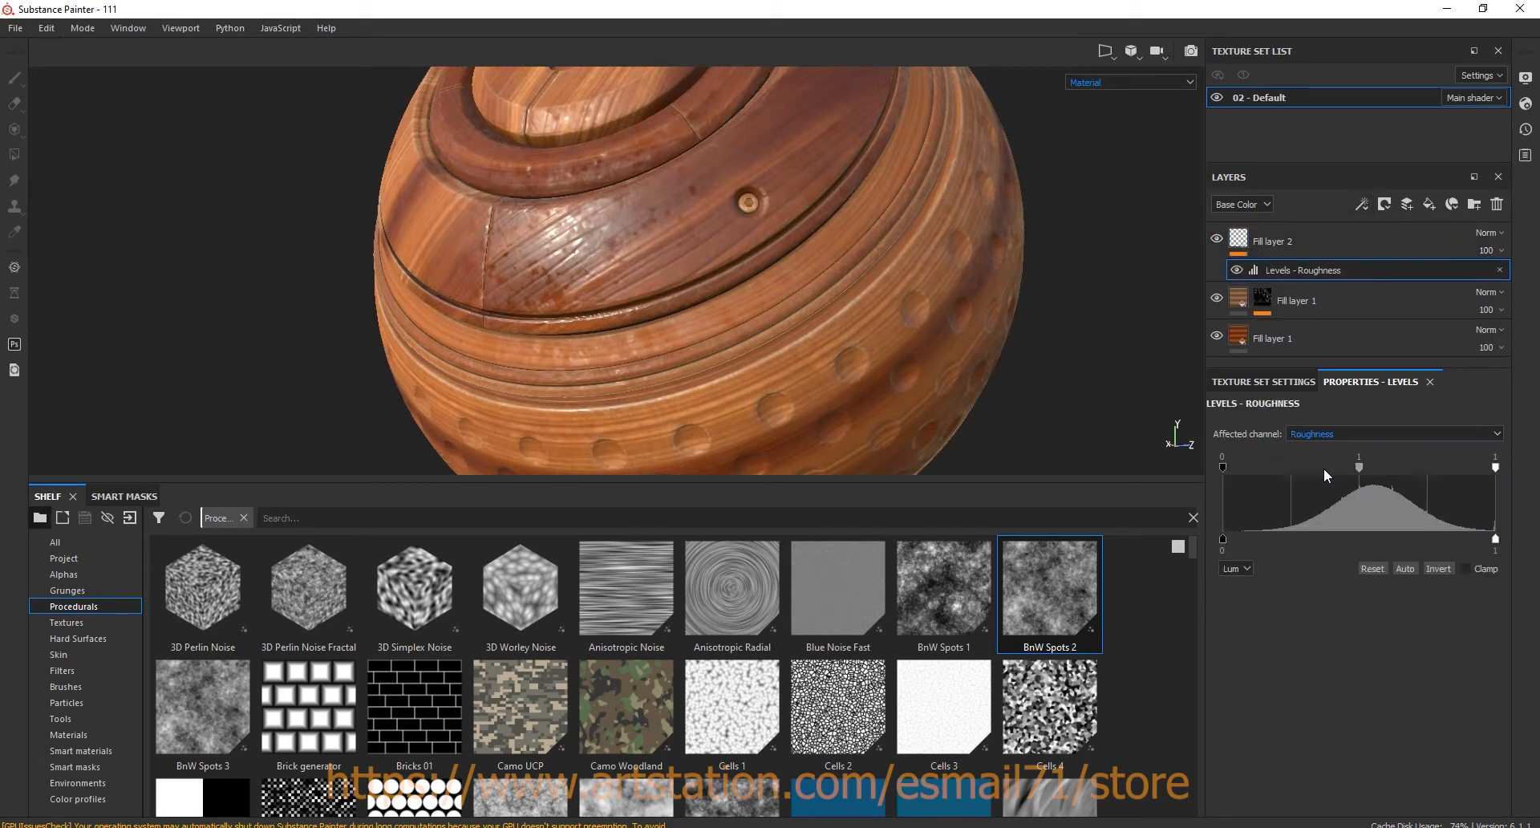
- Set the roughness Levels input range to 0.091–0.738 and its output range to 0.132–0.697, checking the surface highlights
{"action": "left_click_drag", "start_coordinate": [1260, 464], "coordinate": [1254, 463]}
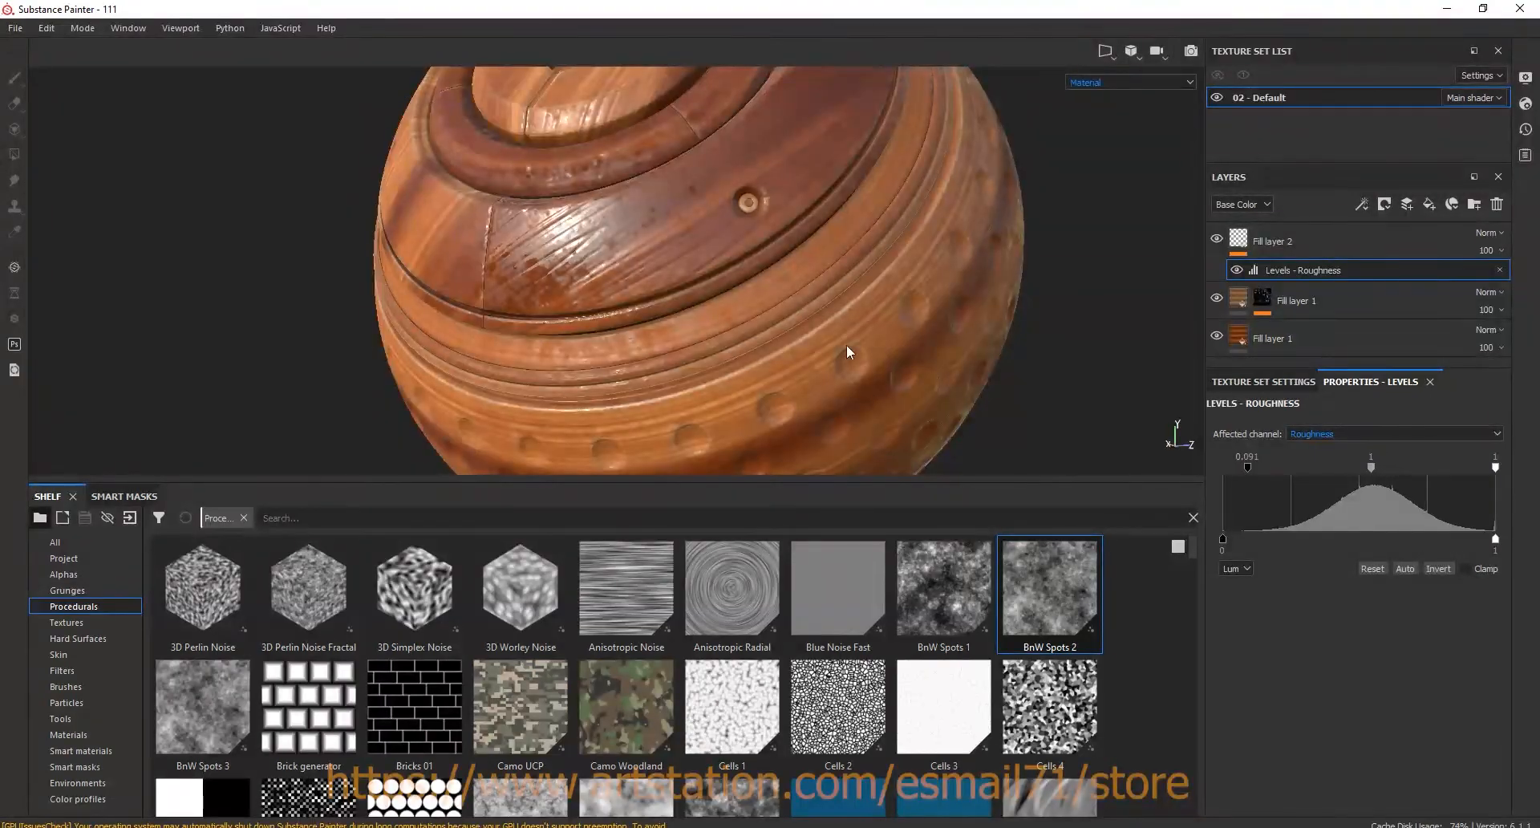
{"action": "left_click_drag", "start_coordinate": [1495, 471], "coordinate": [1422, 472]}
{"action": "left_click_drag", "start_coordinate": [1223, 539], "coordinate": [1259, 539]}
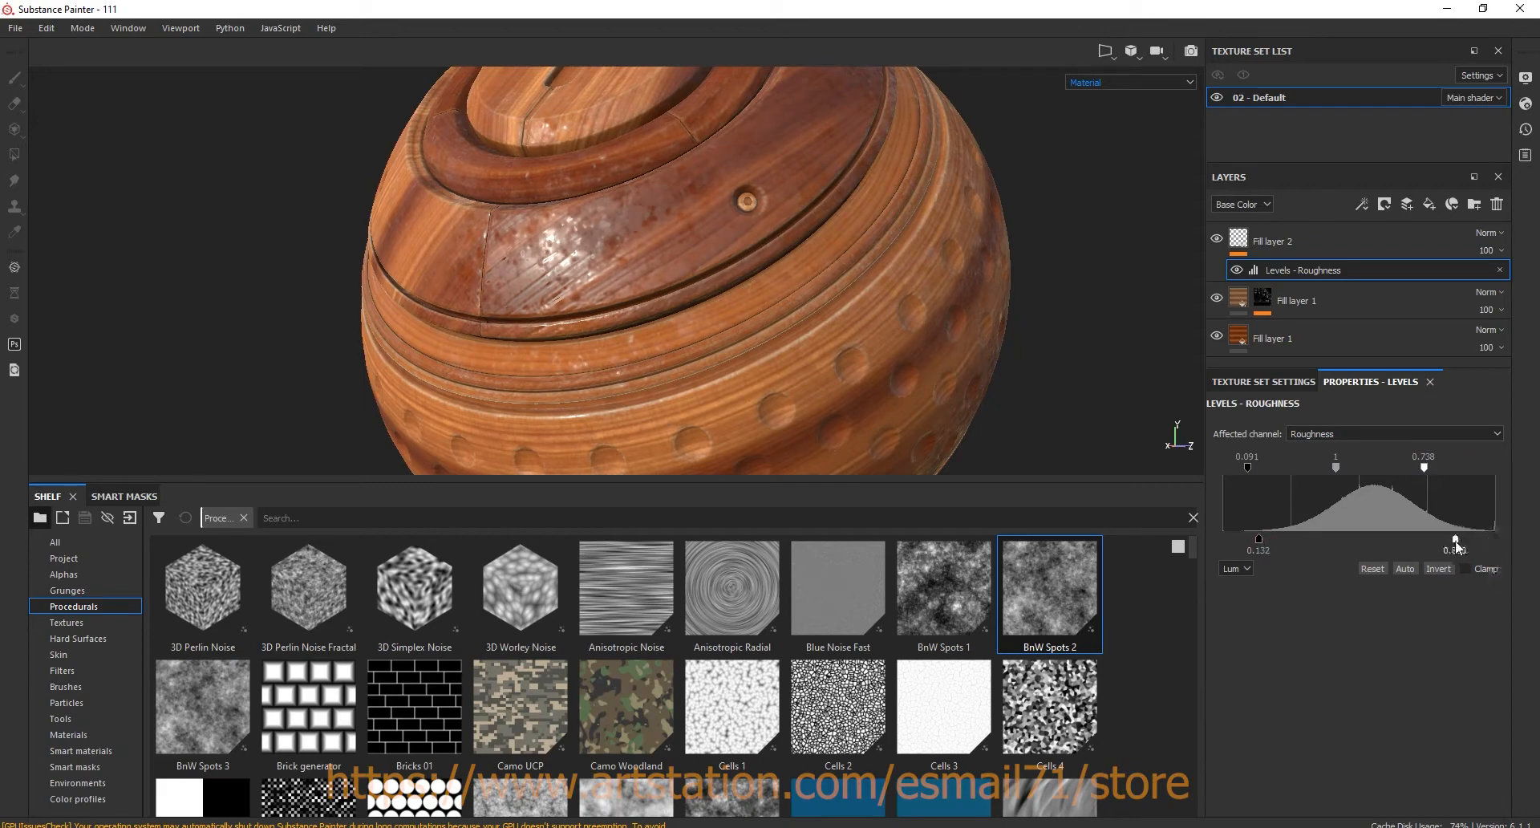
{"action": "left_click_drag", "start_coordinate": [1456, 542], "coordinate": [1412, 542]}
{"action": "left_click_drag", "start_coordinate": [866, 264], "coordinate": [944, 244], "text": "alt"}
{"action": "scroll", "coordinate": [466, 211], "scroll_direction": "down", "scroll_amount": 5}
{"action": "scroll", "coordinate": [451, 253], "scroll_direction": "up", "scroll_amount": 3}
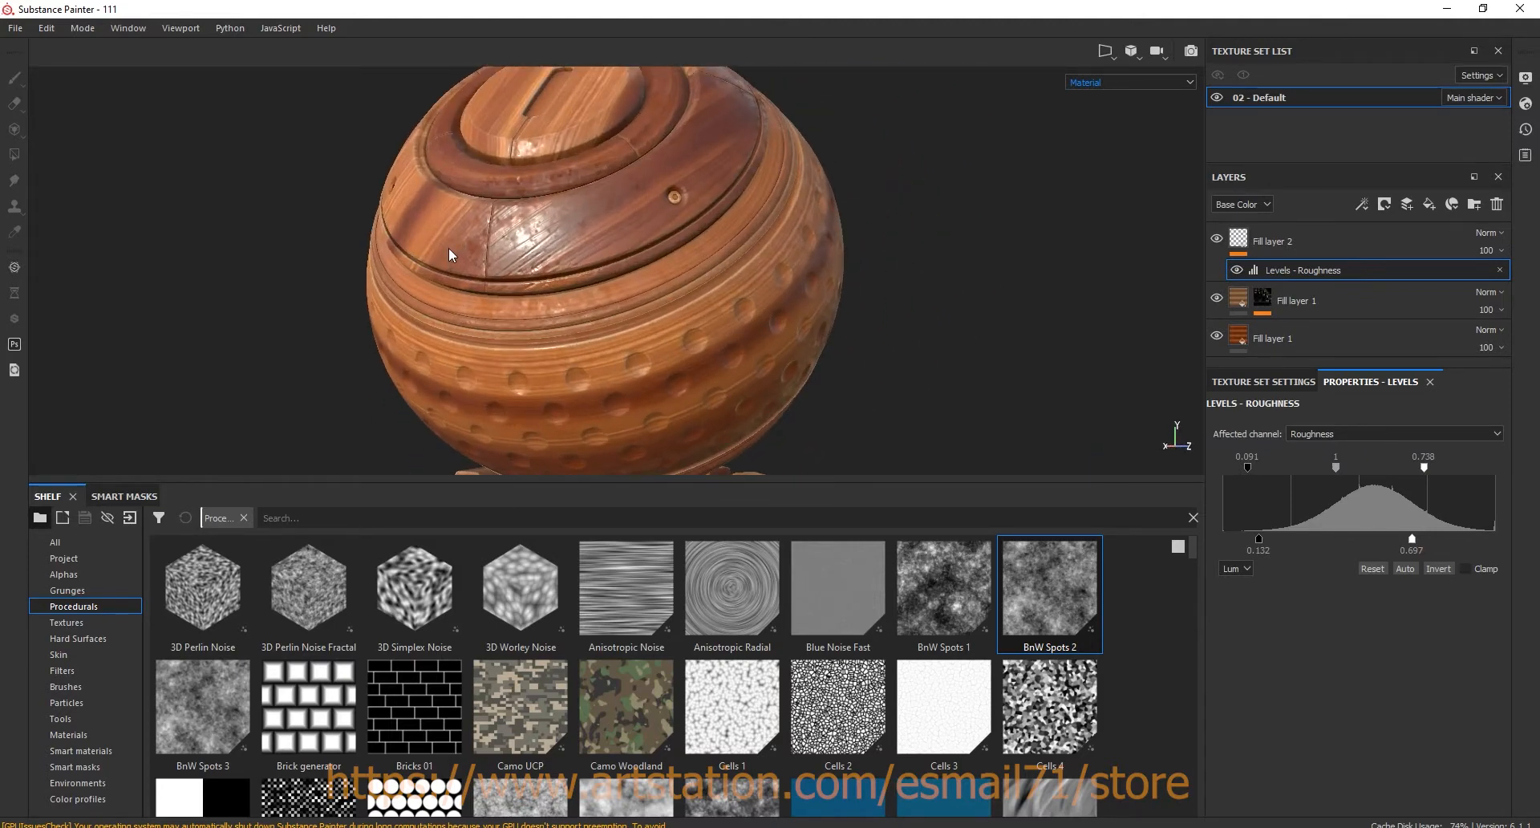
- Set the roughness fill layer's UV scale to 2 and its first offset value to 0.38
{"action": "left_click", "coordinate": [1275, 240]}
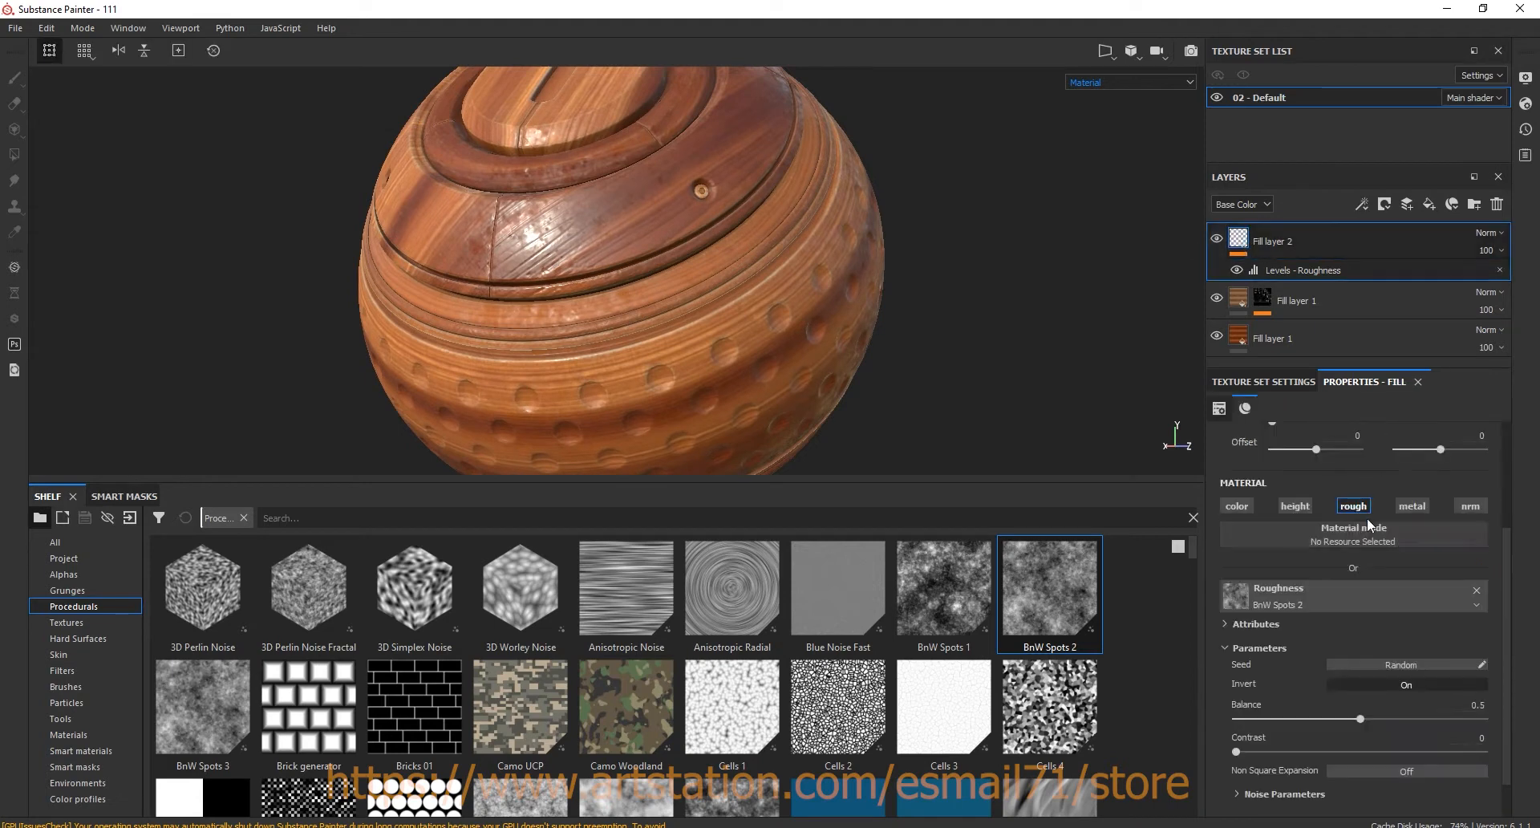
{"action": "double_click", "coordinate": [1360, 539]}
{"action": "type", "text": "2"}
{"action": "key", "text": "Return"}
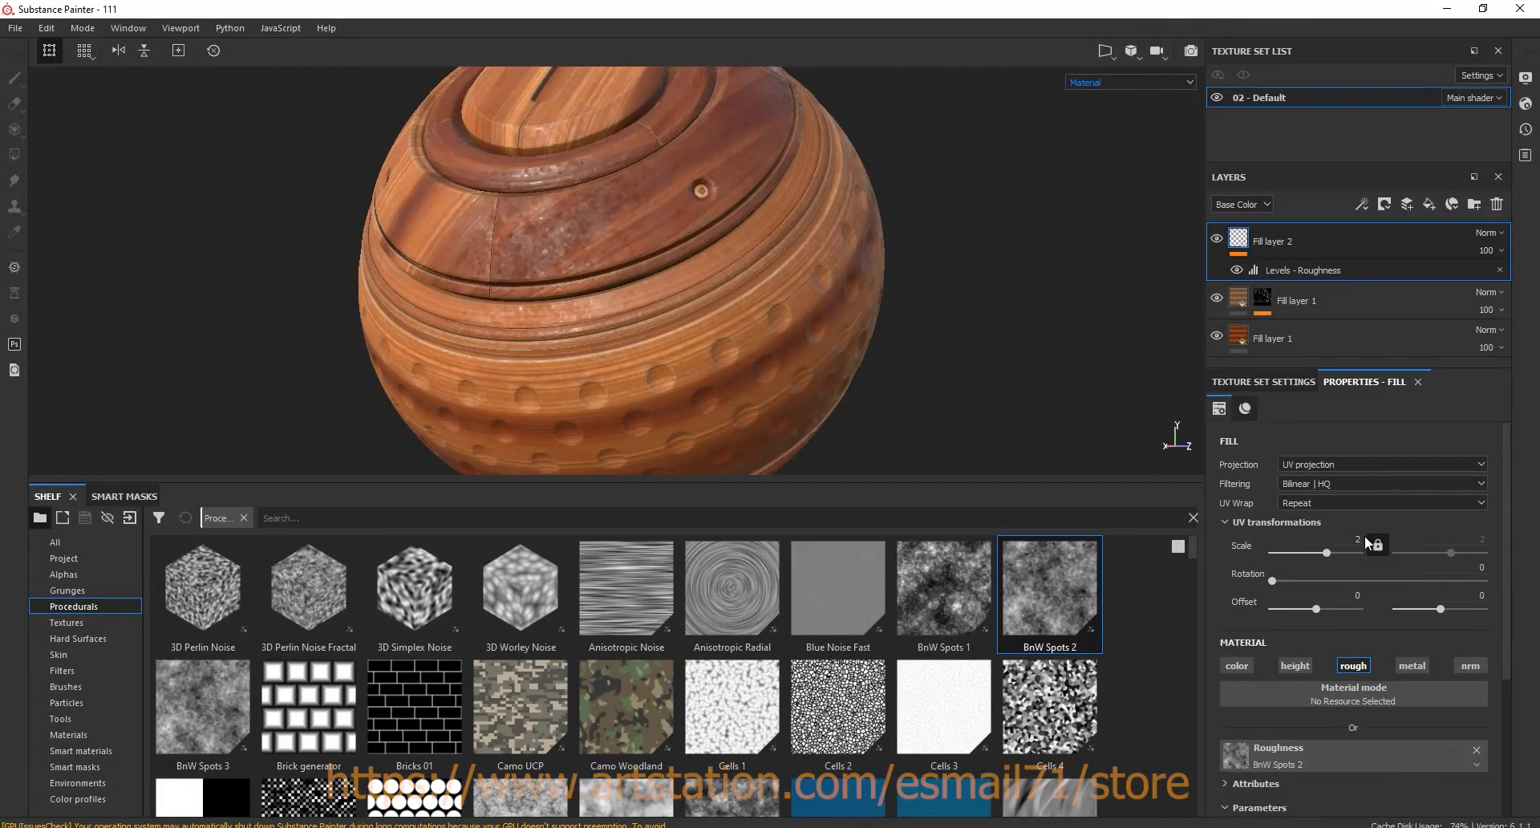
{"action": "left_click_drag", "start_coordinate": [1320, 611], "coordinate": [1334, 611]}
{"action": "left_click_drag", "start_coordinate": [834, 326], "coordinate": [799, 318], "text": "alt"}
- Lower the roughness Levels output white to about 0.51 and slightly reduce its output black, inspecting the gloss
{"action": "left_click", "coordinate": [1301, 270]}
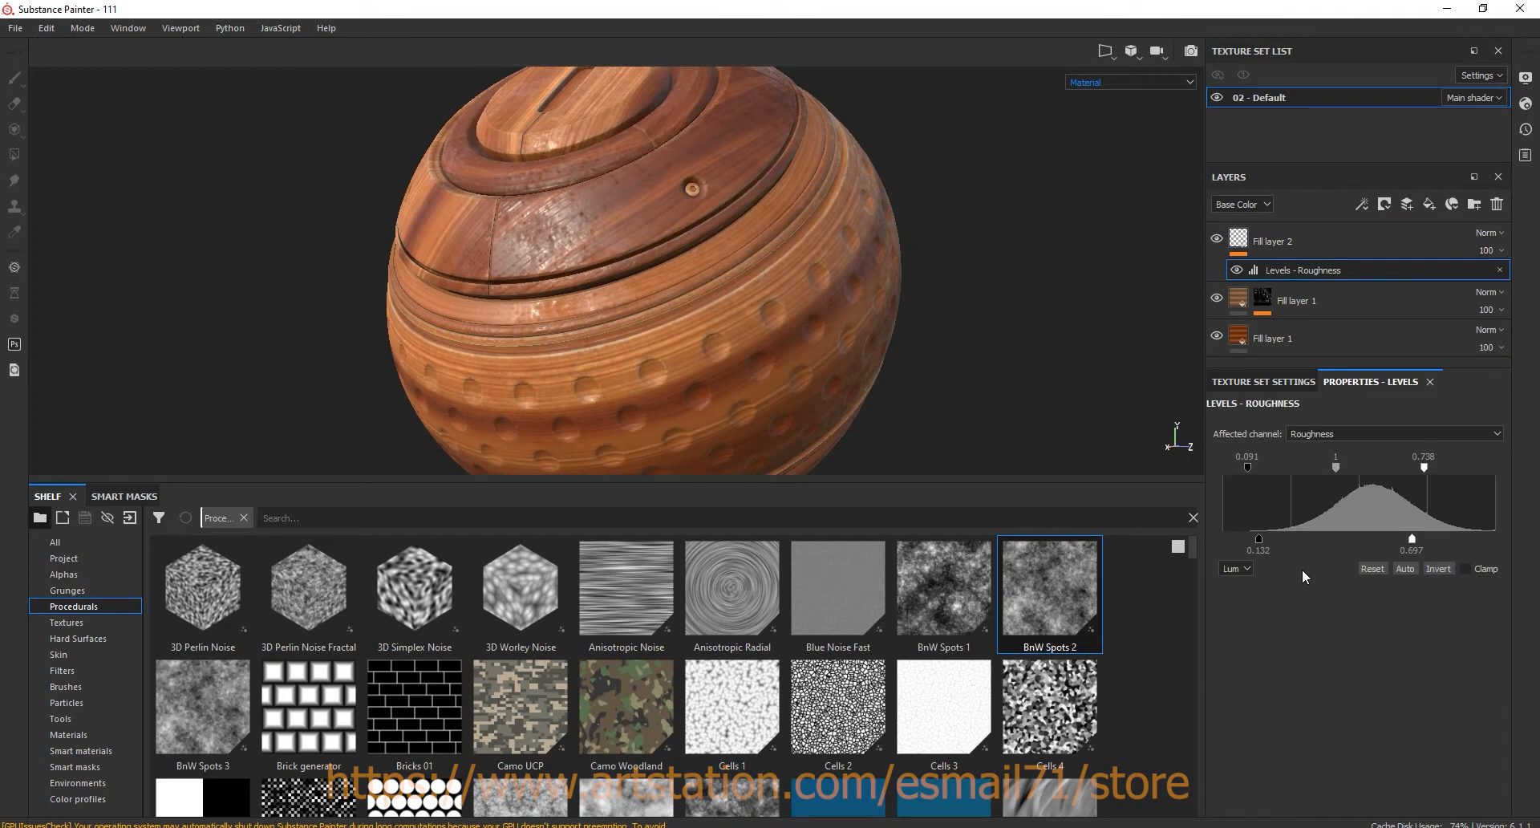
{"action": "left_click_drag", "start_coordinate": [1462, 543], "coordinate": [1363, 542]}
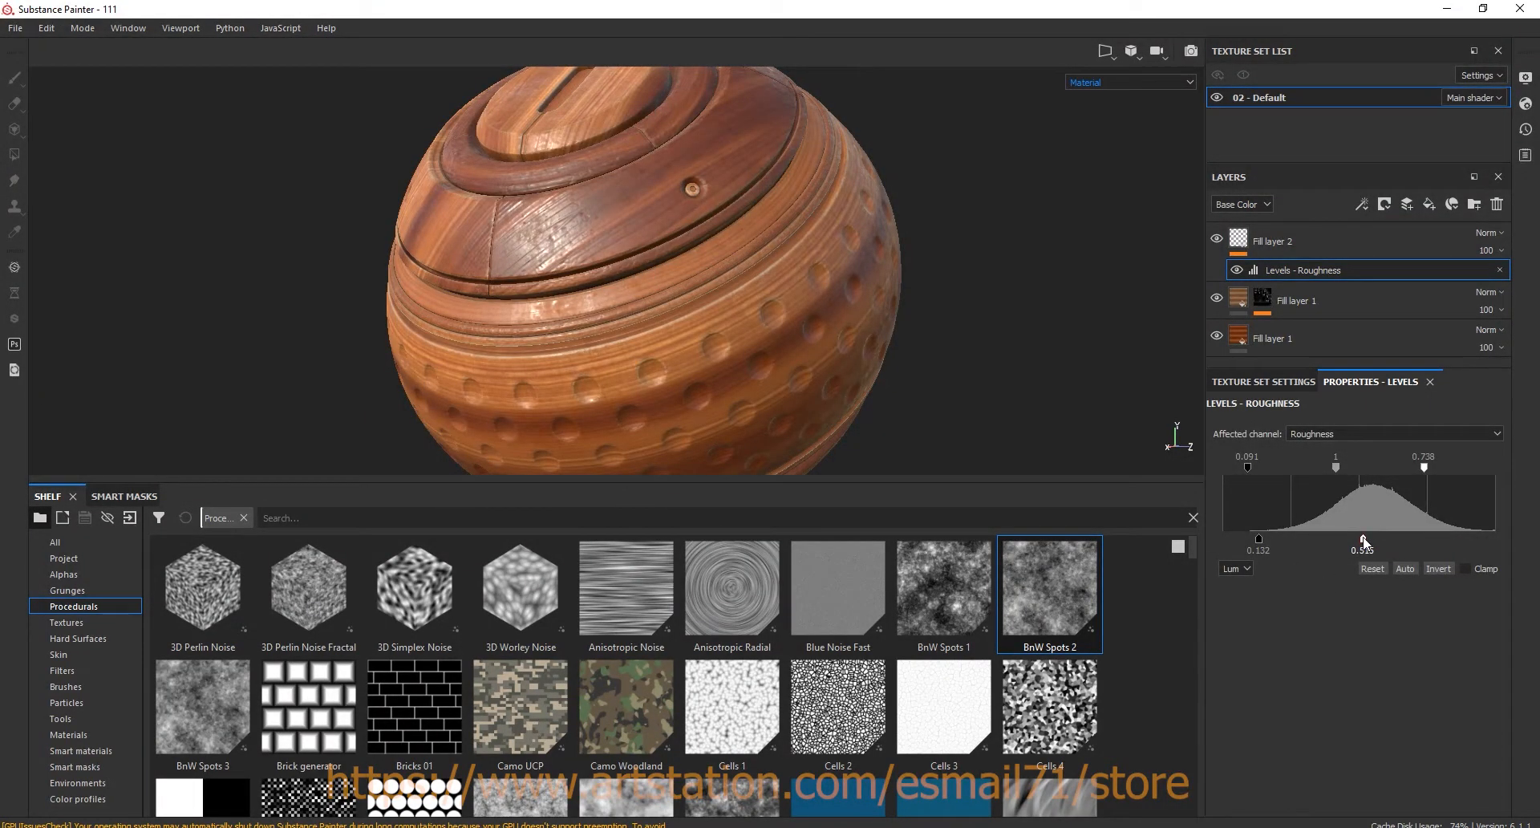
{"action": "mouse_move", "coordinate": [1264, 542]}
{"action": "left_mouse_down"}
{"action": "mouse_move", "coordinate": [1290, 542]}
{"action": "mouse_move", "coordinate": [1254, 542]}
{"action": "left_mouse_up"}
{"action": "mouse_move", "coordinate": [731, 261]}
{"action": "left_mouse_down", "text": "alt"}
{"action": "mouse_move", "coordinate": [709, 267]}
{"action": "mouse_move", "coordinate": [770, 300]}
{"action": "mouse_move", "coordinate": [594, 286]}
{"action": "mouse_move", "coordinate": [734, 283]}
{"action": "left_mouse_up", "text": "alt"}
{"action": "left_click_drag", "start_coordinate": [790, 177], "coordinate": [825, 282], "text": "alt"}
- Create a new layer folder on top of the stack and name it "base wood"
{"action": "left_click", "coordinate": [1239, 245]}
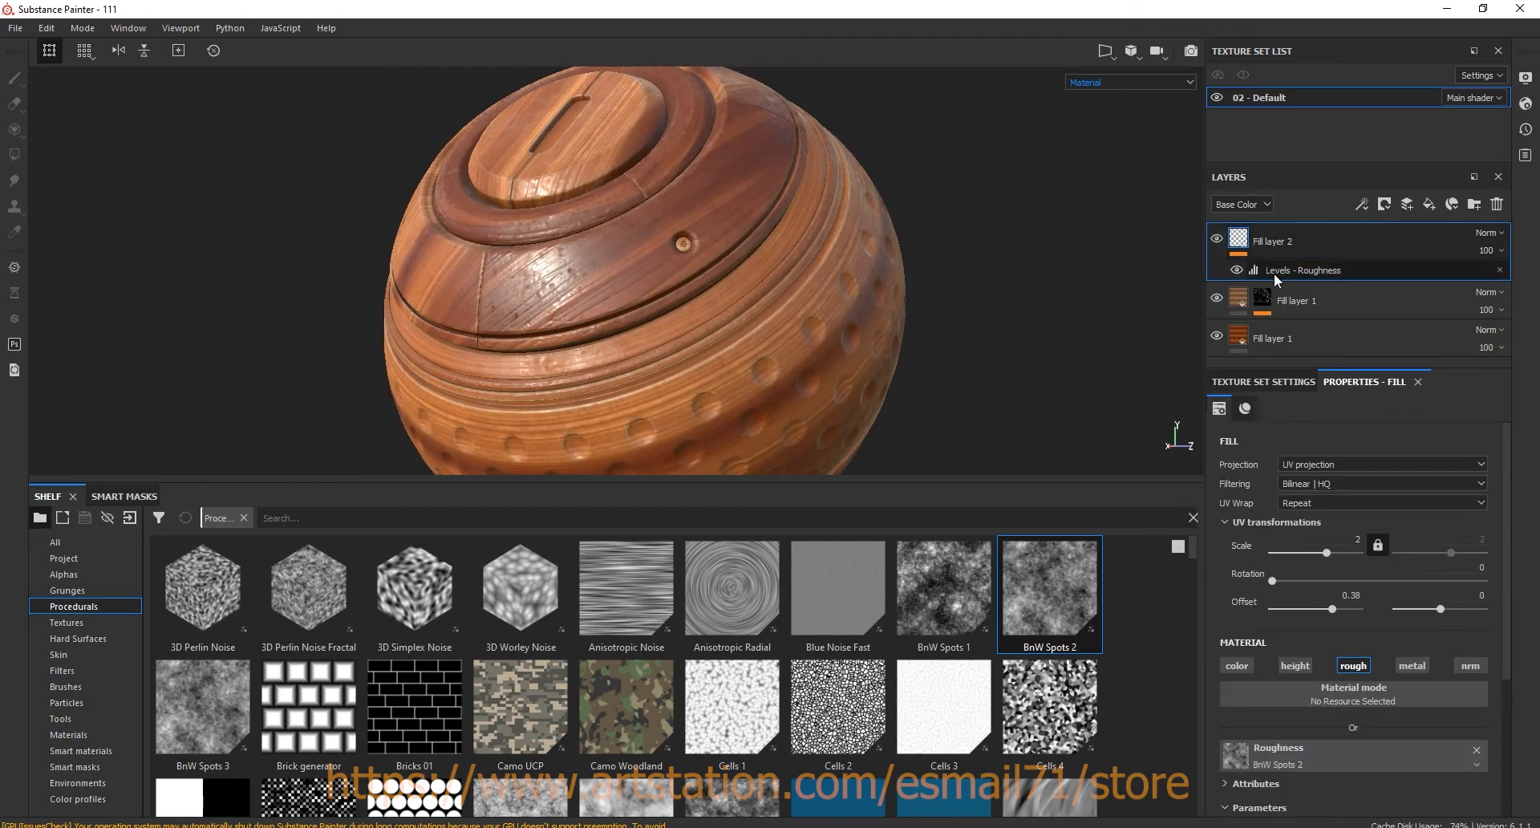
{"action": "left_click", "coordinate": [1473, 206]}
{"action": "double_click", "coordinate": [1291, 241]}
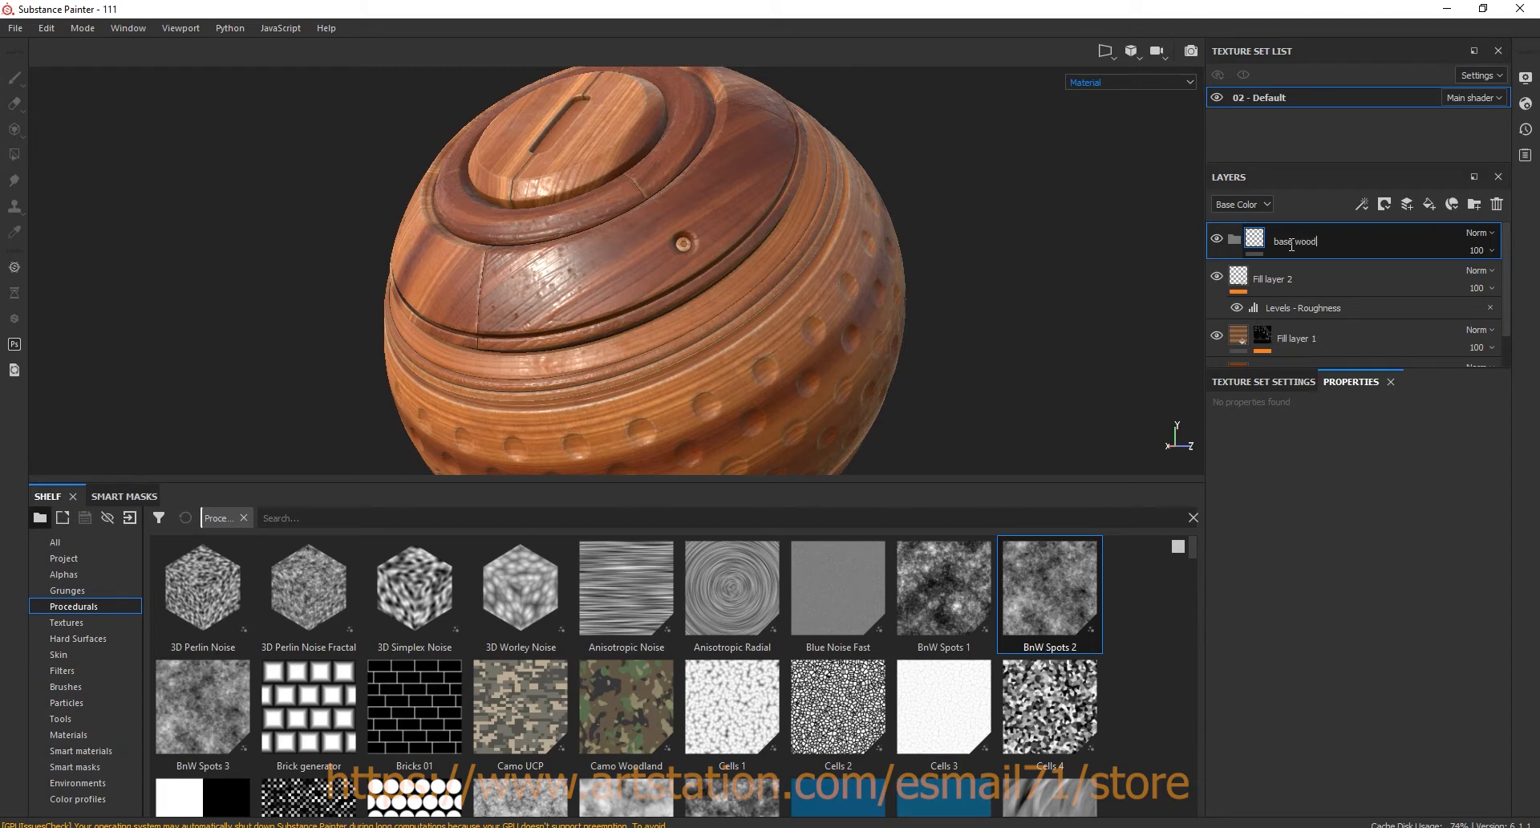
{"action": "key", "text": "Return"}
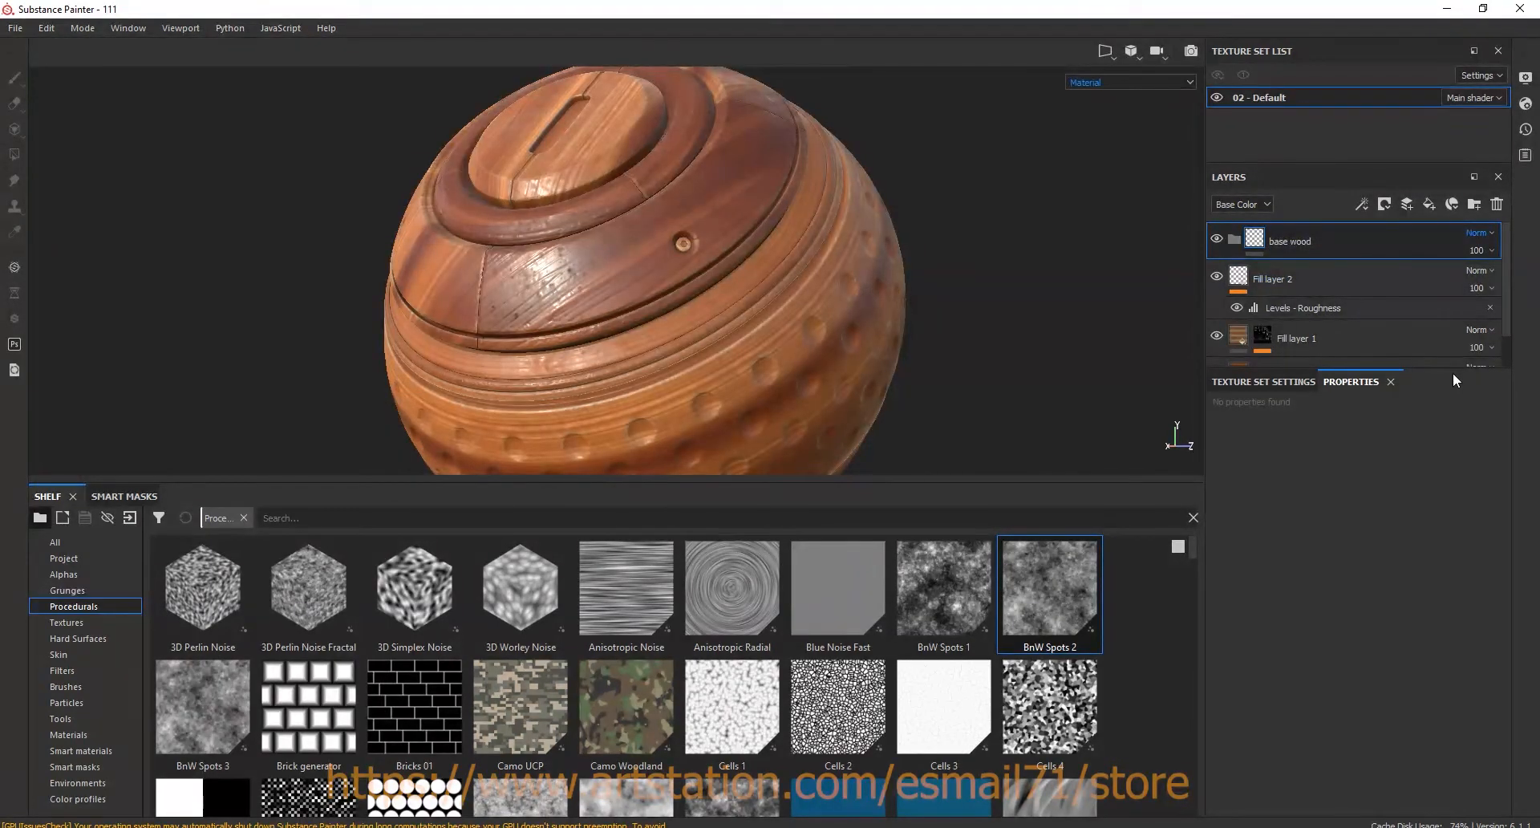
- Move all three fill layers into the base wood folder and collapse it
{"action": "left_click_drag", "start_coordinate": [1455, 368], "coordinate": [1436, 482]}
{"action": "left_click", "coordinate": [1336, 383]}
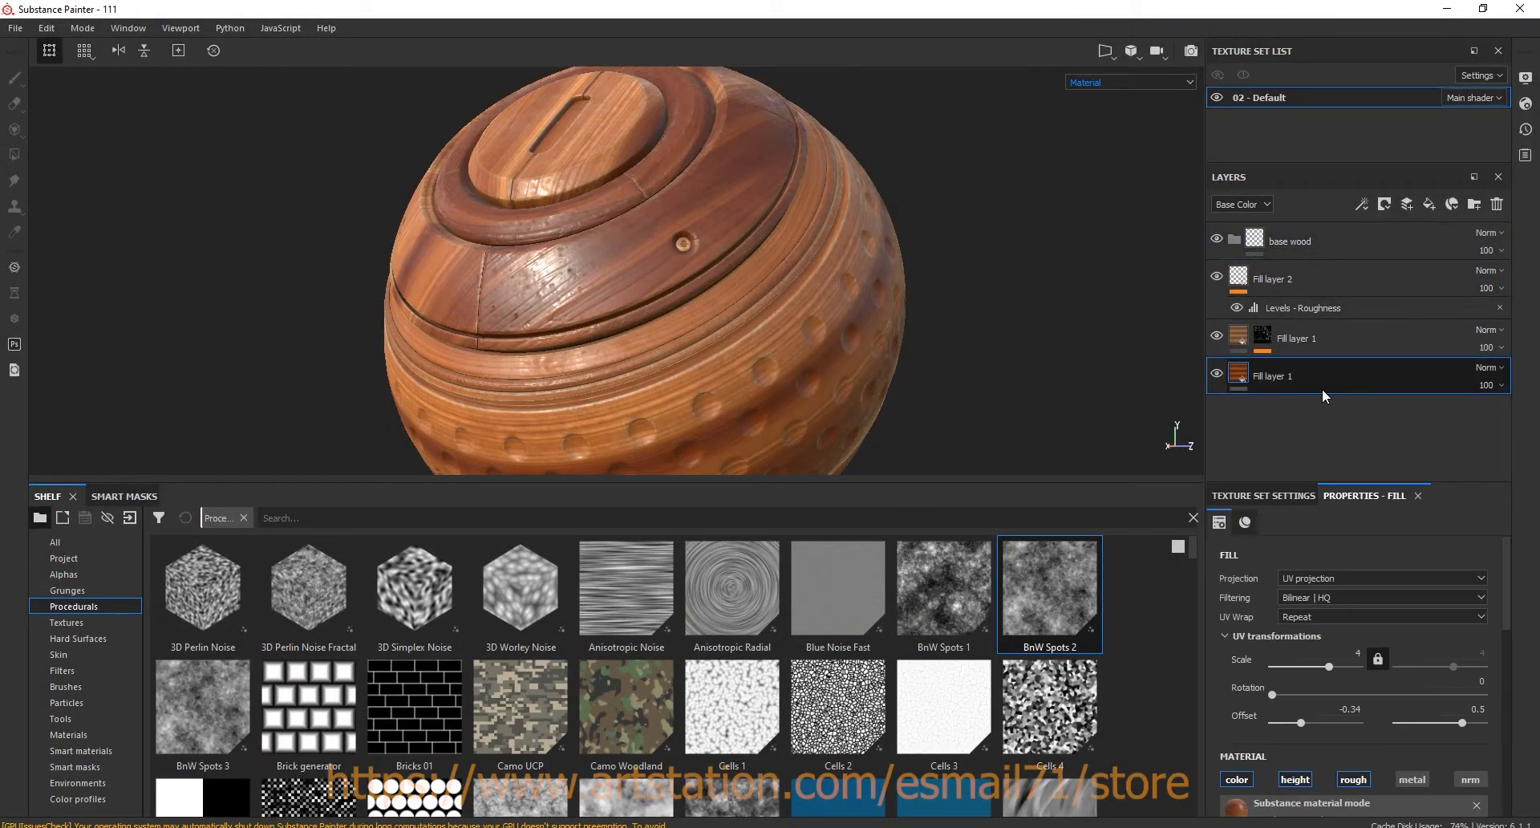
{"action": "left_click", "coordinate": [1316, 338], "text": "shift"}
{"action": "left_click", "coordinate": [1306, 306]}
{"action": "left_click", "coordinate": [1316, 269]}
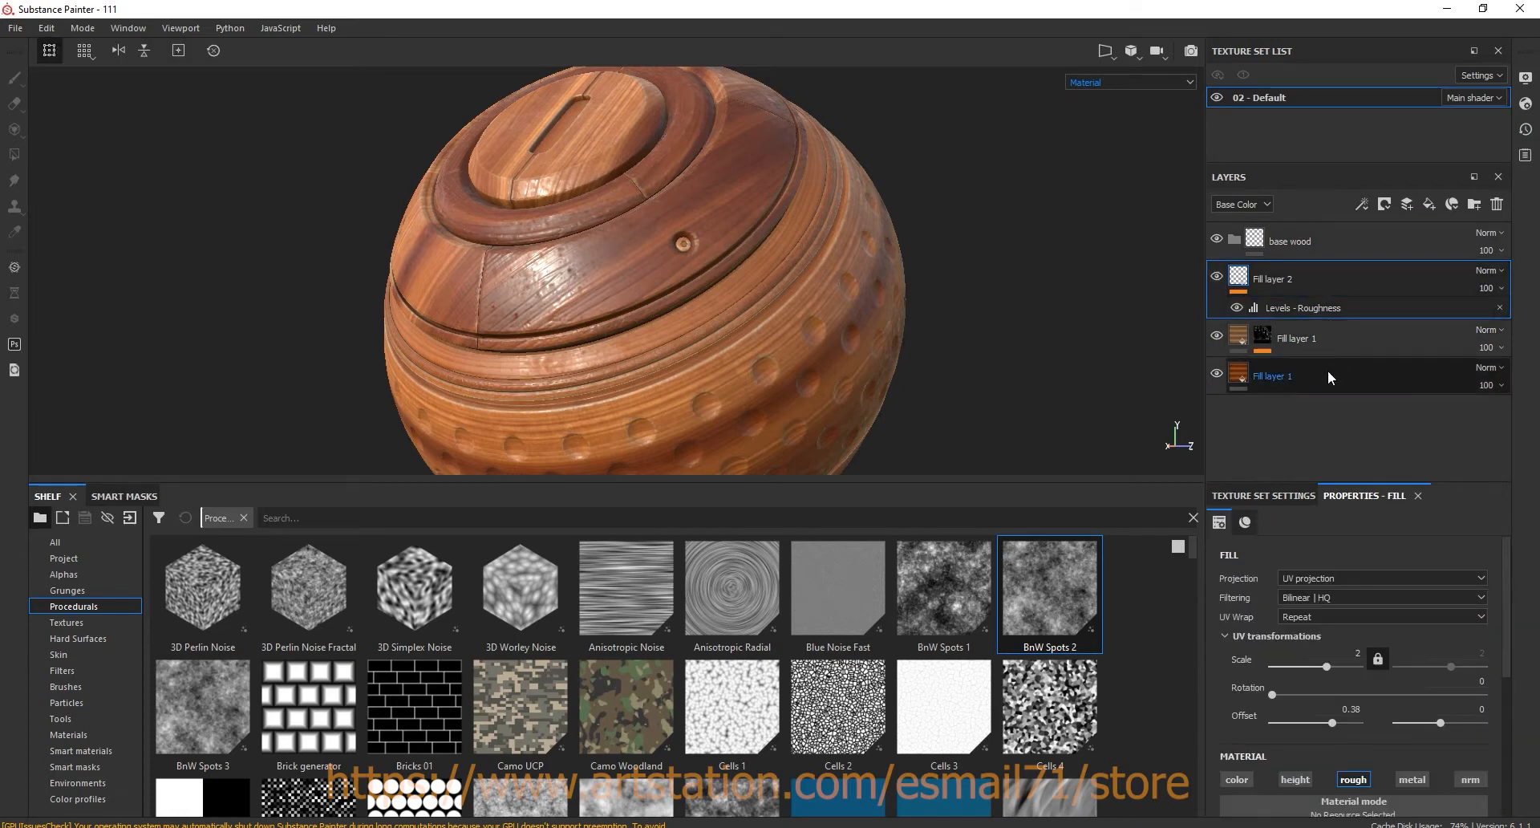
{"action": "left_click", "coordinate": [1327, 370], "text": "shift"}
{"action": "left_click_drag", "start_coordinate": [1310, 325], "coordinate": [1301, 237]}
{"action": "left_click", "coordinate": [1235, 239]}
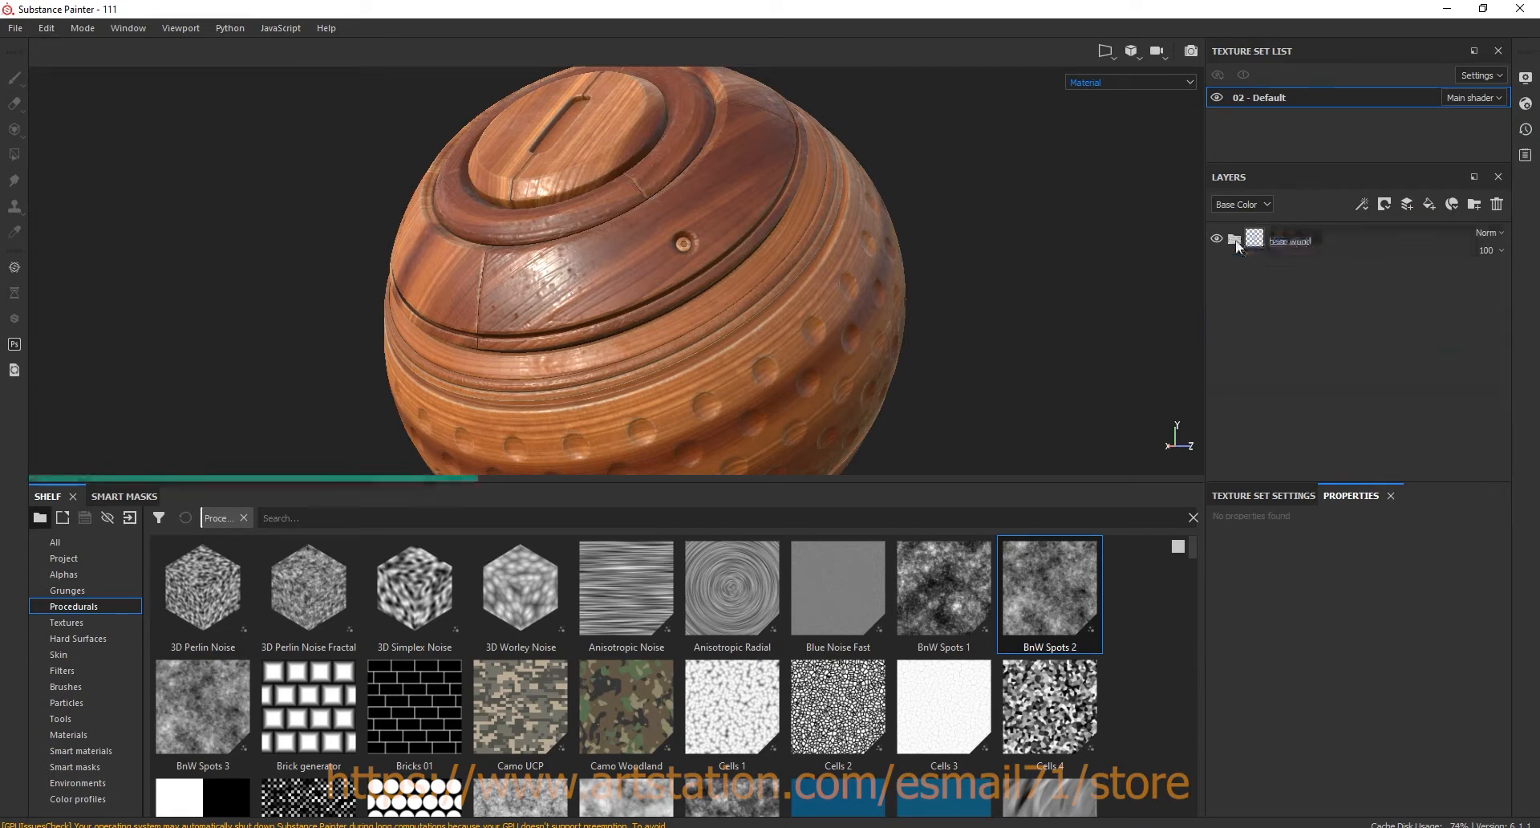
- Add a new fill layer above the base wood folder and enlarge the space for its properties
{"action": "left_click", "coordinate": [1325, 248]}
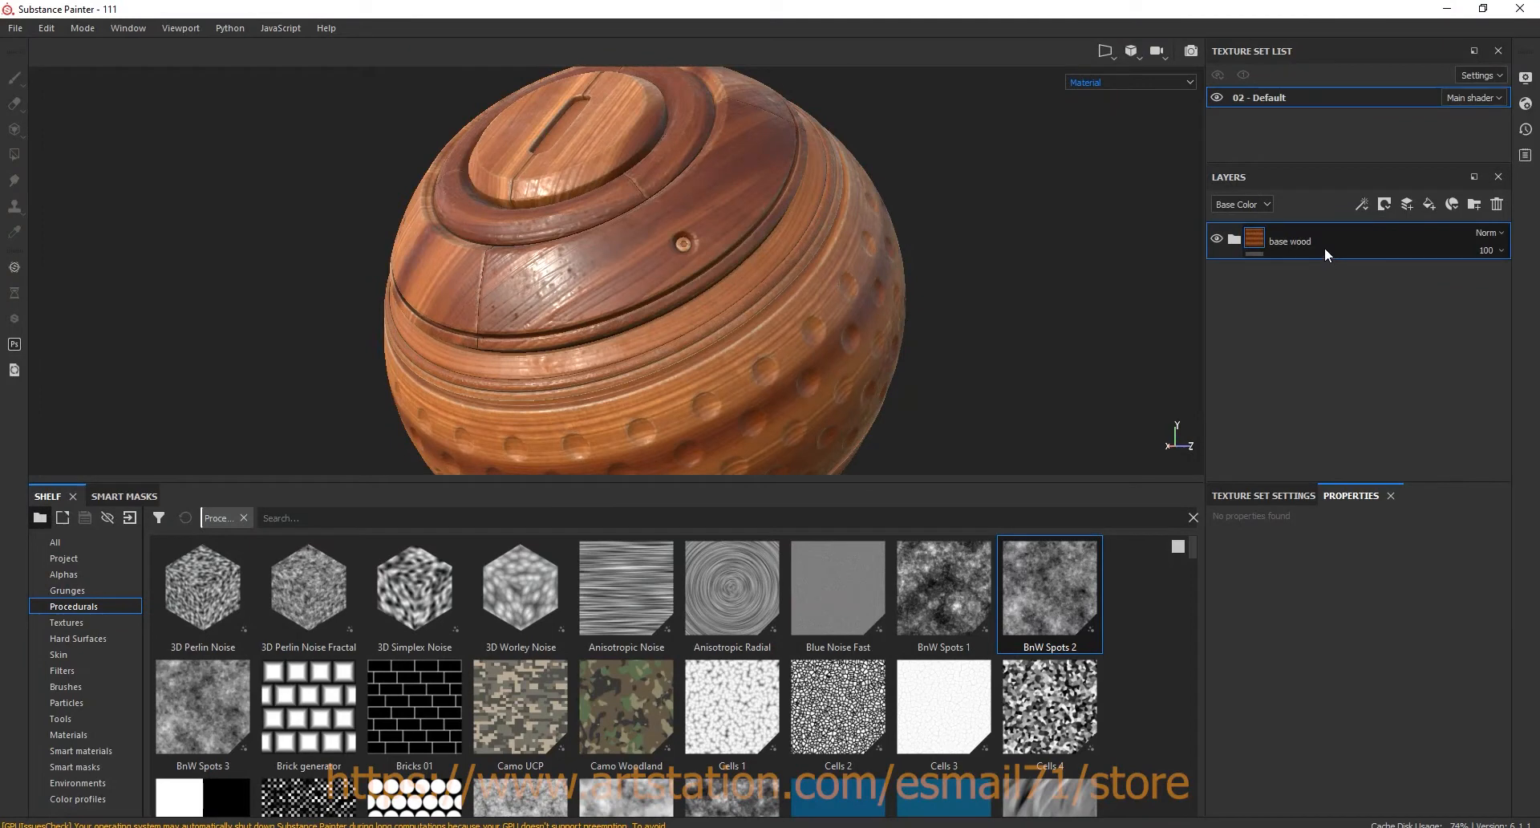
{"action": "left_click", "coordinate": [1428, 201]}
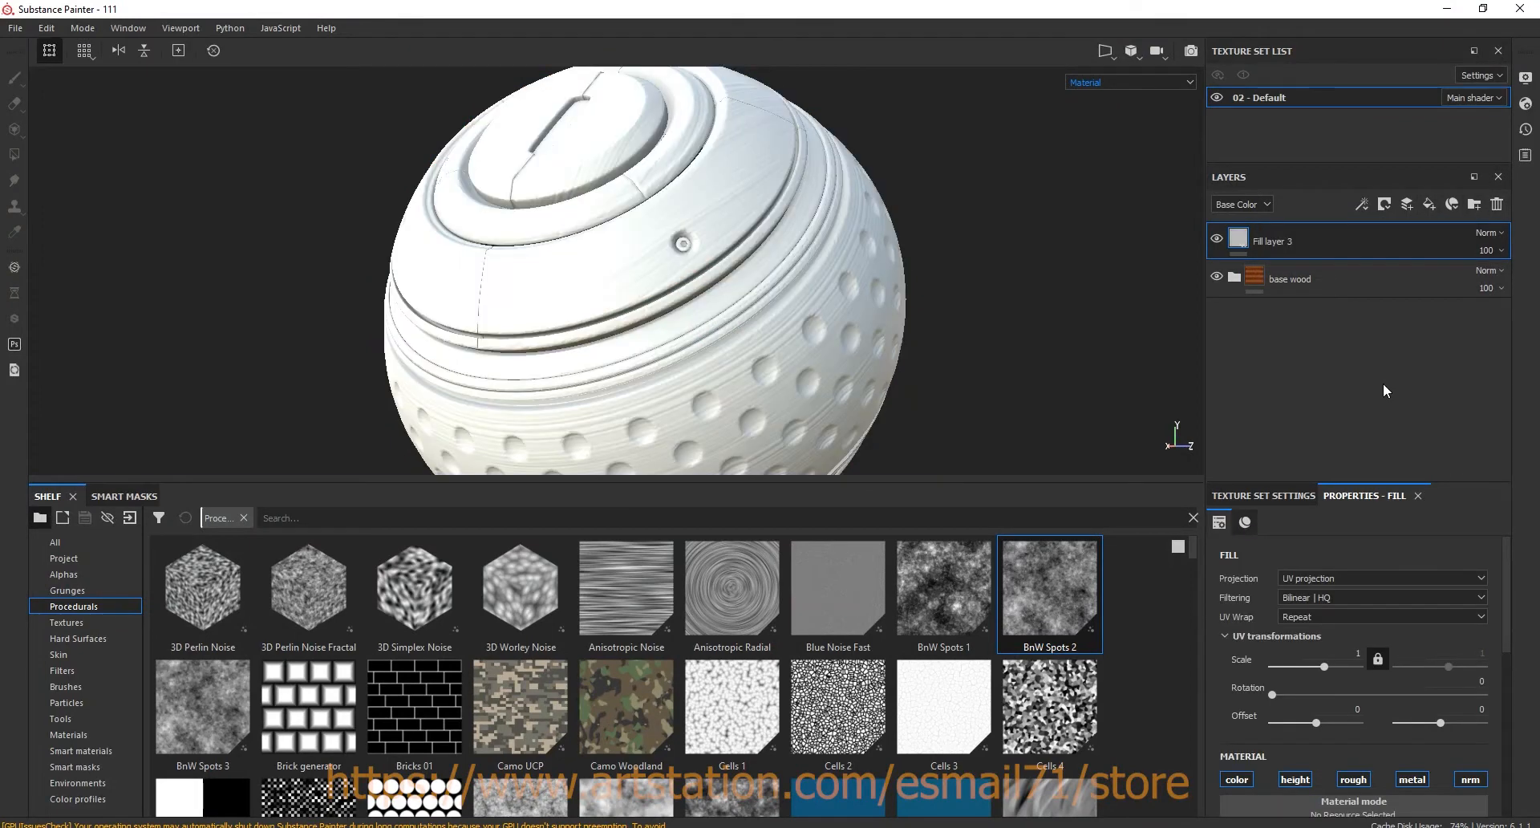
{"action": "left_click_drag", "start_coordinate": [1447, 482], "coordinate": [1448, 359]}
- Set the new fill layer's base color to a dark brown, R 0.049, G 0.037, B 0.031
{"action": "scroll", "coordinate": [1502, 531], "scroll_direction": "down", "scroll_amount": 5}
{"action": "left_click", "coordinate": [1416, 522]}
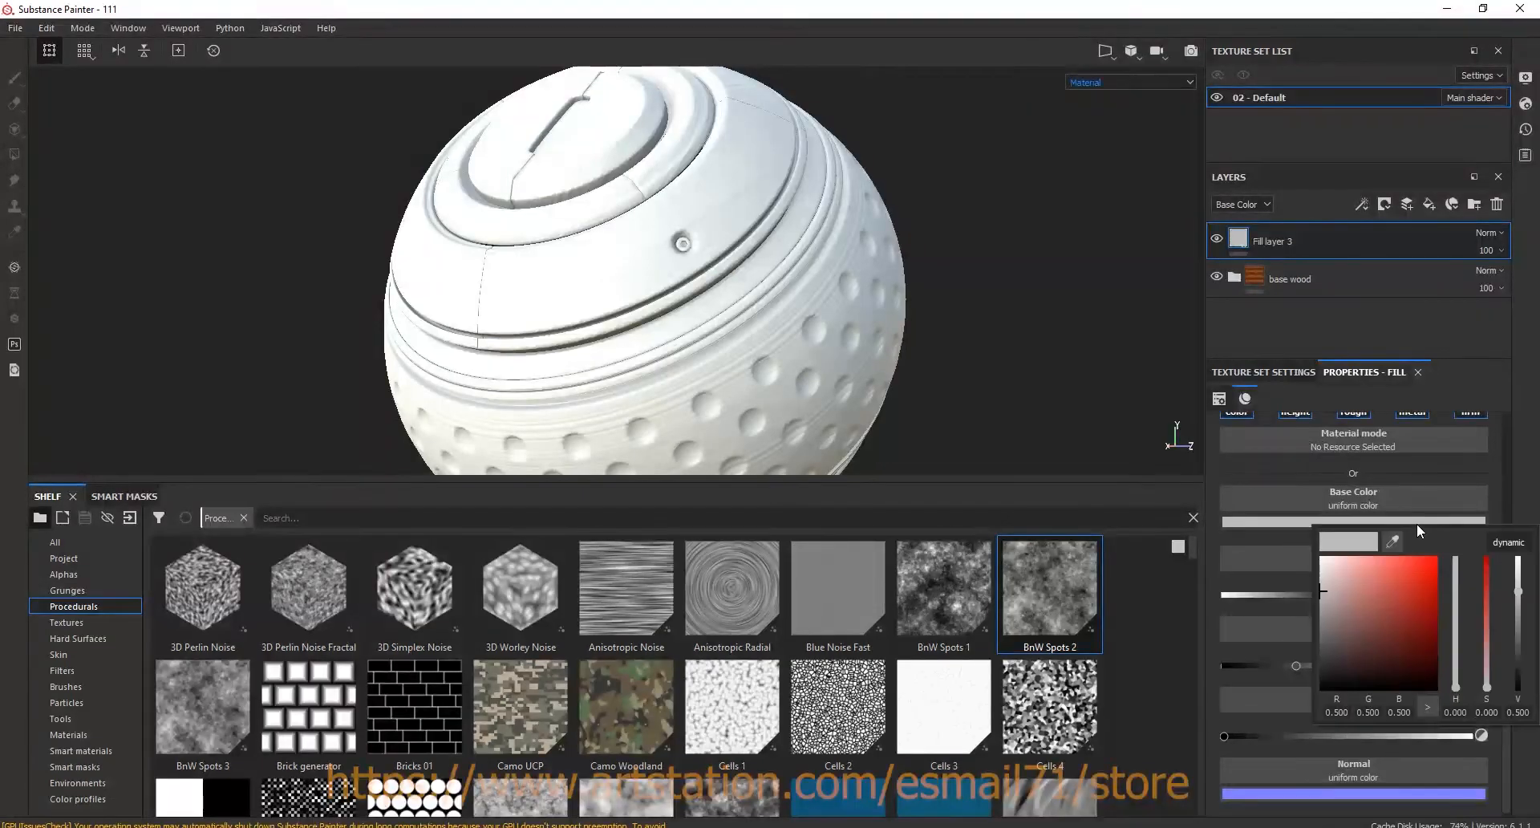
{"action": "left_click", "coordinate": [1457, 688]}
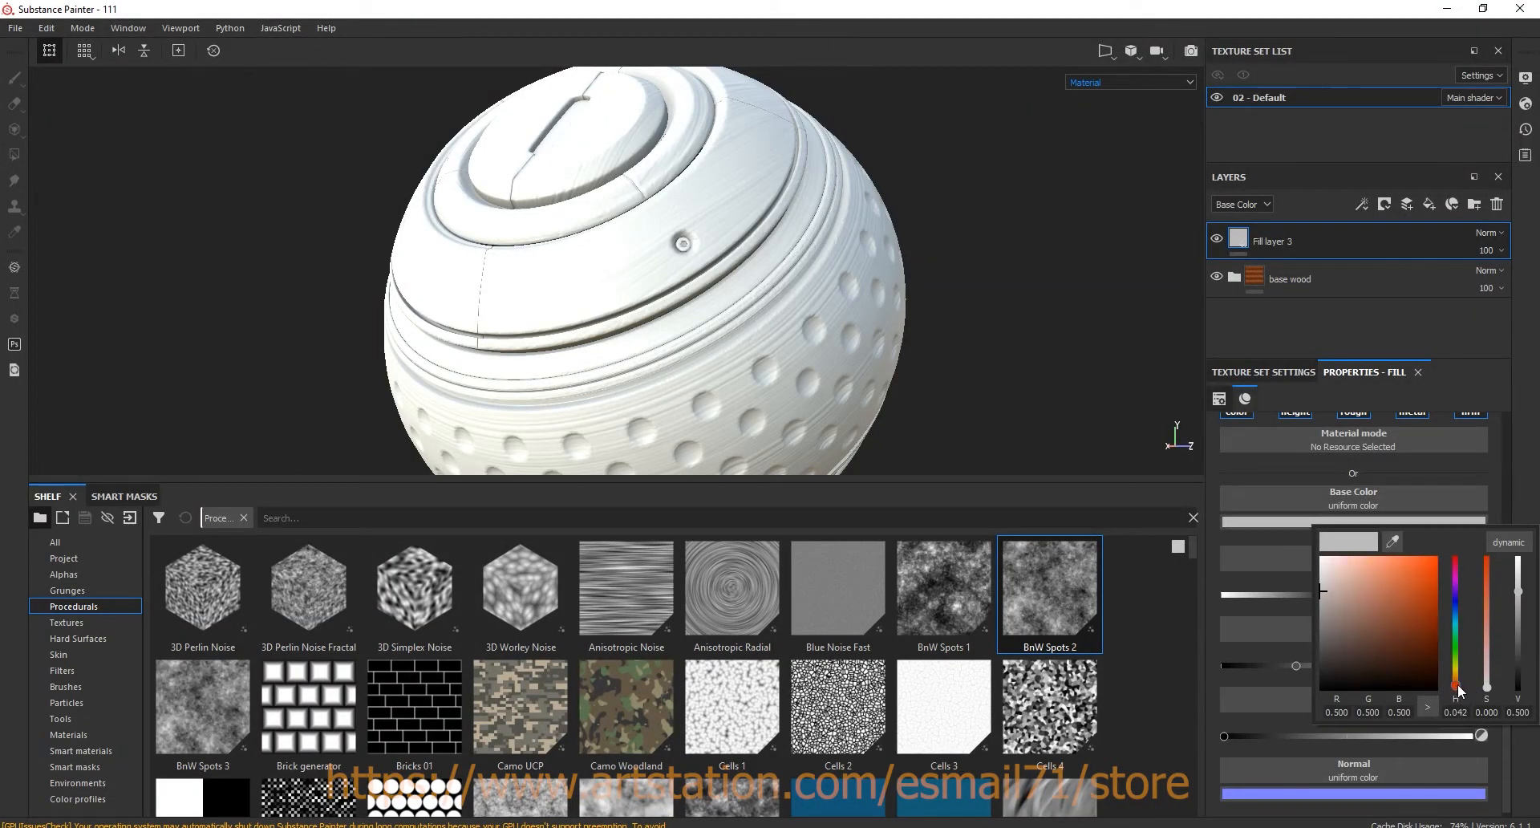
{"action": "left_click_drag", "start_coordinate": [1458, 690], "coordinate": [1456, 681]}
{"action": "left_click", "coordinate": [1342, 658]}
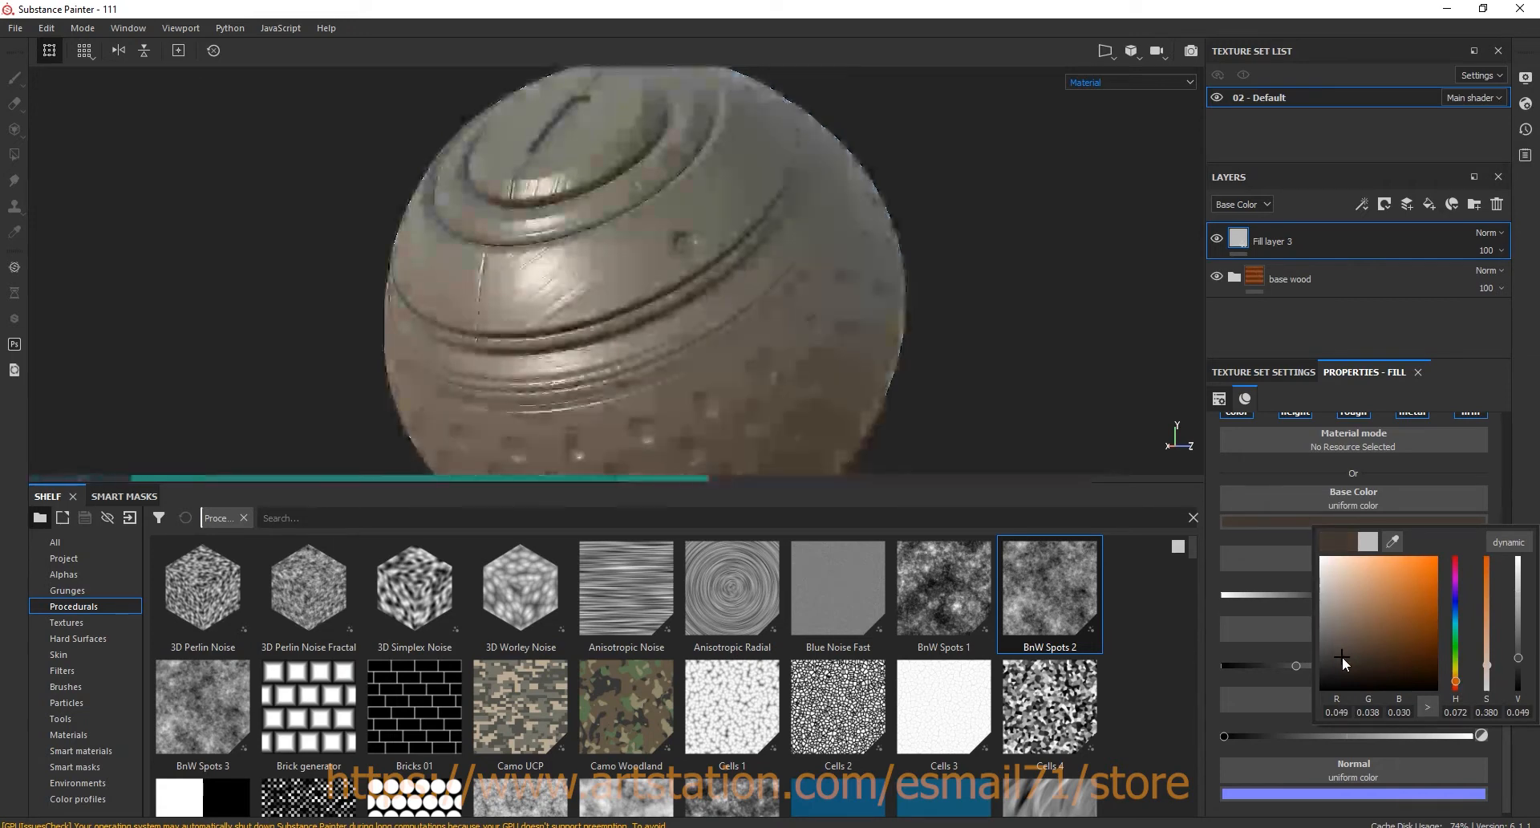
{"action": "left_click", "coordinate": [1458, 686]}
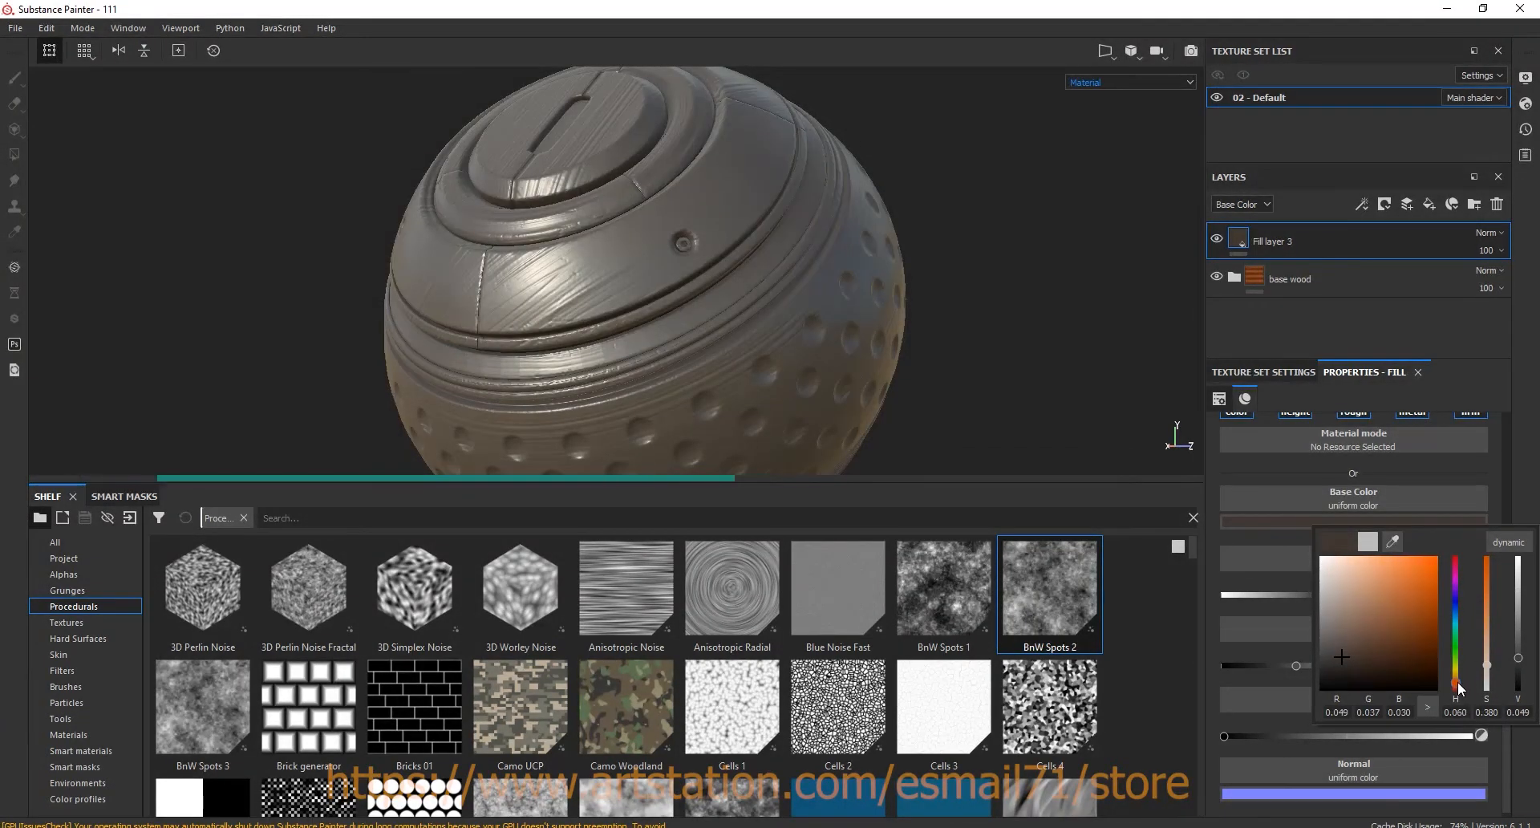
{"action": "left_click", "coordinate": [1489, 672]}
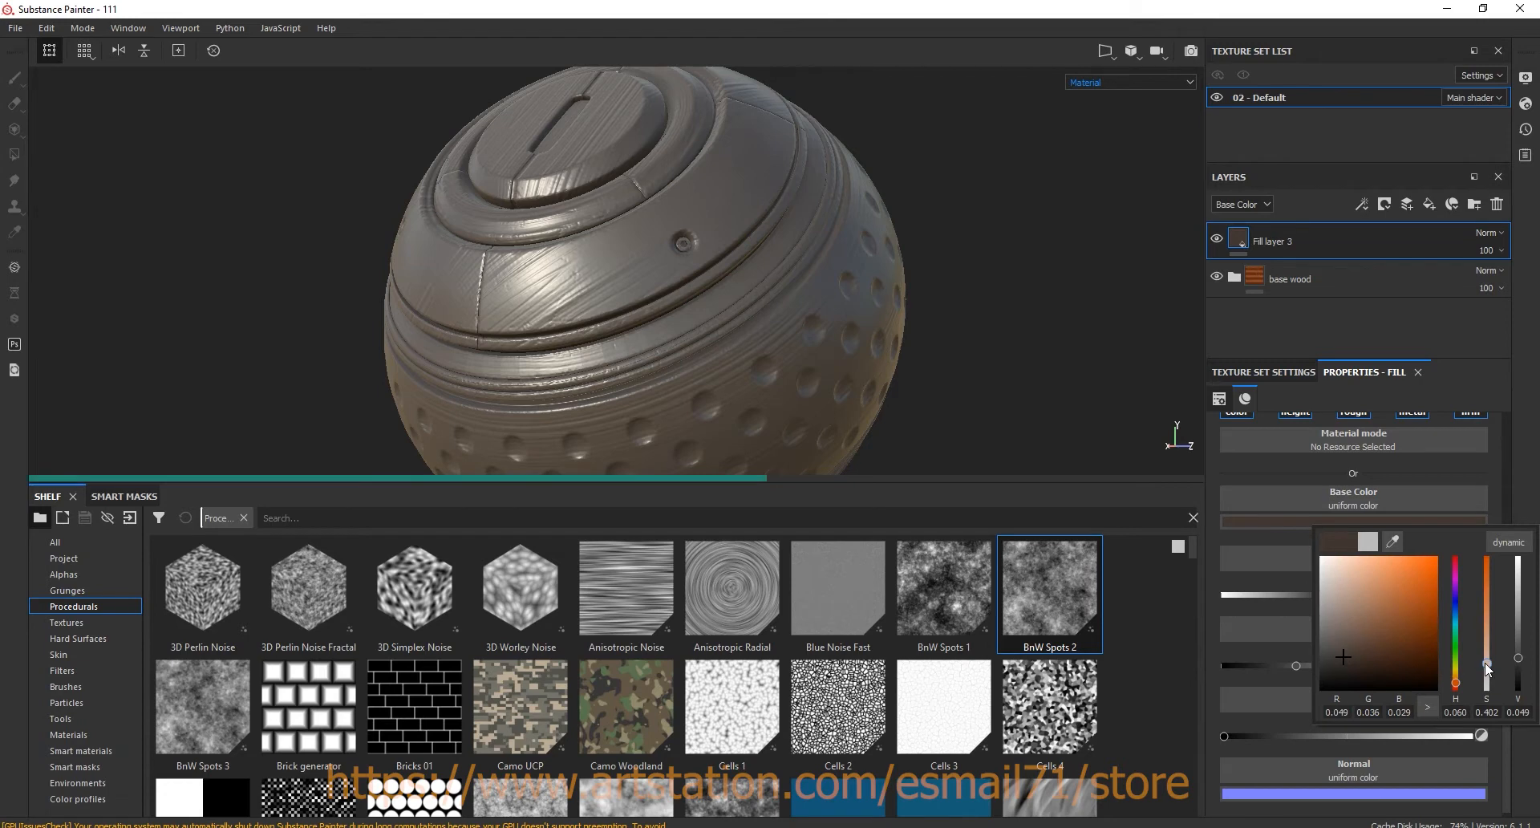
{"action": "left_click", "coordinate": [1488, 670]}
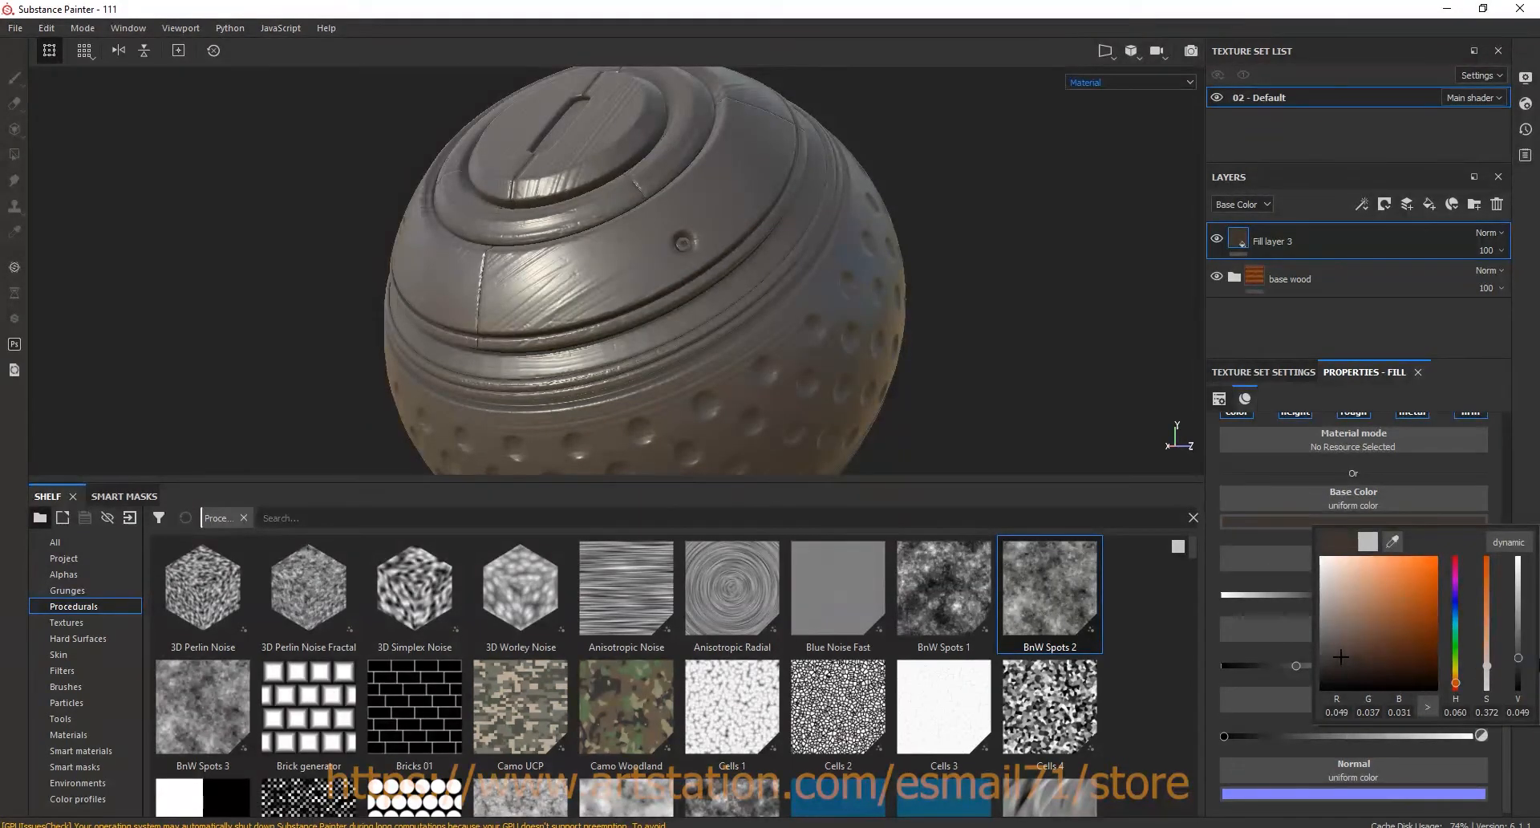
- Lighten the fill layer's base color to R 0.064, G 0.049, B 0.040 and set its roughness to about 0.65
{"action": "left_click", "coordinate": [1521, 658]}
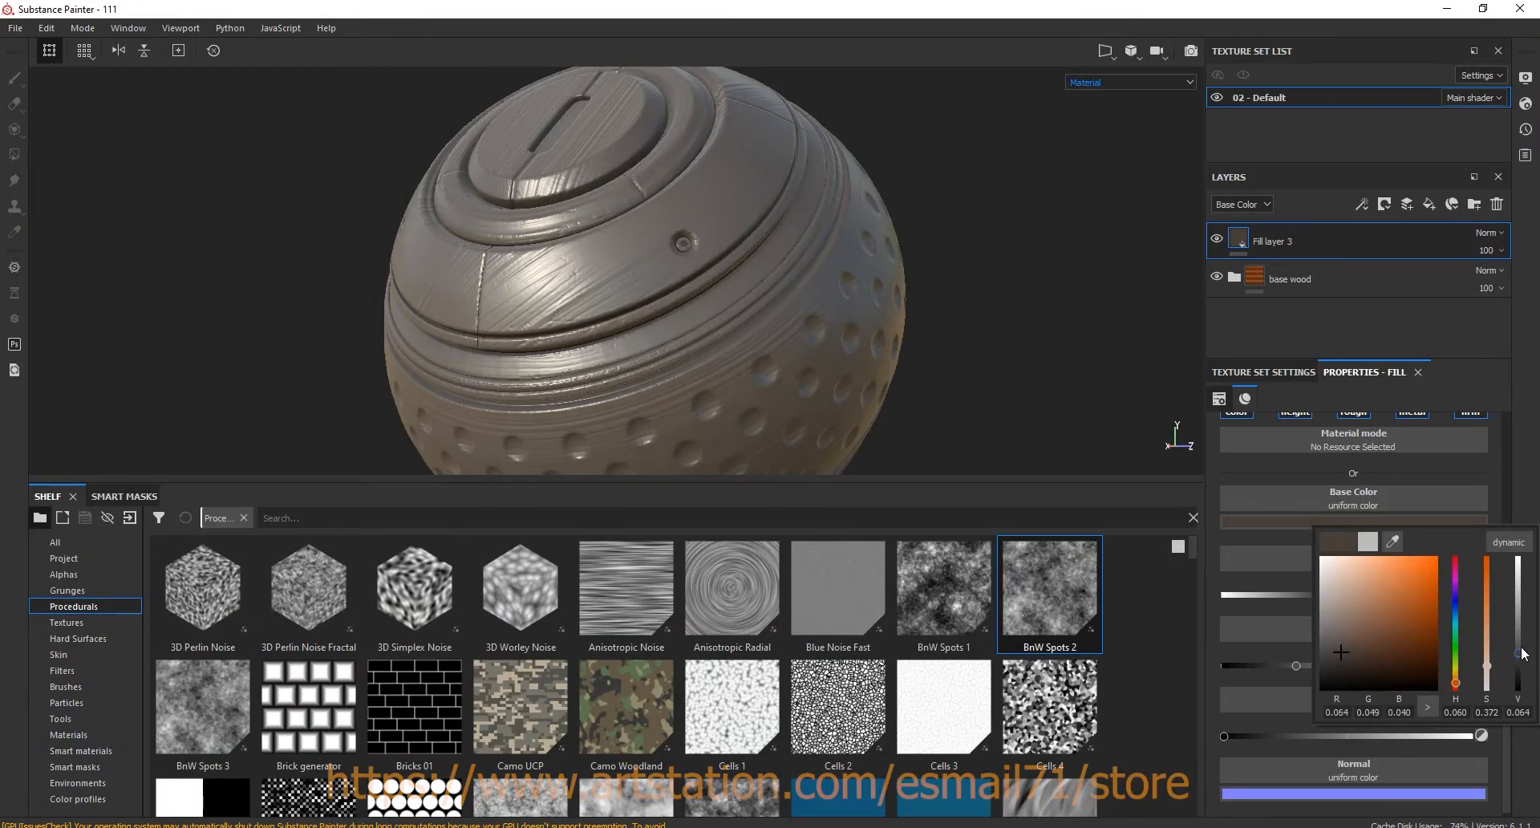
{"action": "left_click", "coordinate": [1505, 488]}
{"action": "left_click_drag", "start_coordinate": [1505, 492], "coordinate": [1504, 679]}
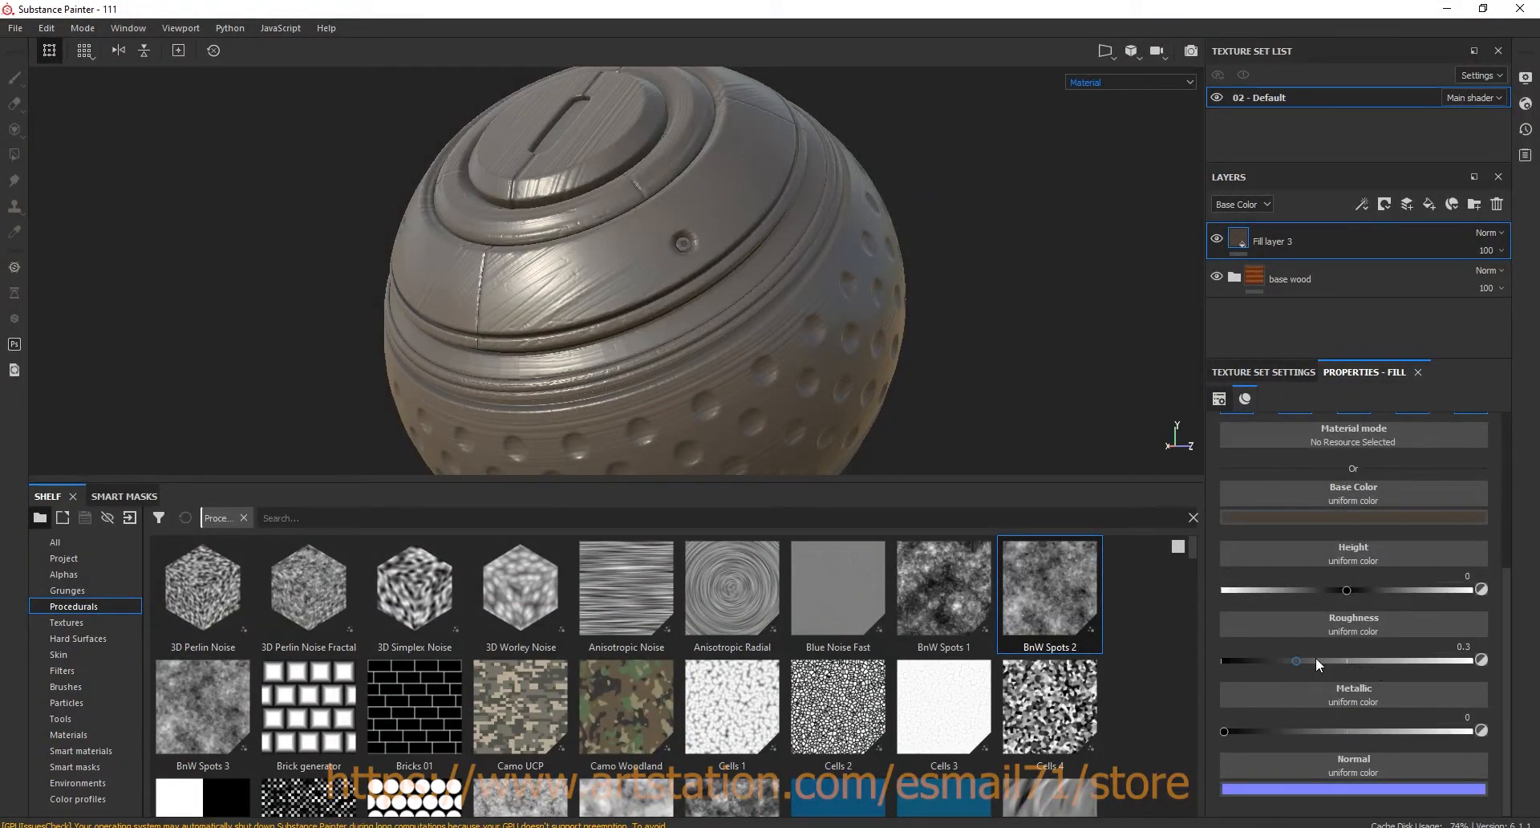
{"action": "left_click_drag", "start_coordinate": [1298, 658], "coordinate": [1346, 658]}
{"action": "left_click_drag", "start_coordinate": [1346, 659], "coordinate": [1385, 660]}
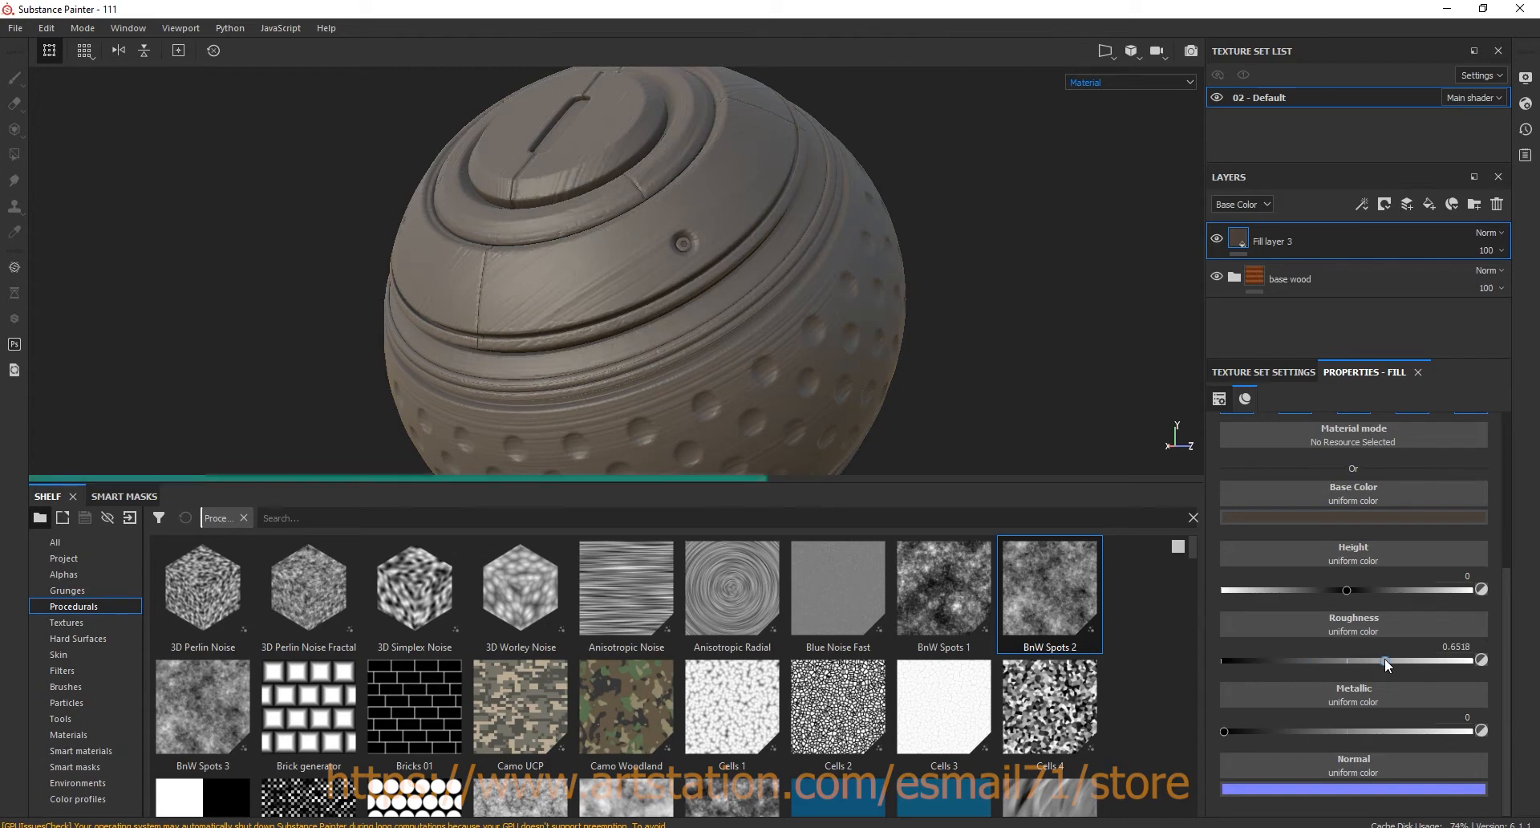
- Disable the normal, height and metallic channels of the brown fill layer
{"action": "left_click_drag", "start_coordinate": [1507, 656], "coordinate": [1503, 526]}
{"action": "left_click", "coordinate": [1472, 652]}
{"action": "left_click", "coordinate": [1295, 652]}
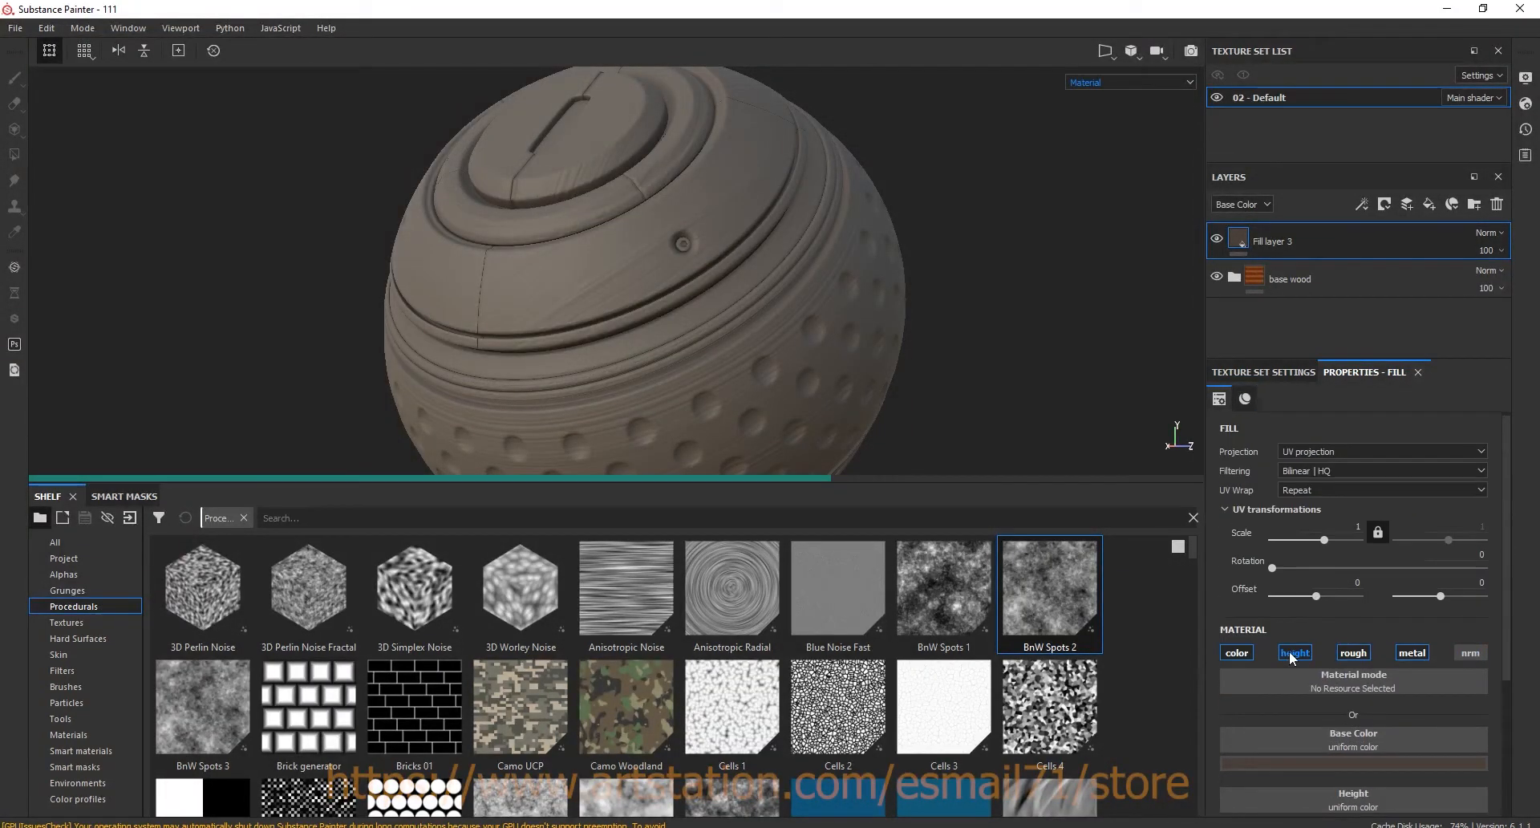
{"action": "left_click", "coordinate": [1411, 652]}
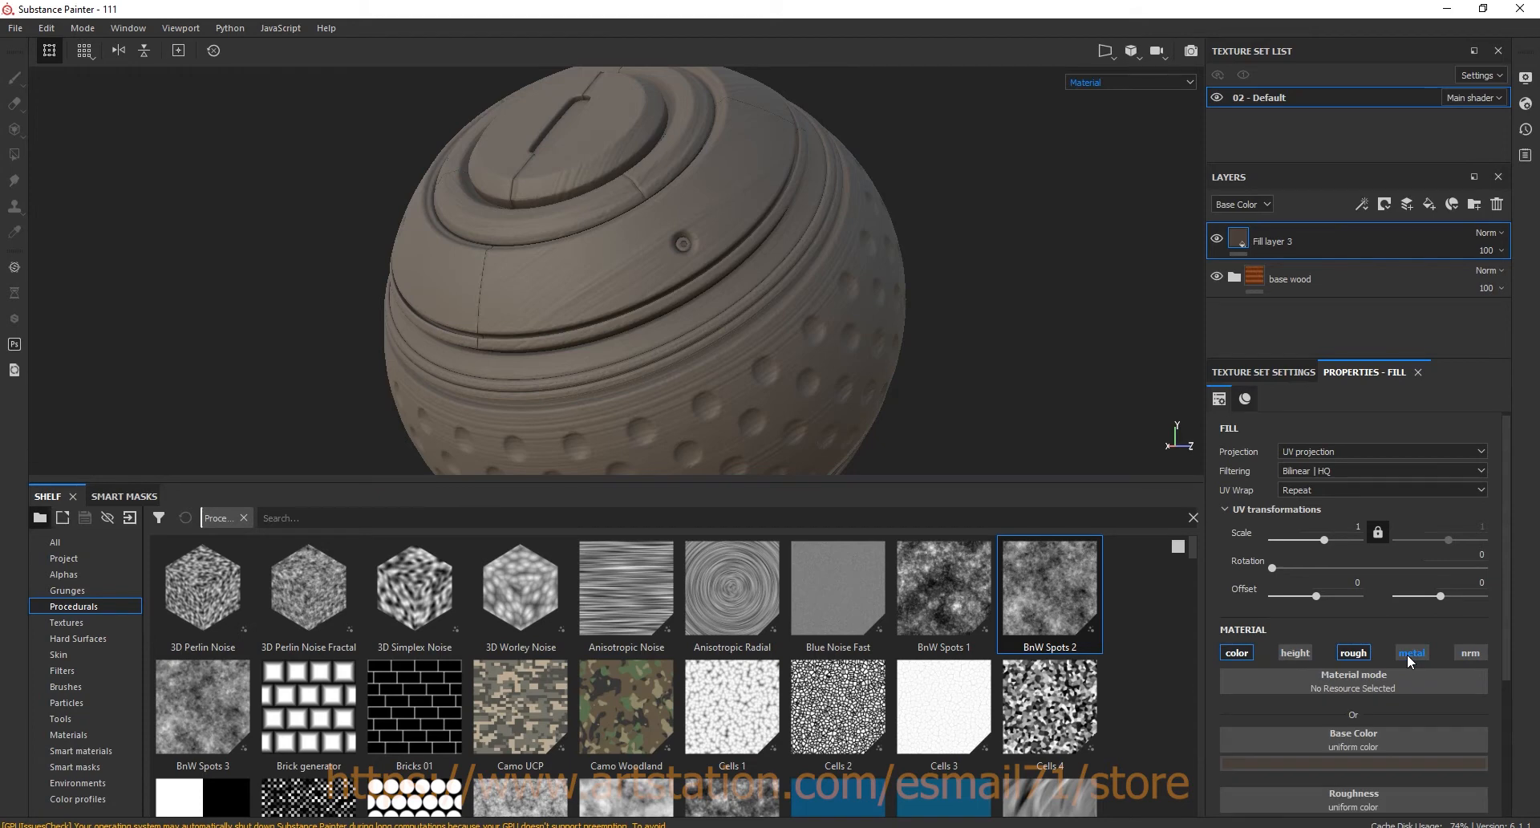
- Add a black mask to the brown fill layer and drive it with a Dirt generator
{"action": "left_click", "coordinate": [1393, 205]}
{"action": "left_click", "coordinate": [1399, 238]}
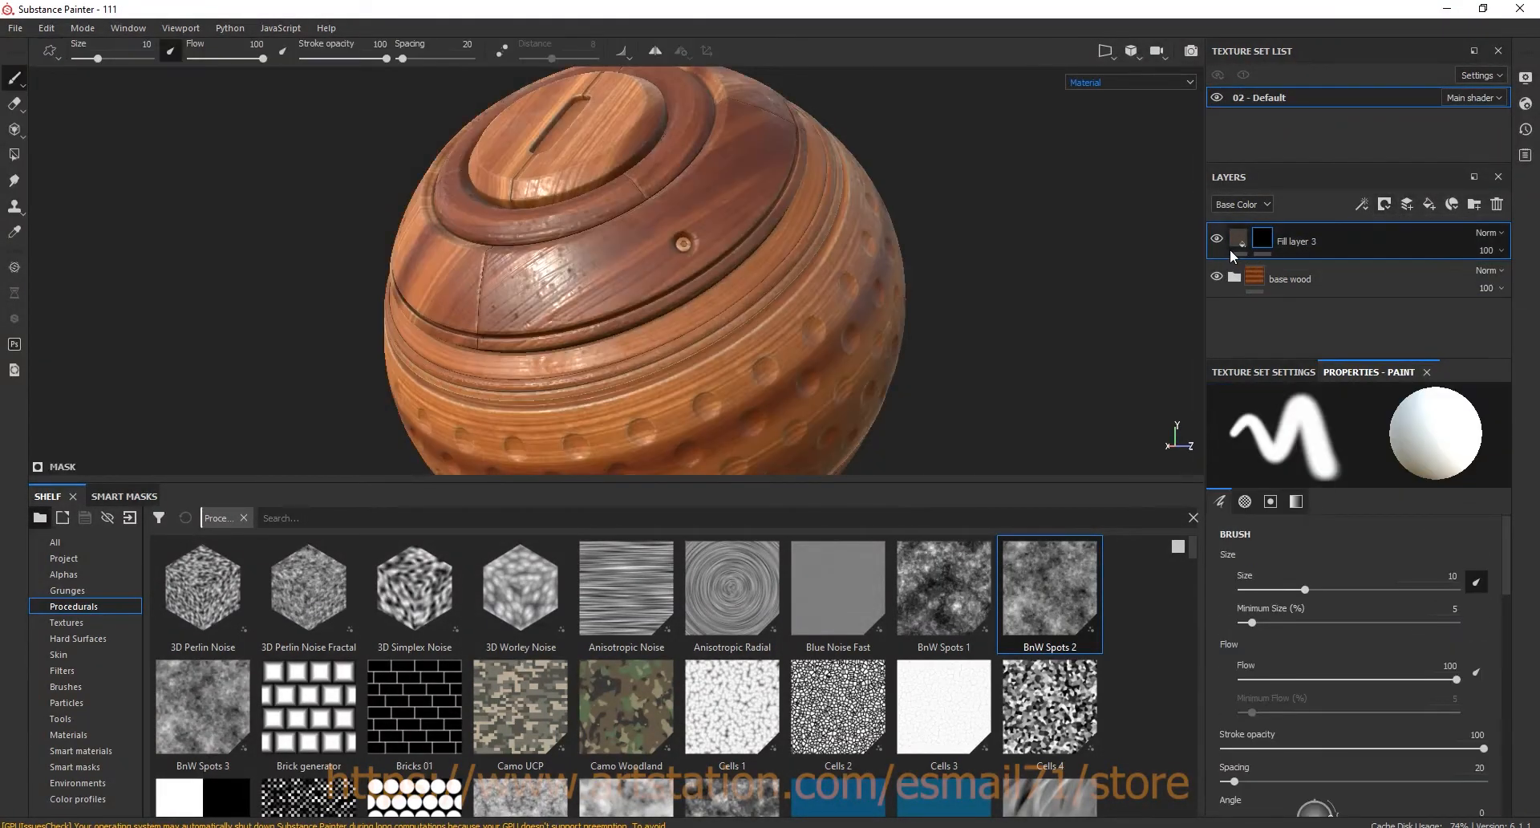
{"action": "left_click", "coordinate": [1363, 209]}
{"action": "left_click", "coordinate": [1379, 231]}
{"action": "left_click", "coordinate": [1359, 423]}
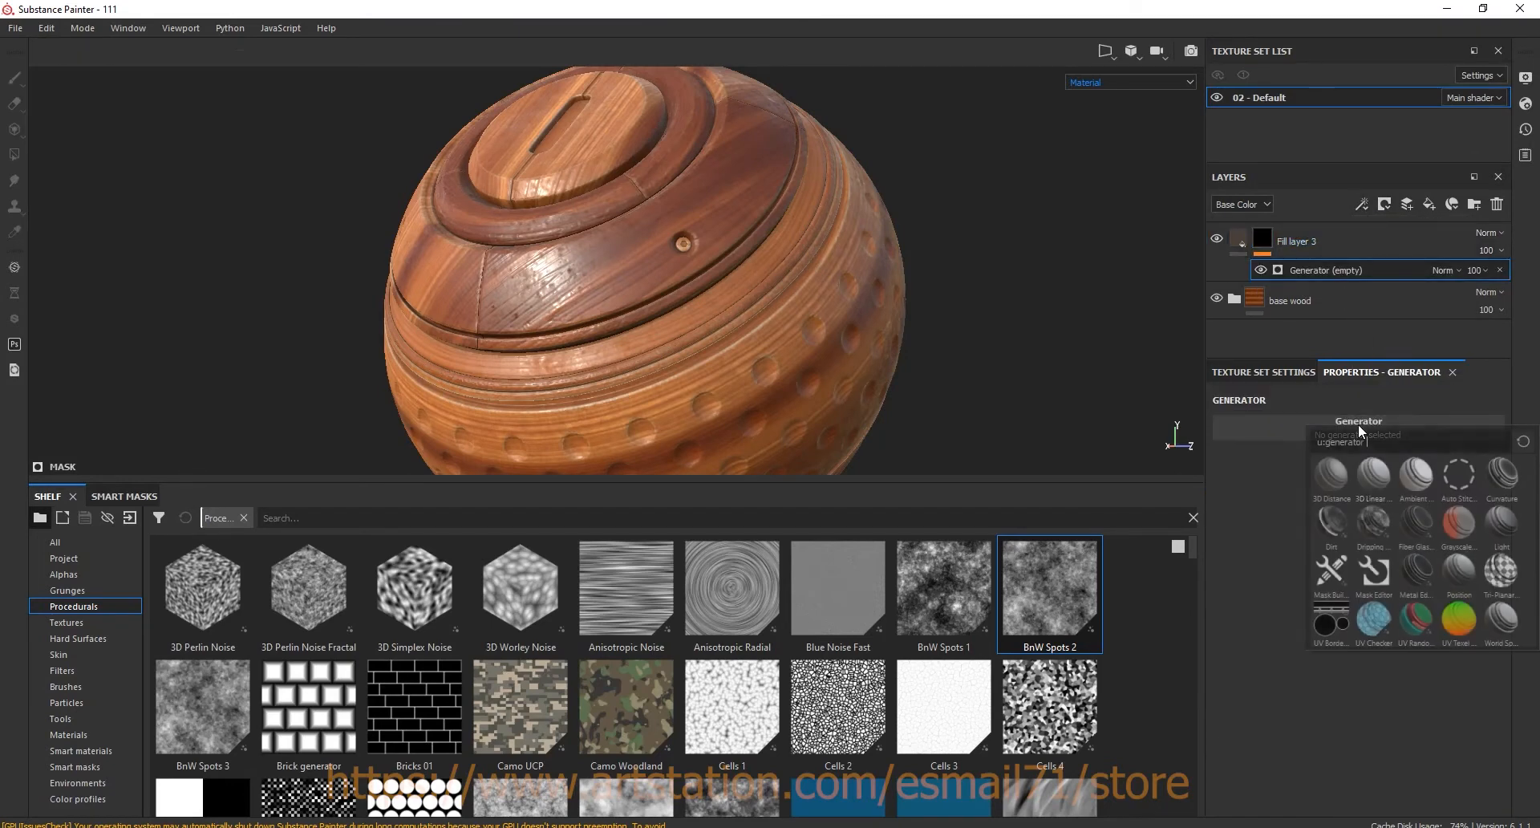
{"action": "left_click", "coordinate": [1332, 521]}
- Set the Dirt generator to level 0.79, contrast 0.54 and grunge amount 0.23, and the fill layer's opacity to 92
{"action": "left_click_drag", "start_coordinate": [758, 233], "coordinate": [896, 259], "text": "alt"}
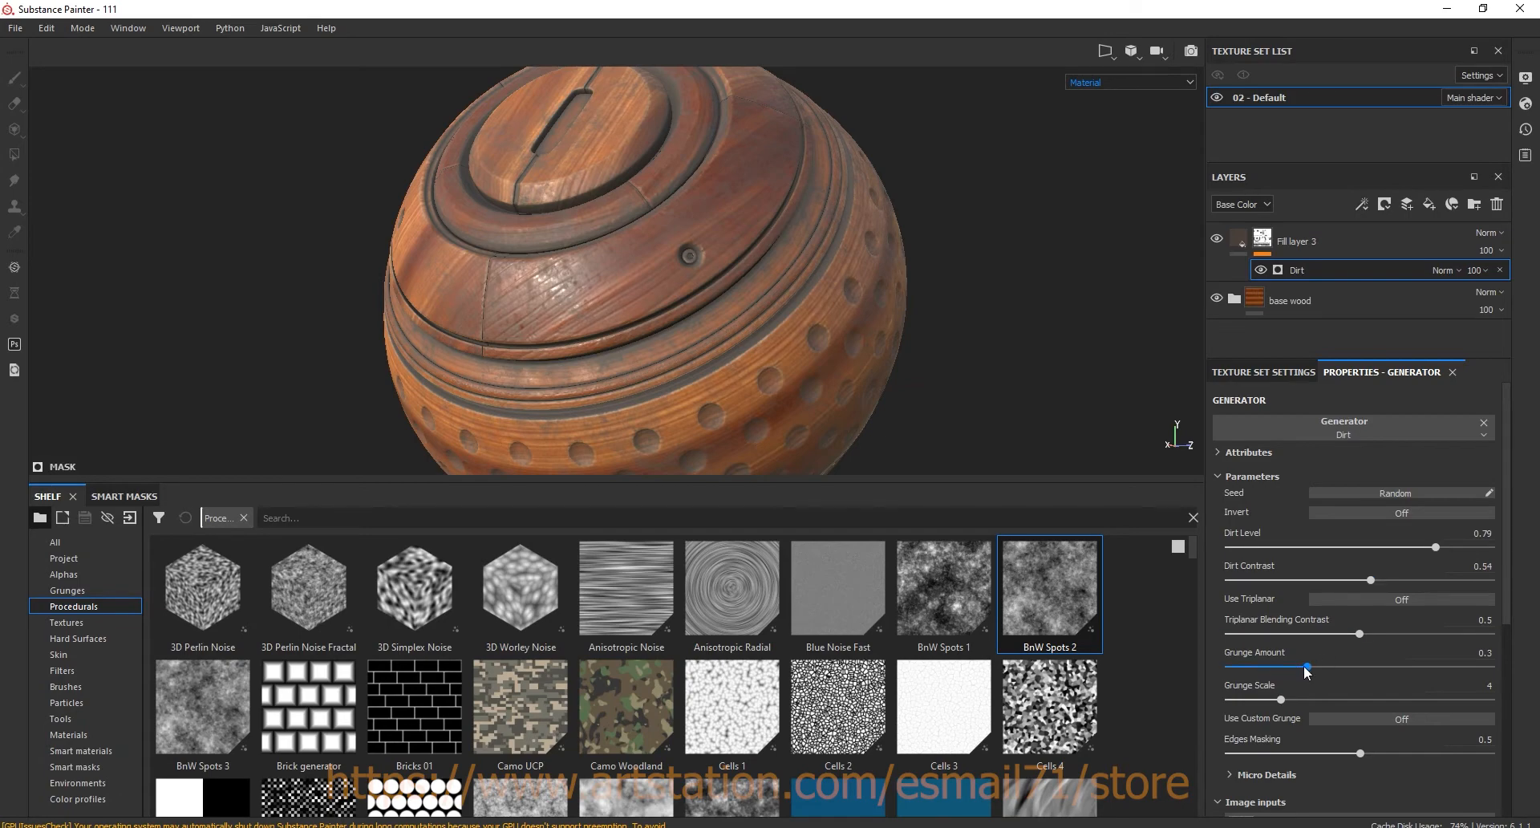
{"action": "left_click_drag", "start_coordinate": [1304, 667], "coordinate": [1294, 667]}
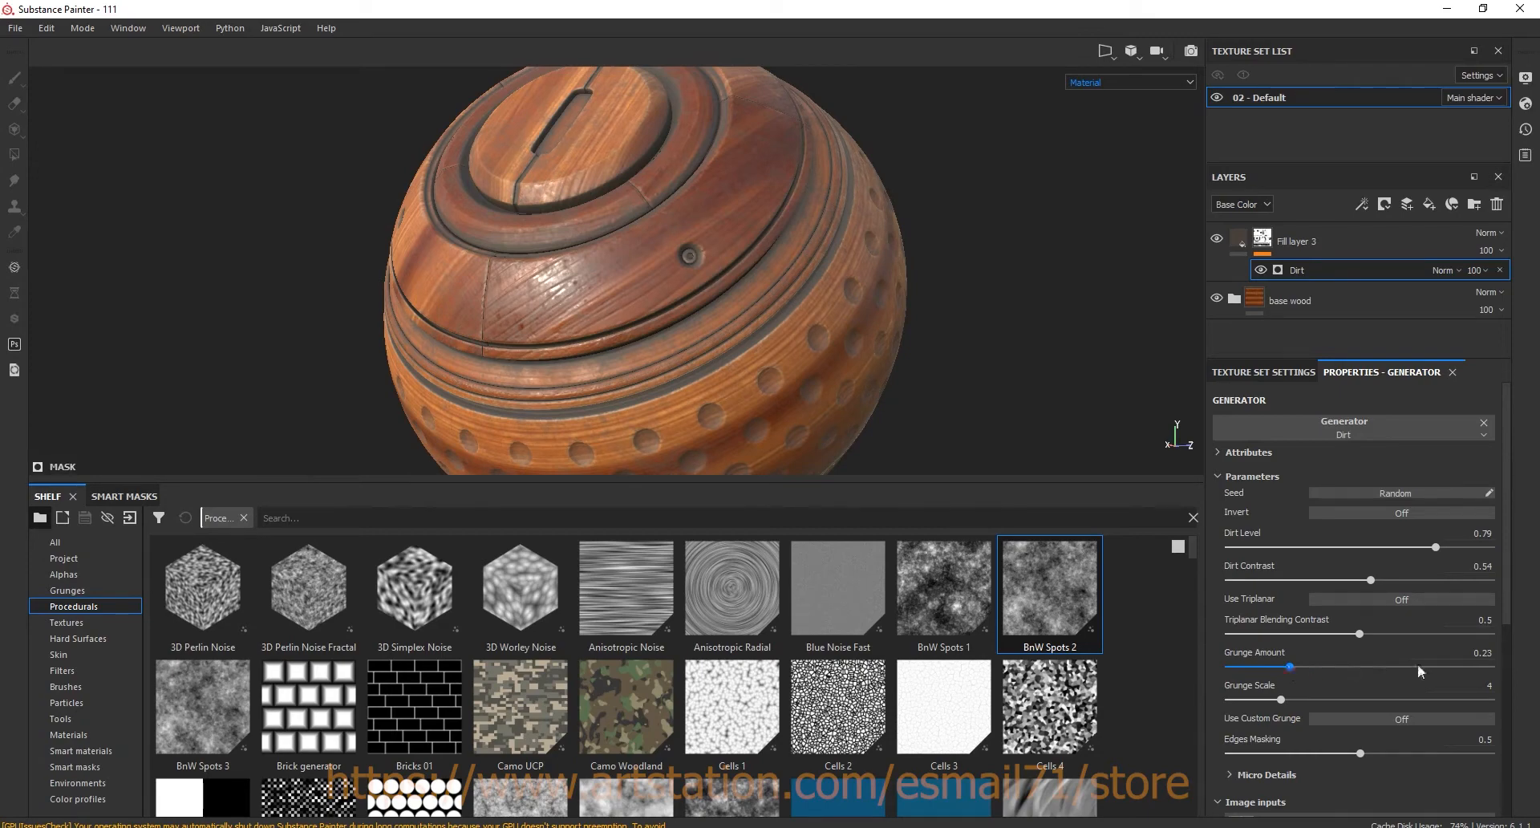
{"action": "left_click", "coordinate": [1486, 250]}
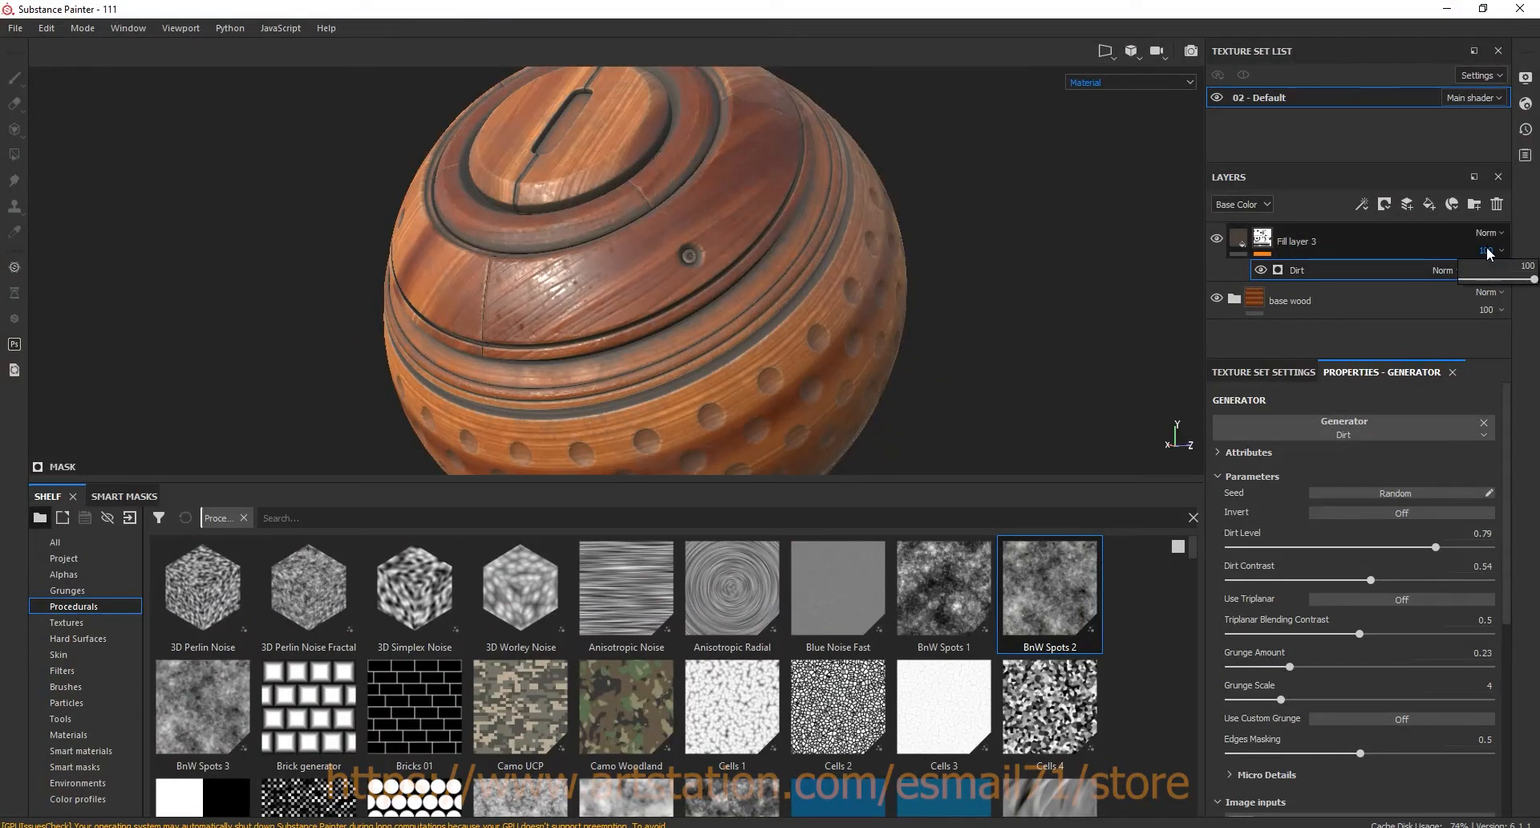
{"action": "left_click_drag", "start_coordinate": [1512, 281], "coordinate": [1517, 286]}
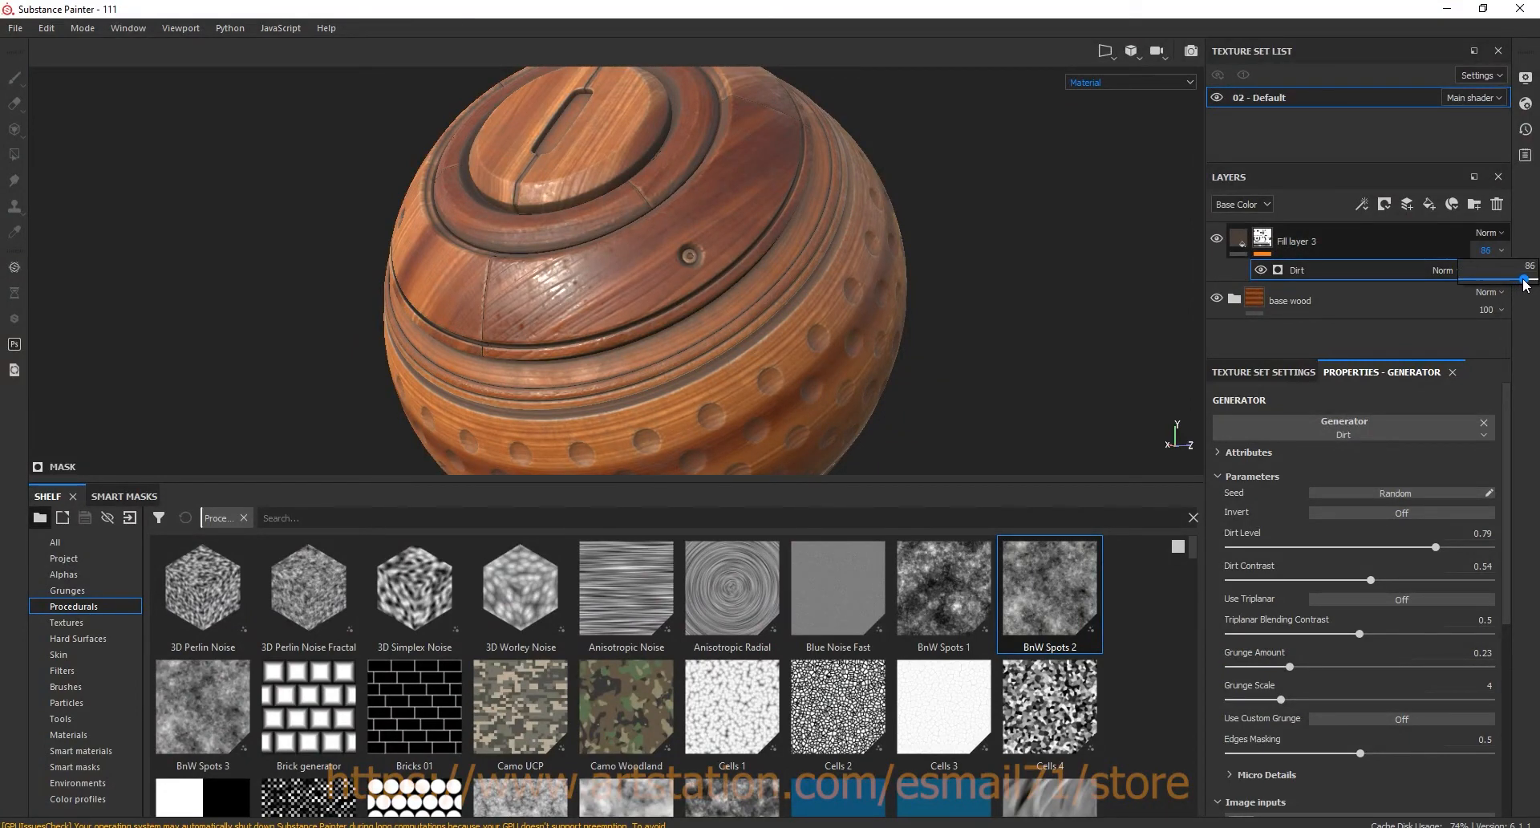
{"action": "left_click_drag", "start_coordinate": [1527, 282], "coordinate": [1529, 283]}
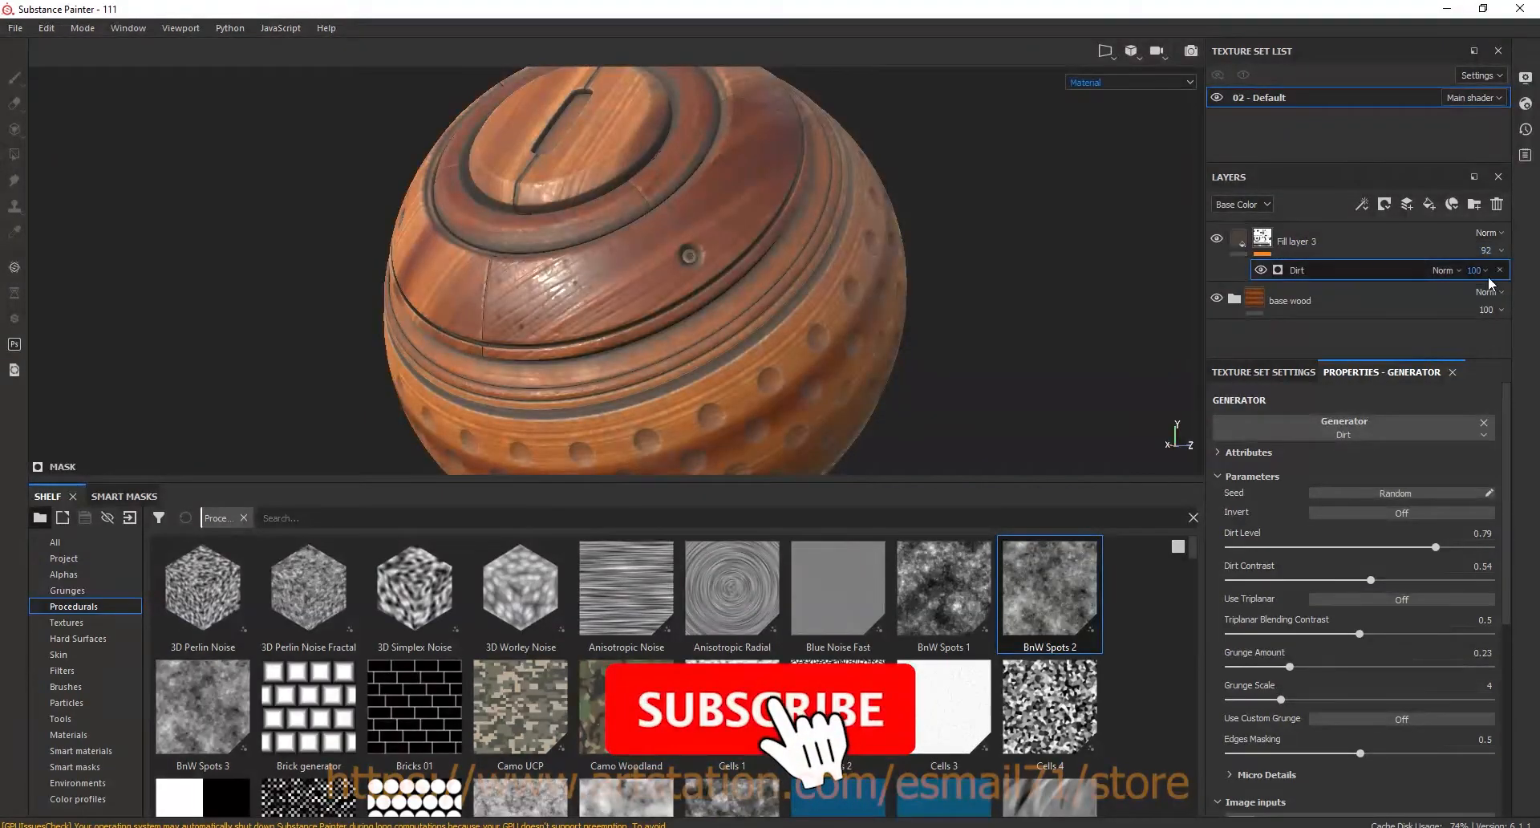
- Compare the model with the dirt layer hidden and shown, and examine the dirt on the sphere and its stand
{"action": "left_click", "coordinate": [1217, 239]}
{"action": "left_click", "coordinate": [1216, 239]}
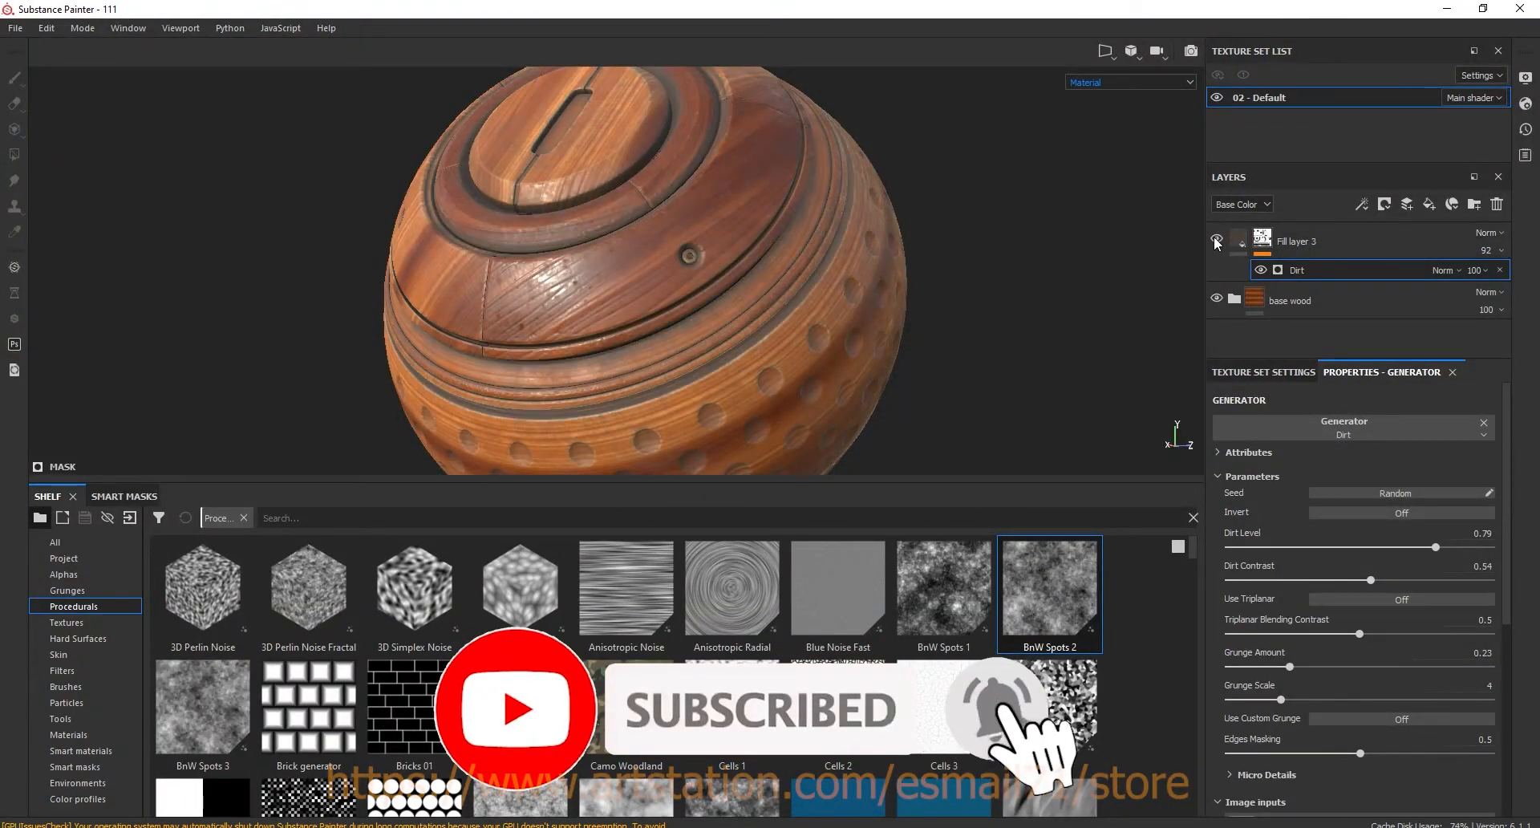
{"action": "left_click", "coordinate": [1216, 239]}
{"action": "left_click", "coordinate": [1217, 239]}
{"action": "mouse_move", "coordinate": [921, 419]}
{"action": "left_mouse_down", "text": "alt"}
{"action": "mouse_move", "coordinate": [891, 385]}
{"action": "mouse_move", "coordinate": [936, 452]}
{"action": "mouse_move", "coordinate": [988, 421]}
{"action": "left_mouse_up", "text": "alt"}
{"action": "scroll", "coordinate": [632, 181], "scroll_direction": "down", "scroll_amount": 5}
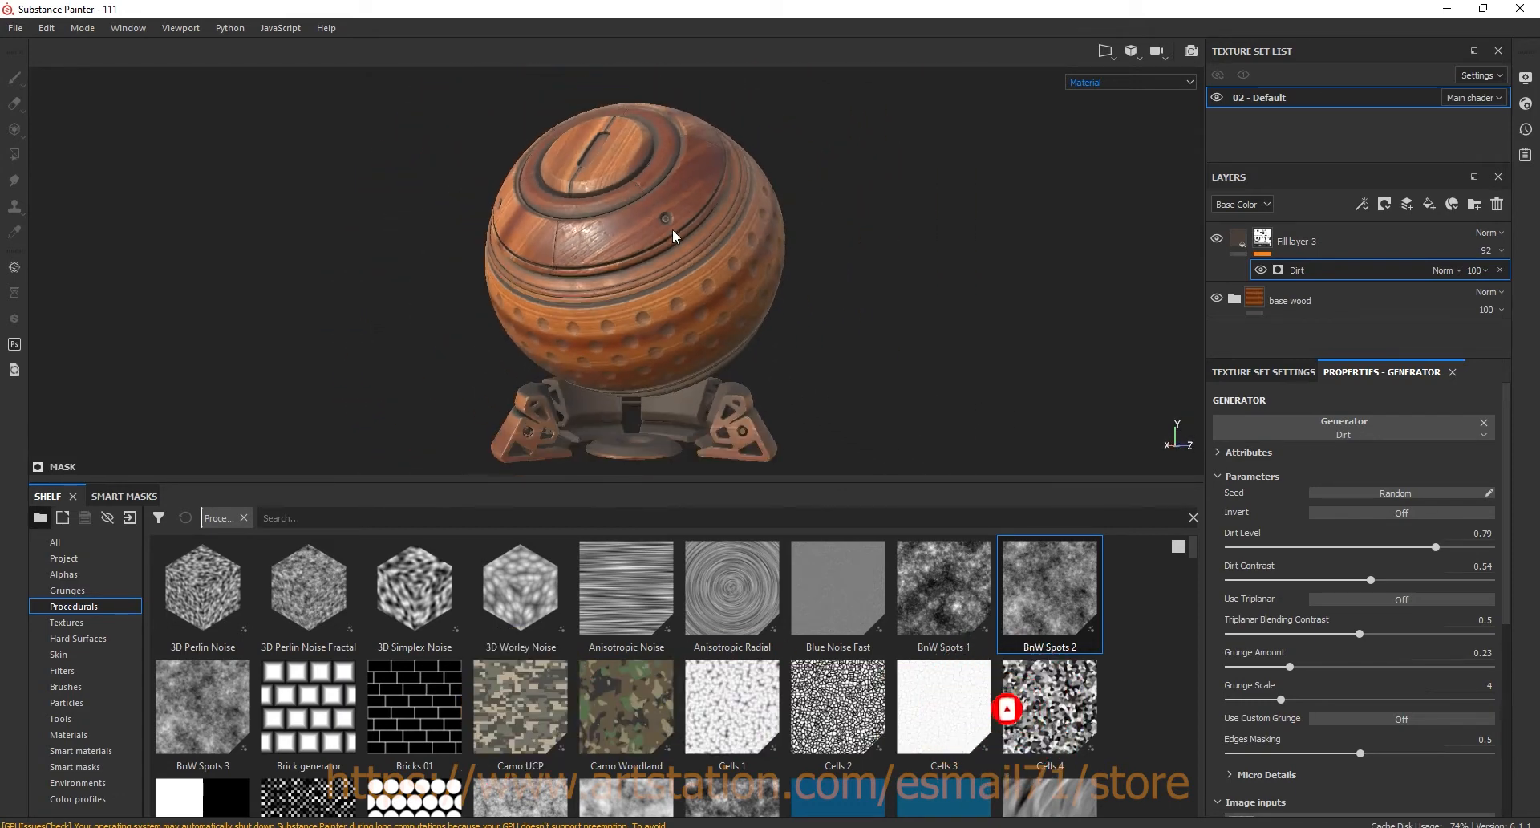
{"action": "scroll", "coordinate": [628, 406], "scroll_direction": "up", "scroll_amount": 6}
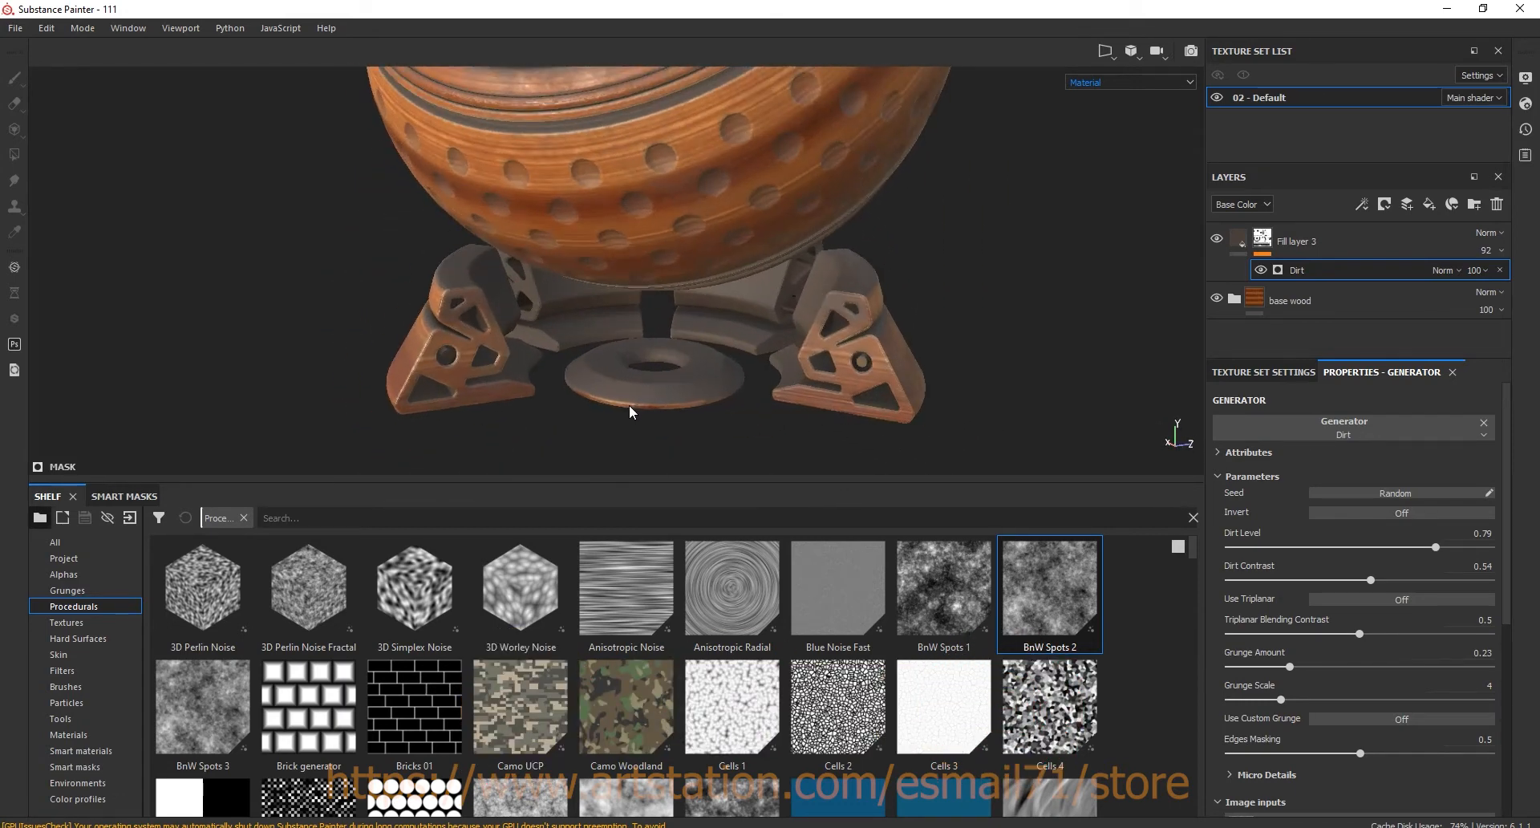
{"action": "mouse_move", "coordinate": [629, 406]}
{"action": "left_mouse_down", "text": "alt"}
{"action": "mouse_move", "coordinate": [697, 342]}
{"action": "mouse_move", "coordinate": [754, 313]}
{"action": "mouse_move", "coordinate": [760, 331]}
{"action": "left_mouse_up", "text": "alt"}
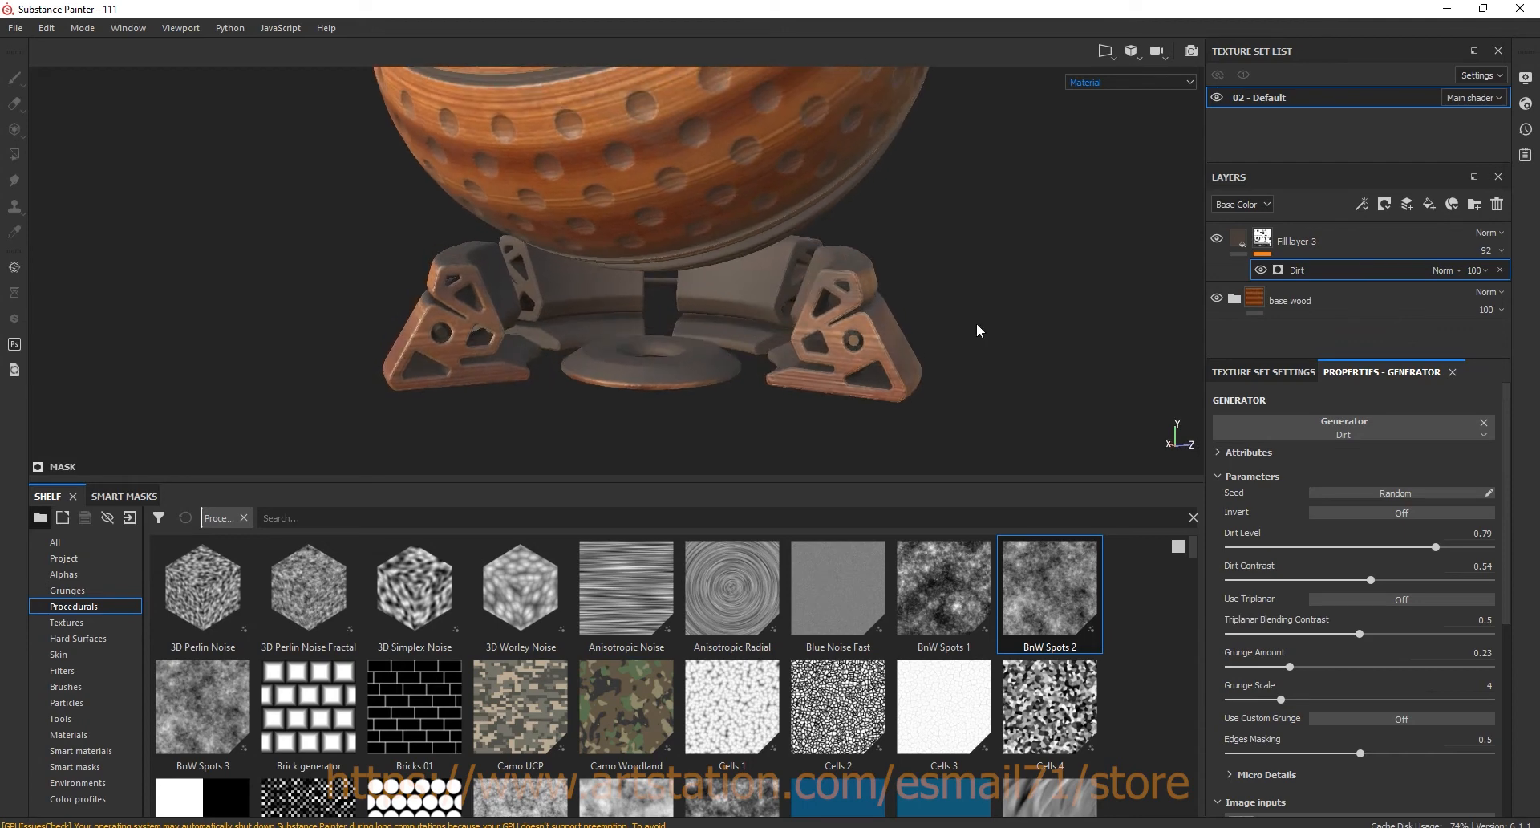
- Review the Dirt generator's settings and image inputs, and try replacing it with the Mask Editor generator
{"action": "left_click", "coordinate": [1263, 239]}
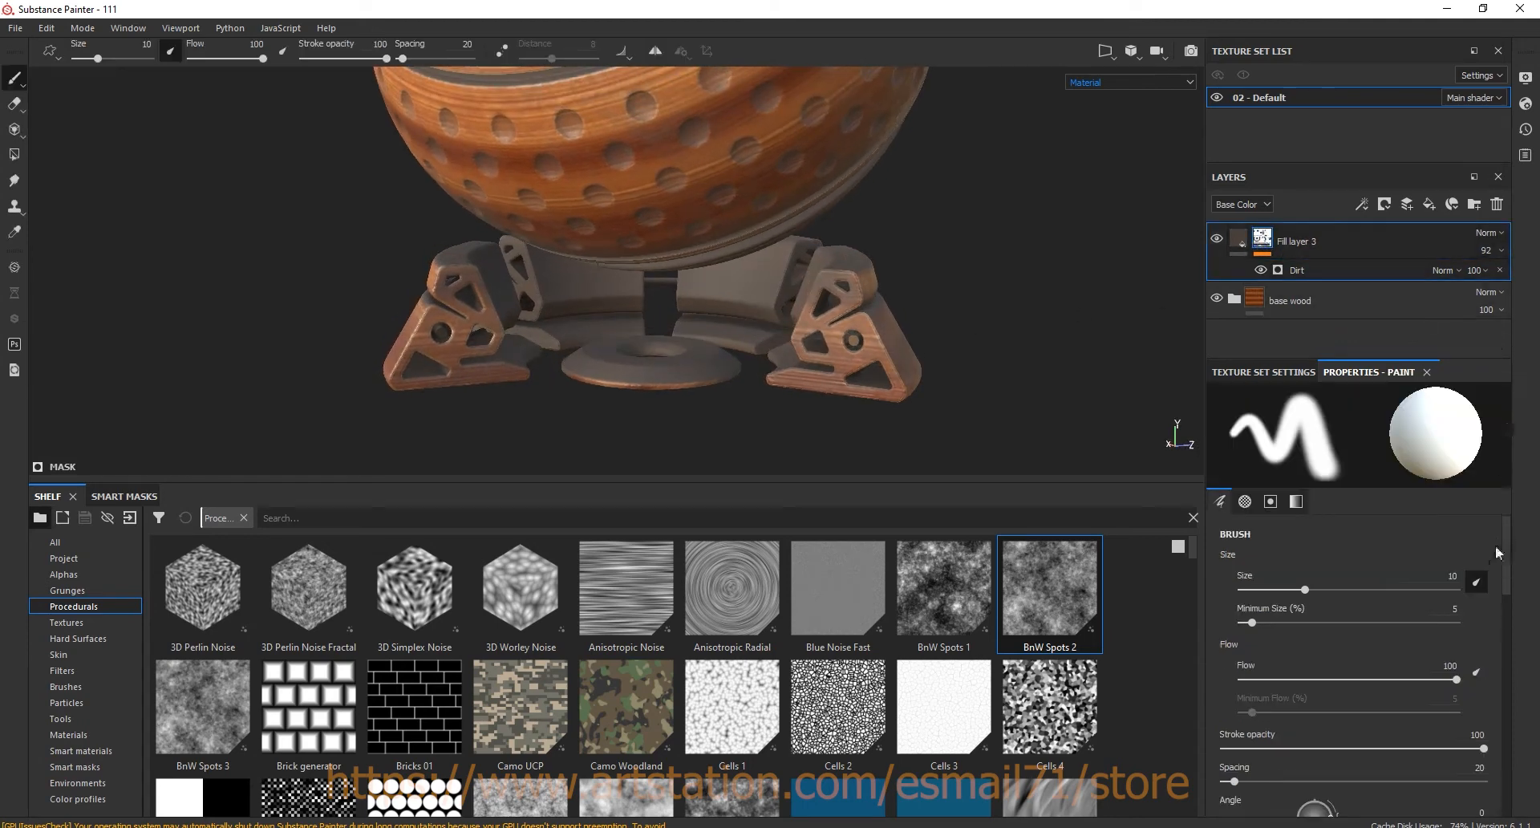
{"action": "left_click", "coordinate": [1315, 270]}
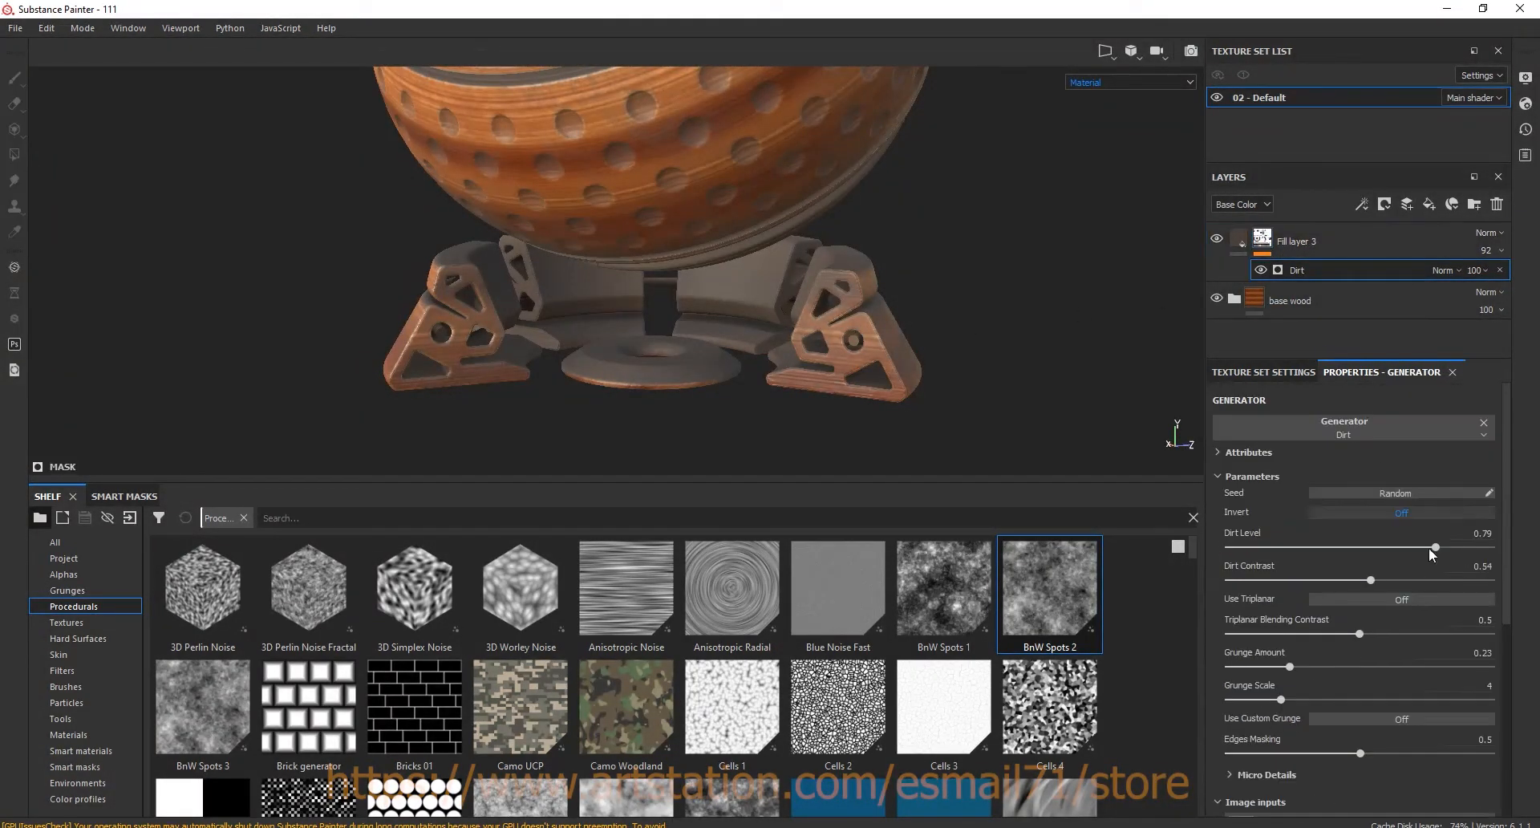
{"action": "left_click_drag", "start_coordinate": [1513, 578], "coordinate": [1517, 760]}
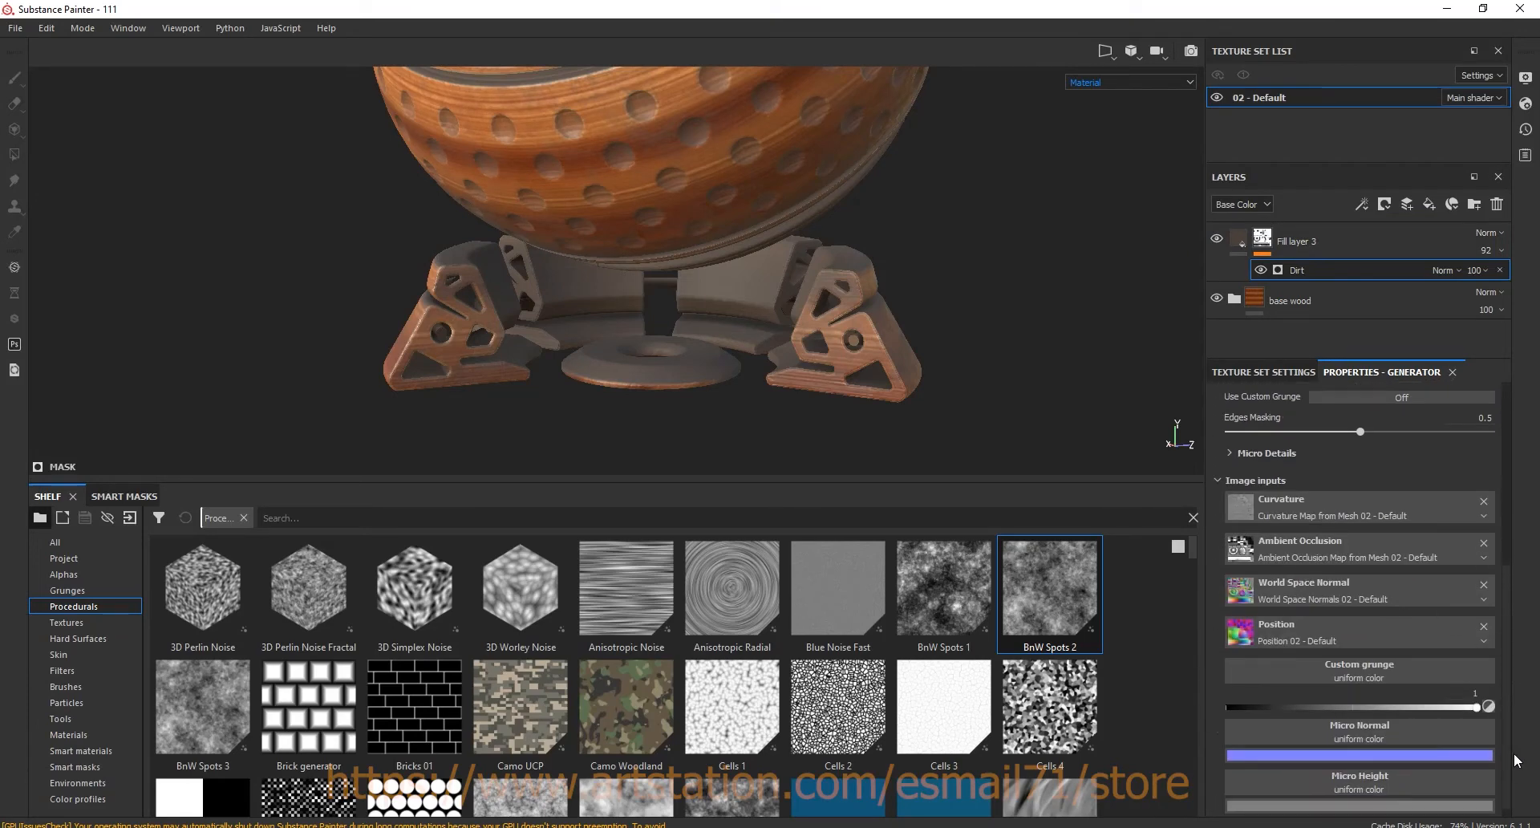
{"action": "scroll", "coordinate": [1364, 562], "scroll_direction": "up", "scroll_amount": 8}
{"action": "left_click", "coordinate": [1345, 423]}
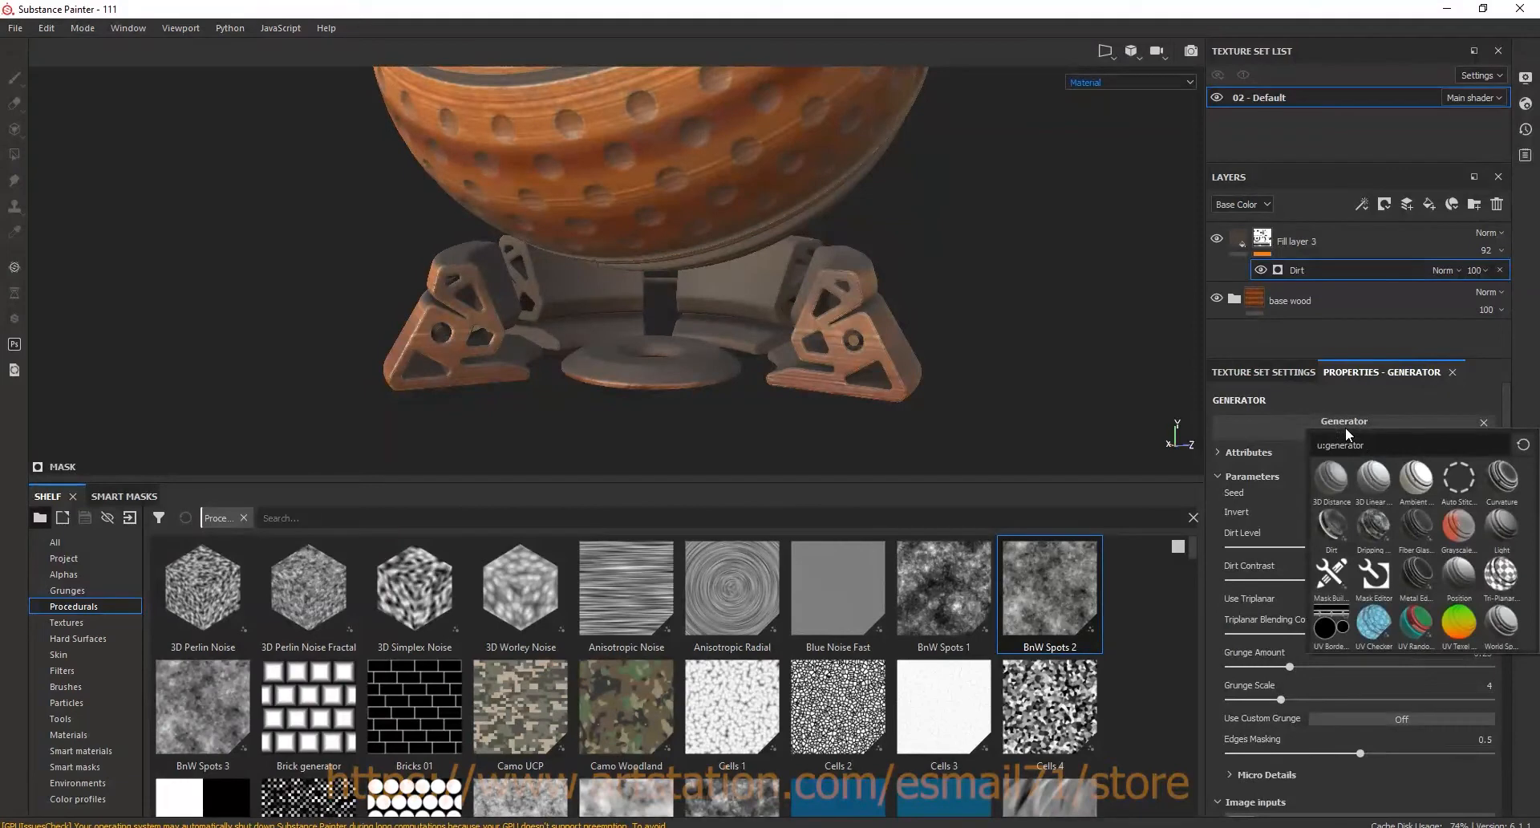
{"action": "left_click", "coordinate": [1374, 574]}
{"action": "right_click_drag", "start_coordinate": [781, 337], "coordinate": [880, 407], "text": "alt"}
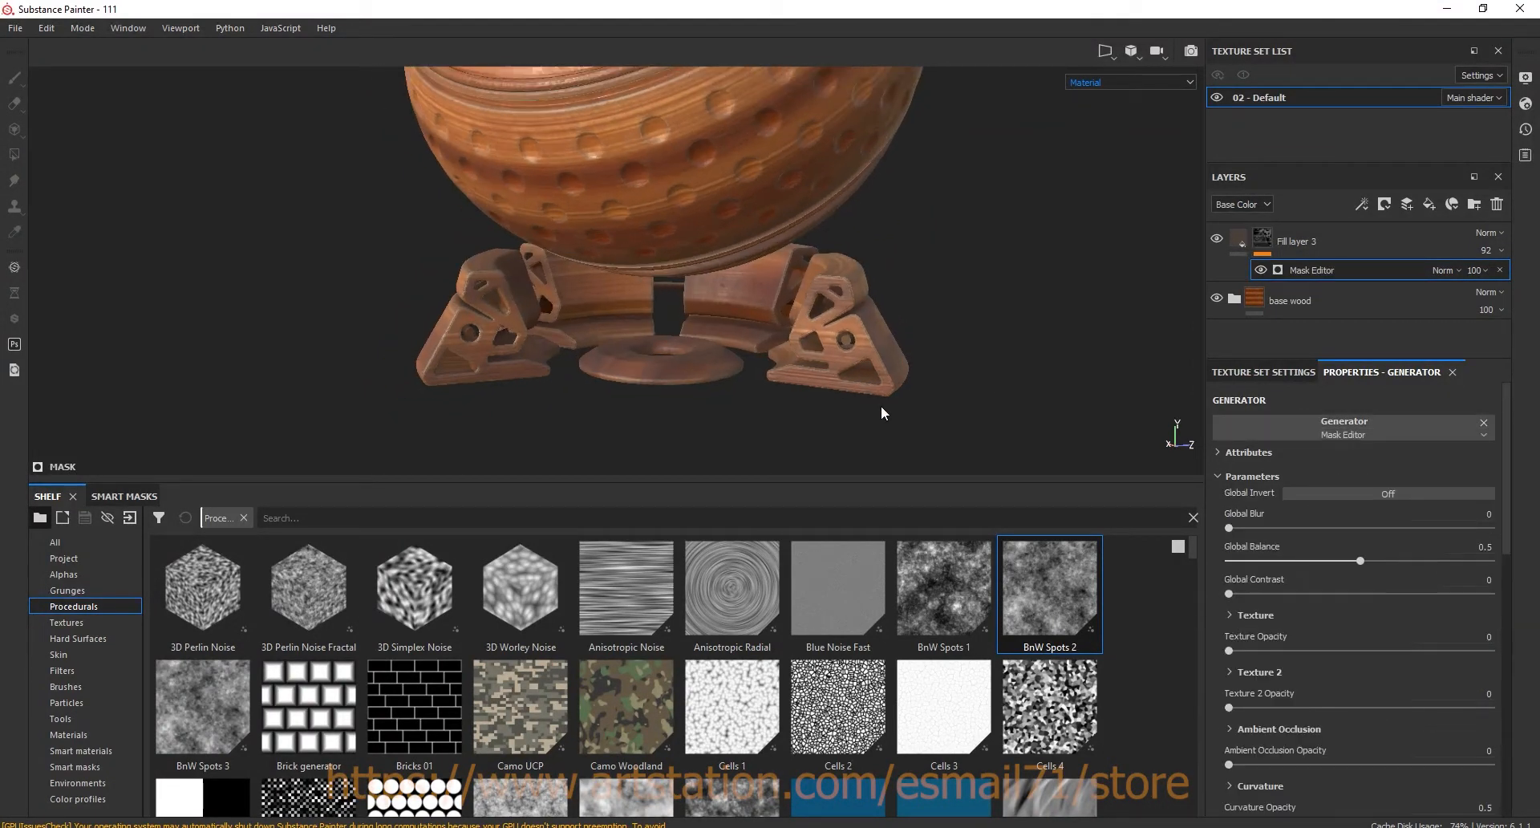
- Try the Mask Editor with a global balance of 0.84 and global invert on, checking the sphere and stand
{"action": "left_click", "coordinate": [1422, 559]}
{"action": "scroll", "coordinate": [892, 297], "scroll_direction": "up", "scroll_amount": 3}
{"action": "left_click_drag", "start_coordinate": [888, 313], "coordinate": [891, 303], "text": "alt"}
{"action": "scroll", "coordinate": [666, 119], "scroll_direction": "up", "scroll_amount": 2}
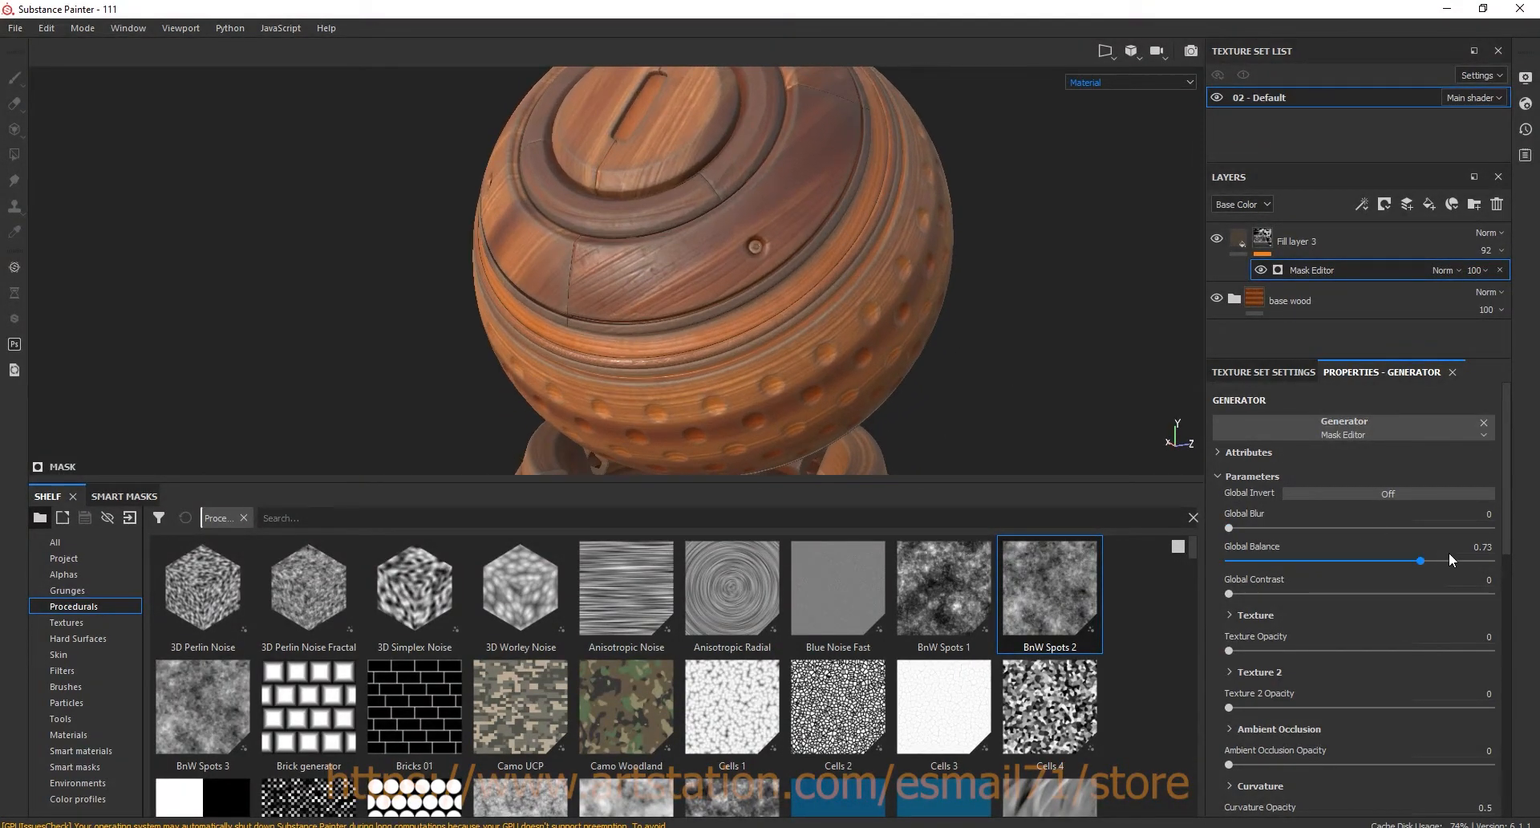
{"action": "left_click_drag", "start_coordinate": [980, 361], "coordinate": [988, 357], "text": "alt"}
{"action": "left_click", "coordinate": [1403, 494]}
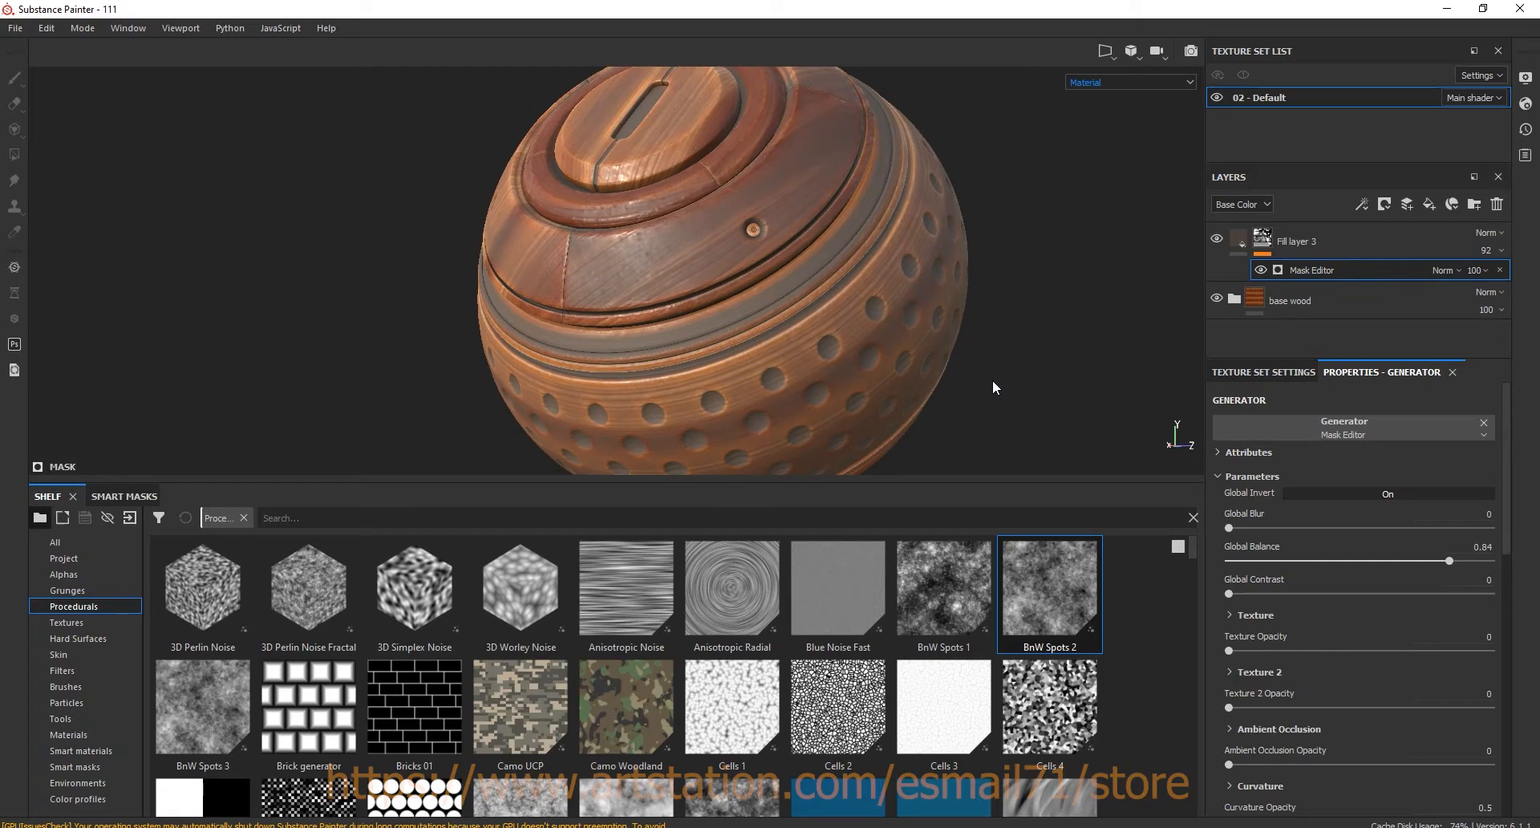
{"action": "middle_click_drag", "start_coordinate": [993, 378], "coordinate": [985, 170]}
{"action": "left_click_drag", "start_coordinate": [985, 170], "coordinate": [1001, 248], "text": "alt"}
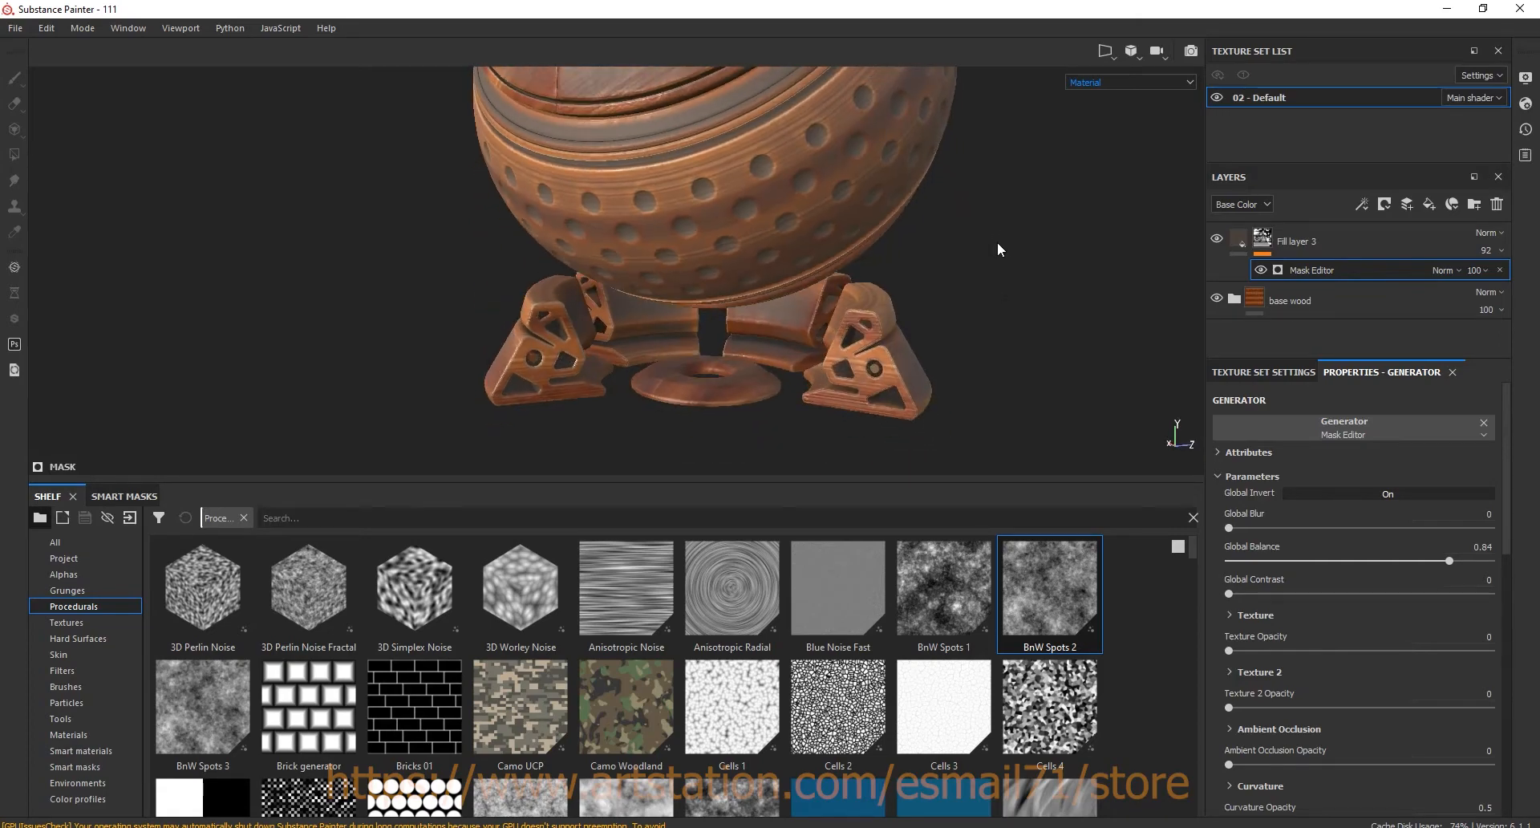
- Undo the Mask Editor changes and the generator swap to restore the Dirt generator
{"action": "key", "text": "ctrl+z"}
{"action": "key", "text": "ctrl+z"}
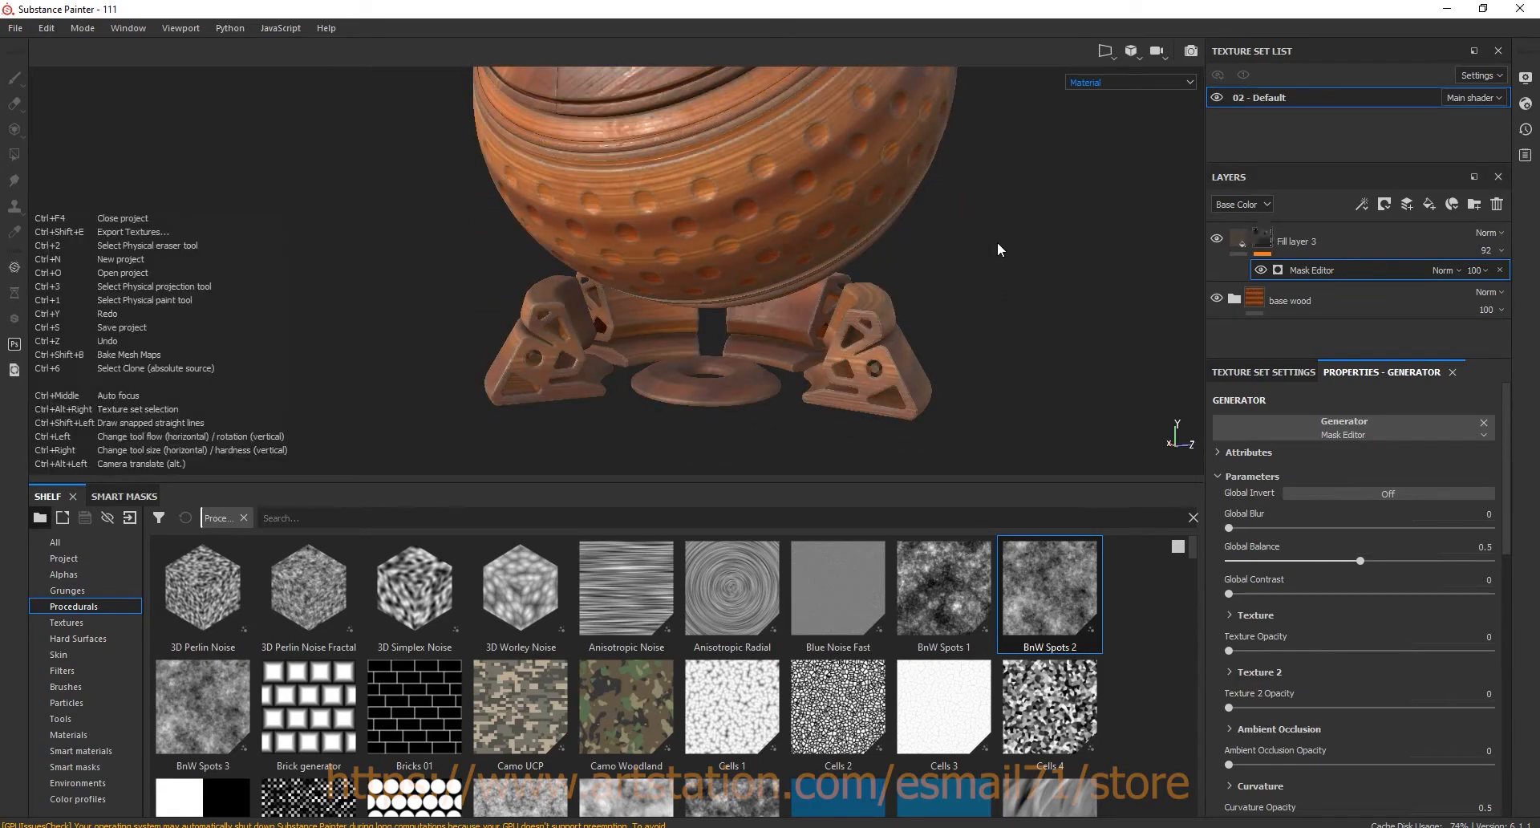
{"action": "key", "text": "ctrl+z"}
- Set the Dirt generator's dirt level to 0.8 and grunge amount to 0.25
{"action": "middle_click_drag", "start_coordinate": [966, 203], "coordinate": [955, 262]}
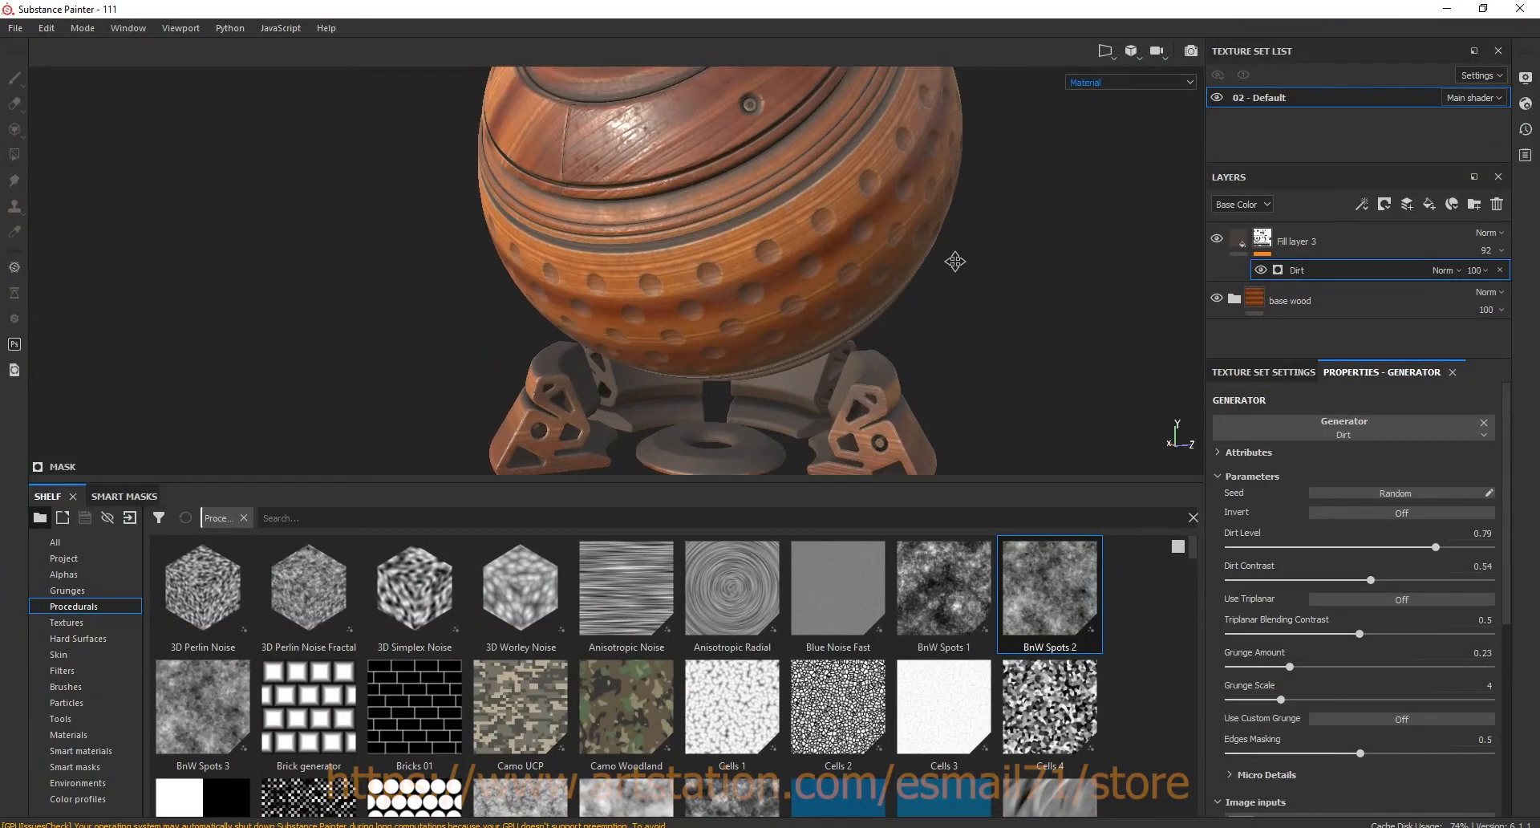
{"action": "scroll", "coordinate": [787, 437], "scroll_direction": "up", "scroll_amount": 4}
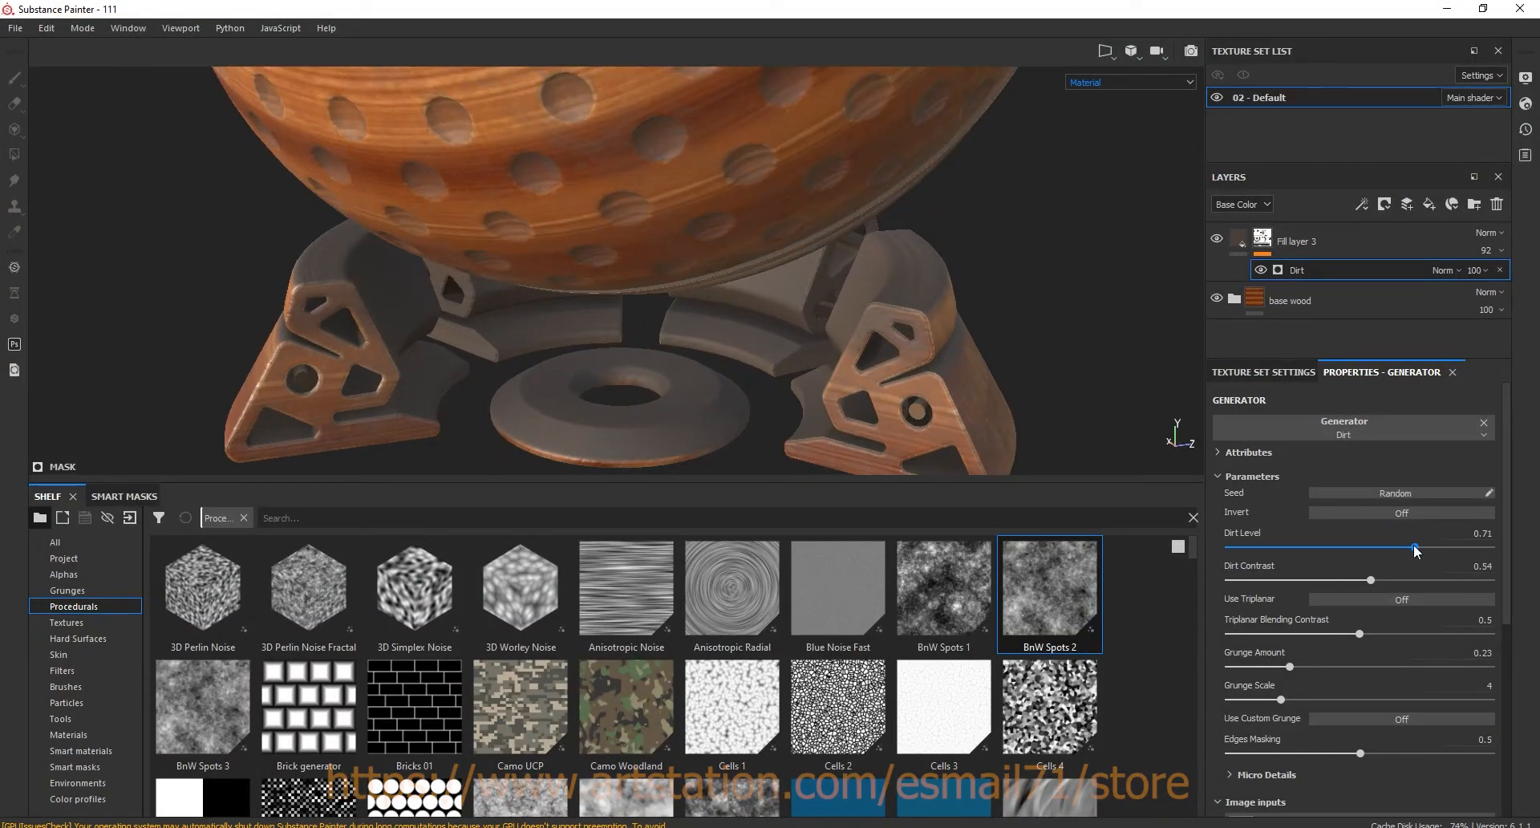
{"action": "scroll", "coordinate": [863, 431], "scroll_direction": "down", "scroll_amount": 4}
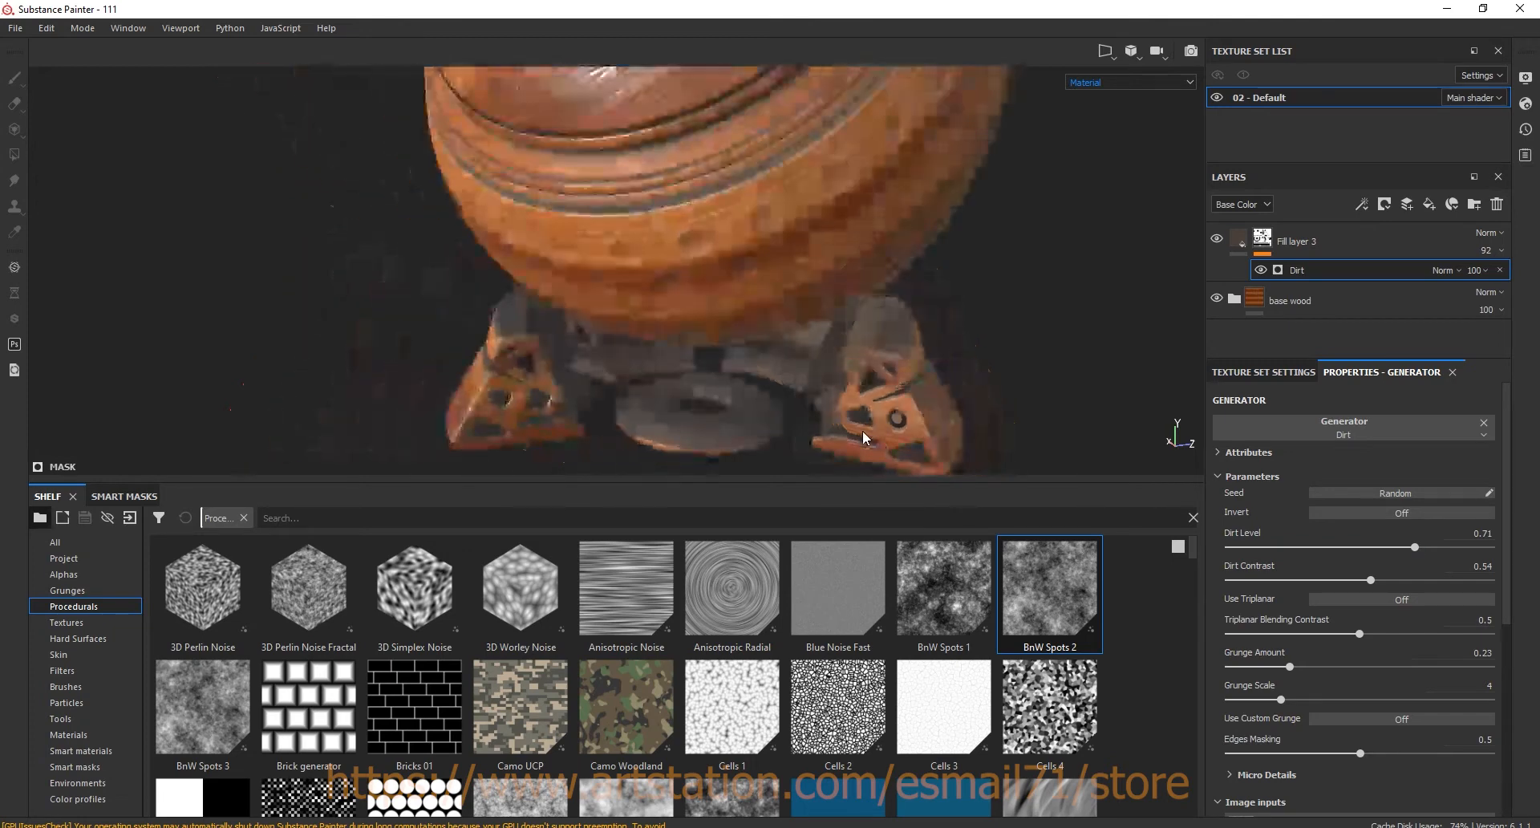
{"action": "left_click_drag", "start_coordinate": [914, 339], "coordinate": [942, 316], "text": "alt"}
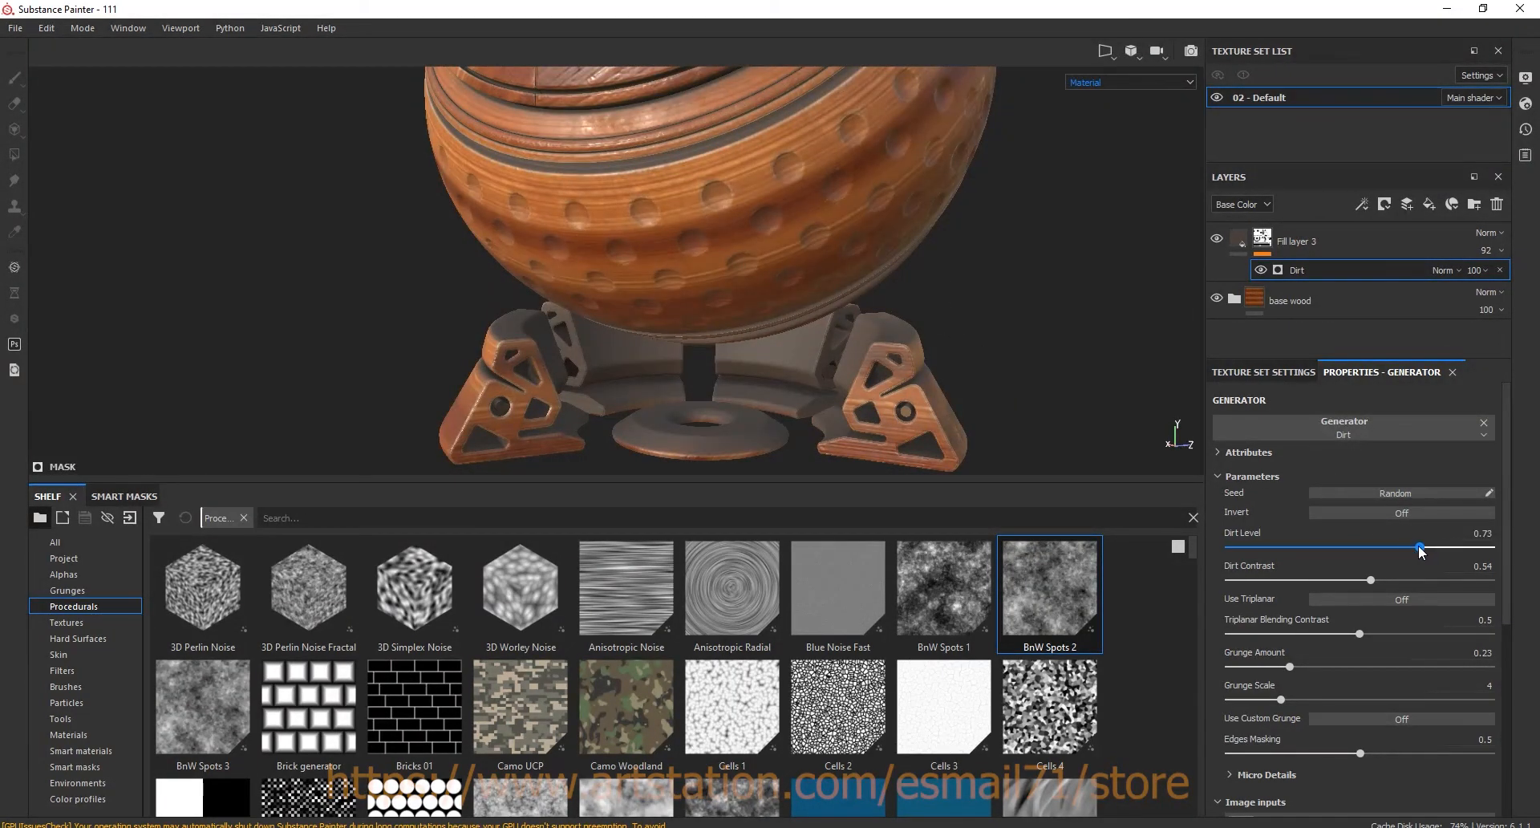
{"action": "left_click_drag", "start_coordinate": [957, 210], "coordinate": [922, 333], "text": "alt"}
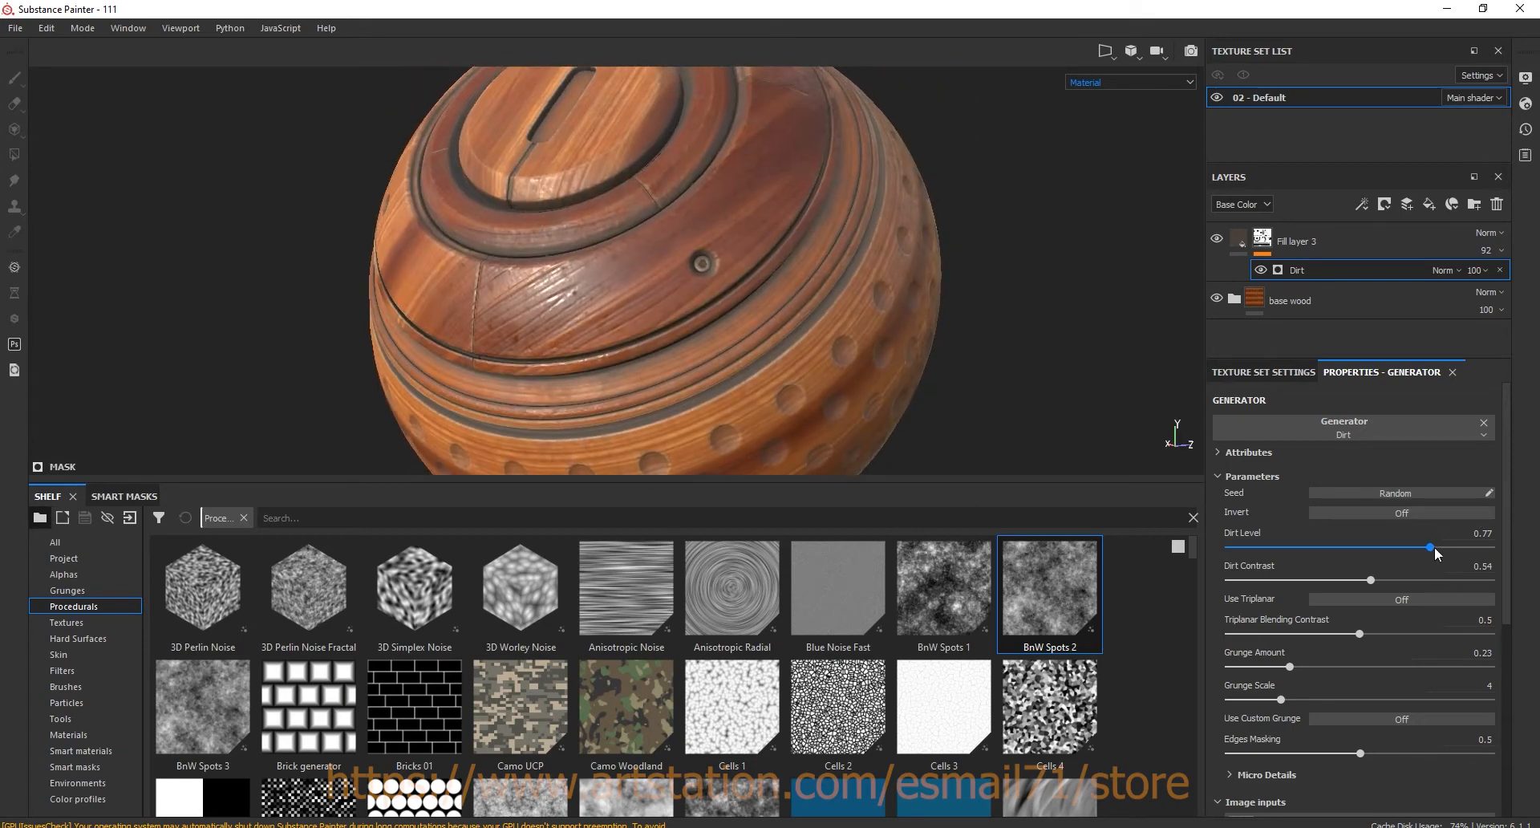
{"action": "scroll", "coordinate": [673, 236], "scroll_direction": "up", "scroll_amount": 1}
{"action": "scroll", "coordinate": [673, 236], "scroll_direction": "down", "scroll_amount": 1}
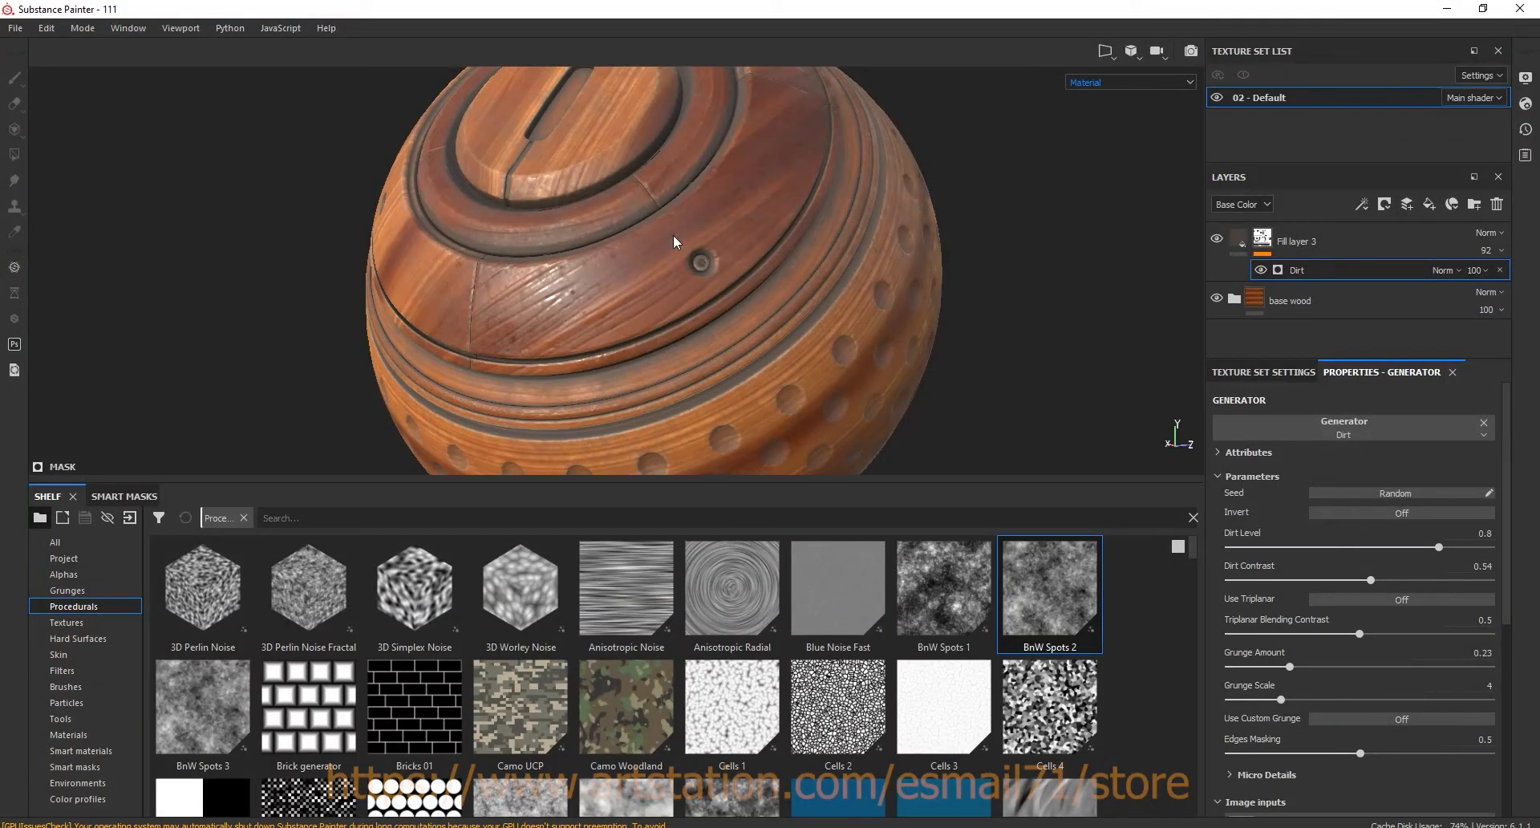
{"action": "scroll", "coordinate": [672, 234], "scroll_direction": "up", "scroll_amount": 1}
{"action": "left_click_drag", "start_coordinate": [1289, 667], "coordinate": [1295, 667]}
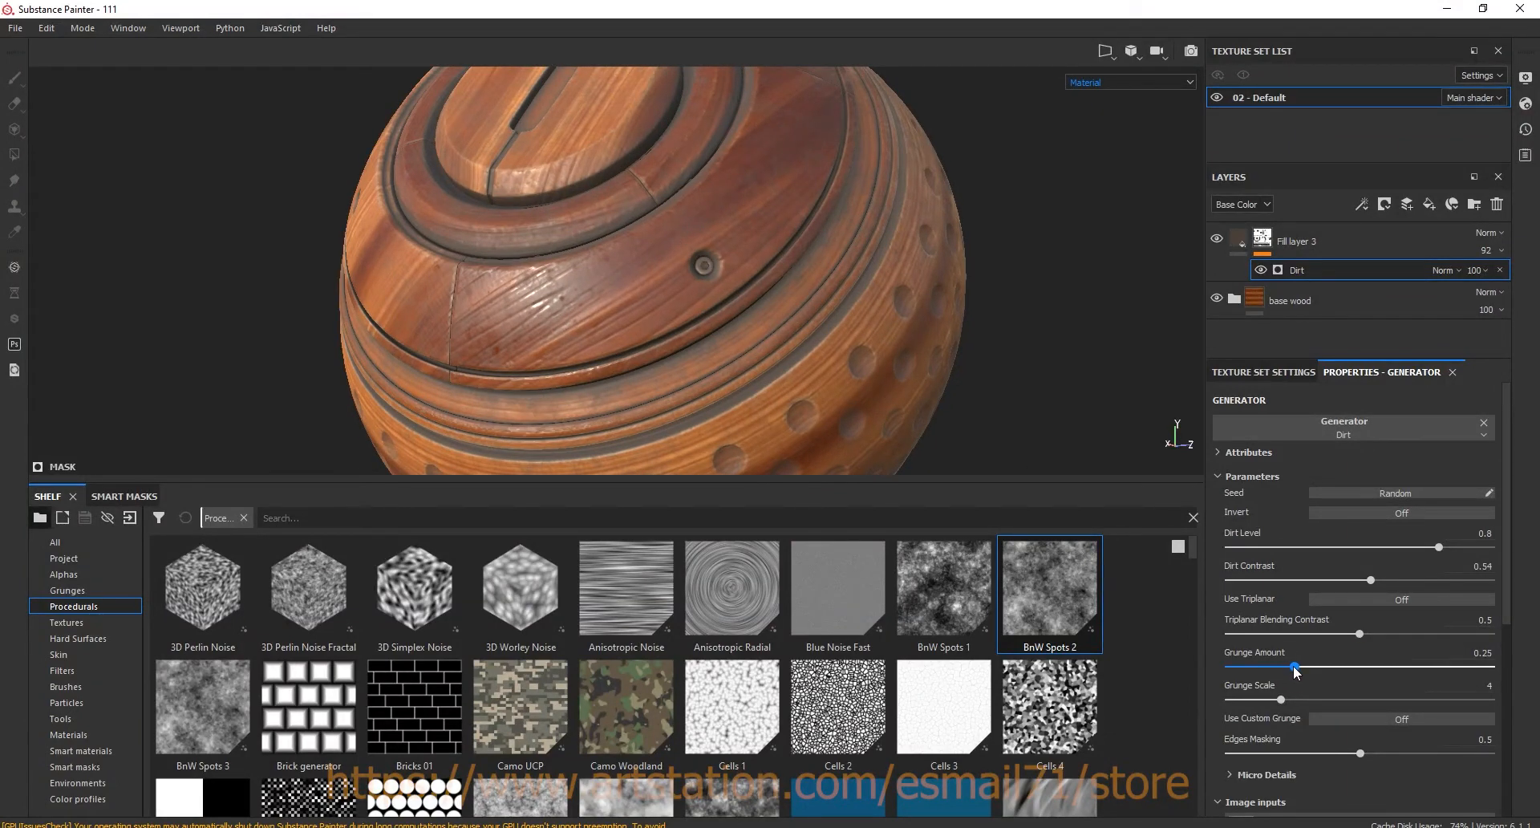
- Enable the height channel on the brown fill layer and set its height to about 0.035
{"action": "left_click", "coordinate": [1242, 245]}
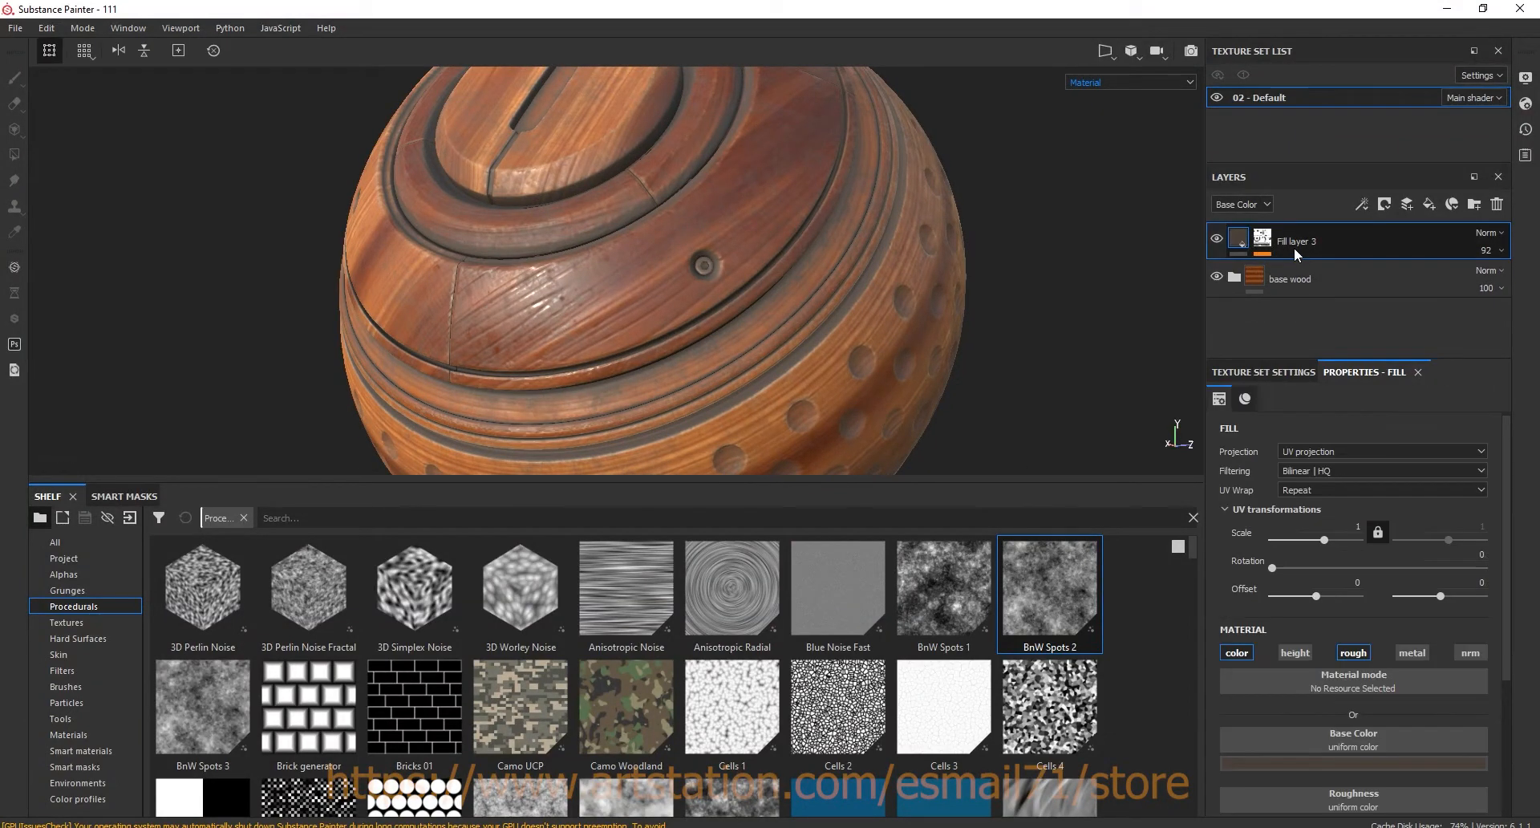
{"action": "mouse_move", "coordinate": [772, 213]}
{"action": "left_mouse_down", "text": "alt"}
{"action": "mouse_move", "coordinate": [760, 228]}
{"action": "mouse_move", "coordinate": [774, 220]}
{"action": "left_mouse_up", "text": "alt"}
{"action": "scroll", "coordinate": [718, 362], "scroll_direction": "up", "scroll_amount": 4}
{"action": "left_click_drag", "start_coordinate": [776, 345], "coordinate": [793, 333], "text": "alt"}
{"action": "left_click_drag", "start_coordinate": [710, 372], "coordinate": [716, 321], "text": "alt"}
{"action": "left_click", "coordinate": [1282, 663]}
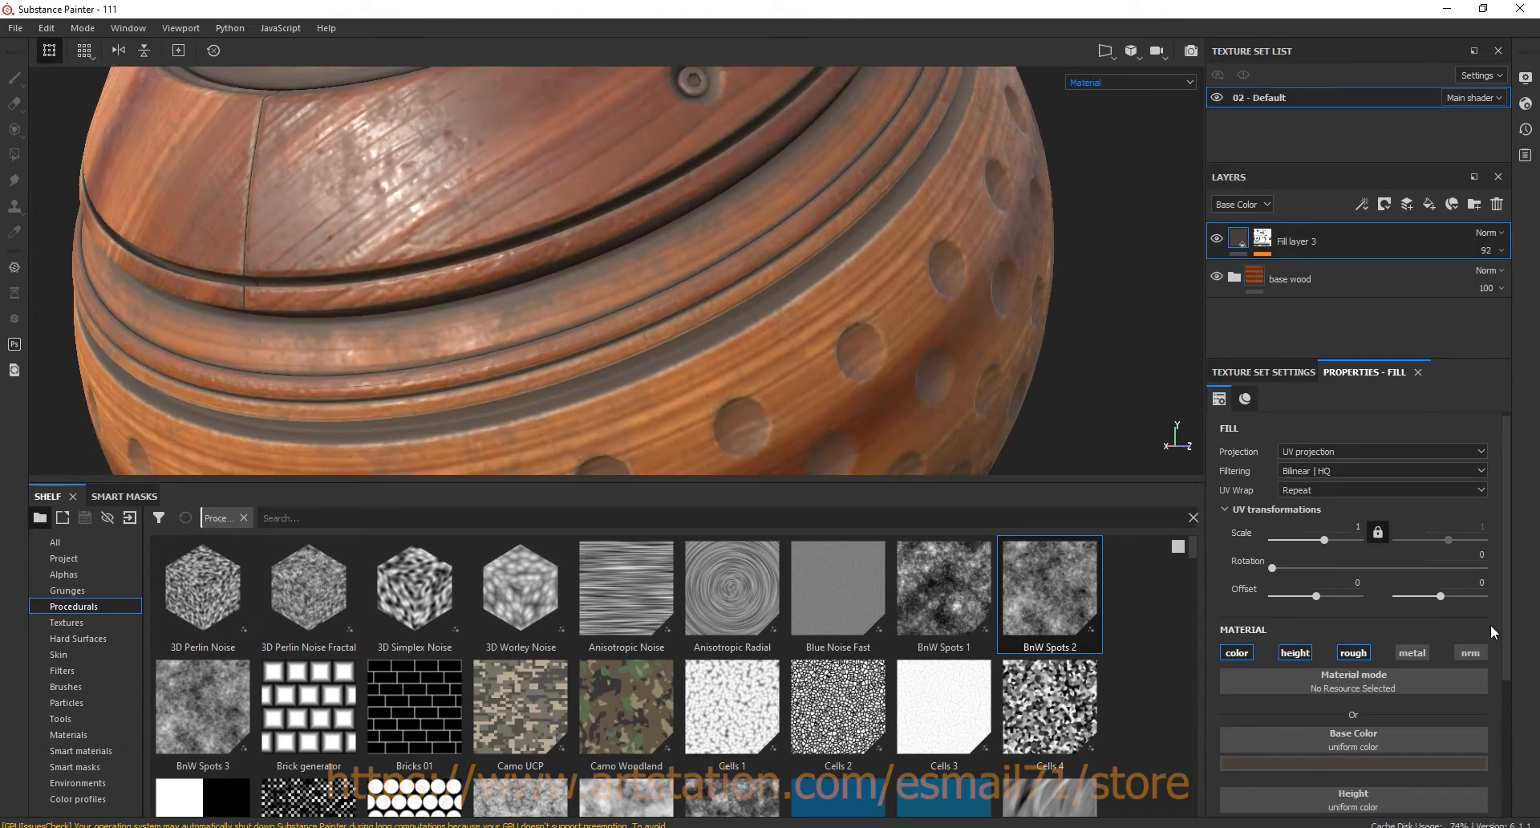
{"action": "scroll", "coordinate": [1486, 625], "scroll_direction": "down", "scroll_amount": 3}
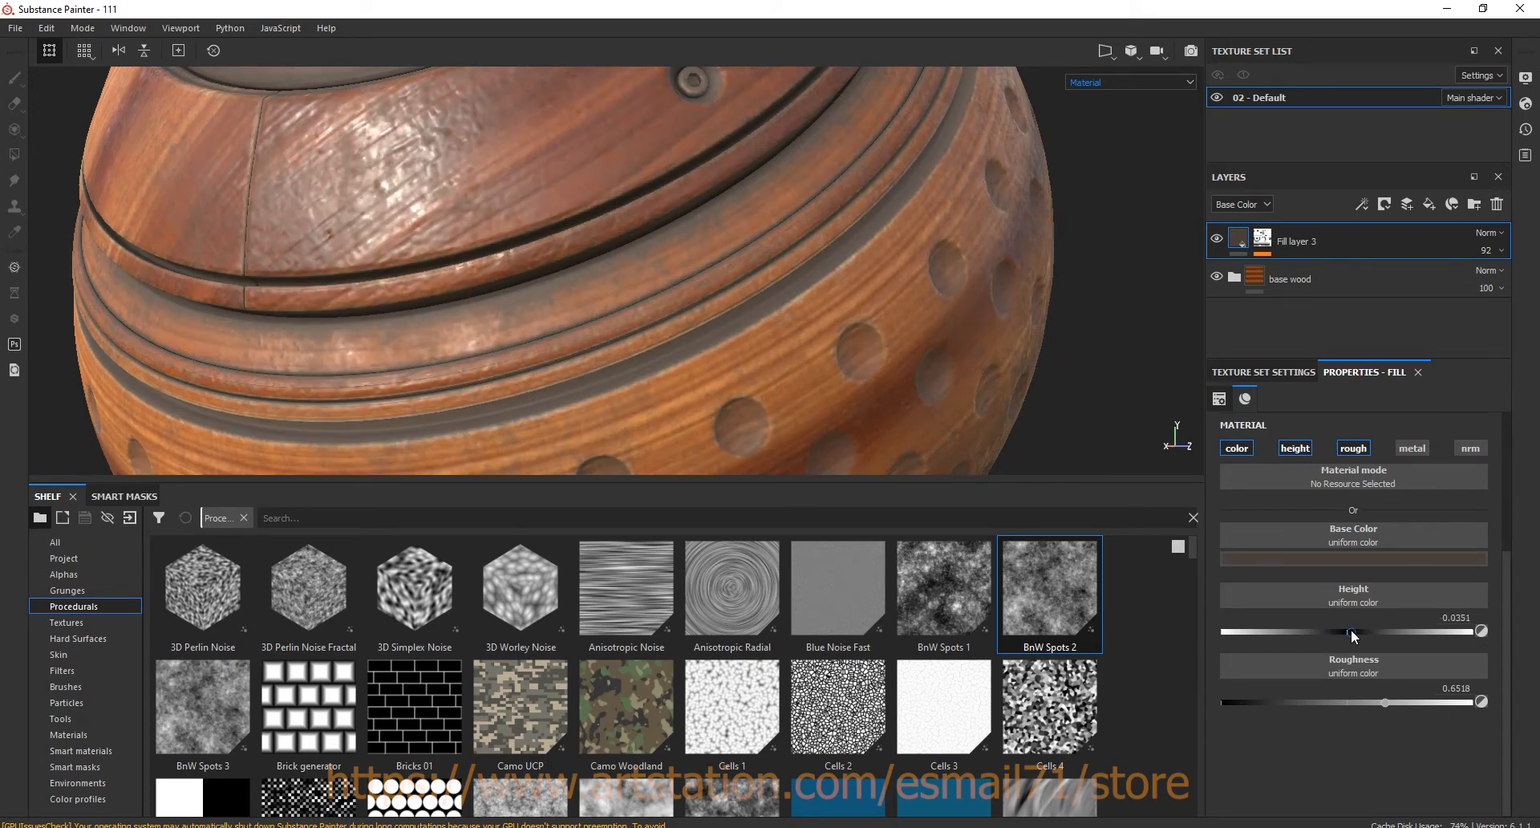
- Try a height of about 0.07 on the brown fill layer and toggle the layer's visibility to compare the surface
{"action": "left_click", "coordinate": [1356, 632]}
{"action": "mouse_move", "coordinate": [918, 449]}
{"action": "left_mouse_down", "text": "alt"}
{"action": "mouse_move", "coordinate": [730, 422]}
{"action": "mouse_move", "coordinate": [781, 502]}
{"action": "mouse_move", "coordinate": [712, 430]}
{"action": "mouse_move", "coordinate": [892, 428]}
{"action": "mouse_move", "coordinate": [899, 456]}
{"action": "left_mouse_up", "text": "alt"}
{"action": "left_click", "coordinate": [1219, 241]}
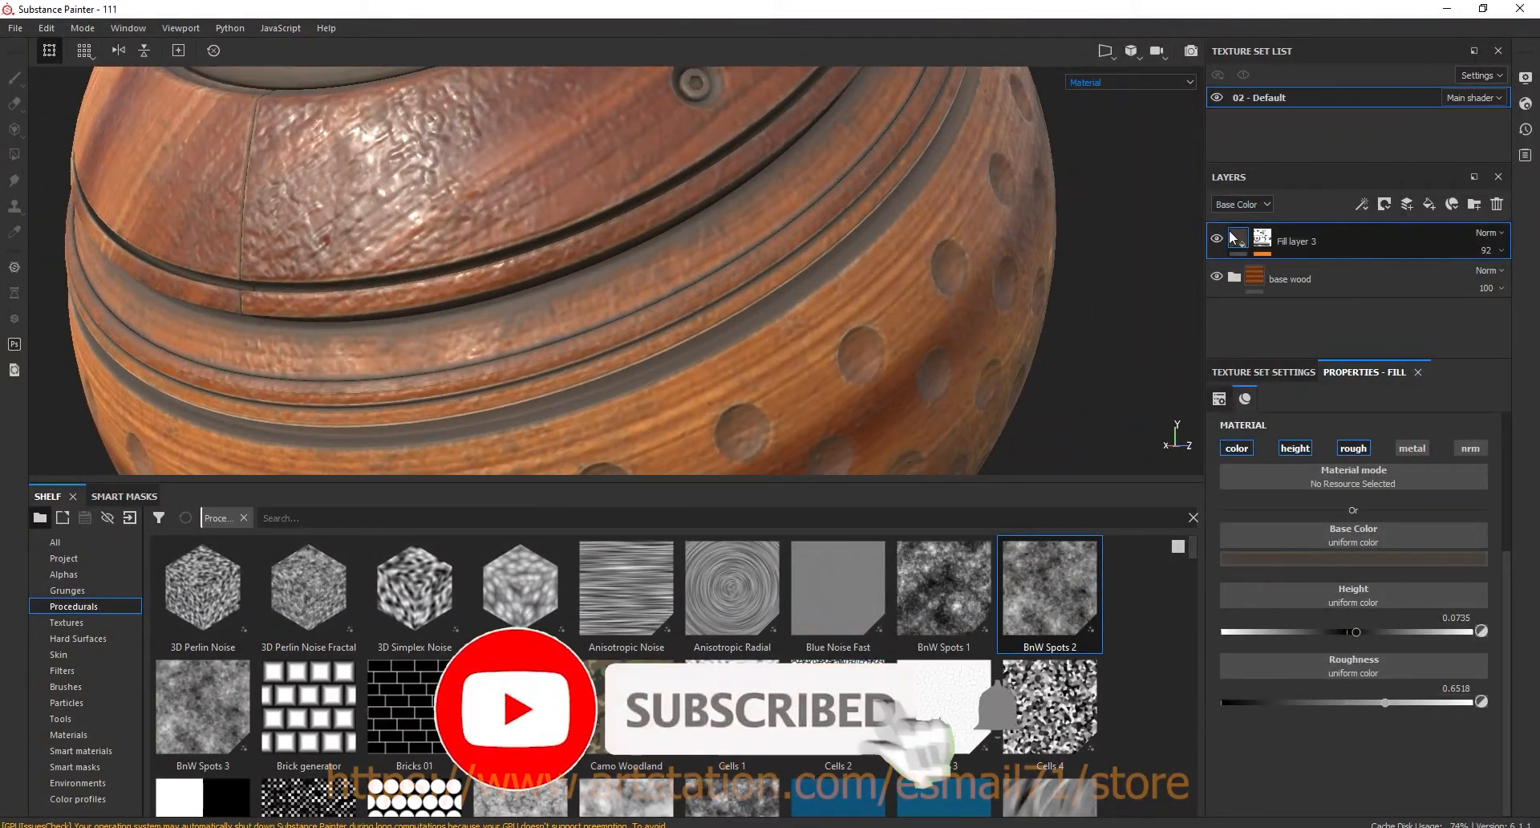
{"action": "left_click", "coordinate": [1220, 242]}
{"action": "left_click", "coordinate": [1218, 239]}
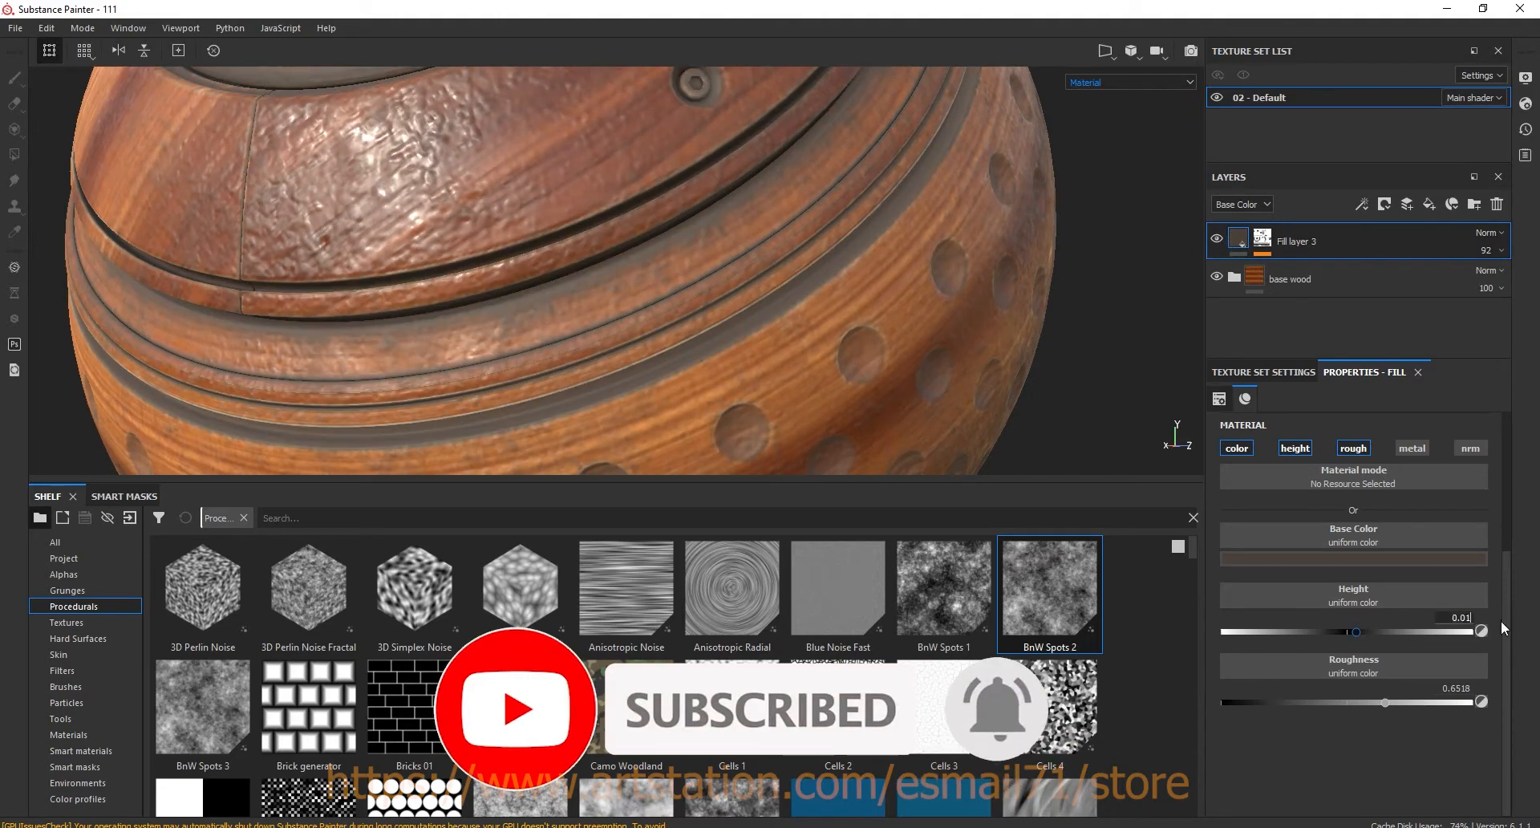
- Set the brown fill layer's height to 0.01 and compare the sphere with the layer hidden and shown
{"action": "type", "text": "1"}
{"action": "key", "text": "Return"}
{"action": "scroll", "coordinate": [903, 363], "scroll_direction": "down", "scroll_amount": 1}
{"action": "scroll", "coordinate": [902, 363], "scroll_direction": "down", "scroll_amount": 2}
{"action": "left_click_drag", "start_coordinate": [903, 364], "coordinate": [907, 316], "text": "alt"}
{"action": "mouse_move", "coordinate": [907, 316]}
{"action": "right_mouse_down", "text": "shift"}
{"action": "mouse_move", "coordinate": [874, 303]}
{"action": "mouse_move", "coordinate": [919, 297]}
{"action": "right_mouse_up", "text": "shift"}
{"action": "scroll", "coordinate": [586, 145], "scroll_direction": "up", "scroll_amount": 2}
{"action": "left_click_drag", "start_coordinate": [701, 282], "coordinate": [737, 292], "text": "alt"}
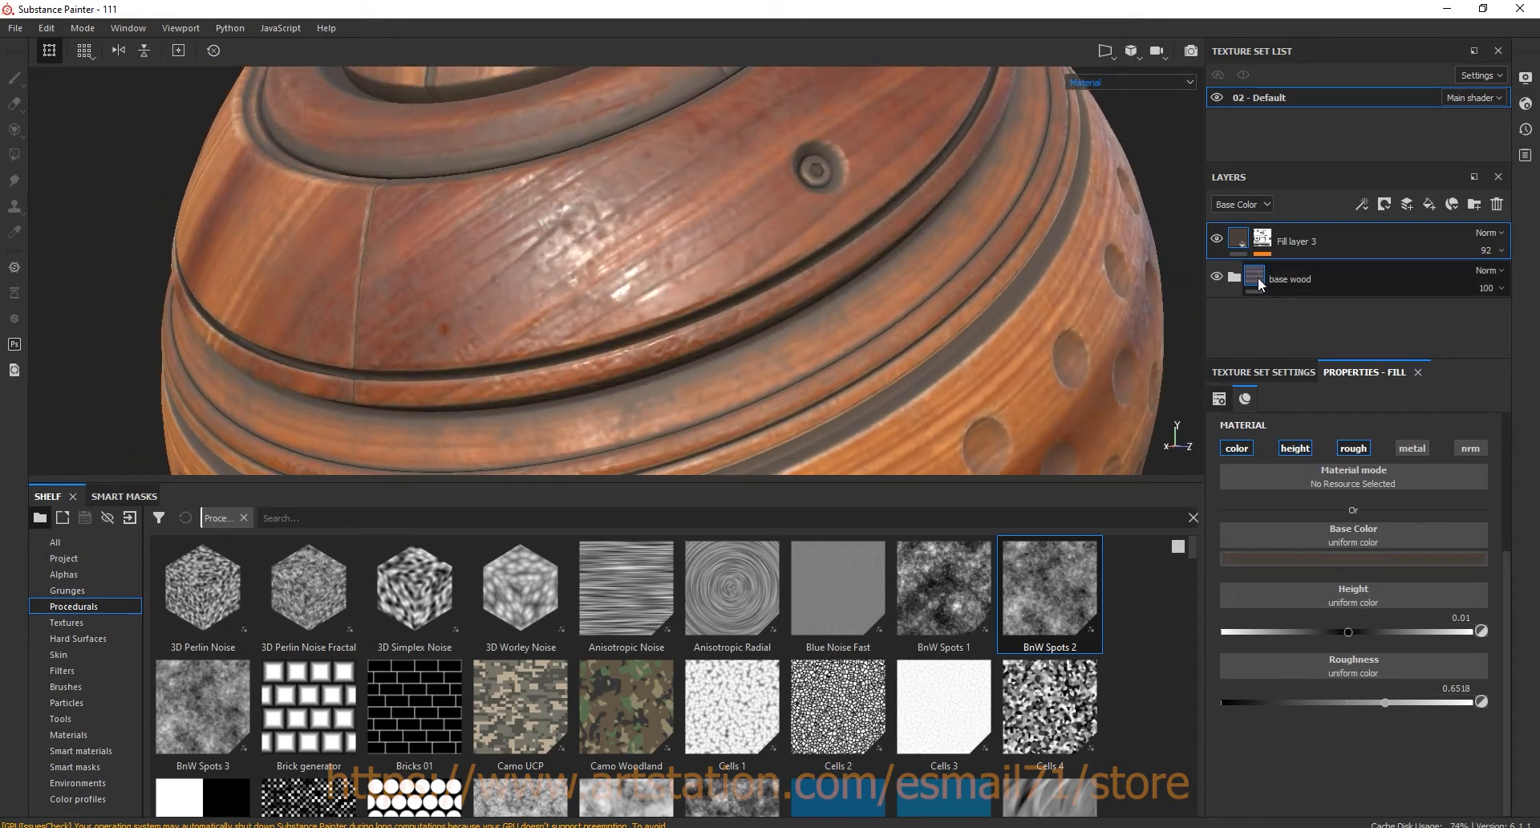
{"action": "left_click", "coordinate": [1217, 238]}
{"action": "left_click", "coordinate": [1217, 240]}
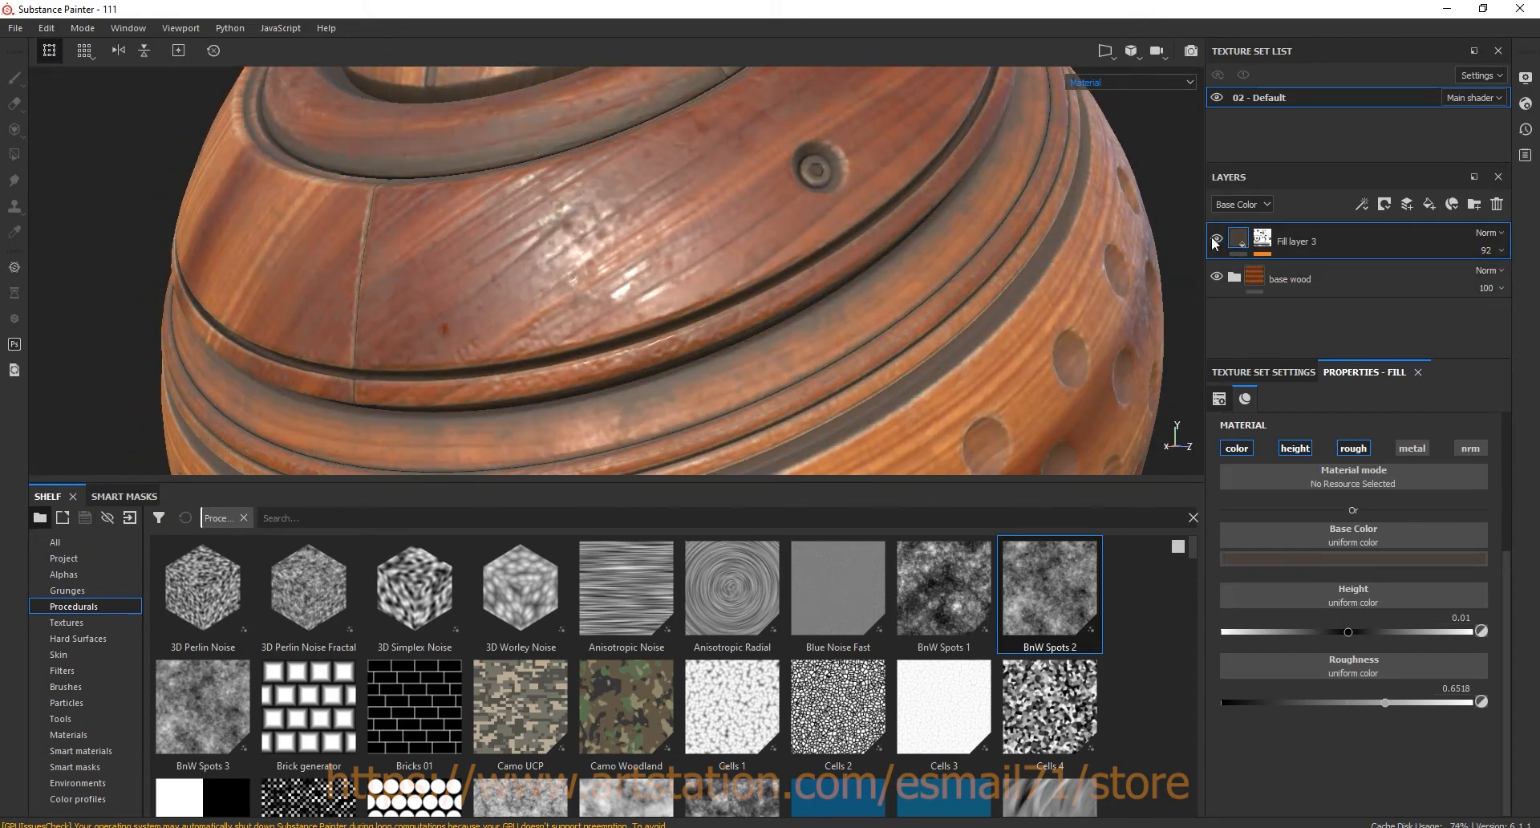
- Add a new fill layer above the brown dirt layer
{"action": "scroll", "coordinate": [620, 207], "scroll_direction": "down", "scroll_amount": 2}
{"action": "scroll", "coordinate": [600, 241], "scroll_direction": "down", "scroll_amount": 2}
{"action": "scroll", "coordinate": [594, 255], "scroll_direction": "down", "scroll_amount": 1}
{"action": "scroll", "coordinate": [594, 261], "scroll_direction": "down", "scroll_amount": 3}
{"action": "left_click_drag", "start_coordinate": [605, 256], "coordinate": [594, 277], "text": "alt"}
{"action": "scroll", "coordinate": [531, 143], "scroll_direction": "up", "scroll_amount": 2}
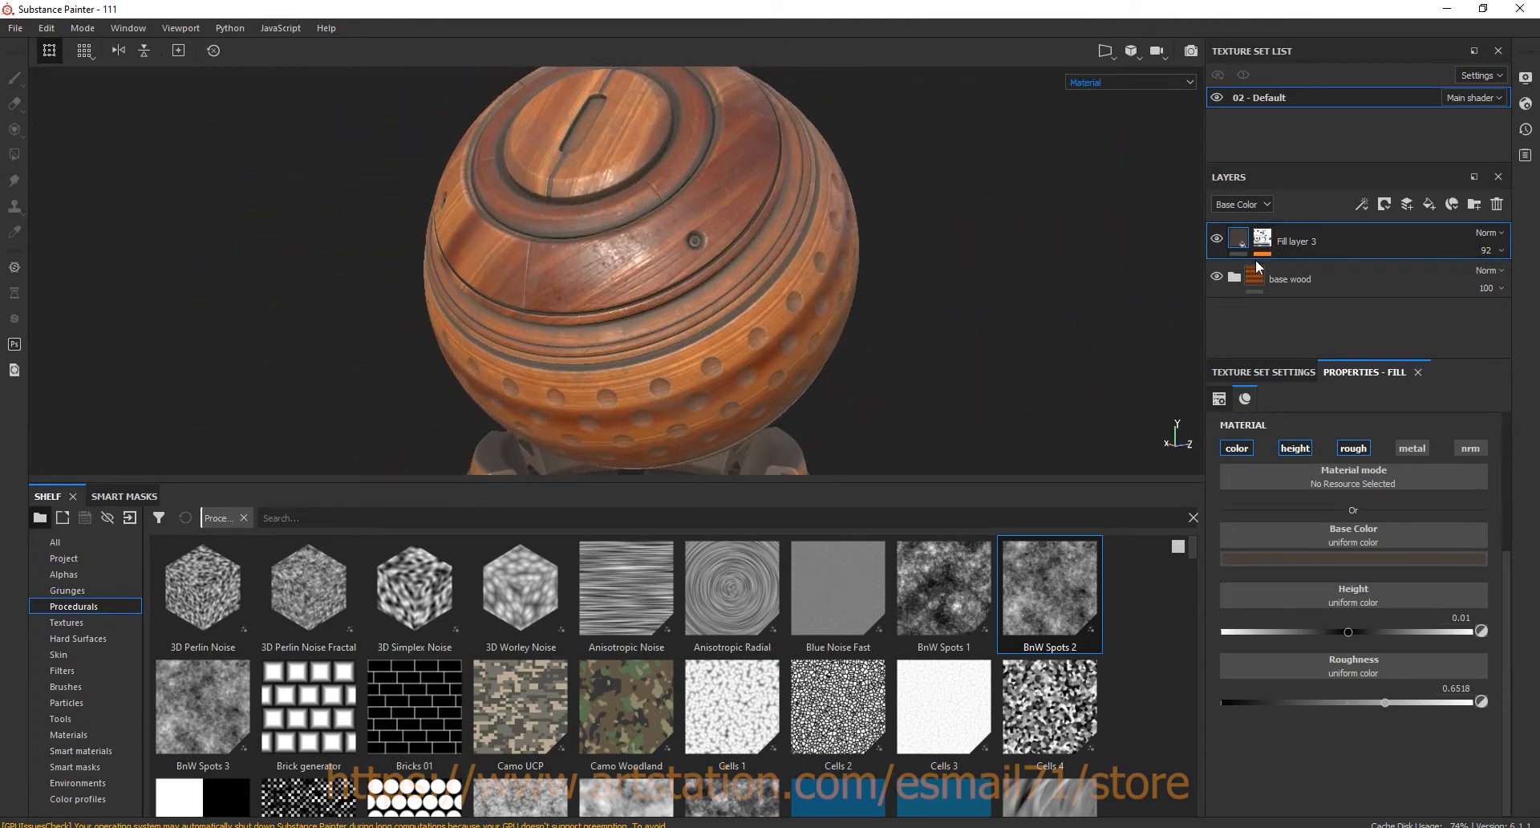
{"action": "left_click", "coordinate": [1429, 205]}
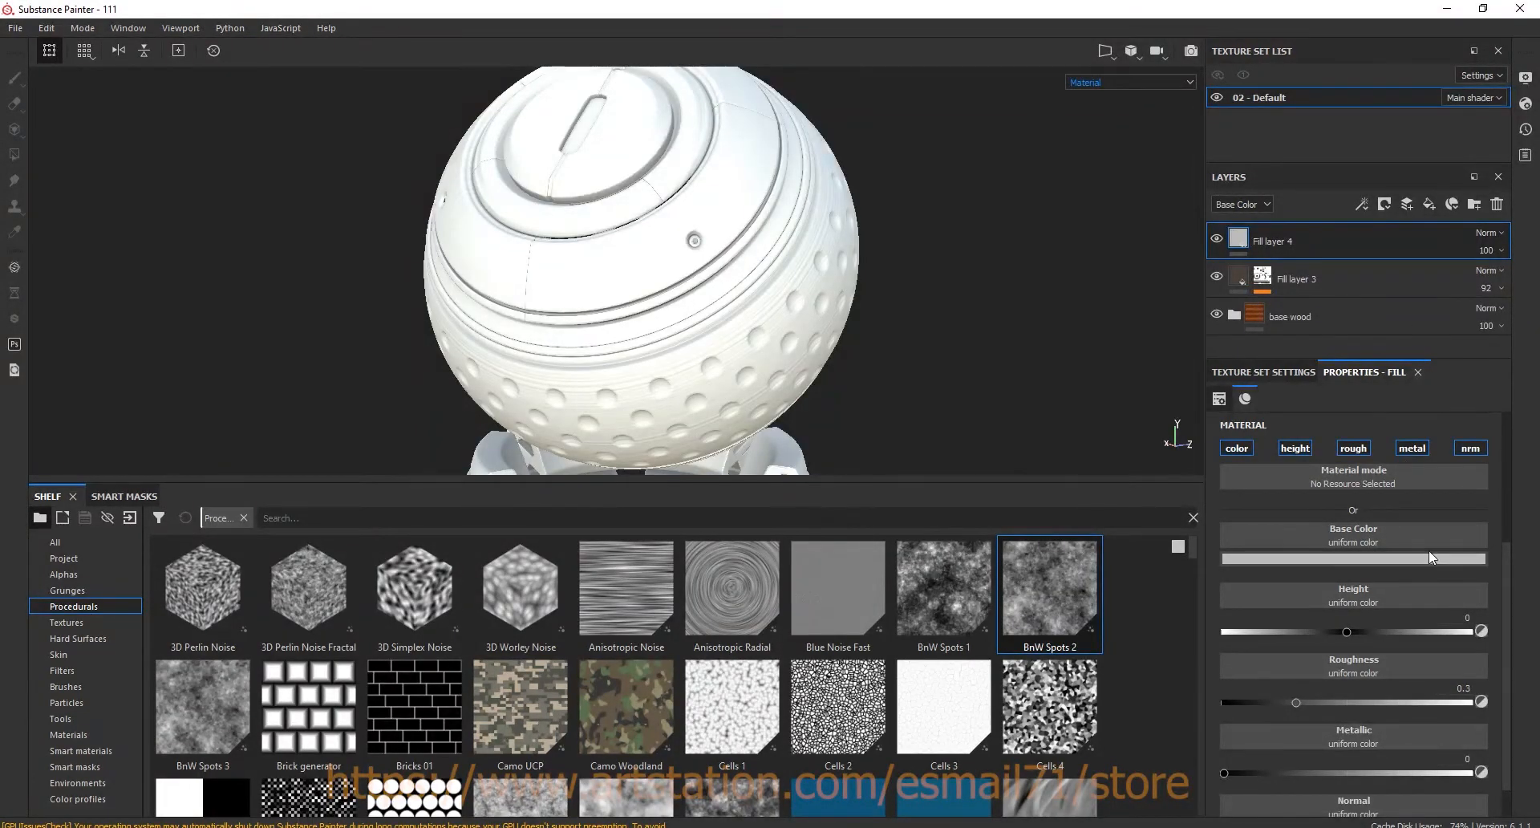
- Search the material resources for "wood" and apply the Wood Rough material to the new fill layer
{"action": "left_click", "coordinate": [1407, 478]}
{"action": "left_click_drag", "start_coordinate": [1533, 554], "coordinate": [1536, 705]}
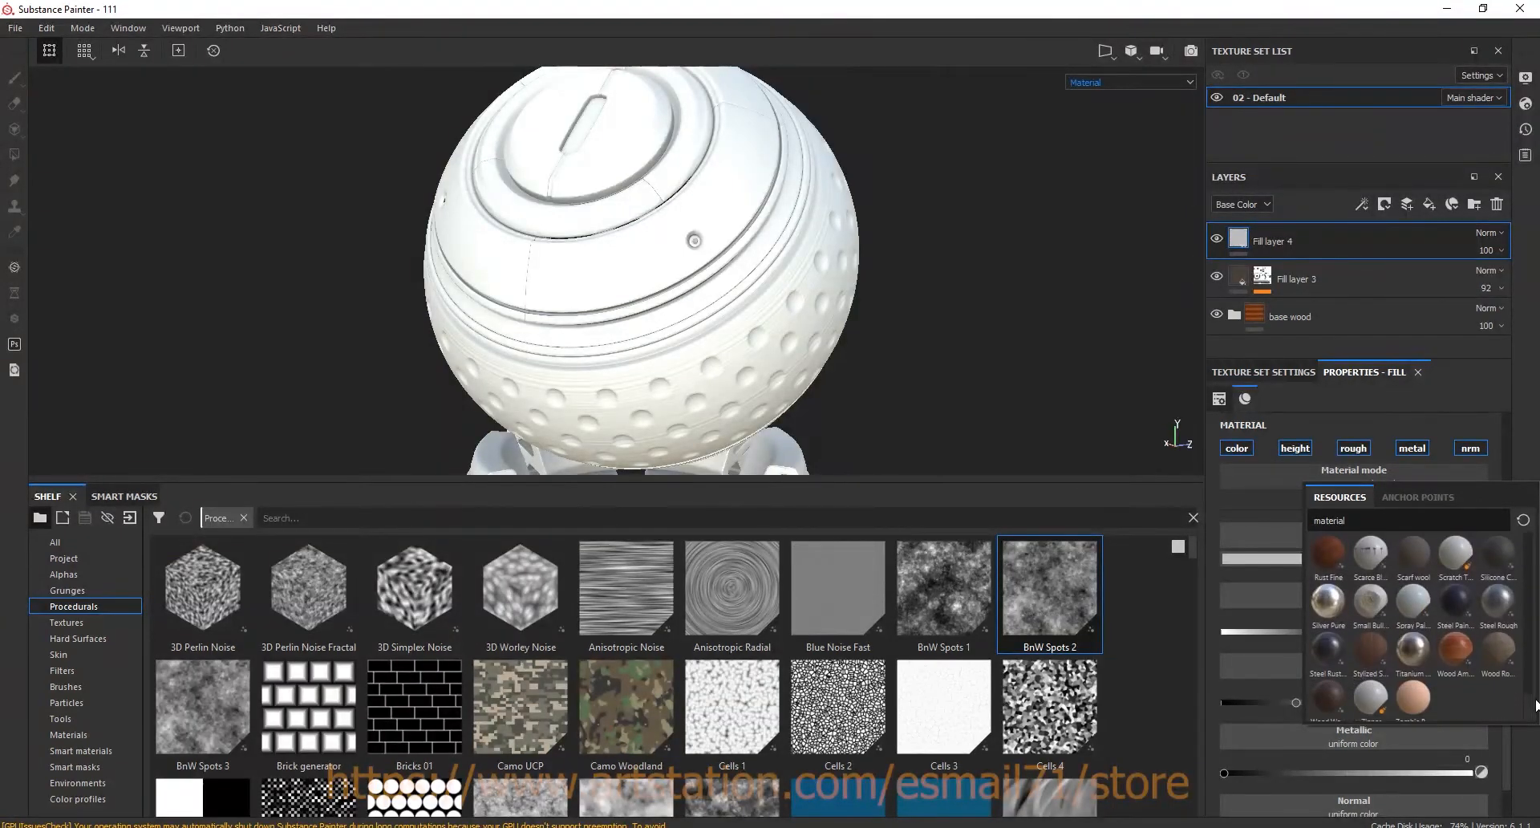
{"action": "left_click", "coordinate": [1499, 660]}
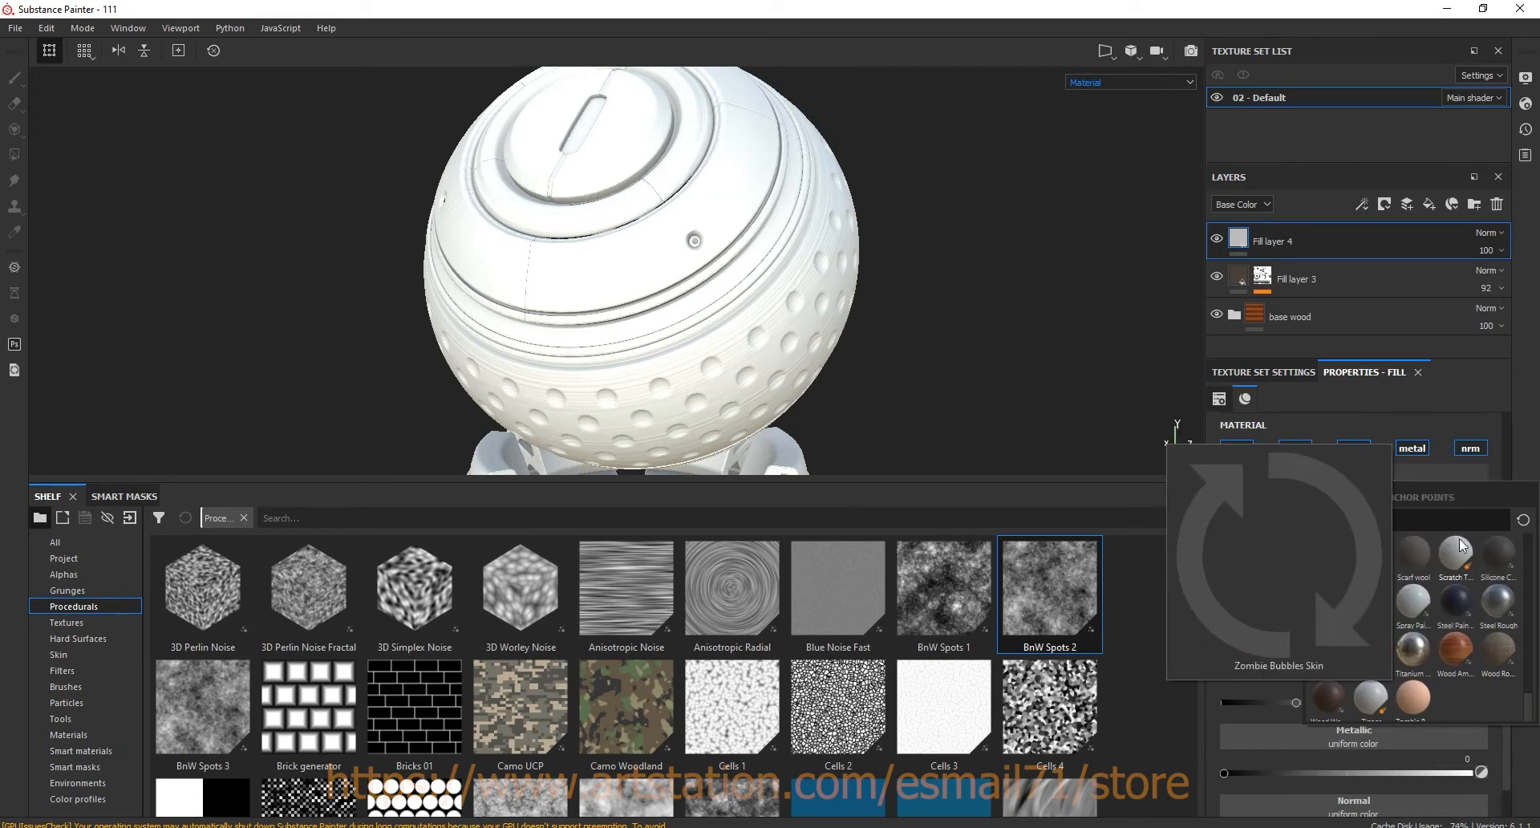
{"action": "type", "text": "wo"}
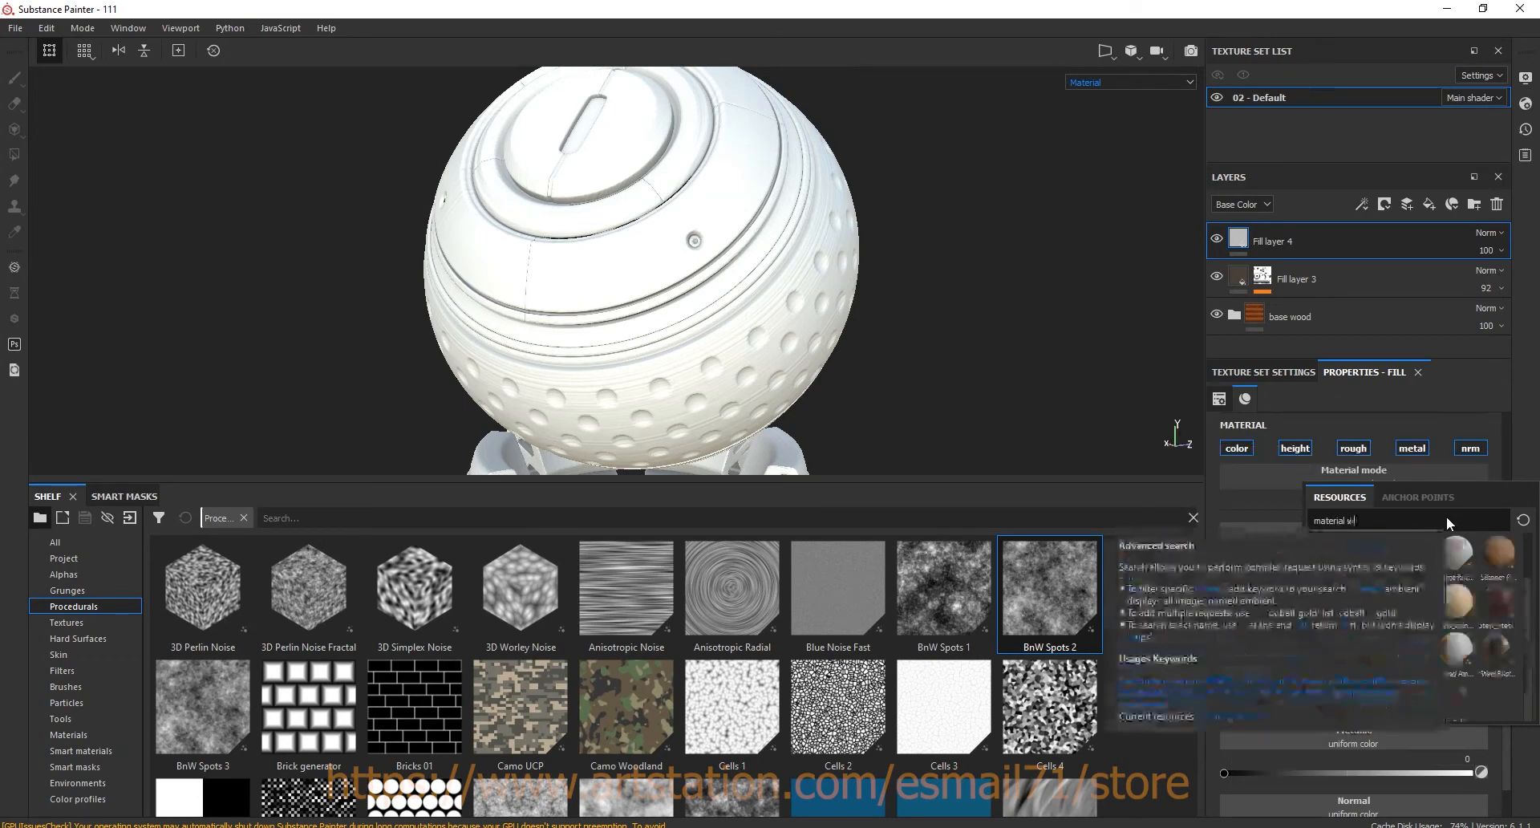
{"action": "type", "text": "od"}
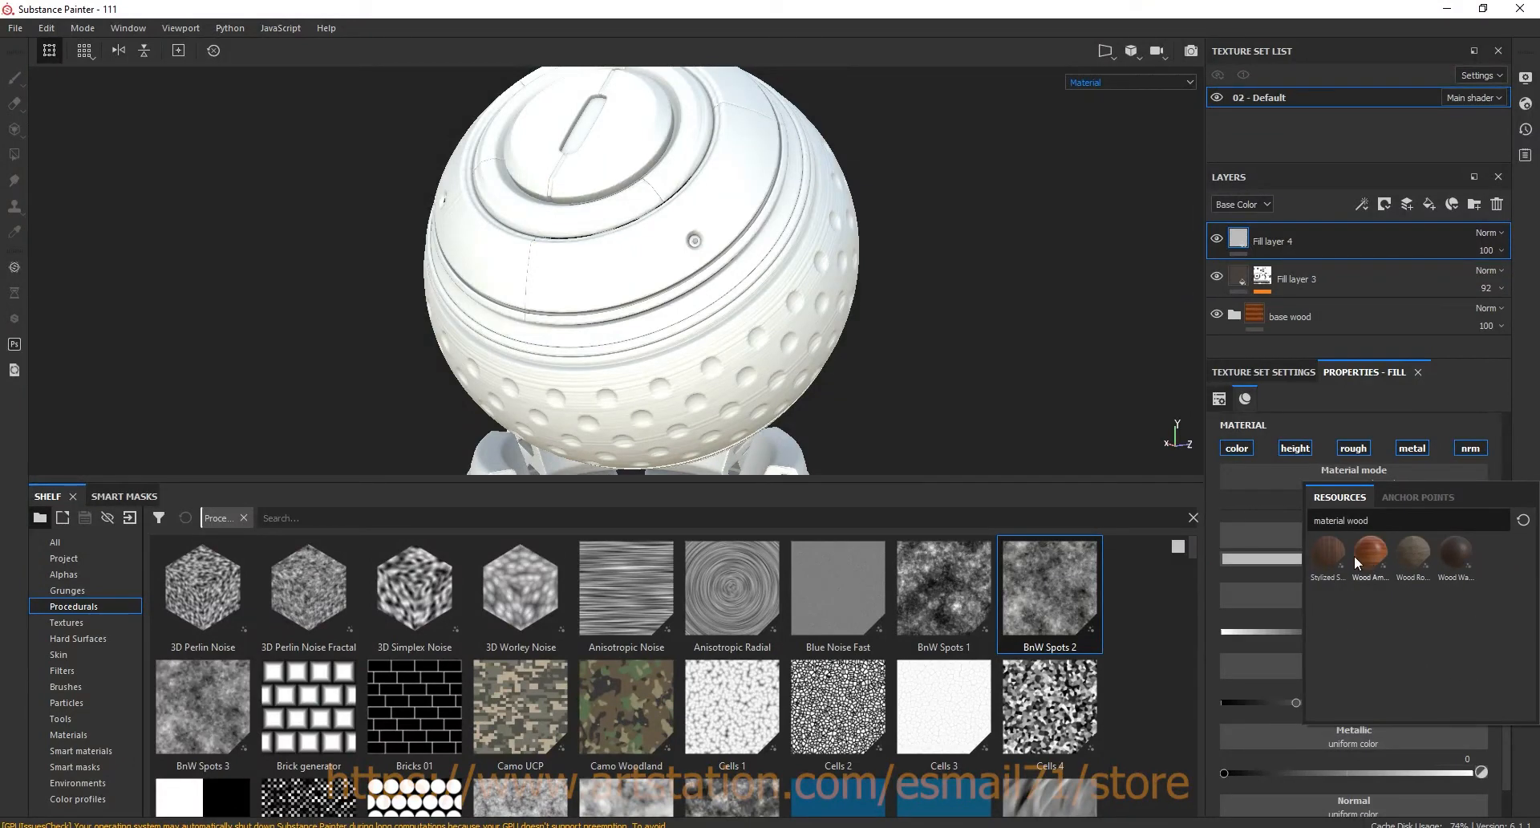
{"action": "left_click", "coordinate": [1416, 550]}
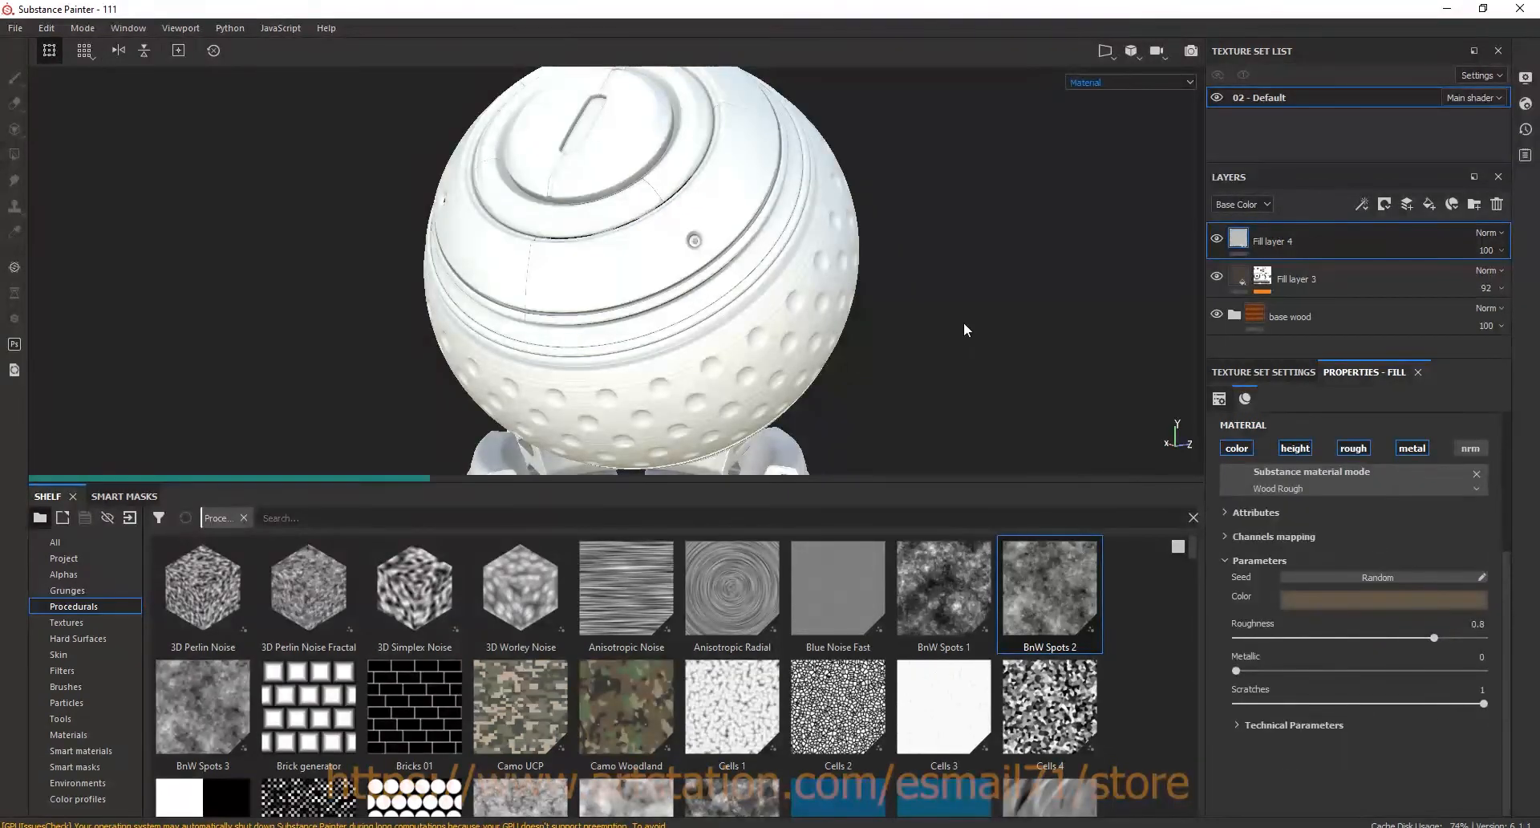
{"action": "scroll", "coordinate": [653, 170], "scroll_direction": "up", "scroll_amount": 3}
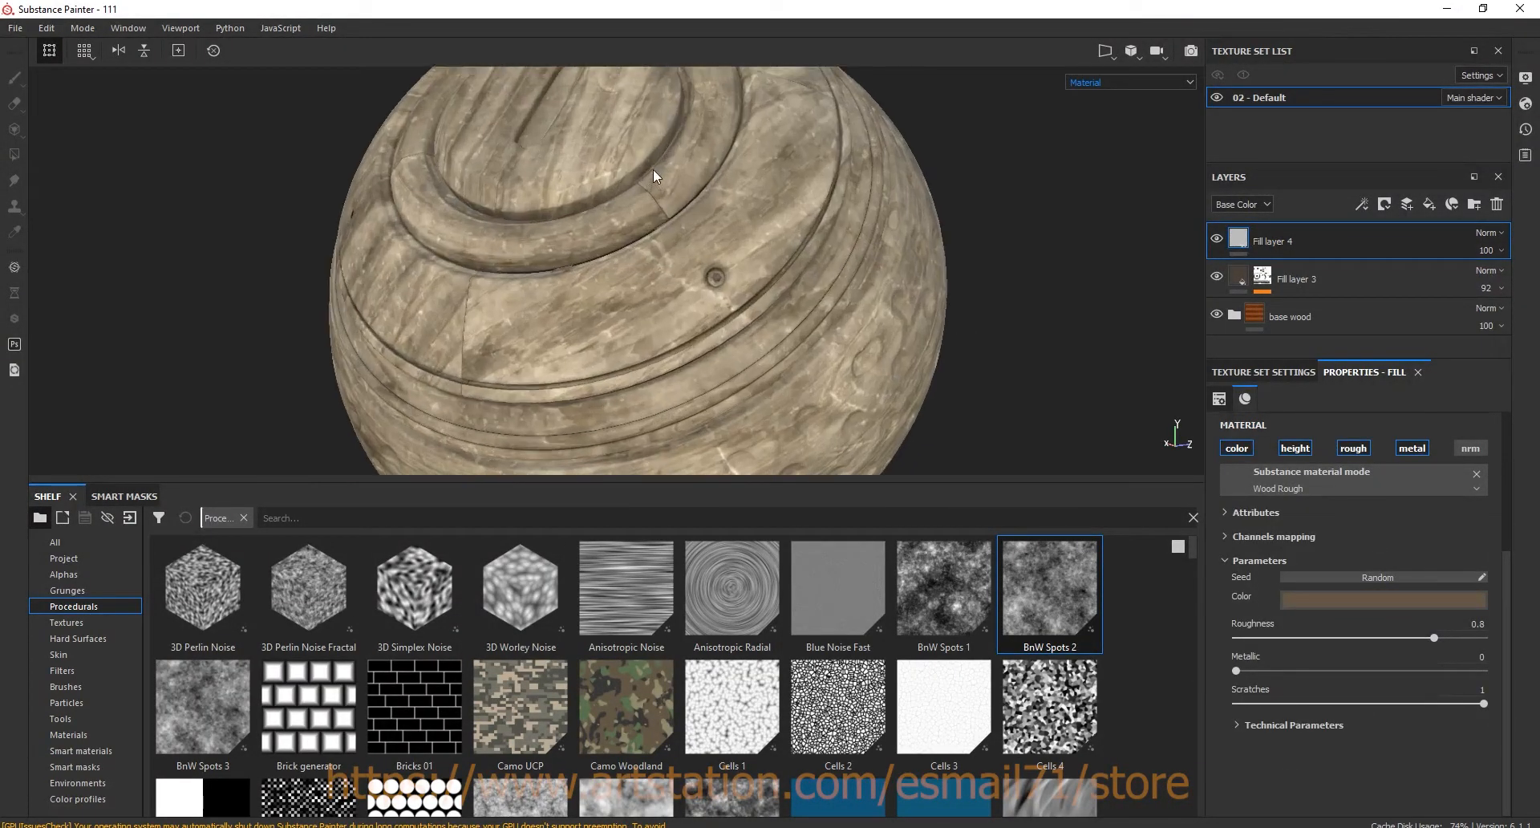
{"action": "left_click_drag", "start_coordinate": [653, 170], "coordinate": [752, 199], "text": "alt"}
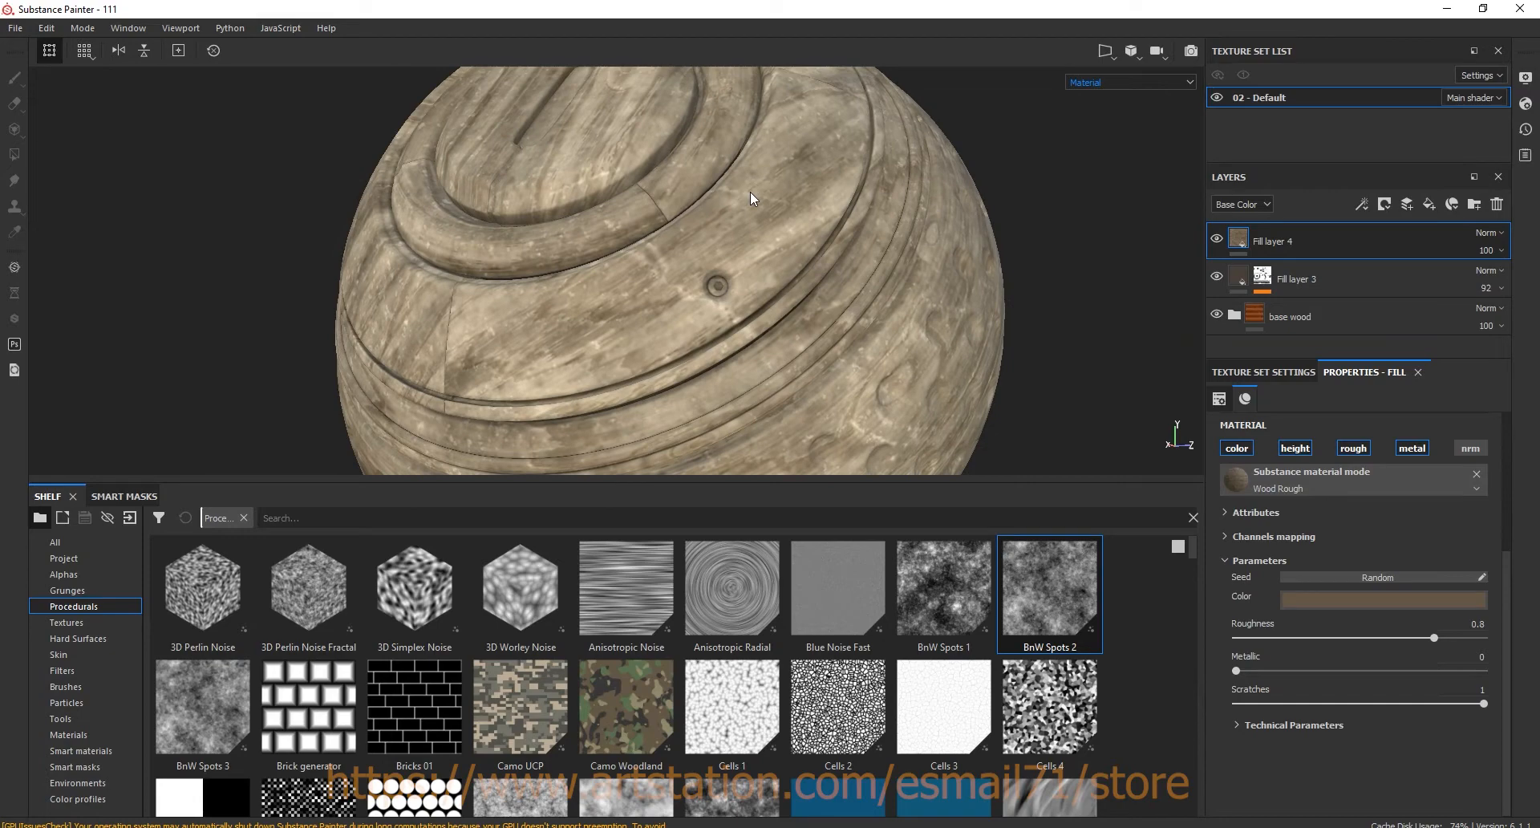
- Set the Wood Rough color to a muted gray-brown with saturation 0.257 and add a black mask to the layer
{"action": "left_click", "coordinate": [1364, 599]}
{"action": "left_click", "coordinate": [1485, 729]}
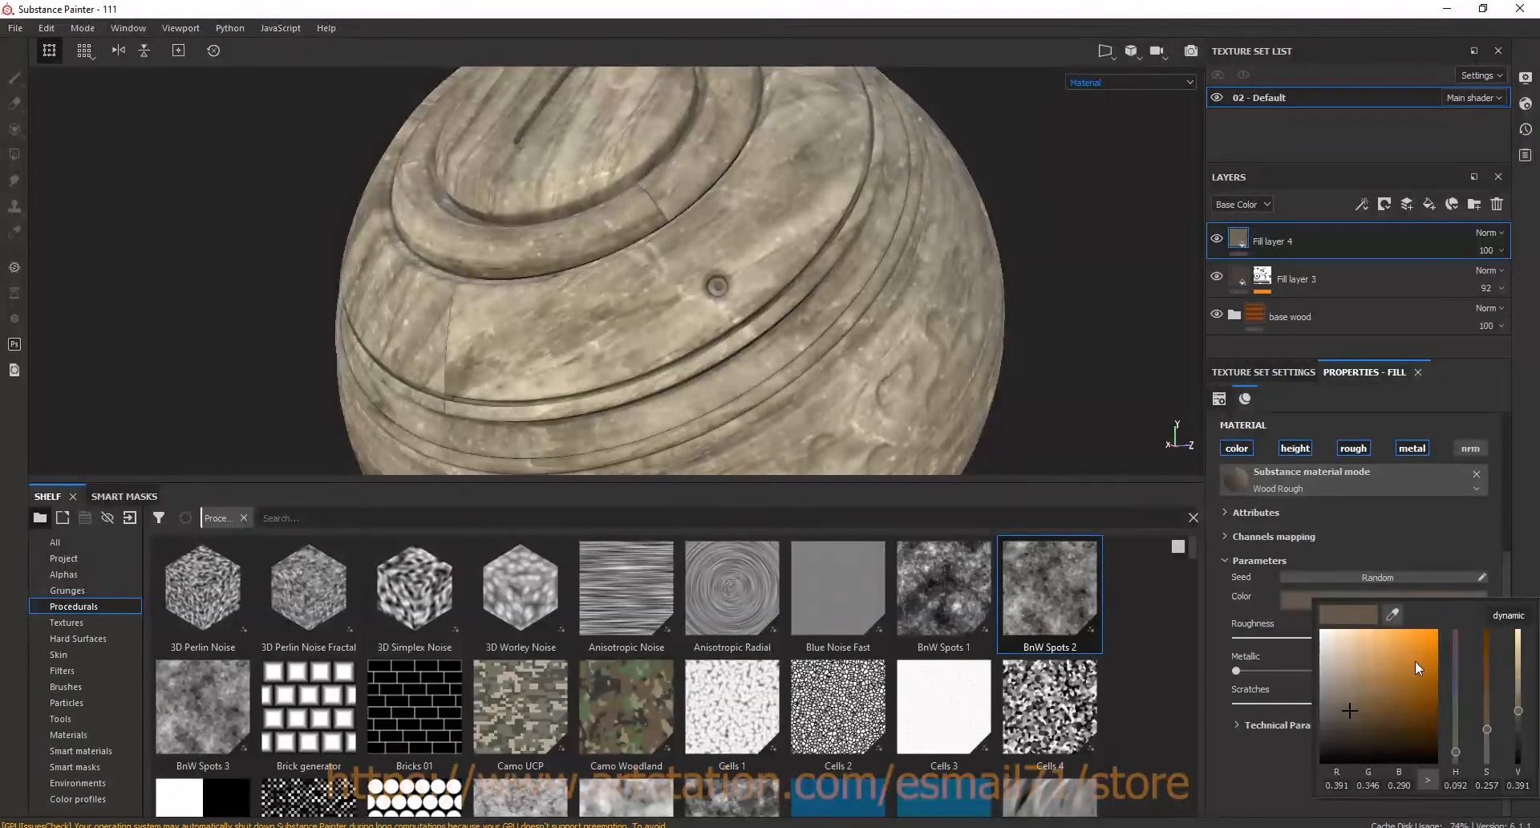
{"action": "scroll", "coordinate": [612, 155], "scroll_direction": "down", "scroll_amount": 3}
{"action": "middle_click_drag", "start_coordinate": [764, 303], "coordinate": [773, 301], "text": "alt"}
{"action": "left_click", "coordinate": [1409, 207]}
{"action": "left_click", "coordinate": [1399, 228]}
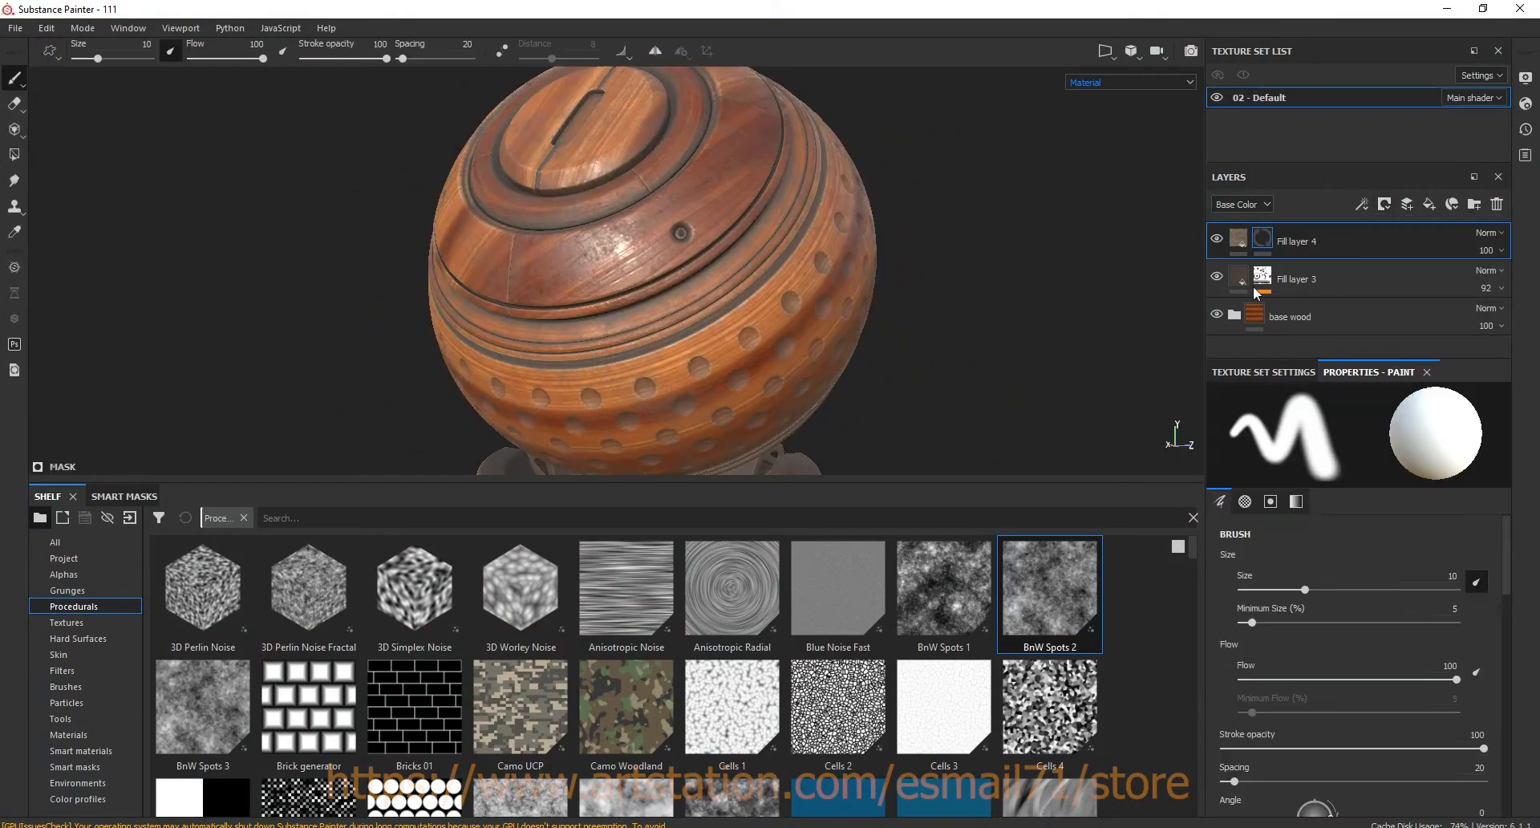
- Add a Metal Edge Wear generator to the Wood Rough layer's black mask
{"action": "left_click", "coordinate": [1238, 238]}
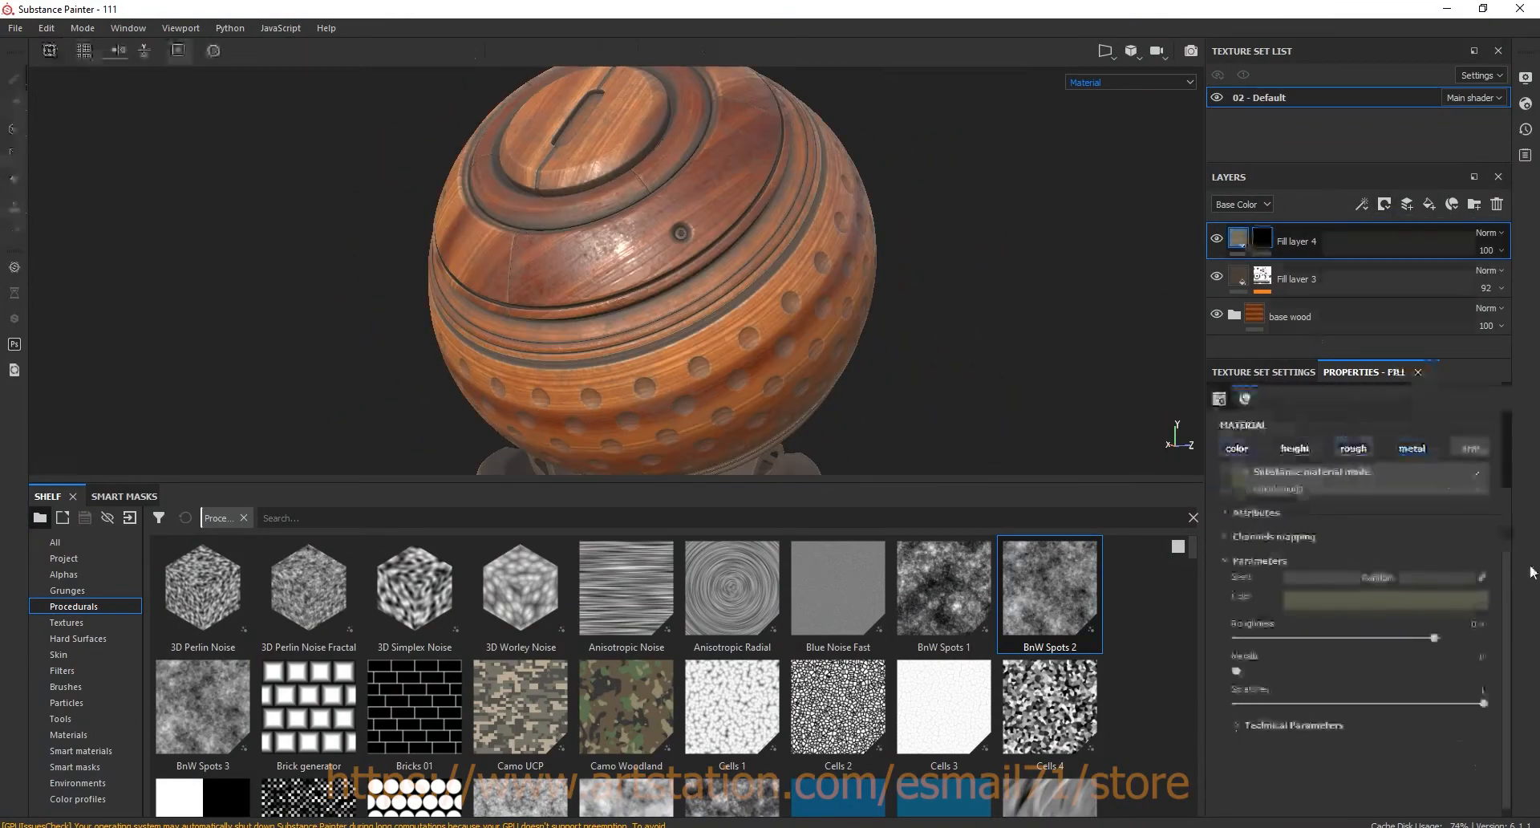
{"action": "scroll", "coordinate": [1510, 564], "scroll_direction": "up", "scroll_amount": 1}
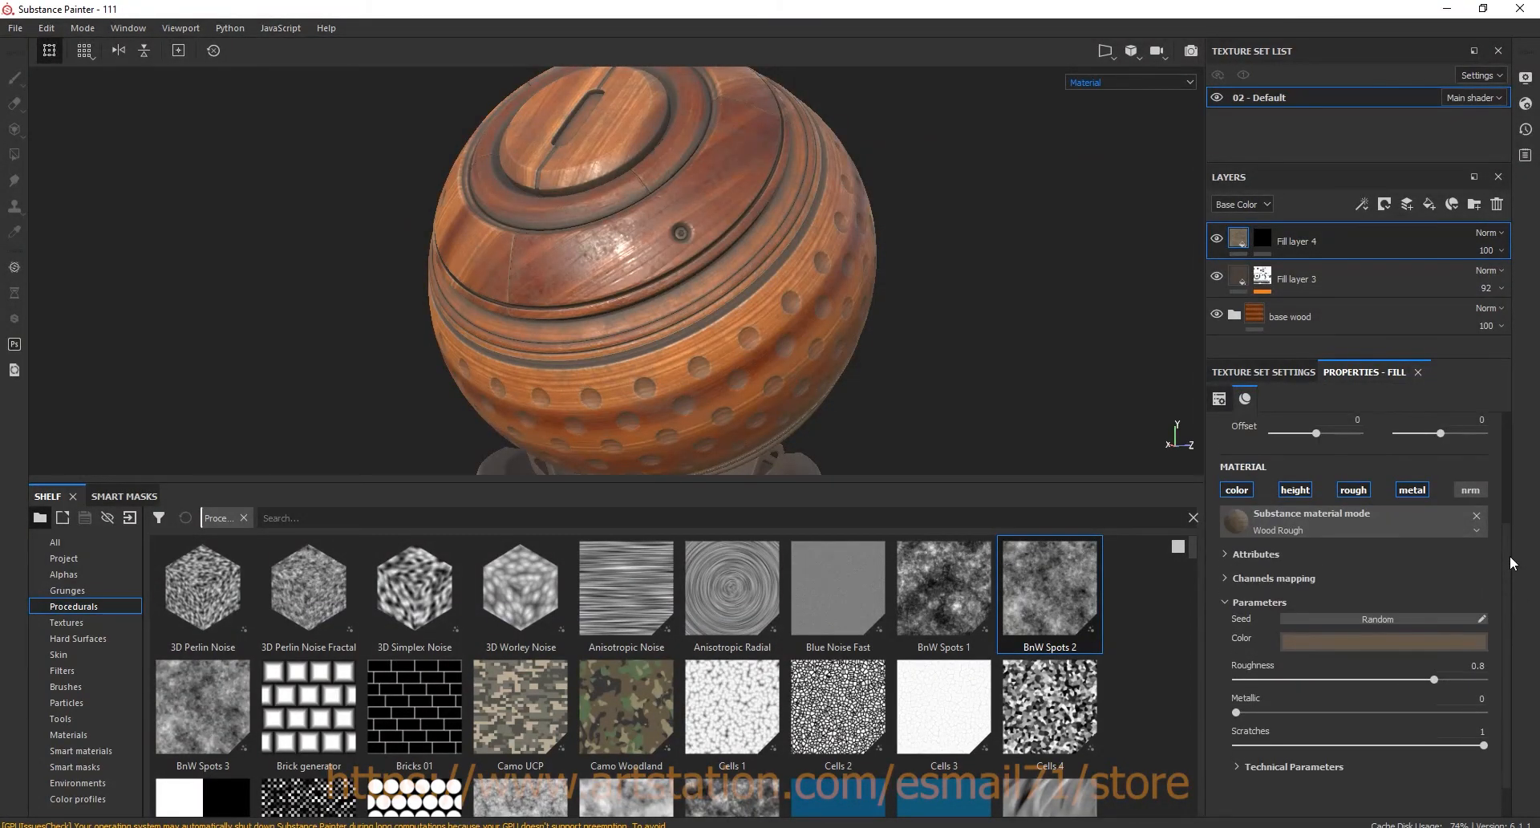
{"action": "left_click", "coordinate": [1260, 239]}
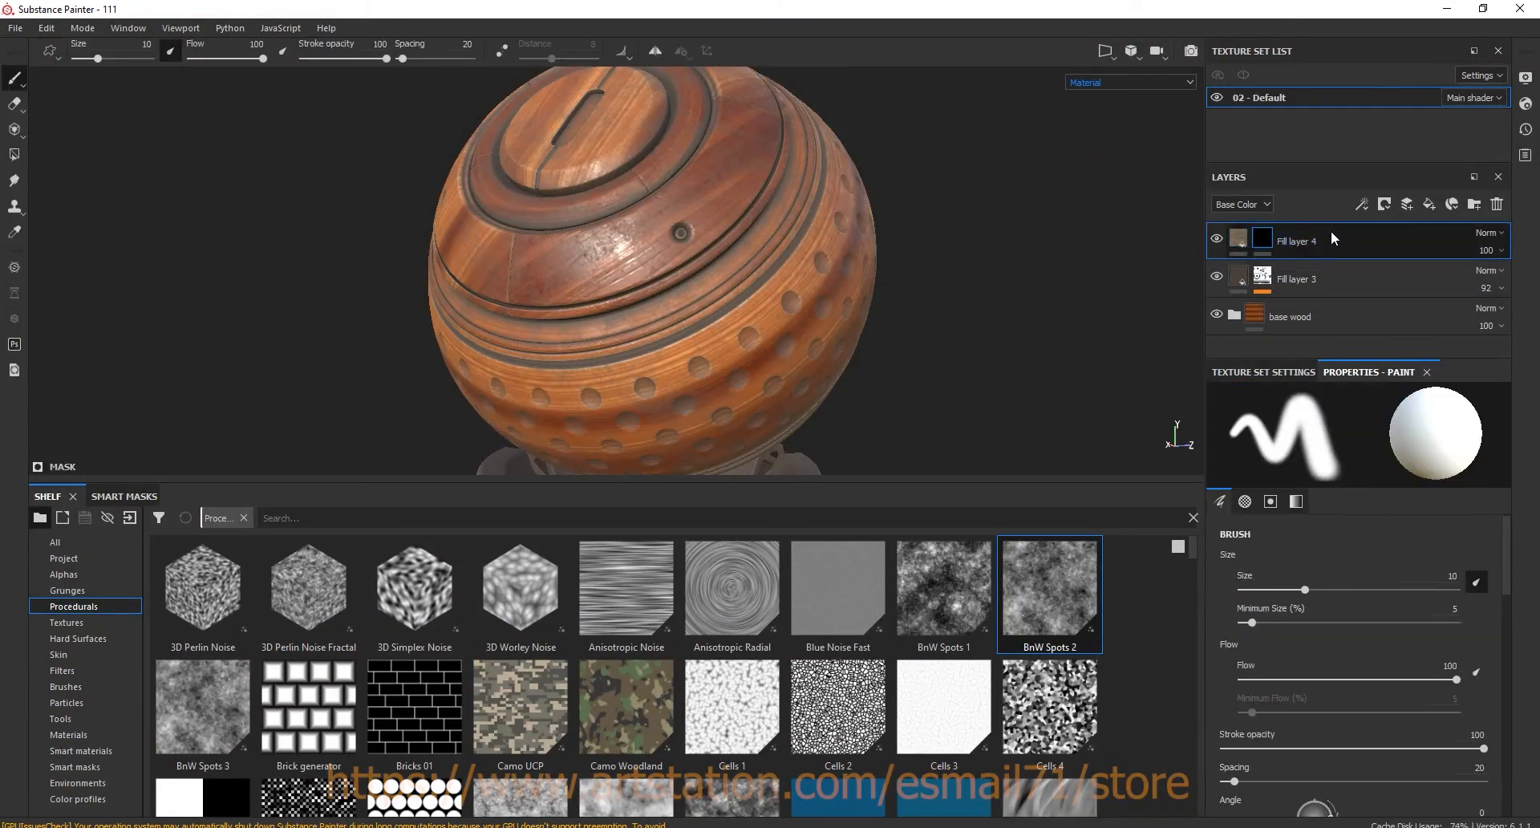
{"action": "left_click", "coordinate": [1367, 203]}
{"action": "left_click", "coordinate": [1371, 221]}
{"action": "left_click", "coordinate": [1359, 420]}
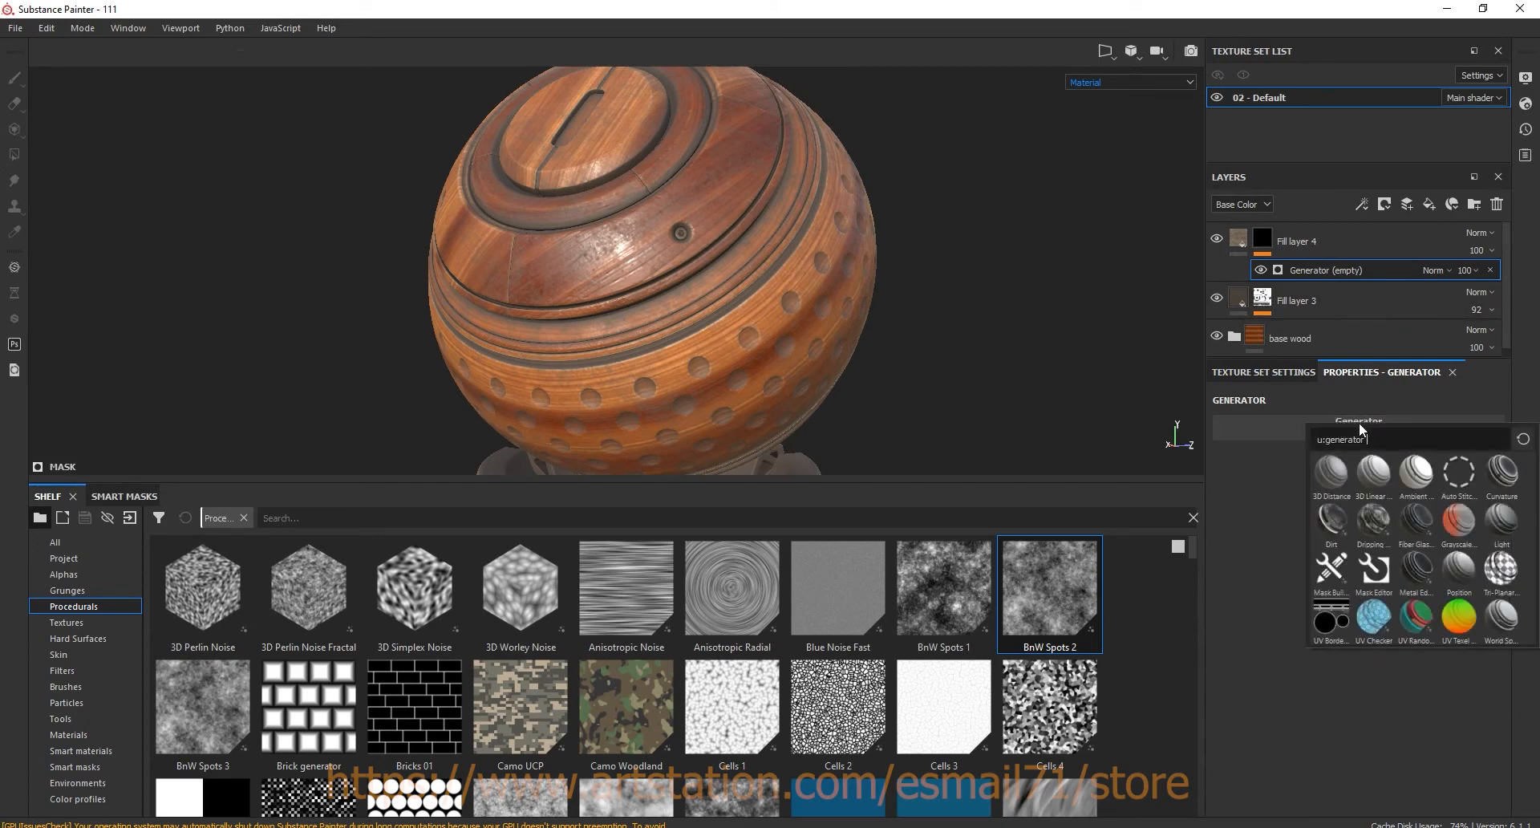
{"action": "left_click", "coordinate": [1421, 569]}
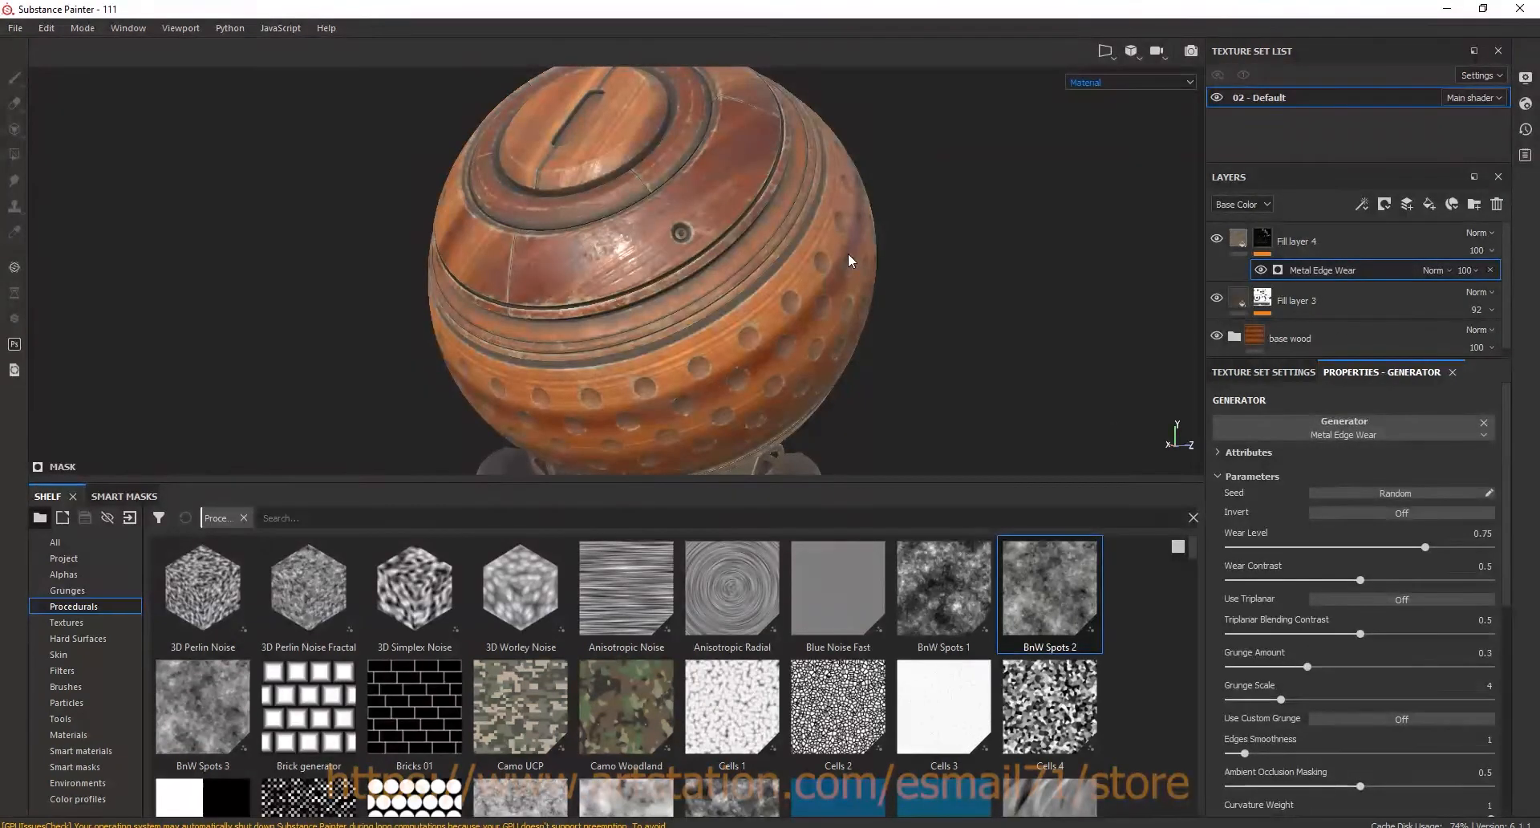
- Set the Metal Edge Wear generator's wear level to 0.9 and inspect the worn edges up close
{"action": "scroll", "coordinate": [580, 171], "scroll_direction": "up", "scroll_amount": 1}
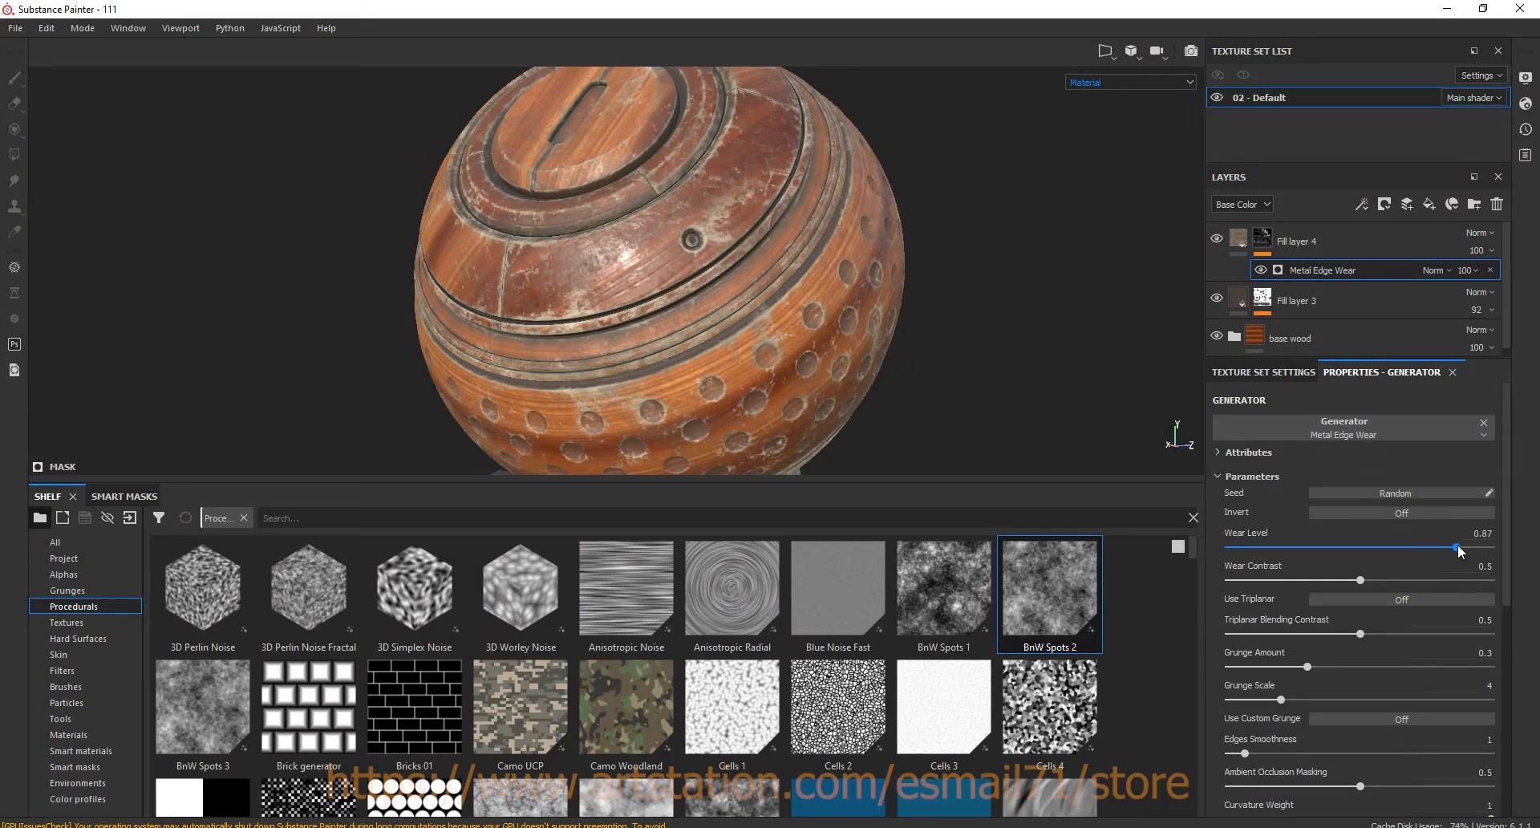
{"action": "left_click_drag", "start_coordinate": [1457, 545], "coordinate": [1465, 547]}
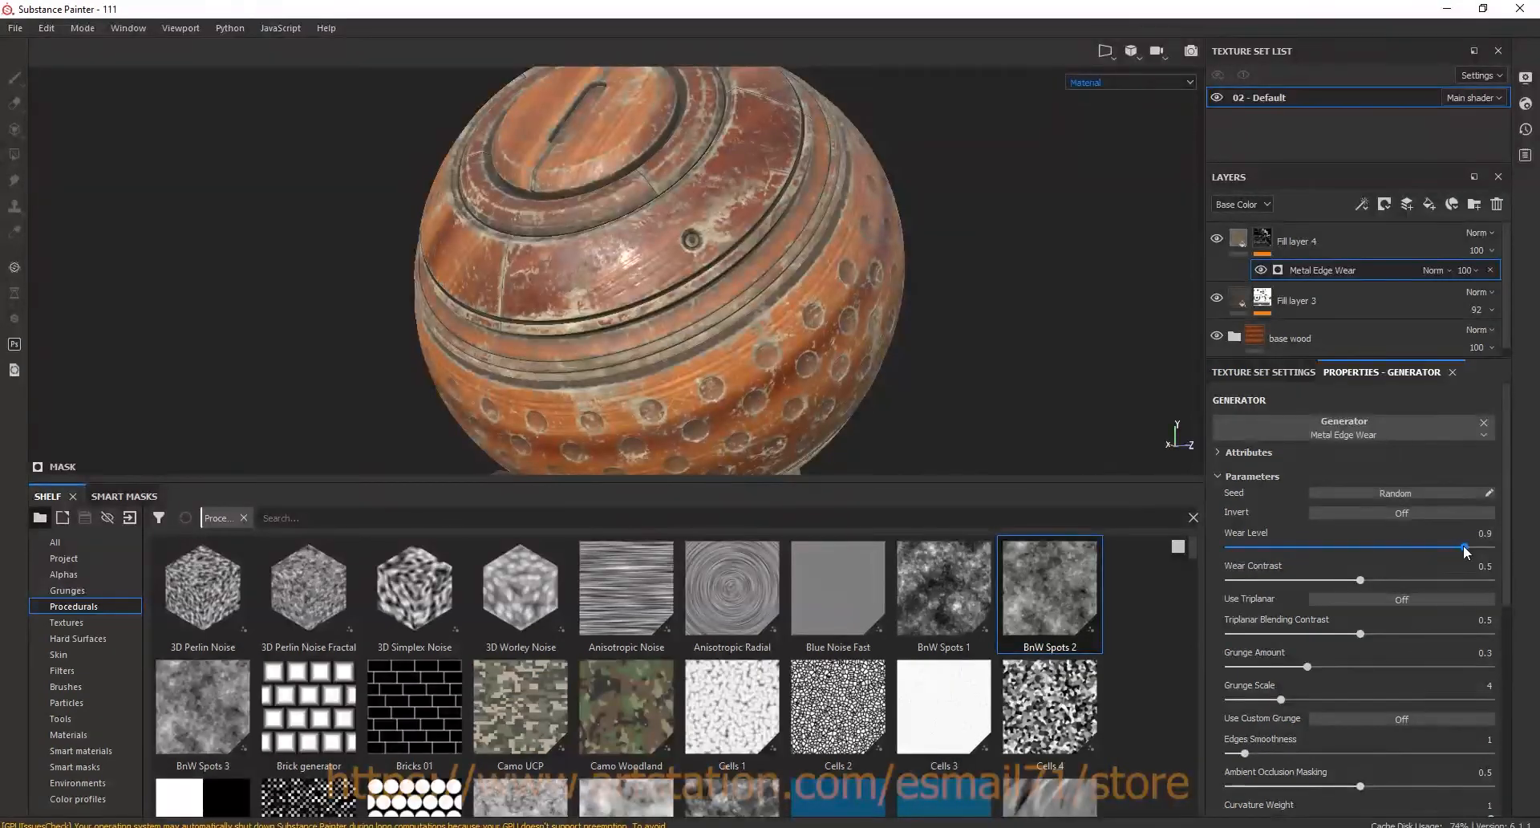
{"action": "left_click_drag", "start_coordinate": [966, 354], "coordinate": [1008, 346], "text": "alt"}
{"action": "scroll", "coordinate": [619, 264], "scroll_direction": "up", "scroll_amount": 2}
{"action": "scroll", "coordinate": [620, 265], "scroll_direction": "up", "scroll_amount": 4}
{"action": "left_click_drag", "start_coordinate": [560, 361], "coordinate": [623, 386], "text": "alt"}
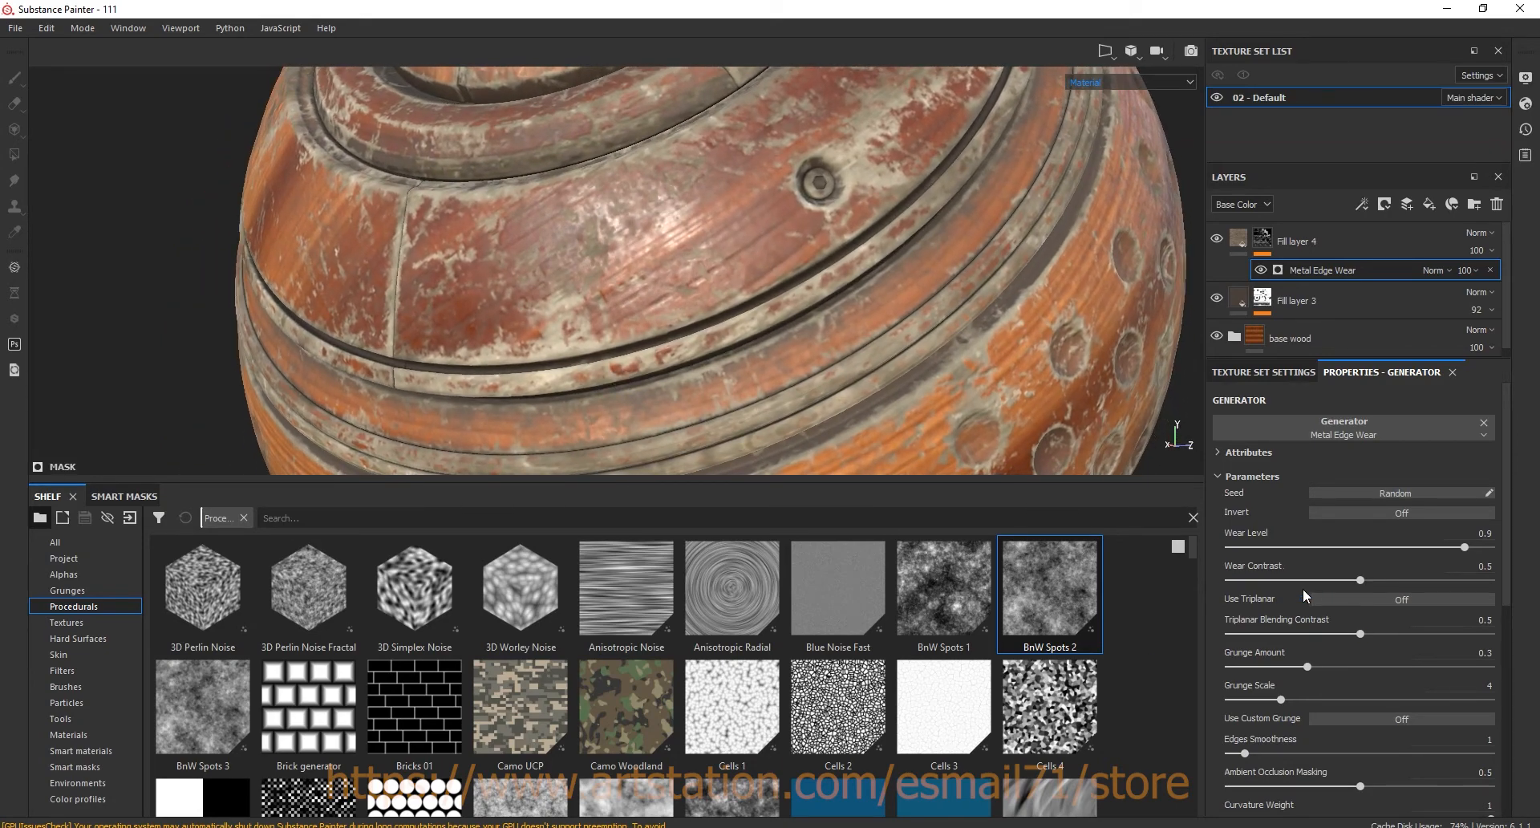
- Set the Metal Edge Wear generator's wear contrast to 0.46 and grunge amount to 0.29
{"action": "left_click_drag", "start_coordinate": [1366, 584], "coordinate": [1352, 586]}
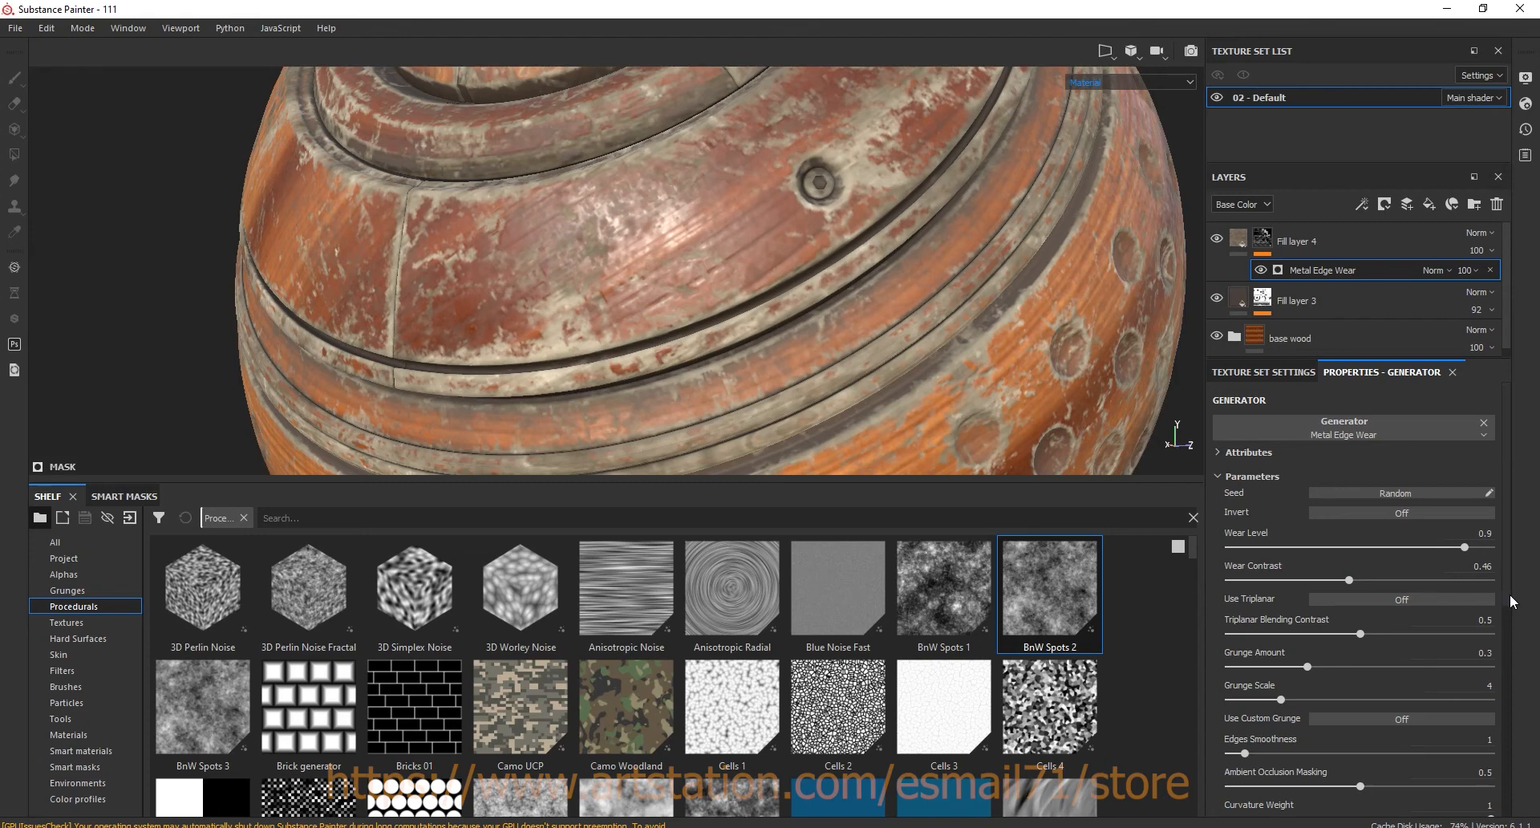
{"action": "scroll", "coordinate": [1512, 602], "scroll_direction": "down", "scroll_amount": 2}
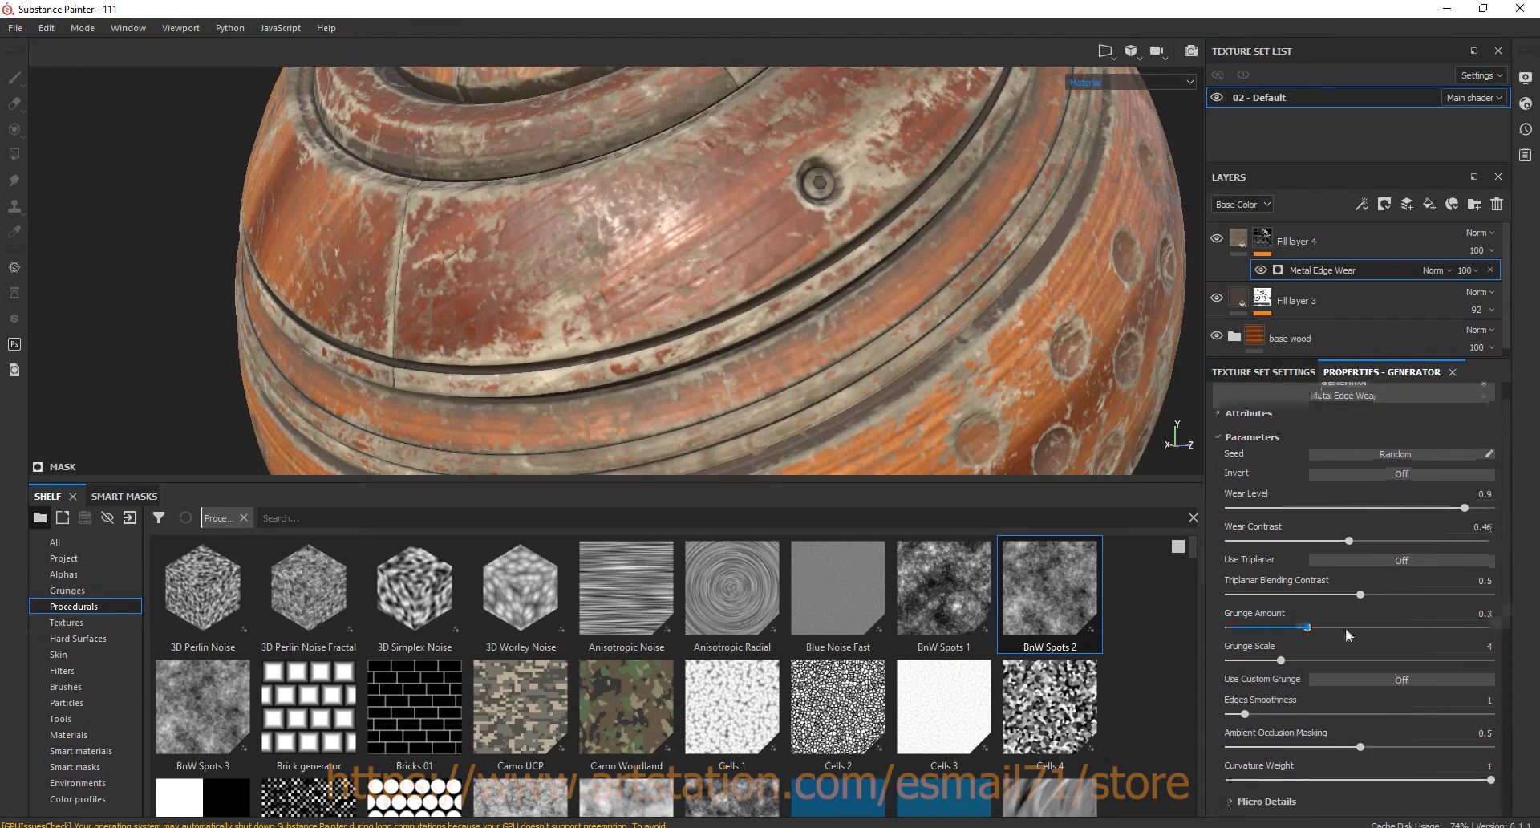
{"action": "left_click_drag", "start_coordinate": [1308, 628], "coordinate": [1303, 624]}
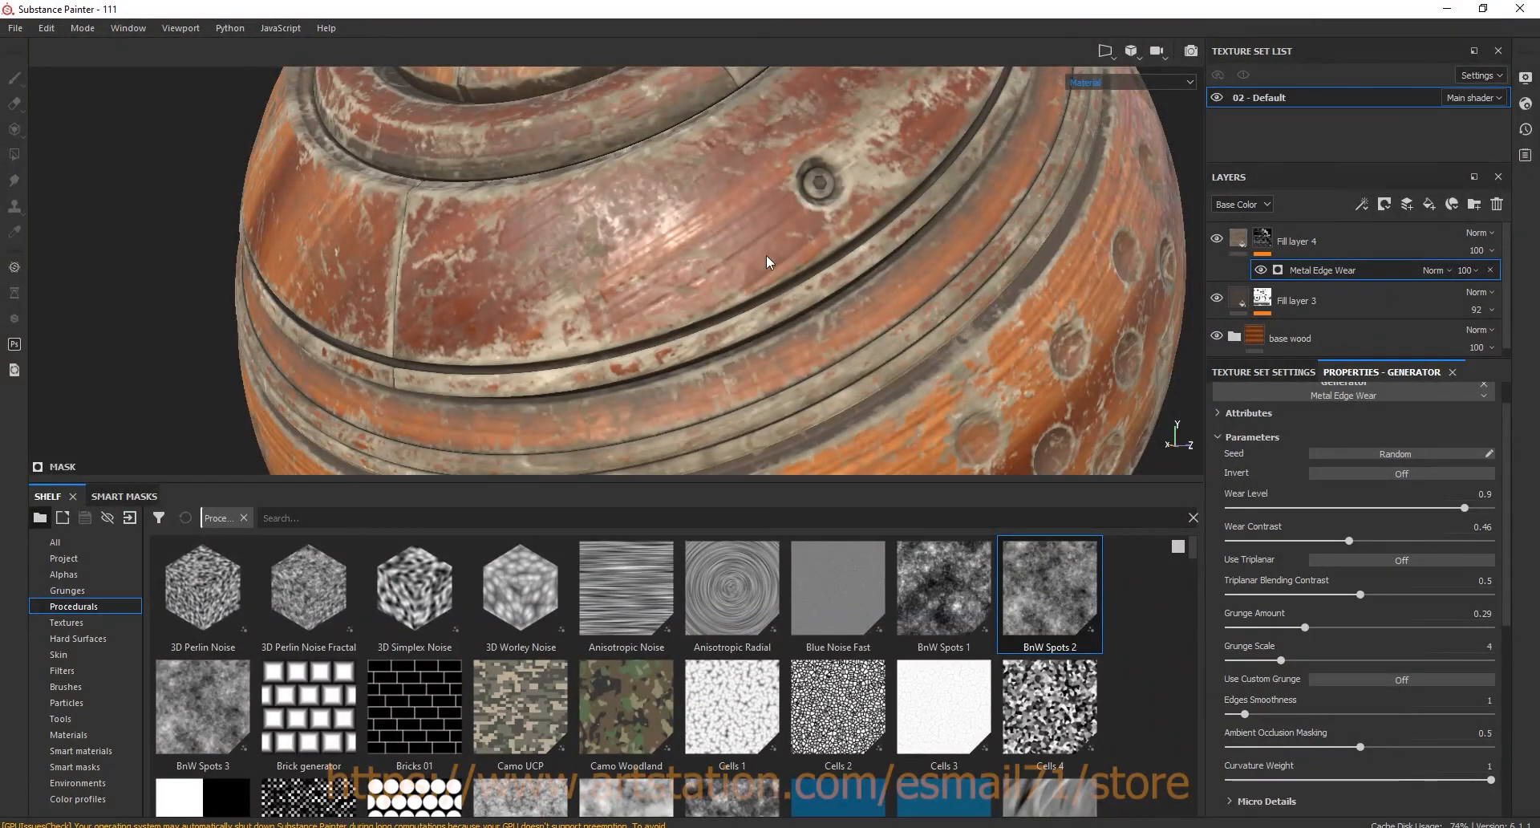
{"action": "scroll", "coordinate": [763, 253], "scroll_direction": "down", "scroll_amount": 3}
{"action": "scroll", "coordinate": [764, 253], "scroll_direction": "down", "scroll_amount": 4}
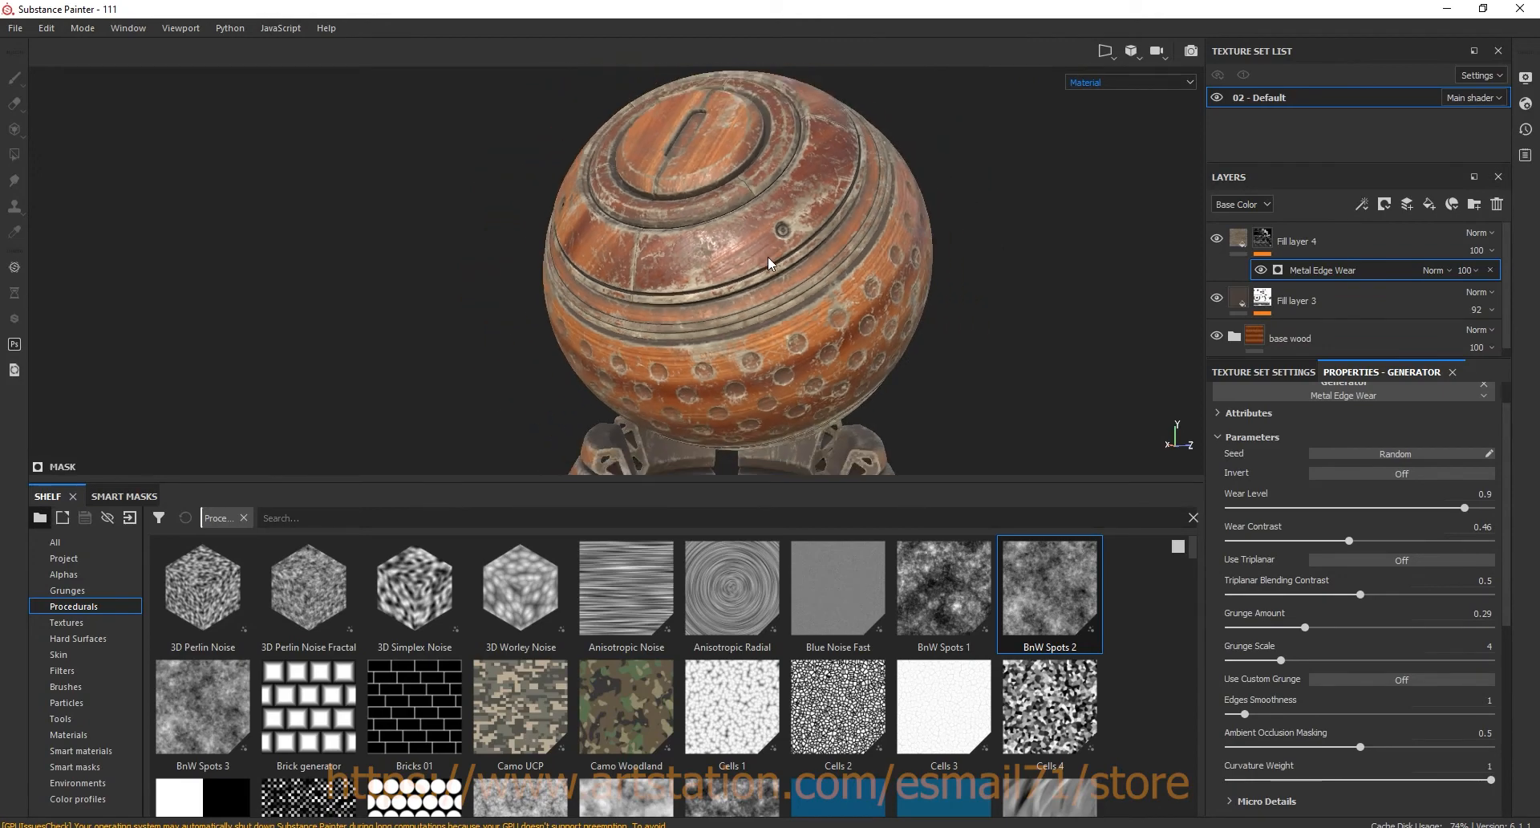
- Try a wear level of 0.93 on the Metal Edge Wear generator, and settle on 0.91
{"action": "left_click_drag", "start_coordinate": [1507, 620], "coordinate": [1473, 547]}
{"action": "scroll", "coordinate": [753, 203], "scroll_direction": "up", "scroll_amount": 3}
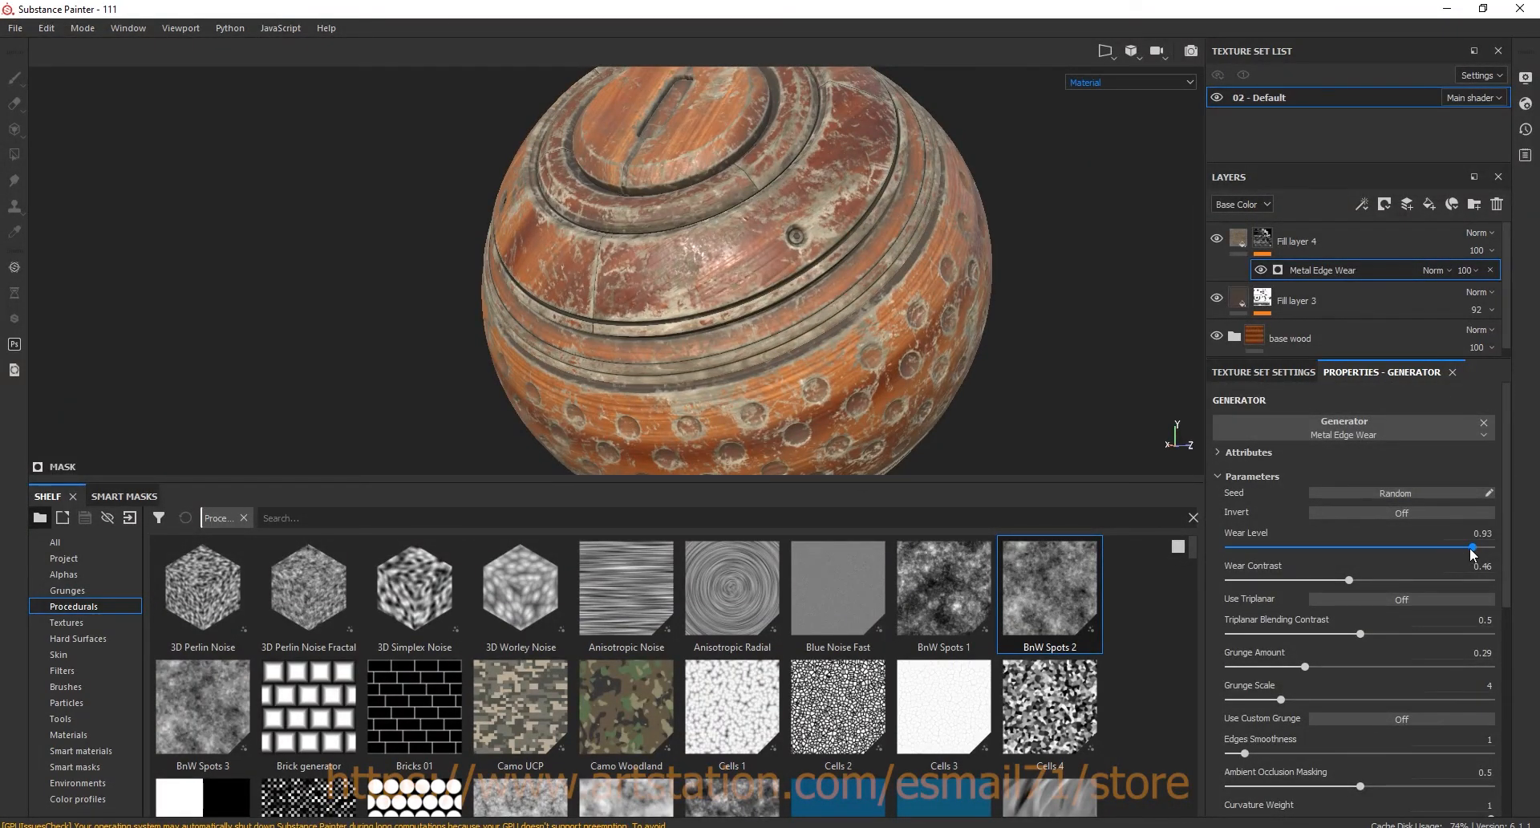
{"action": "left_click_drag", "start_coordinate": [1469, 548], "coordinate": [1467, 547]}
{"action": "left_click_drag", "start_coordinate": [1051, 399], "coordinate": [978, 343], "text": "alt"}
{"action": "scroll", "coordinate": [887, 321], "scroll_direction": "up", "scroll_amount": 6}
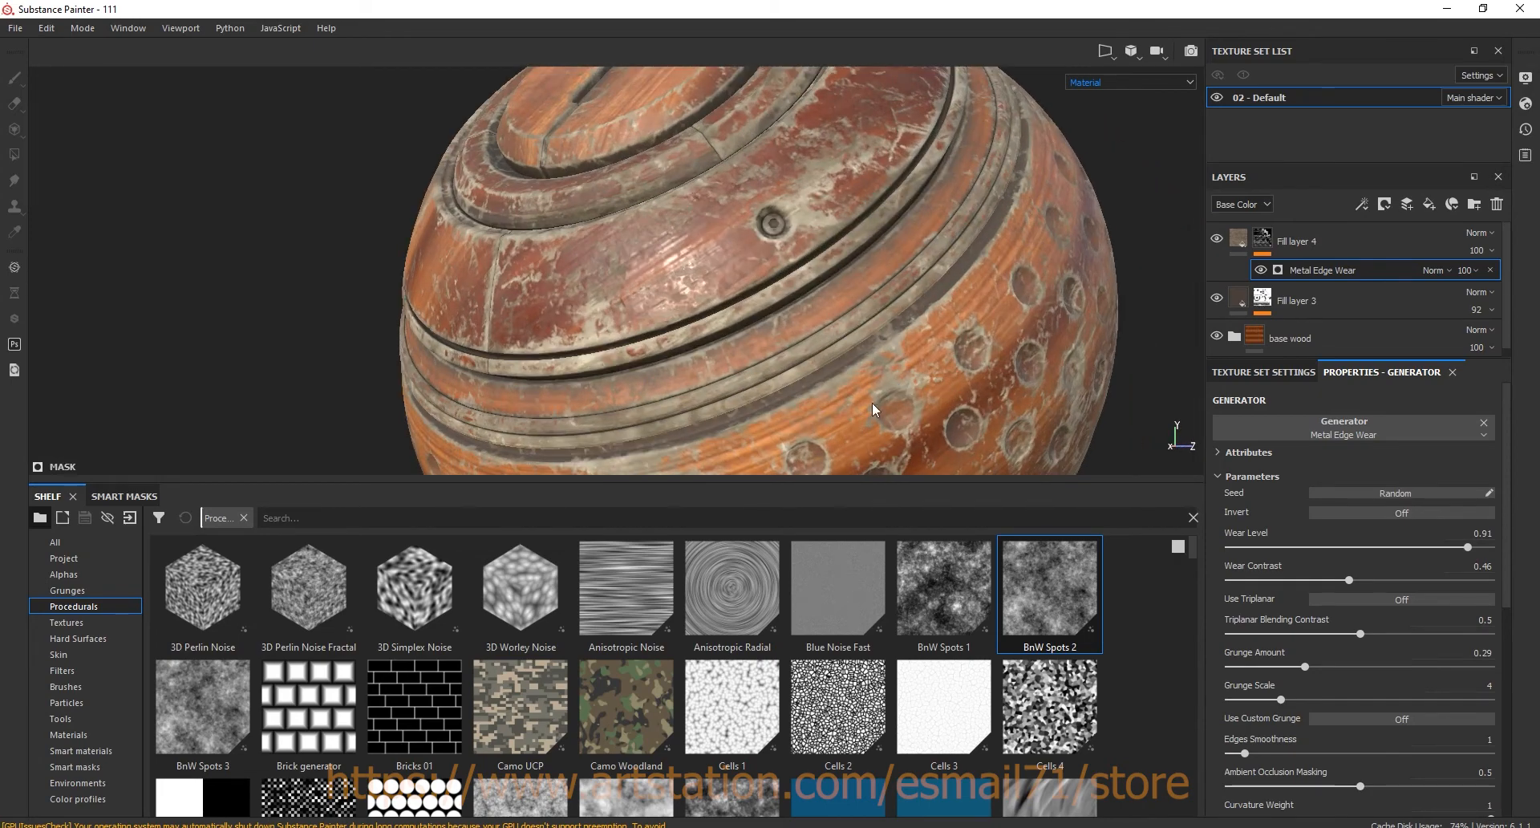
{"action": "scroll", "coordinate": [871, 415], "scroll_direction": "up", "scroll_amount": 3}
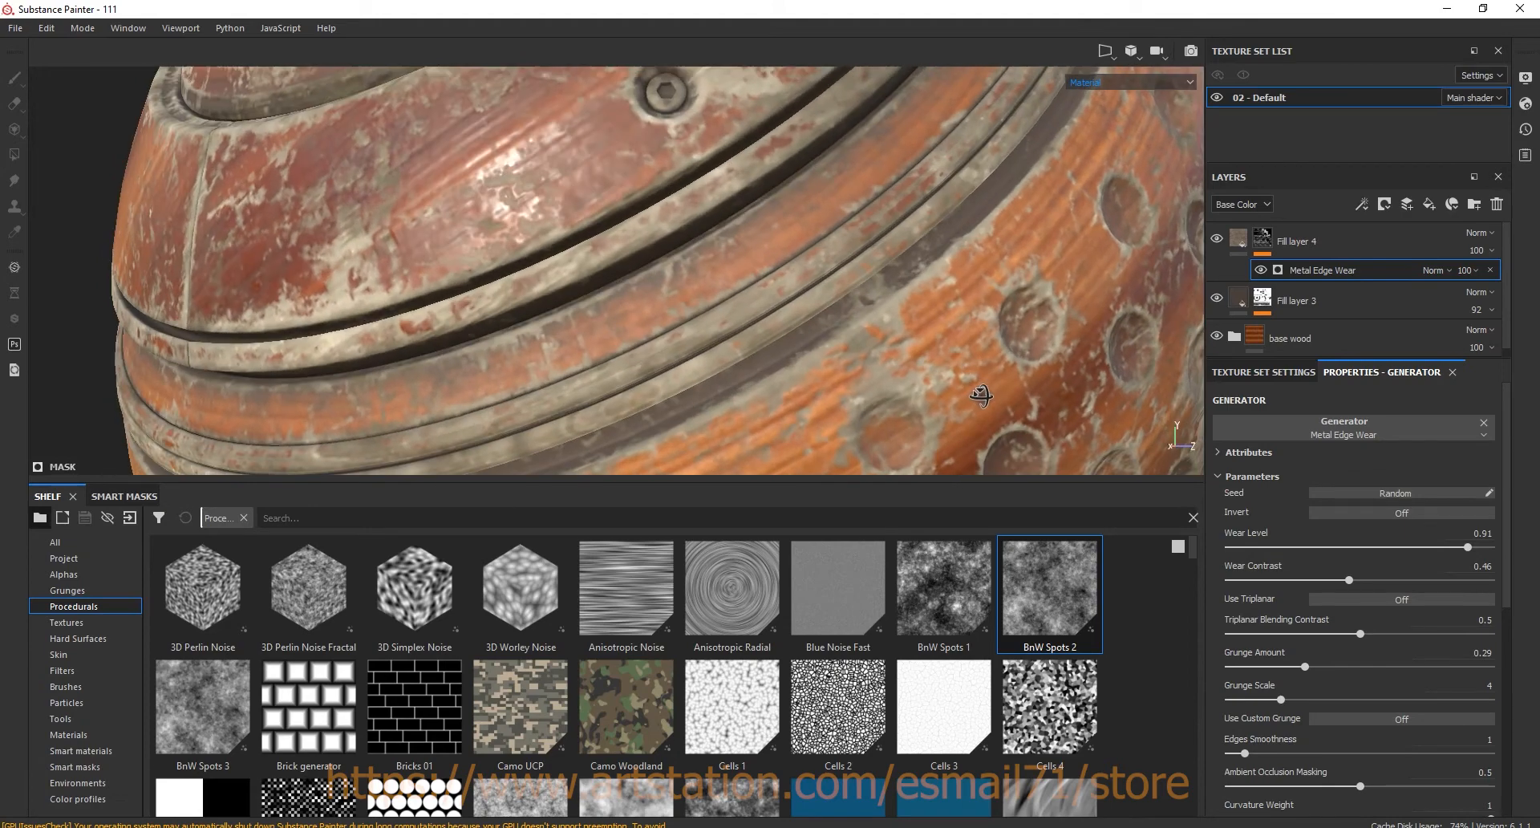
- Toggle the Wood Rough fill layer's height channel off and on to compare the relief of the worn edges
{"action": "left_click", "coordinate": [1238, 239]}
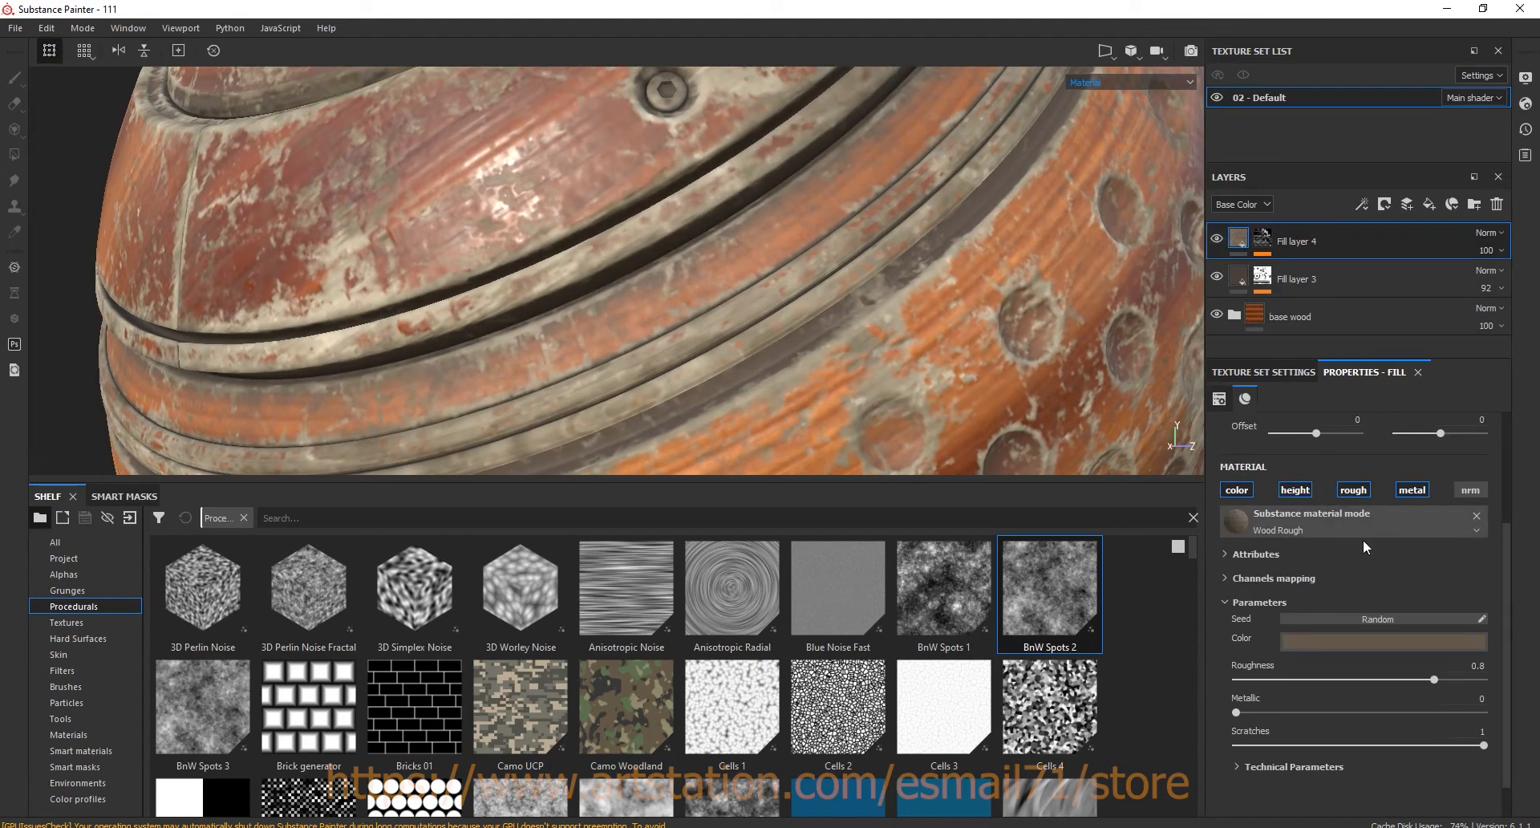
{"action": "left_click", "coordinate": [1294, 494]}
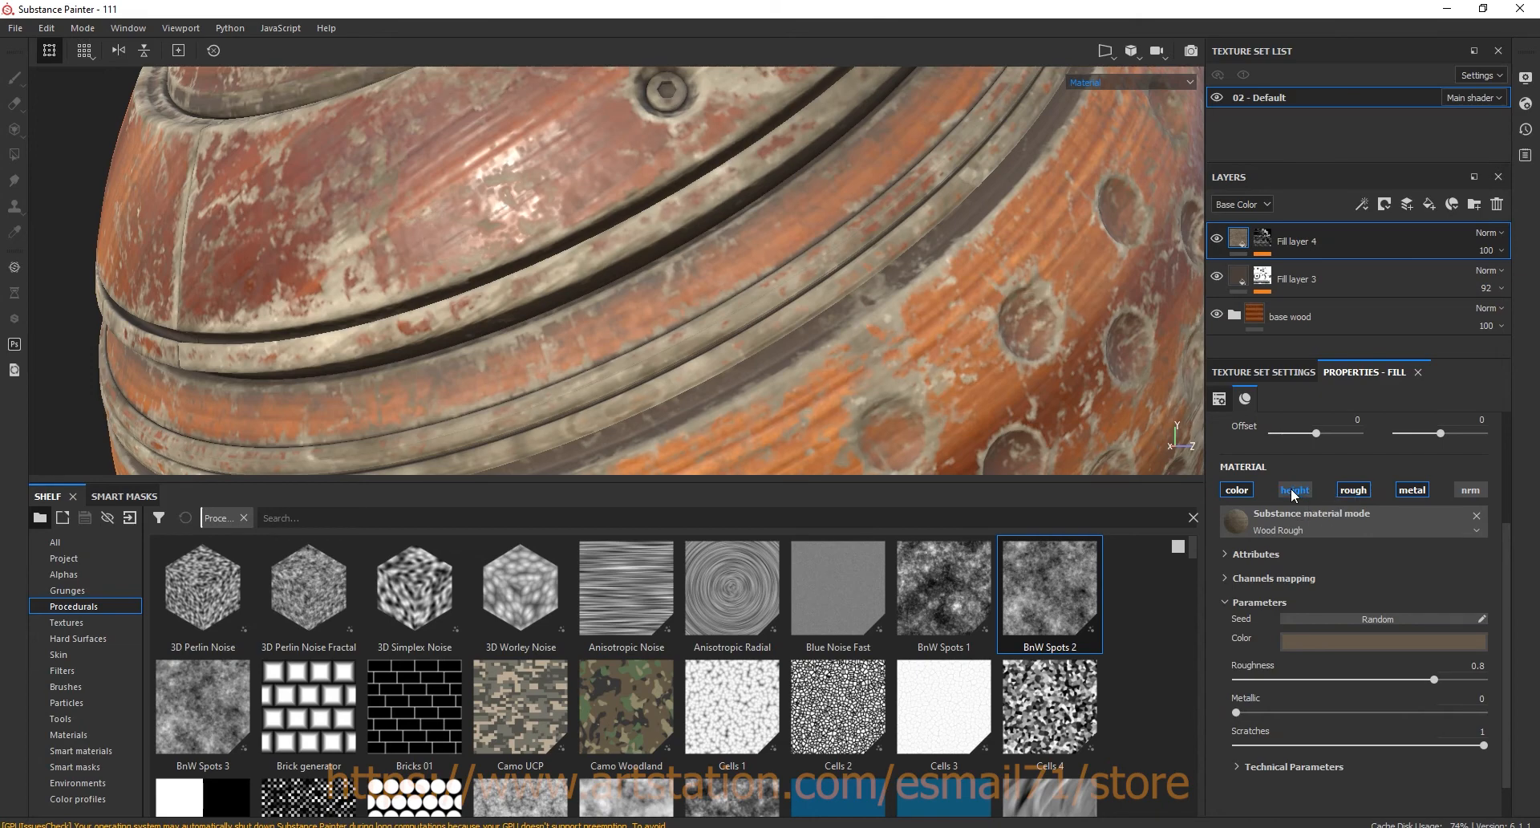
{"action": "left_click", "coordinate": [1294, 491]}
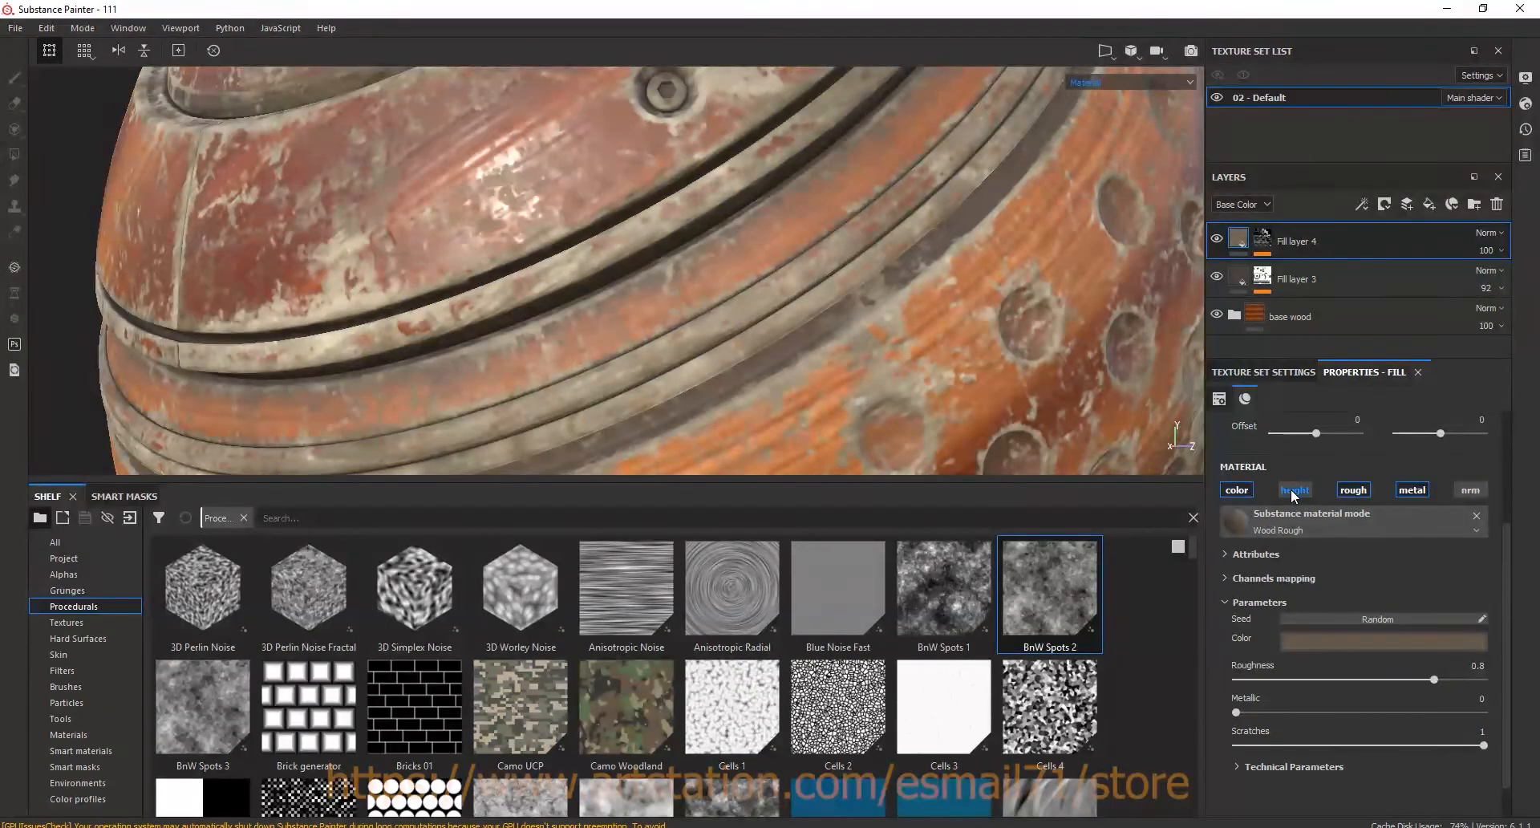
{"action": "left_click", "coordinate": [1294, 495]}
{"action": "left_click_drag", "start_coordinate": [1124, 340], "coordinate": [999, 346], "text": "alt"}
{"action": "right_click_drag", "start_coordinate": [999, 348], "coordinate": [998, 345], "text": "shift"}
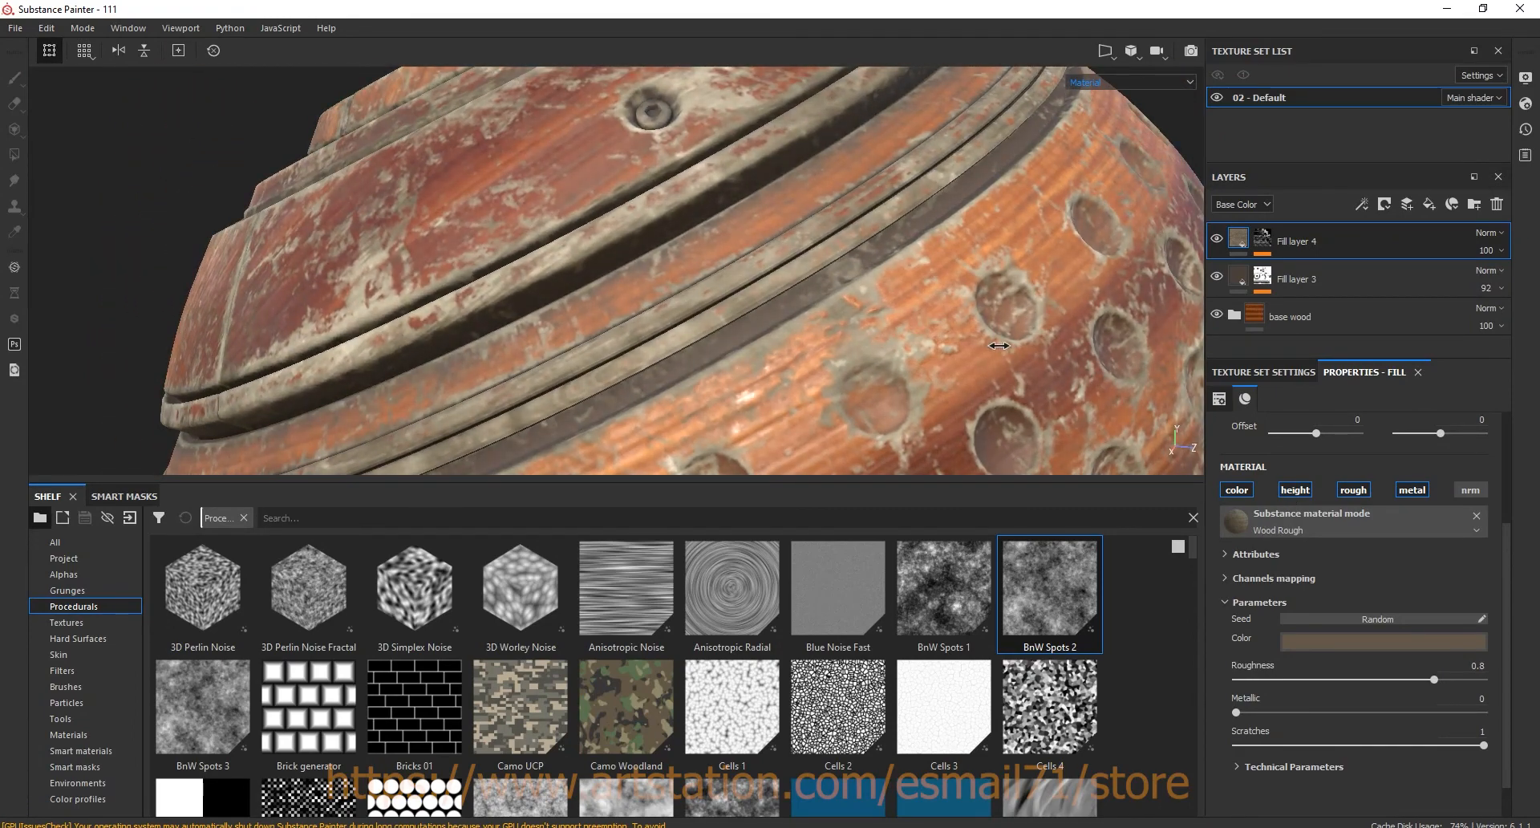
{"action": "mouse_move", "coordinate": [999, 348]}
{"action": "left_mouse_down", "text": "alt"}
{"action": "mouse_move", "coordinate": [1008, 405]}
{"action": "mouse_move", "coordinate": [1005, 366]}
{"action": "left_mouse_up", "text": "alt"}
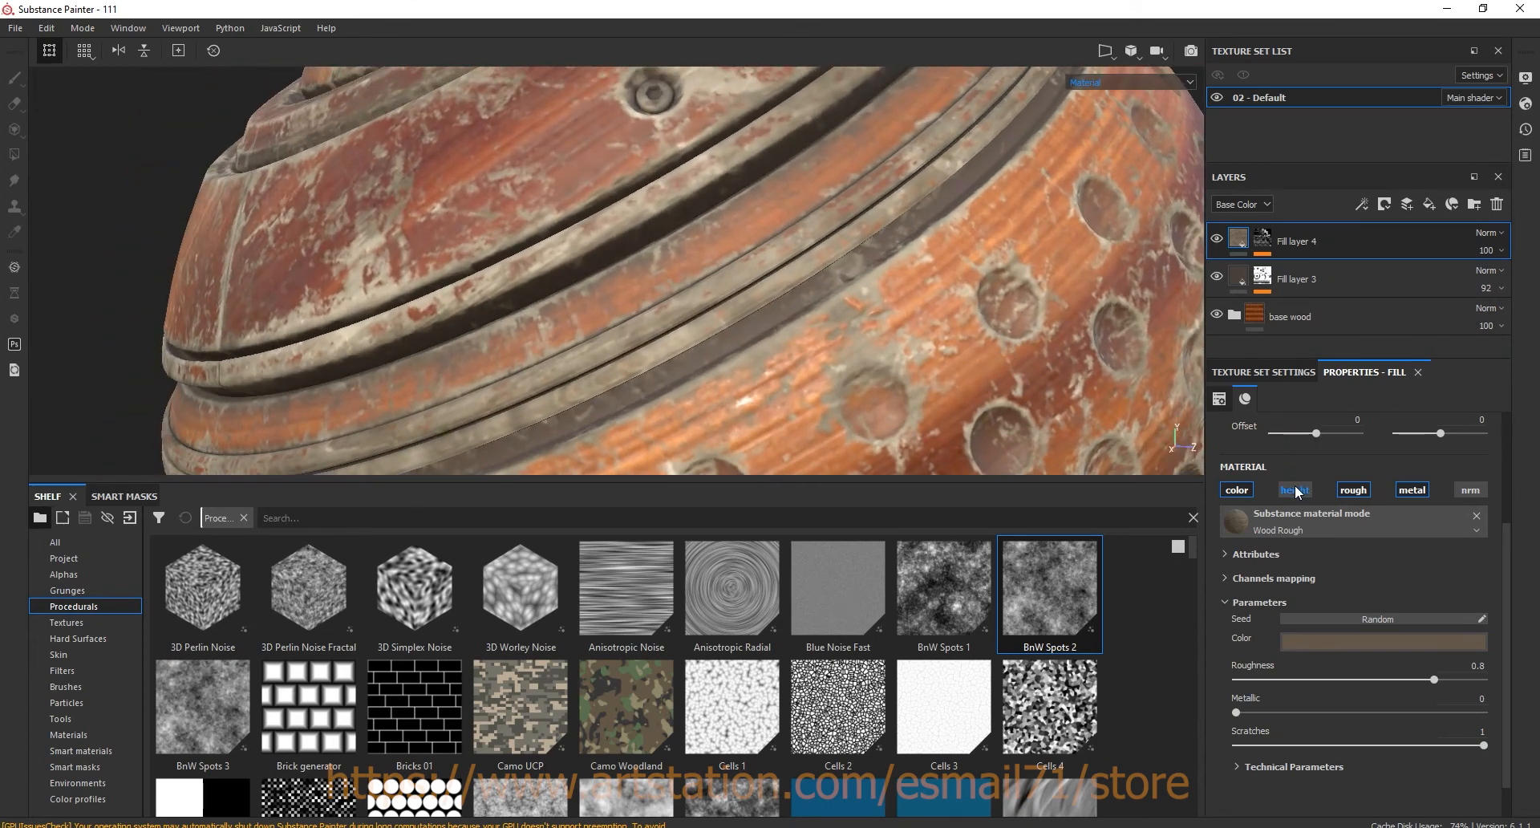
- Try height ranges of 0.12, 0.16, 0.85 and 0.23 in the Wood Rough material's technical parameters, and settle on 0.2
{"action": "left_click", "coordinate": [1284, 766]}
{"action": "scroll", "coordinate": [1511, 698], "scroll_direction": "down", "scroll_amount": 2}
{"action": "scroll", "coordinate": [1510, 698], "scroll_direction": "down", "scroll_amount": 2}
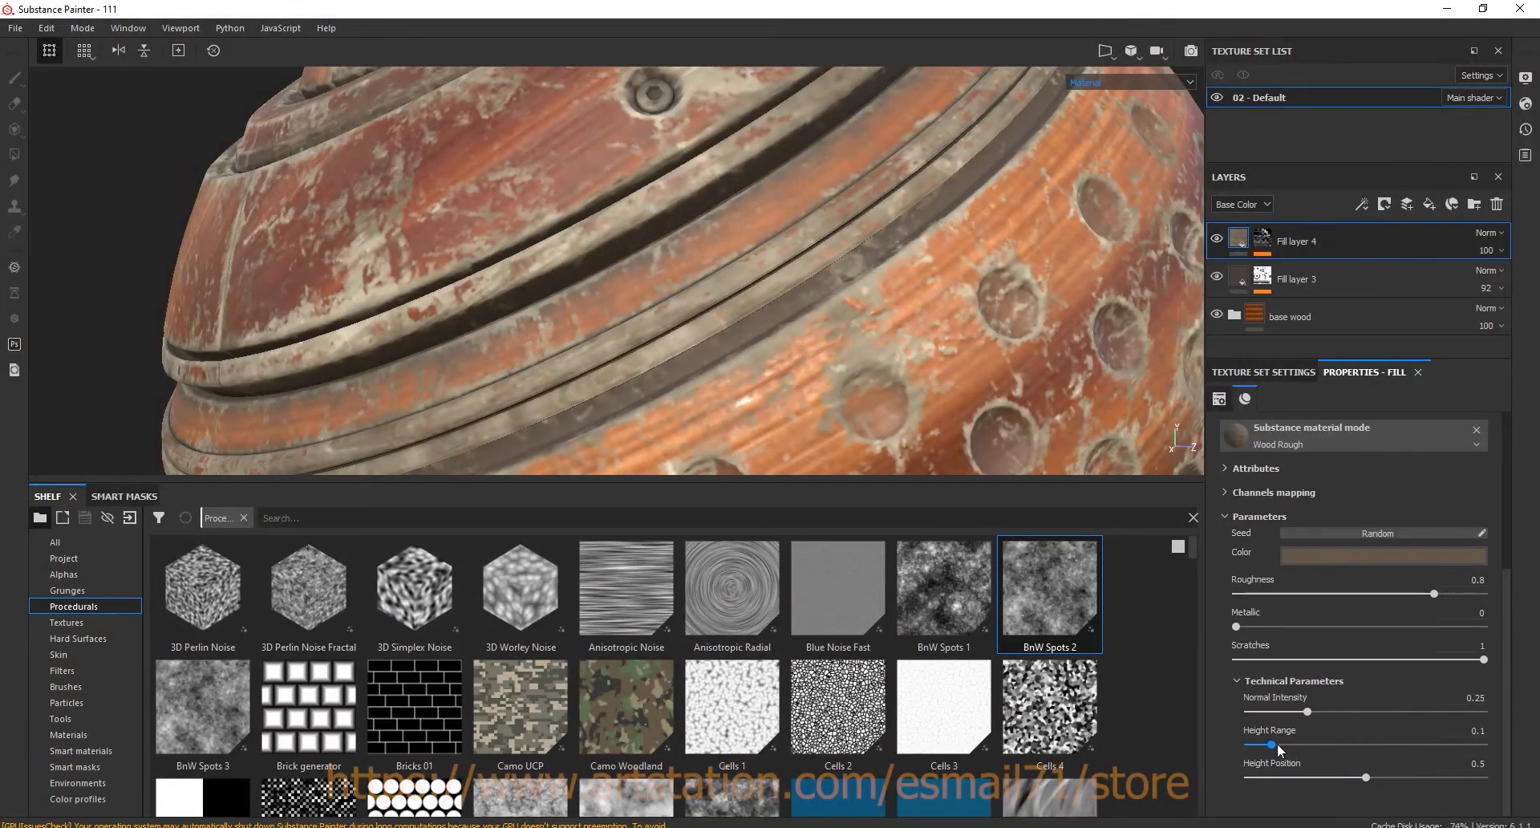
{"action": "left_click_drag", "start_coordinate": [1275, 743], "coordinate": [1278, 747]}
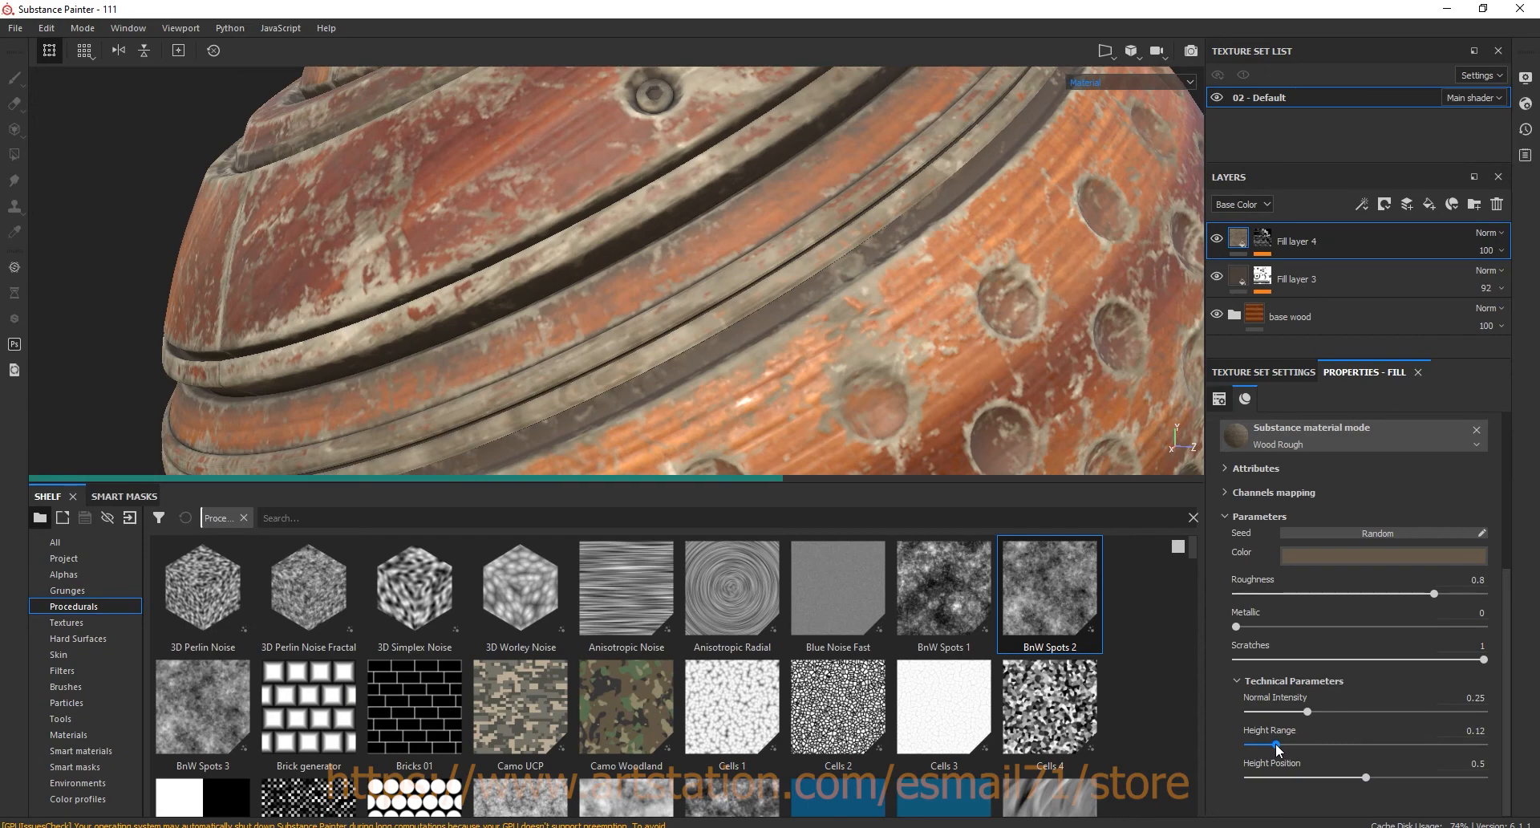
{"action": "left_click", "coordinate": [1285, 746]}
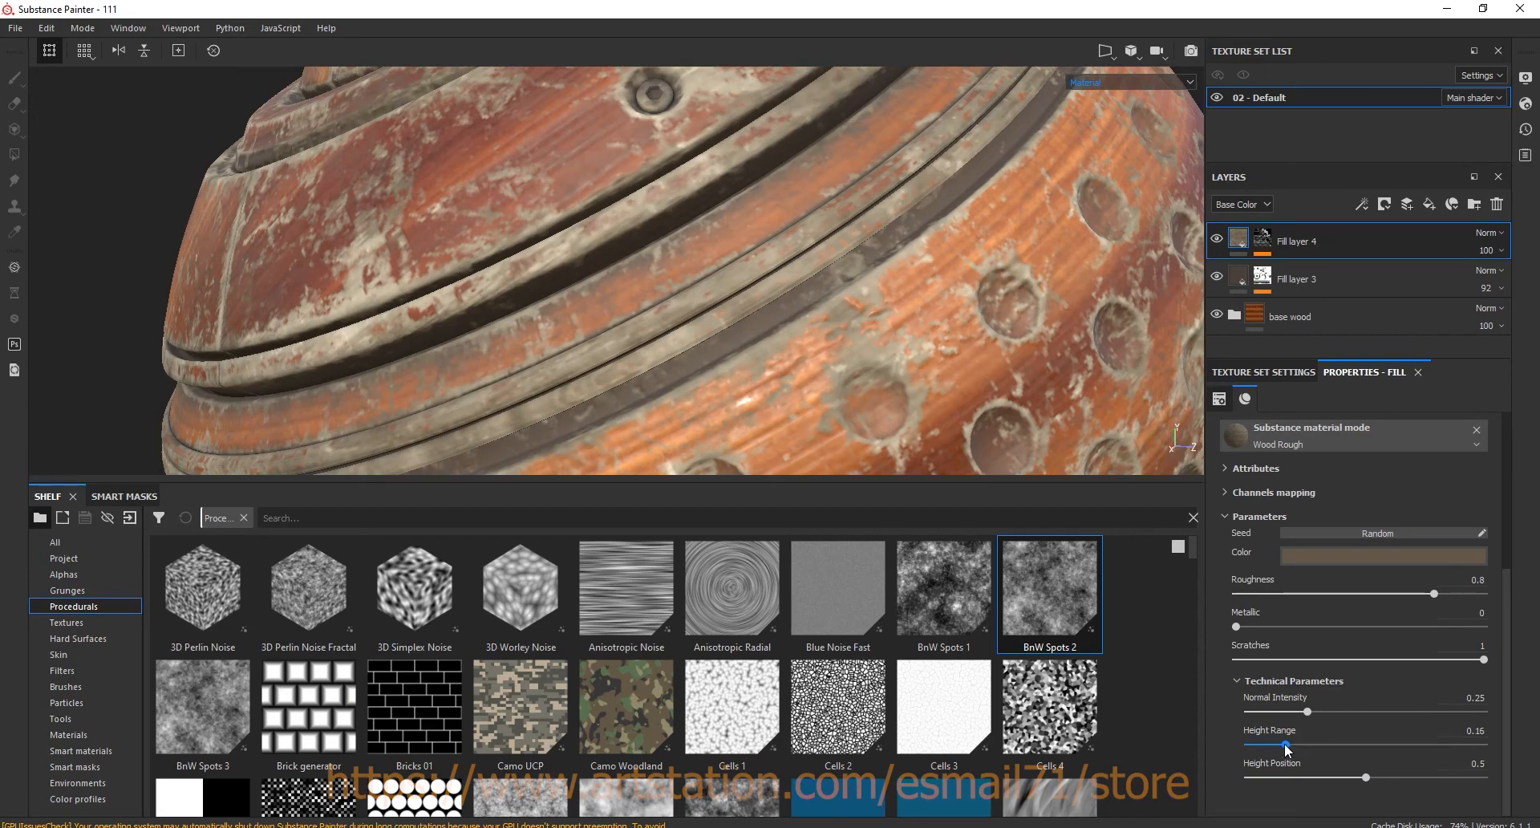
{"action": "left_click_drag", "start_coordinate": [1448, 744], "coordinate": [1448, 744]}
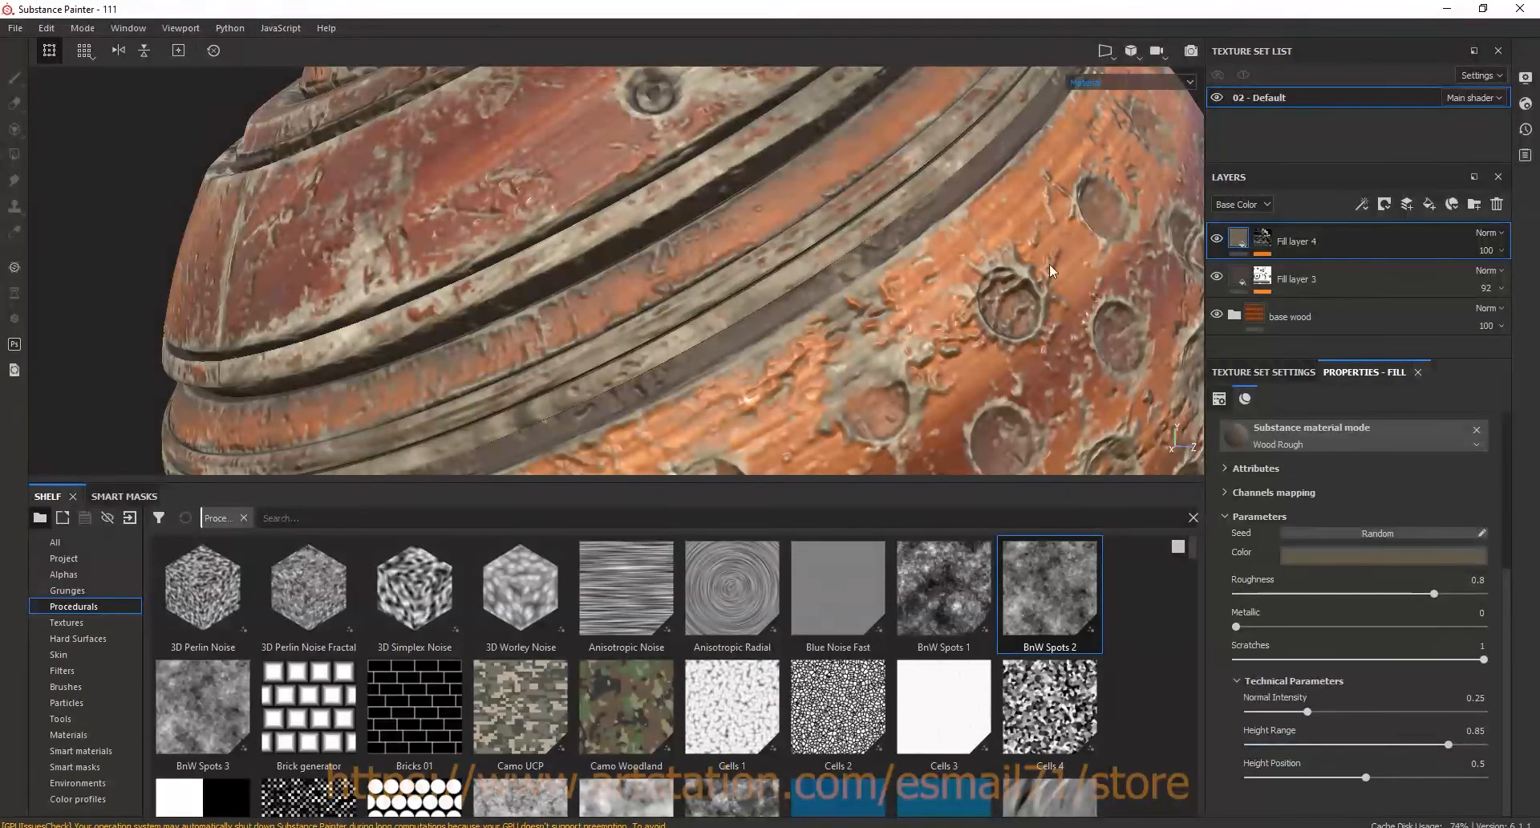
{"action": "left_click", "coordinate": [1314, 744]}
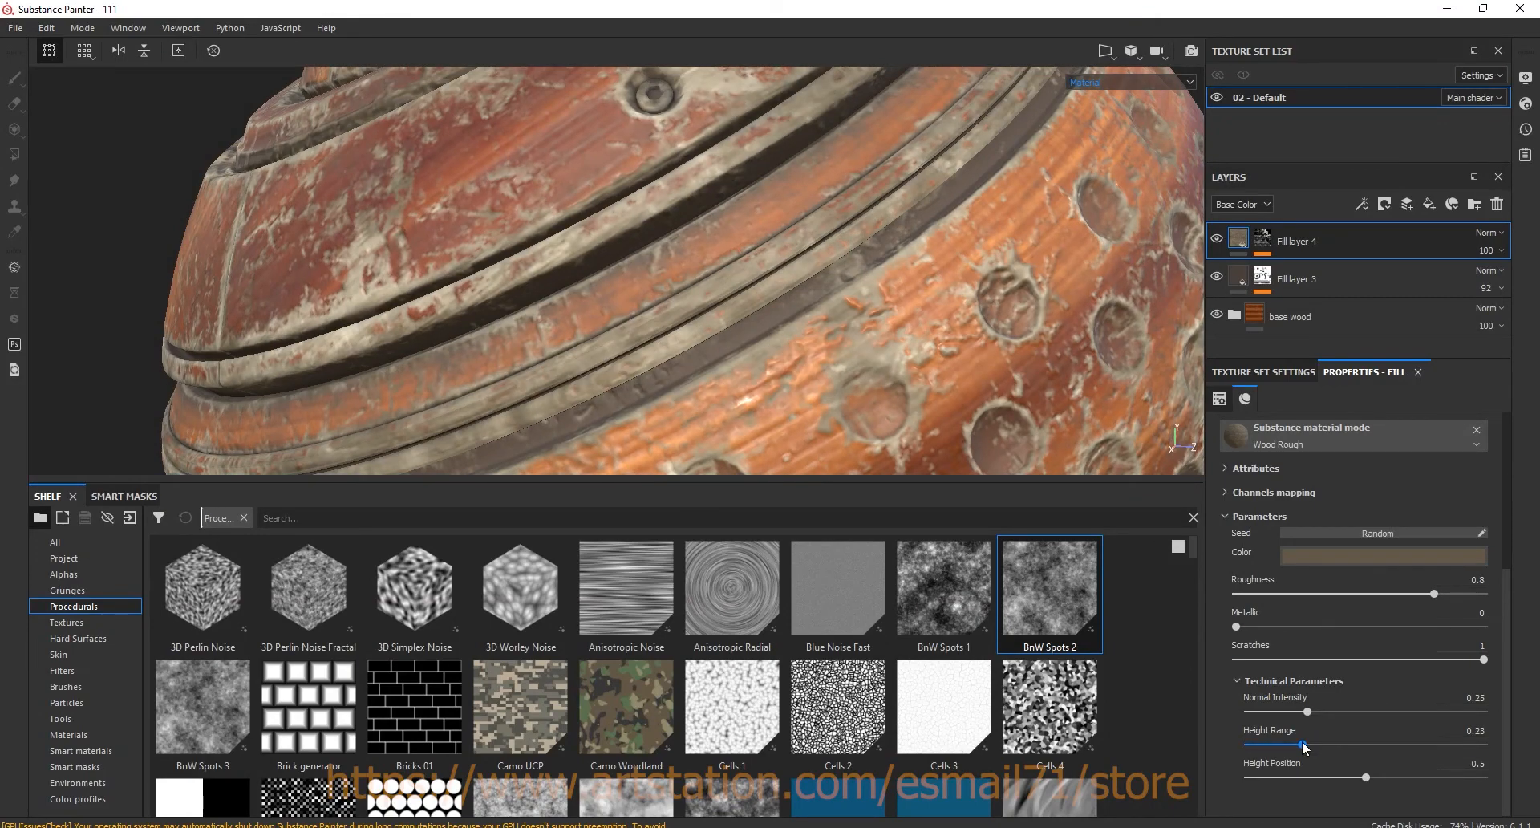
{"action": "left_click", "coordinate": [1295, 743]}
- Inspect the relief of the worn edges and scratches across the whole sphere and close up on its upper band
{"action": "left_click_drag", "start_coordinate": [618, 266], "coordinate": [535, 336], "text": "alt"}
{"action": "scroll", "coordinate": [535, 335], "scroll_direction": "down", "scroll_amount": 8}
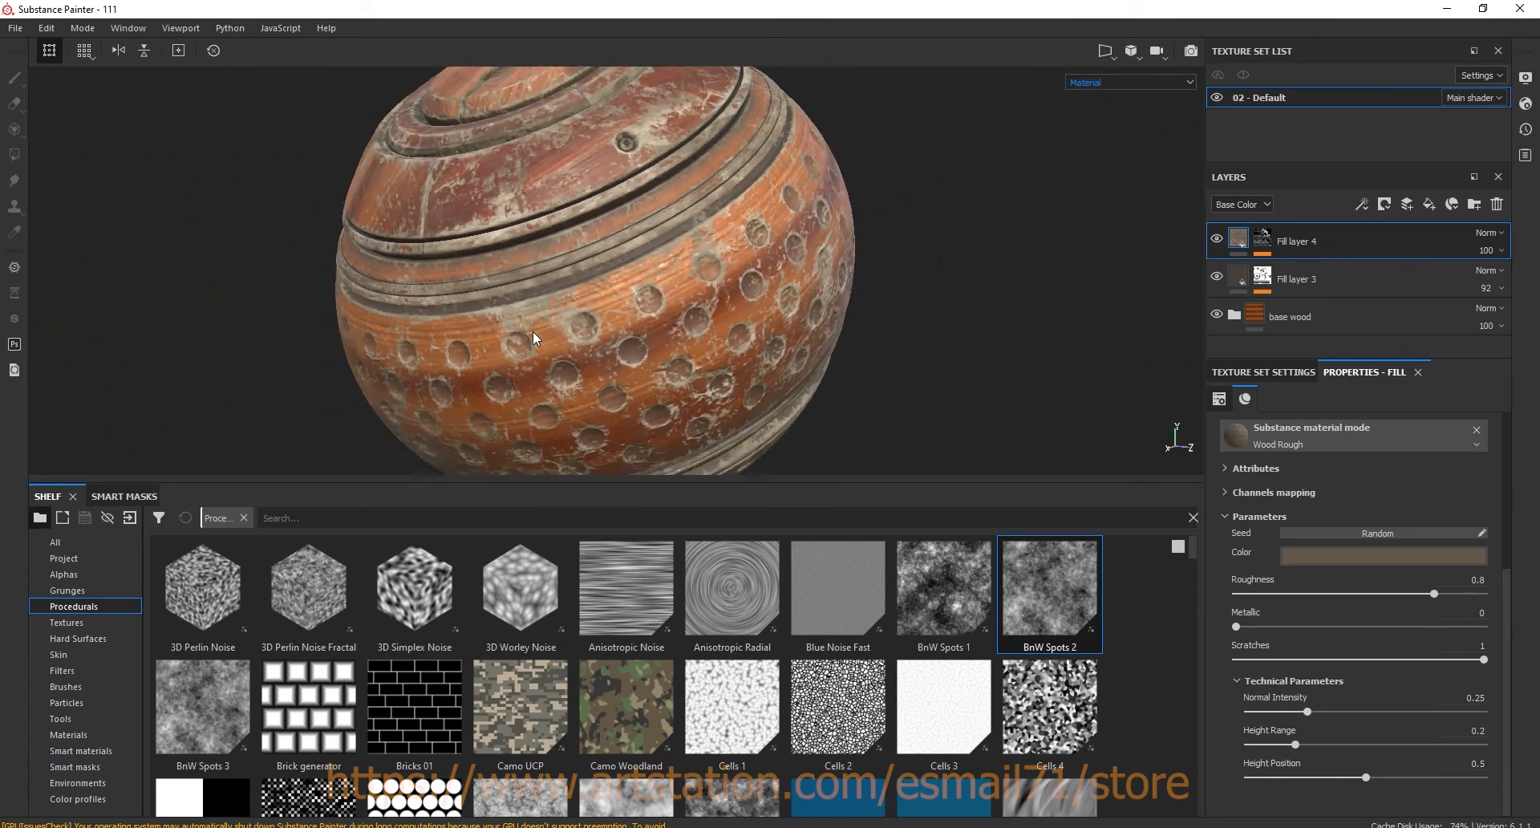
{"action": "middle_click_drag", "start_coordinate": [673, 263], "coordinate": [714, 318], "text": "alt"}
{"action": "left_click_drag", "start_coordinate": [714, 318], "coordinate": [790, 322], "text": "alt"}
{"action": "right_click_drag", "start_coordinate": [790, 321], "coordinate": [781, 320], "text": "shift"}
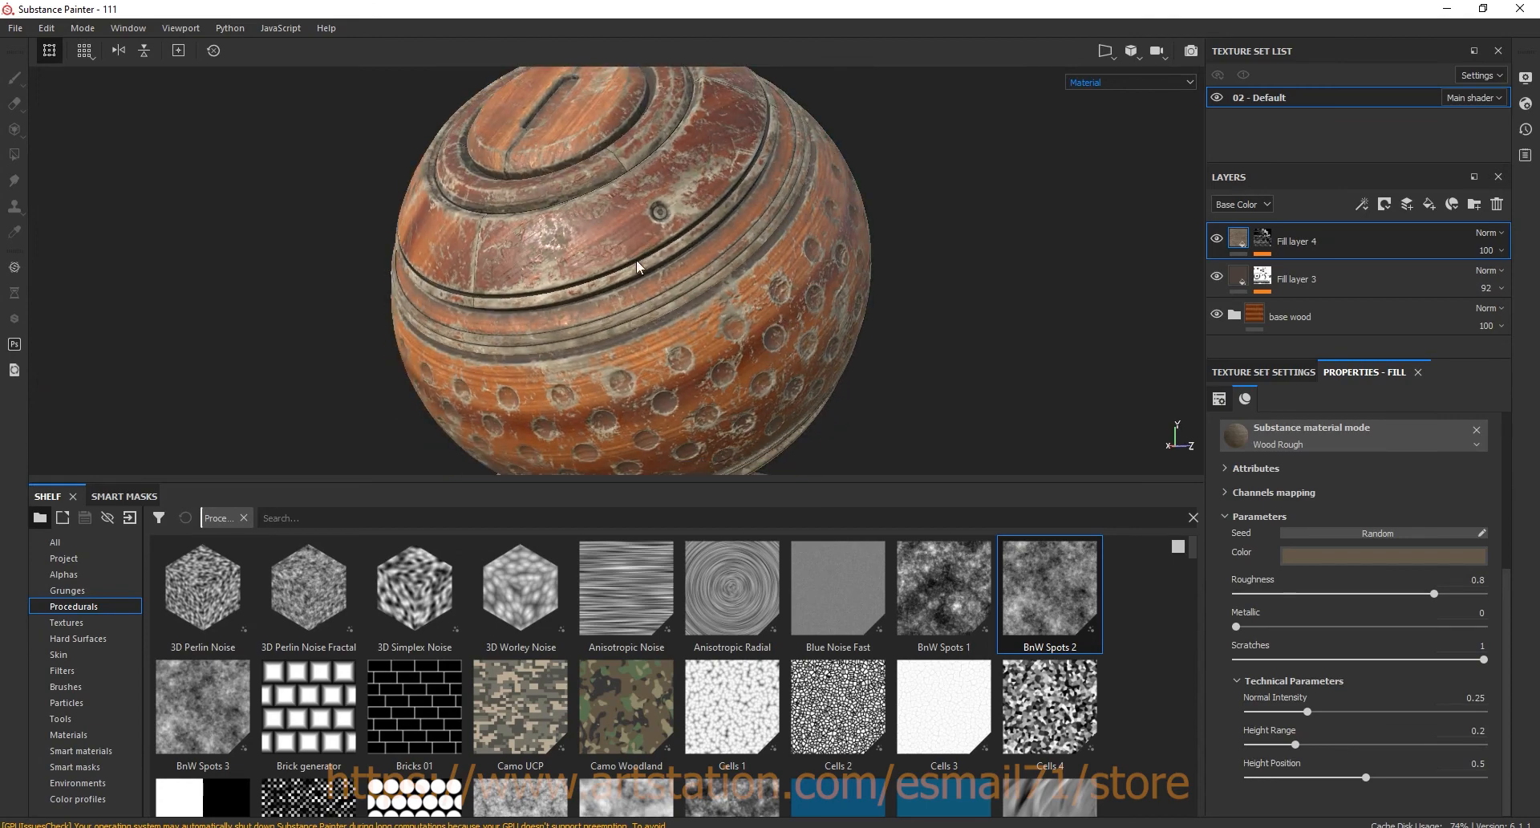
{"action": "scroll", "coordinate": [668, 269], "scroll_direction": "up", "scroll_amount": 6}
{"action": "middle_click_drag", "start_coordinate": [522, 241], "coordinate": [667, 290], "text": "alt"}
{"action": "left_click_drag", "start_coordinate": [667, 290], "coordinate": [673, 309], "text": "alt"}
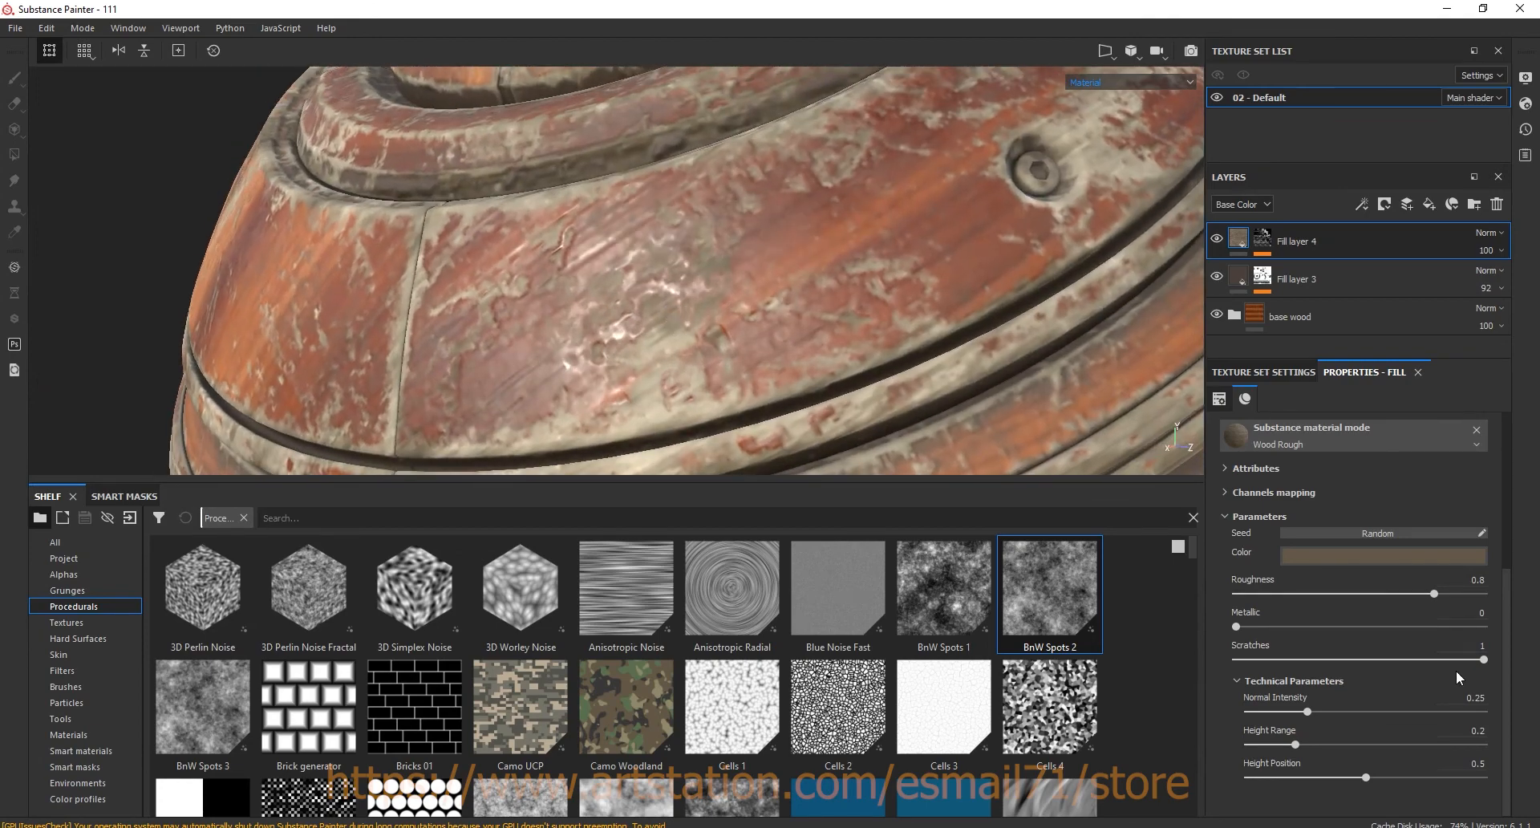
- Set the Wood Rough material's height range to 0.13
{"action": "left_click_drag", "start_coordinate": [1288, 745], "coordinate": [1282, 744]}
{"action": "left_click_drag", "start_coordinate": [1278, 745], "coordinate": [1277, 744]}
{"action": "scroll", "coordinate": [712, 325], "scroll_direction": "down", "scroll_amount": 4}
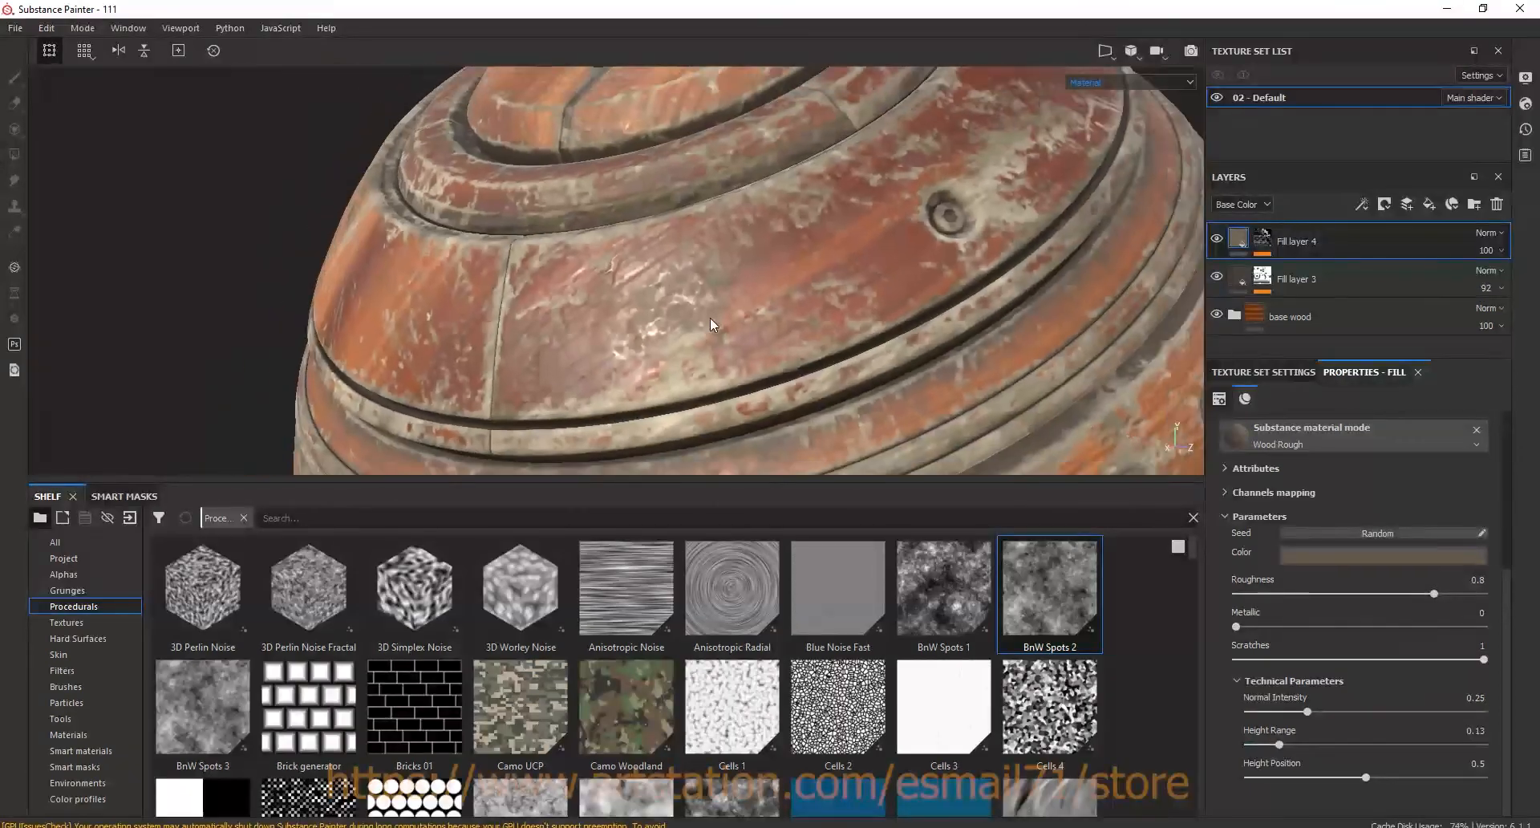
- Examine the worn wood on the full preview model, including its base, from a distance and at different angles
{"action": "scroll", "coordinate": [712, 325], "scroll_direction": "down", "scroll_amount": 2}
{"action": "middle_click_drag", "start_coordinate": [908, 381], "coordinate": [850, 210], "text": "alt"}
{"action": "scroll", "coordinate": [764, 271], "scroll_direction": "down", "scroll_amount": 4}
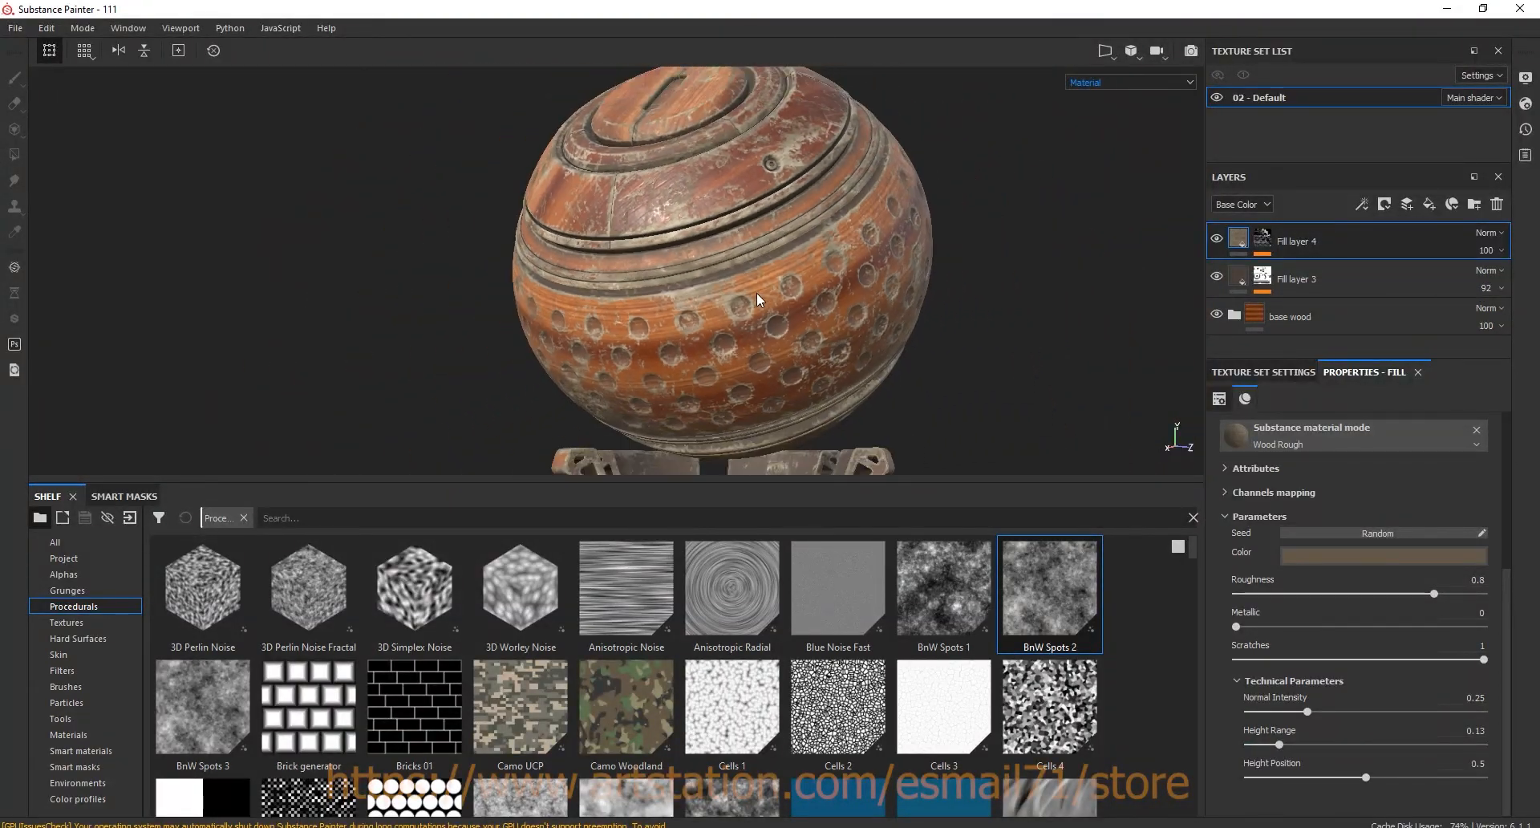
{"action": "scroll", "coordinate": [764, 271], "scroll_direction": "down", "scroll_amount": 3}
{"action": "left_click_drag", "start_coordinate": [764, 215], "coordinate": [742, 250], "text": "alt"}
{"action": "middle_click_drag", "start_coordinate": [864, 238], "coordinate": [811, 268], "text": "alt"}
{"action": "scroll", "coordinate": [811, 251], "scroll_direction": "up", "scroll_amount": 2}
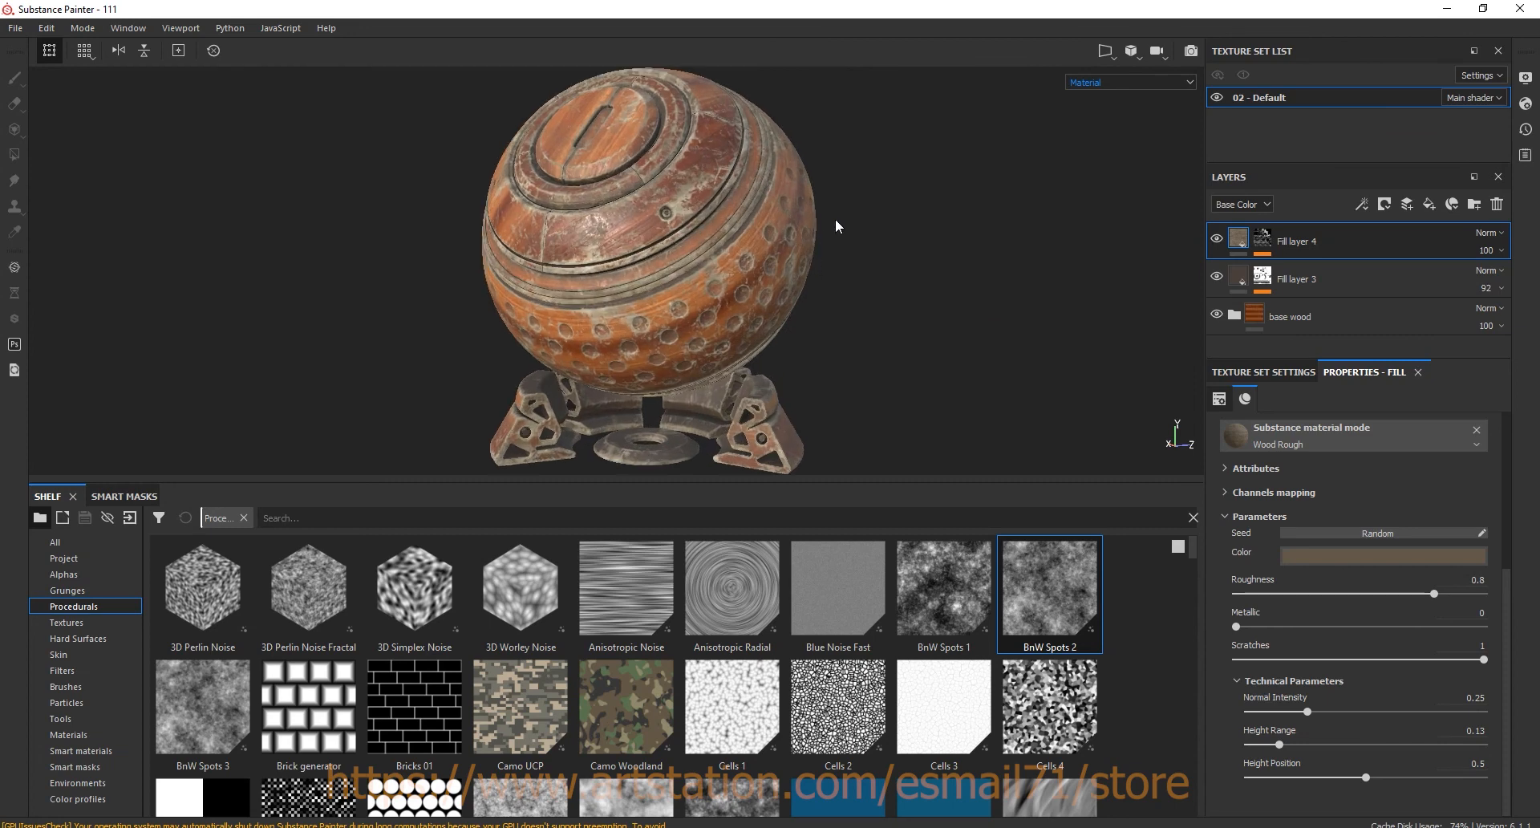
{"action": "scroll", "coordinate": [834, 230], "scroll_direction": "down", "scroll_amount": 1}
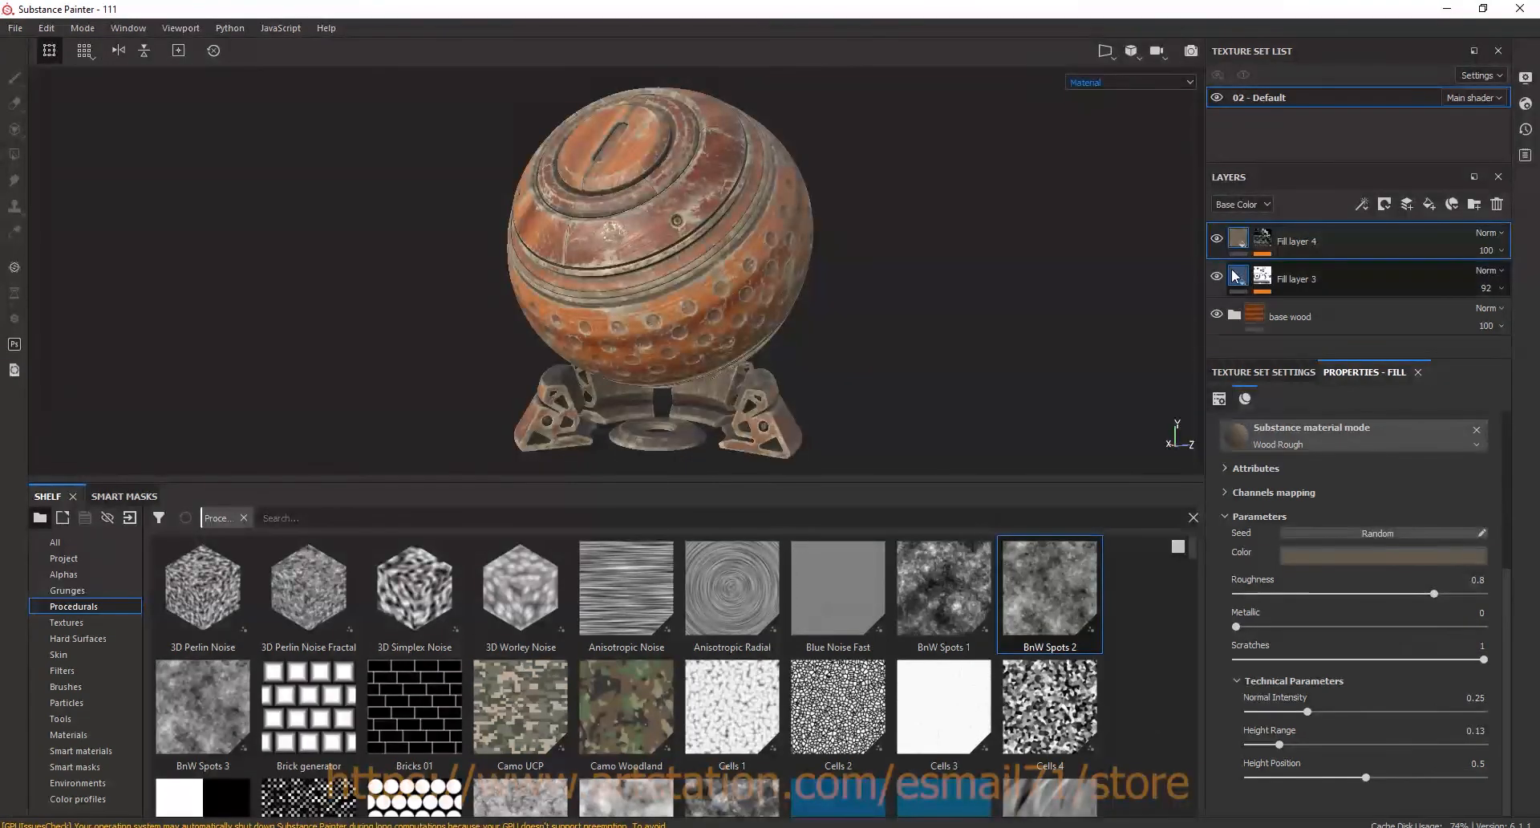
- Create a new folder at the top of the layer stack and move Fill layer 4 and Fill layer 3 into it
{"action": "left_click", "coordinate": [1476, 205]}
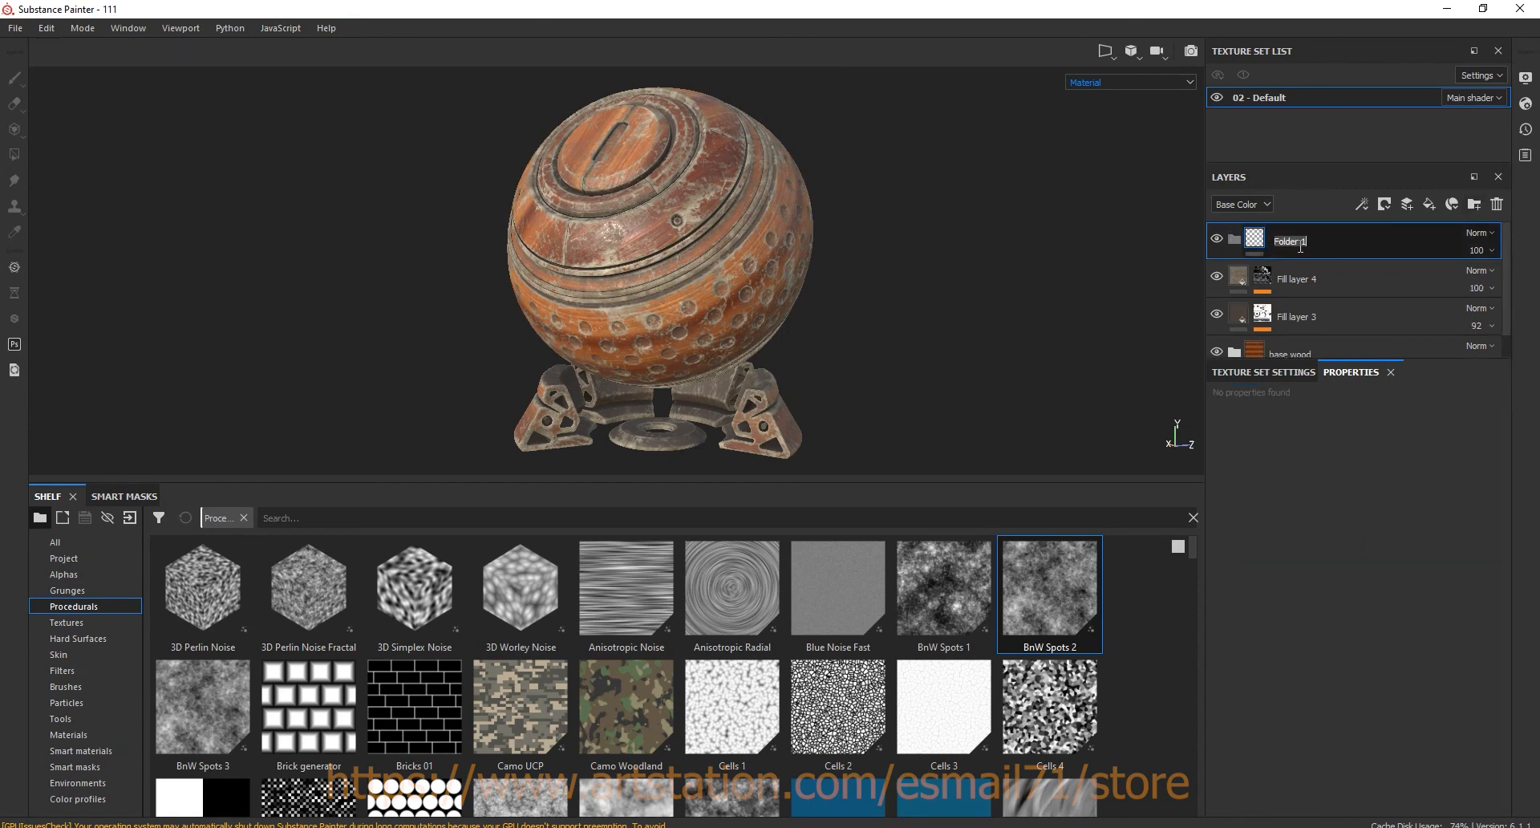
{"action": "left_click", "coordinate": [1325, 281]}
{"action": "left_click", "coordinate": [1339, 307], "text": "shift"}
{"action": "left_click_drag", "start_coordinate": [1333, 286], "coordinate": [1233, 239]}
- Hide the interface panels to enlarge the 3D view, and inspect the worn wood under changed angles and closer up
{"action": "left_click_drag", "start_coordinate": [618, 482], "coordinate": [590, 624]}
{"action": "key", "text": "Tab"}
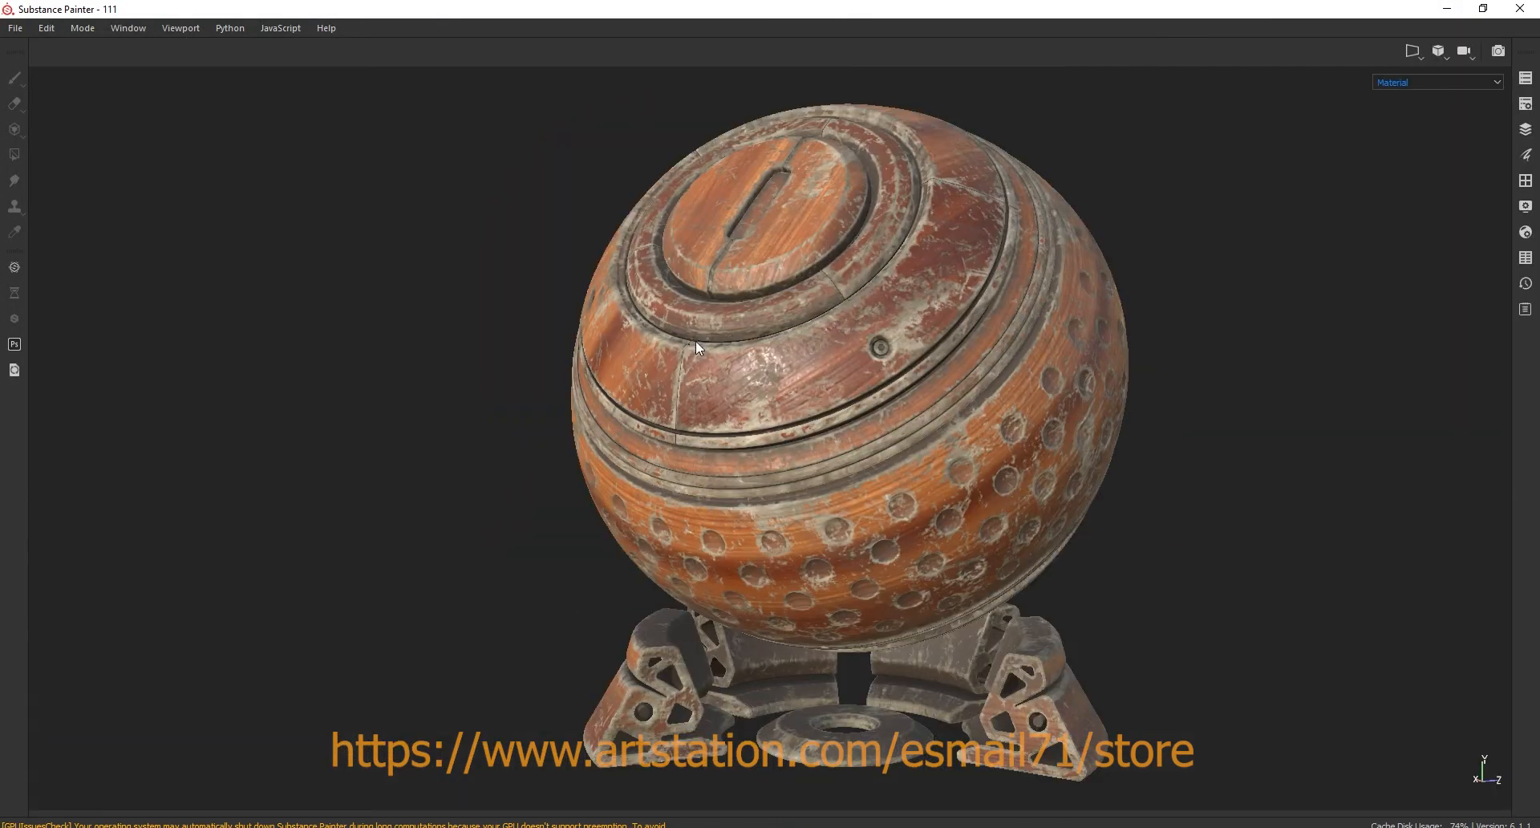
{"action": "left_click_drag", "start_coordinate": [1244, 466], "coordinate": [1002, 458], "text": "alt"}
{"action": "scroll", "coordinate": [1003, 441], "scroll_direction": "up", "scroll_amount": 5}
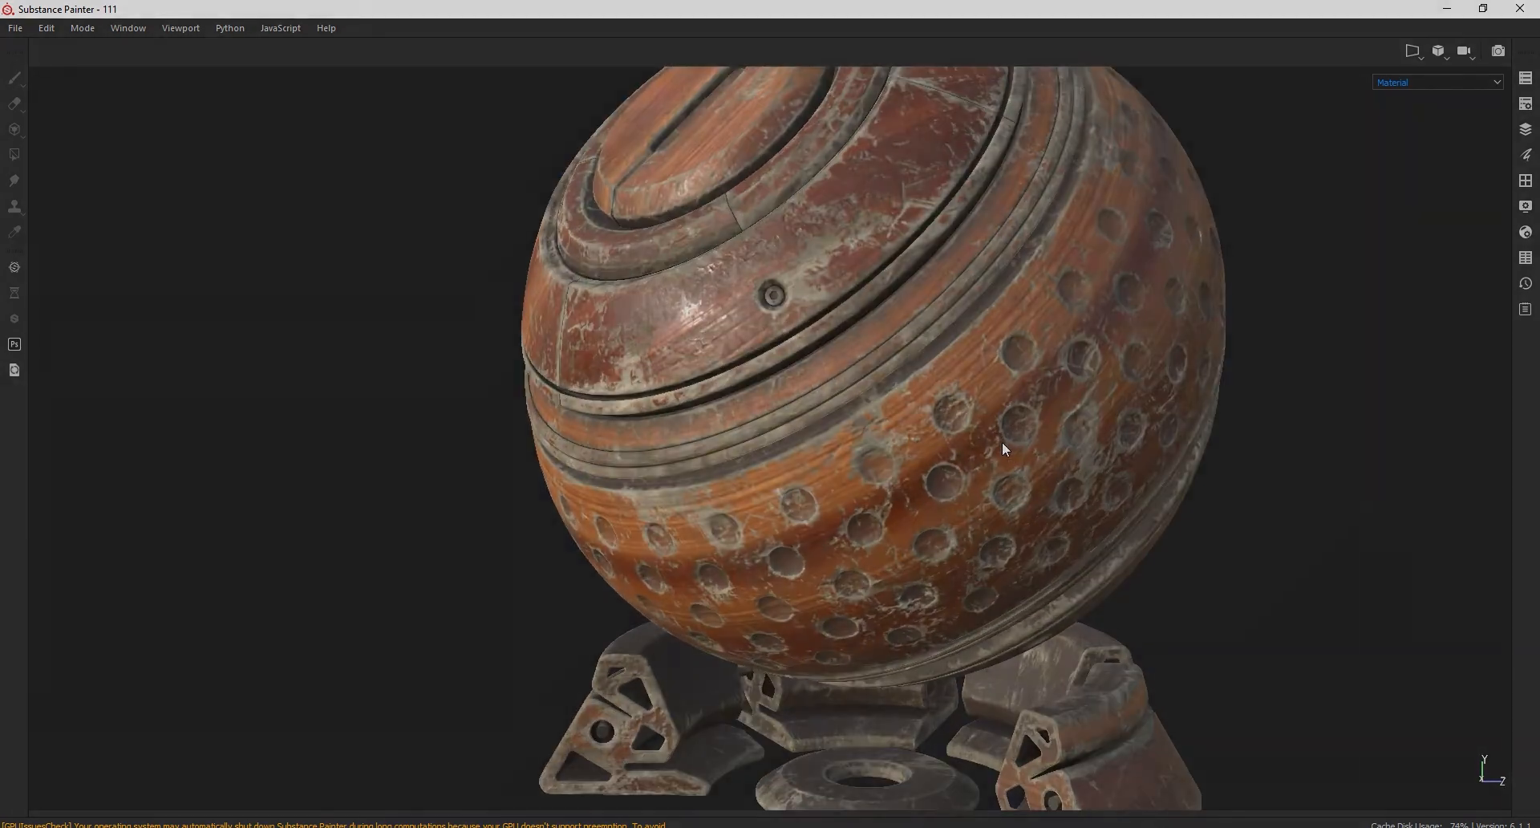